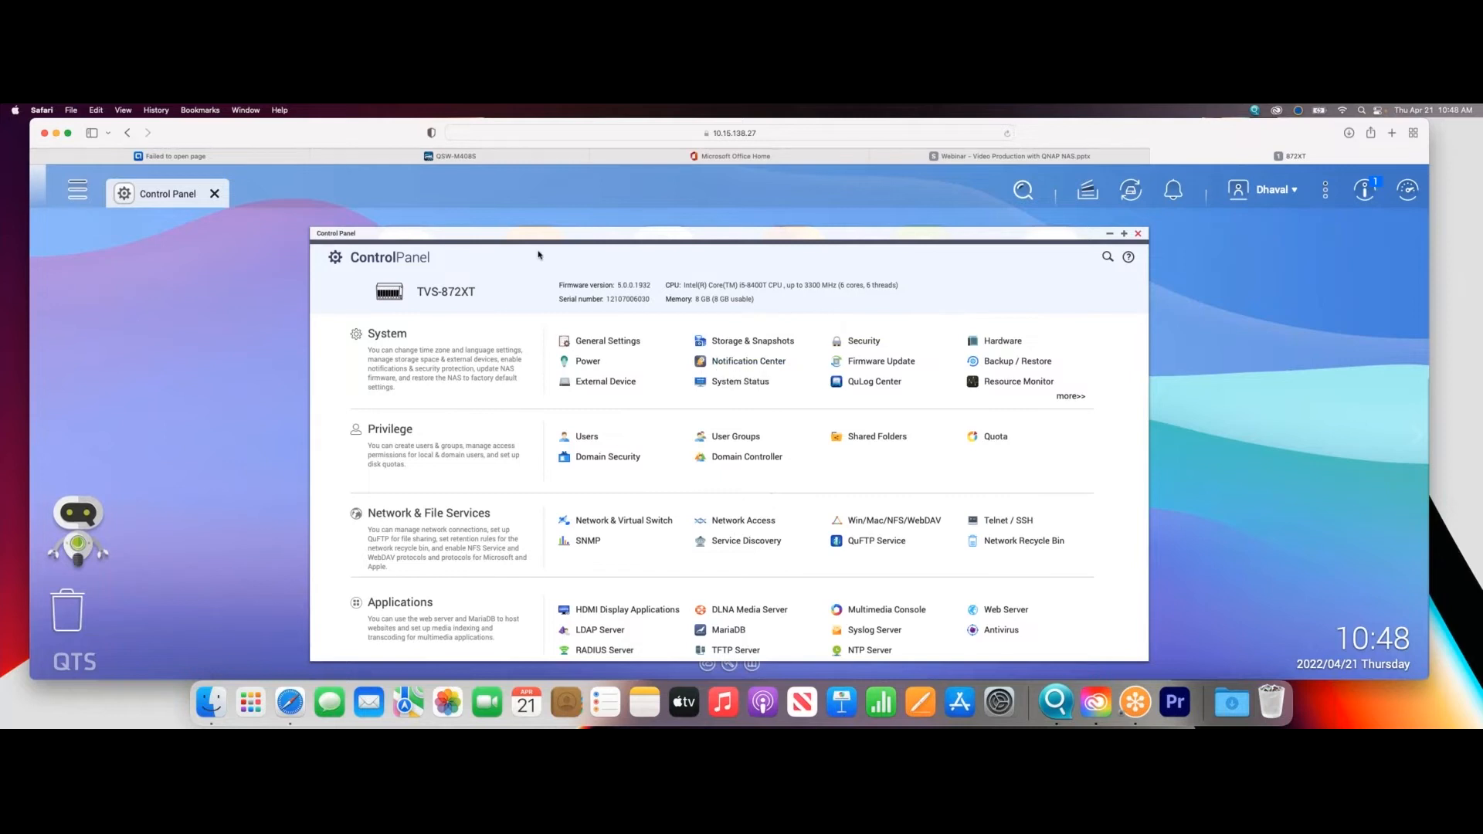
- Log in to the QSW-M408S switch management with the admin account's password and open its link aggregation settings
{"action": "left_click", "coordinate": [452, 156]}
{"action": "left_click", "coordinate": [837, 467]}
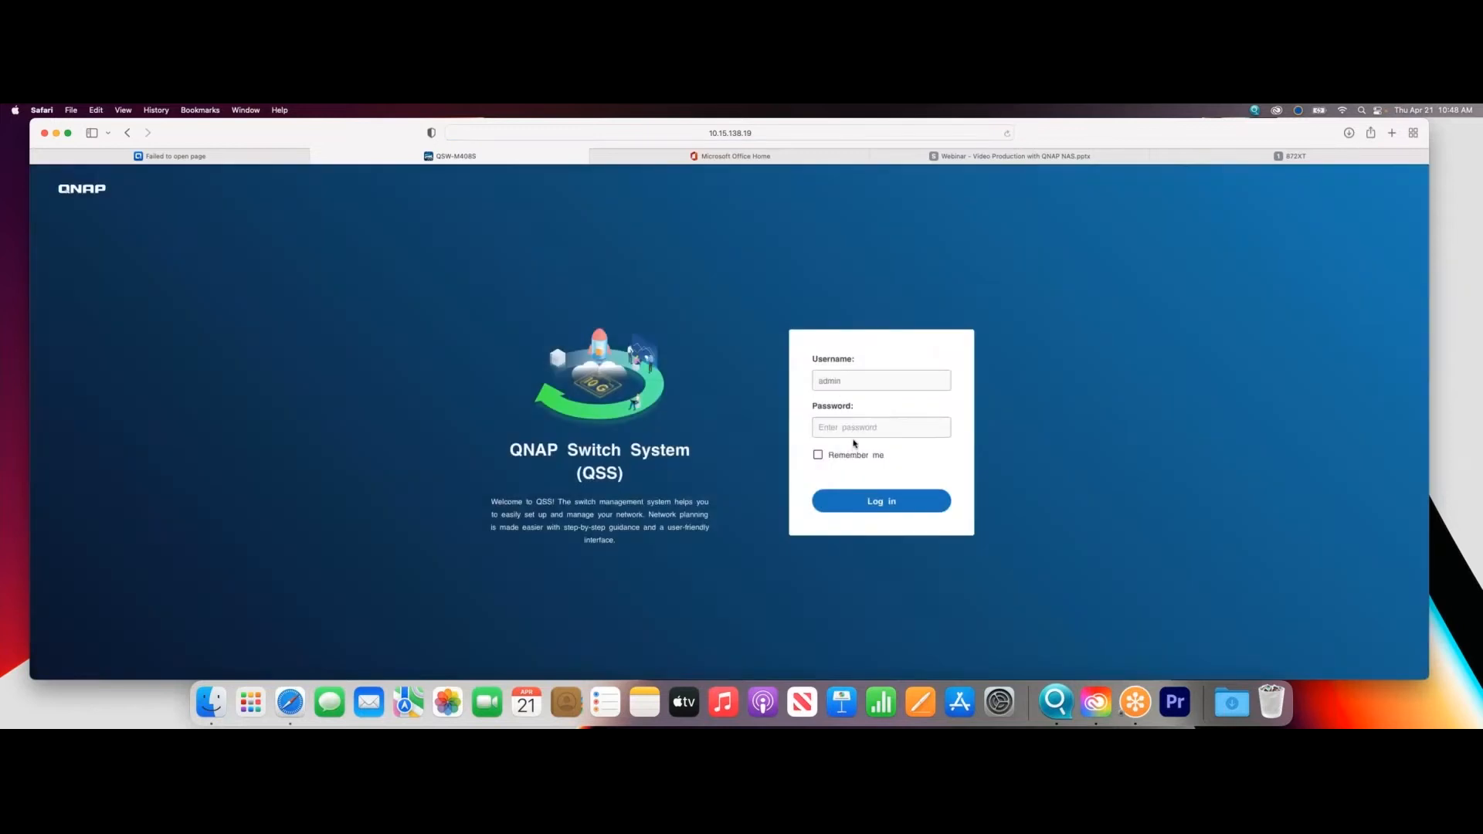
{"action": "left_click", "coordinate": [852, 431]}
{"action": "type", "text": "••••••"}
{"action": "left_click", "coordinate": [862, 500]}
{"action": "left_click", "coordinate": [749, 478]}
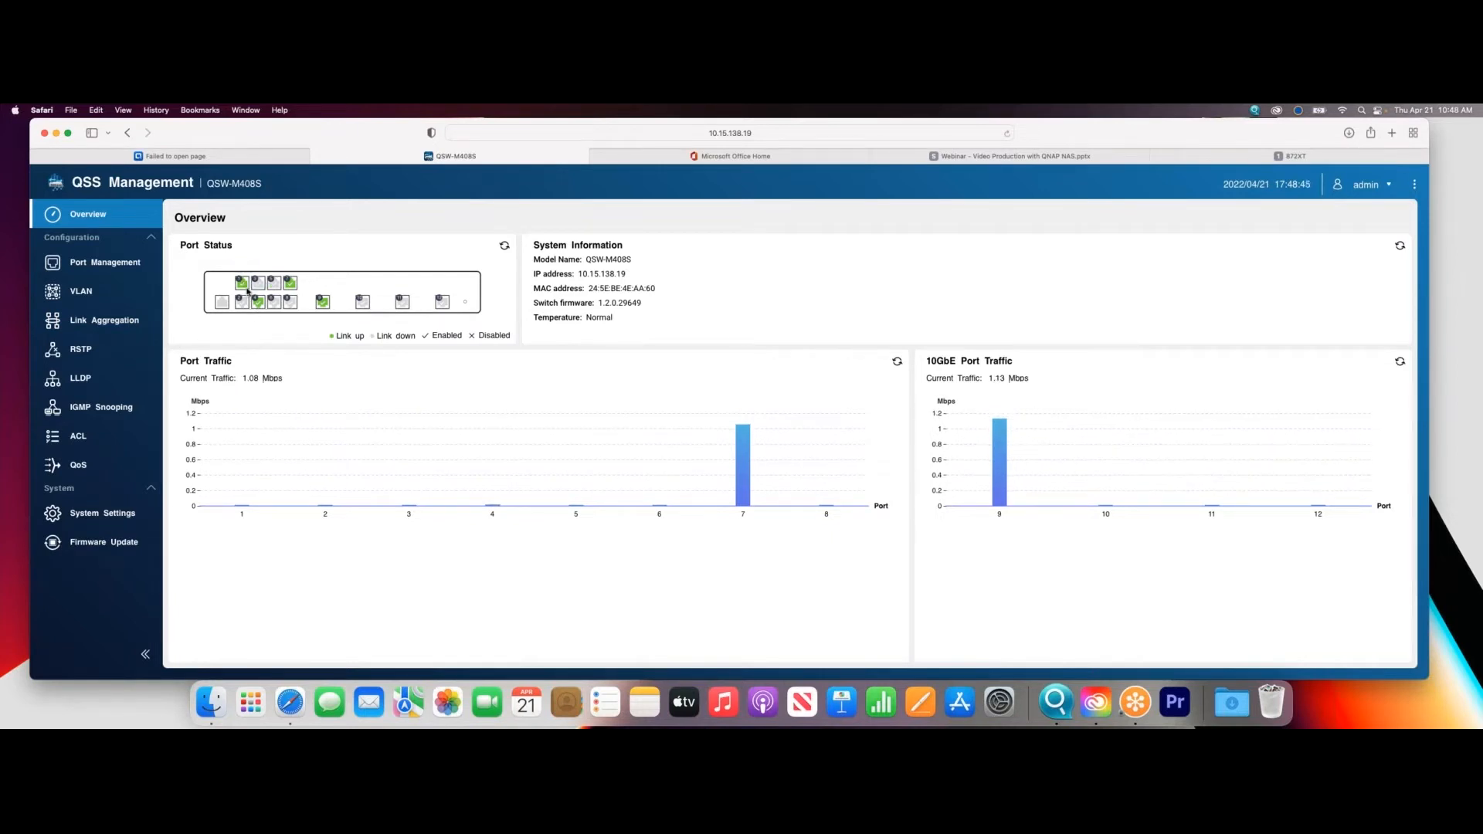
{"action": "left_click", "coordinate": [128, 326]}
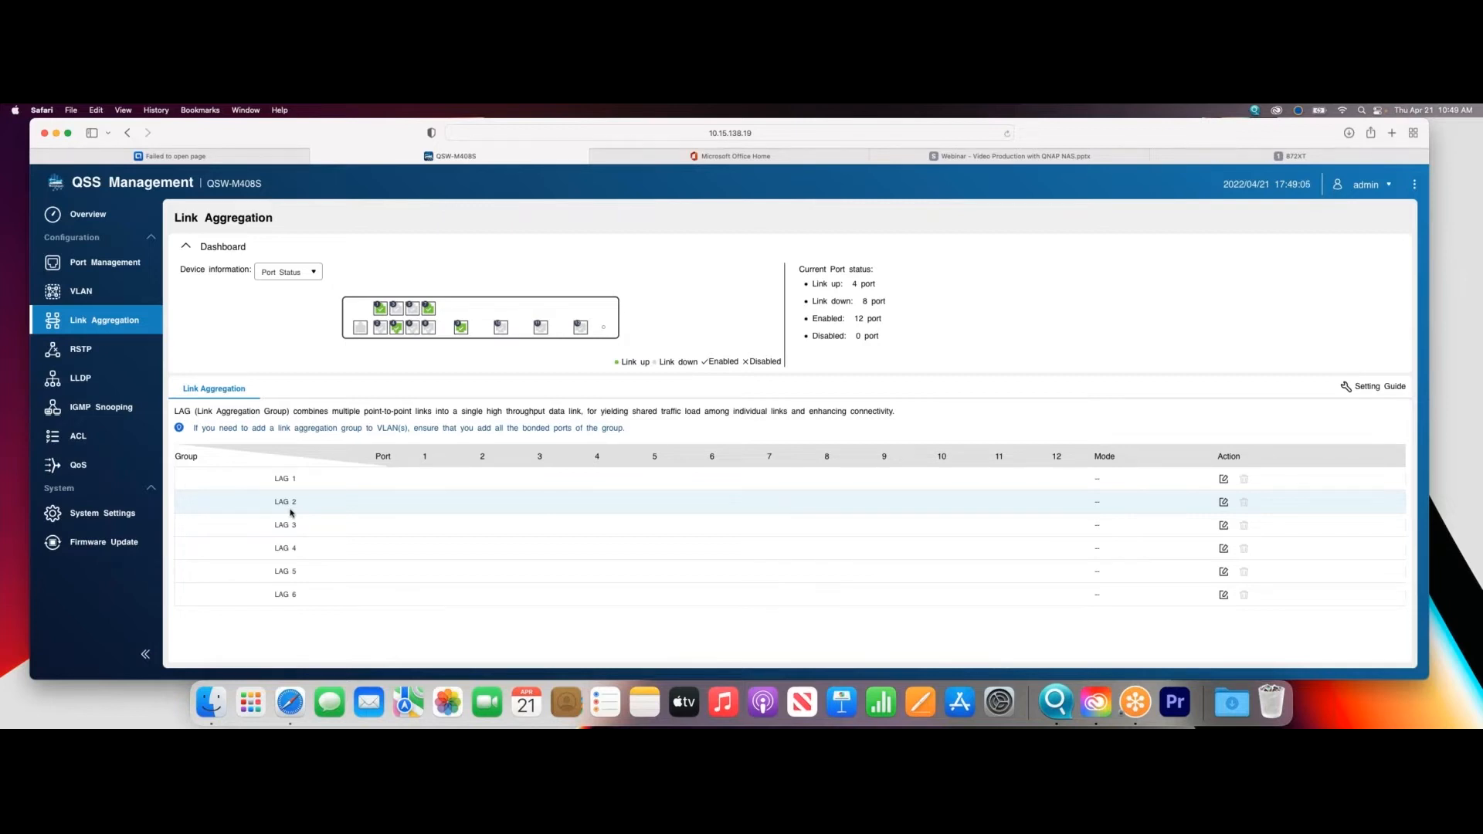
{"action": "left_click", "coordinate": [1224, 479]}
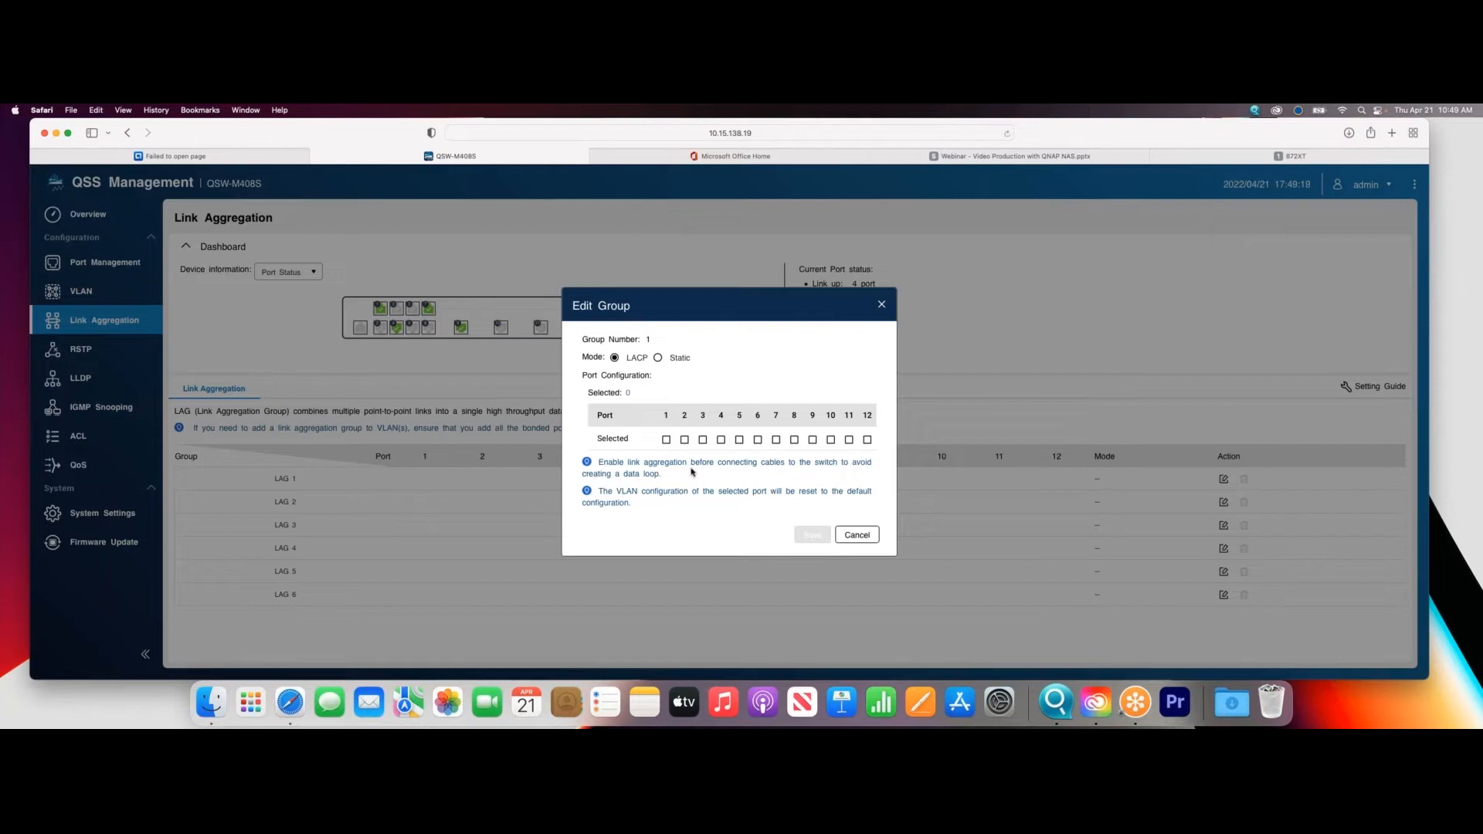
{"action": "left_click", "coordinate": [666, 440]}
{"action": "left_click", "coordinate": [703, 439]}
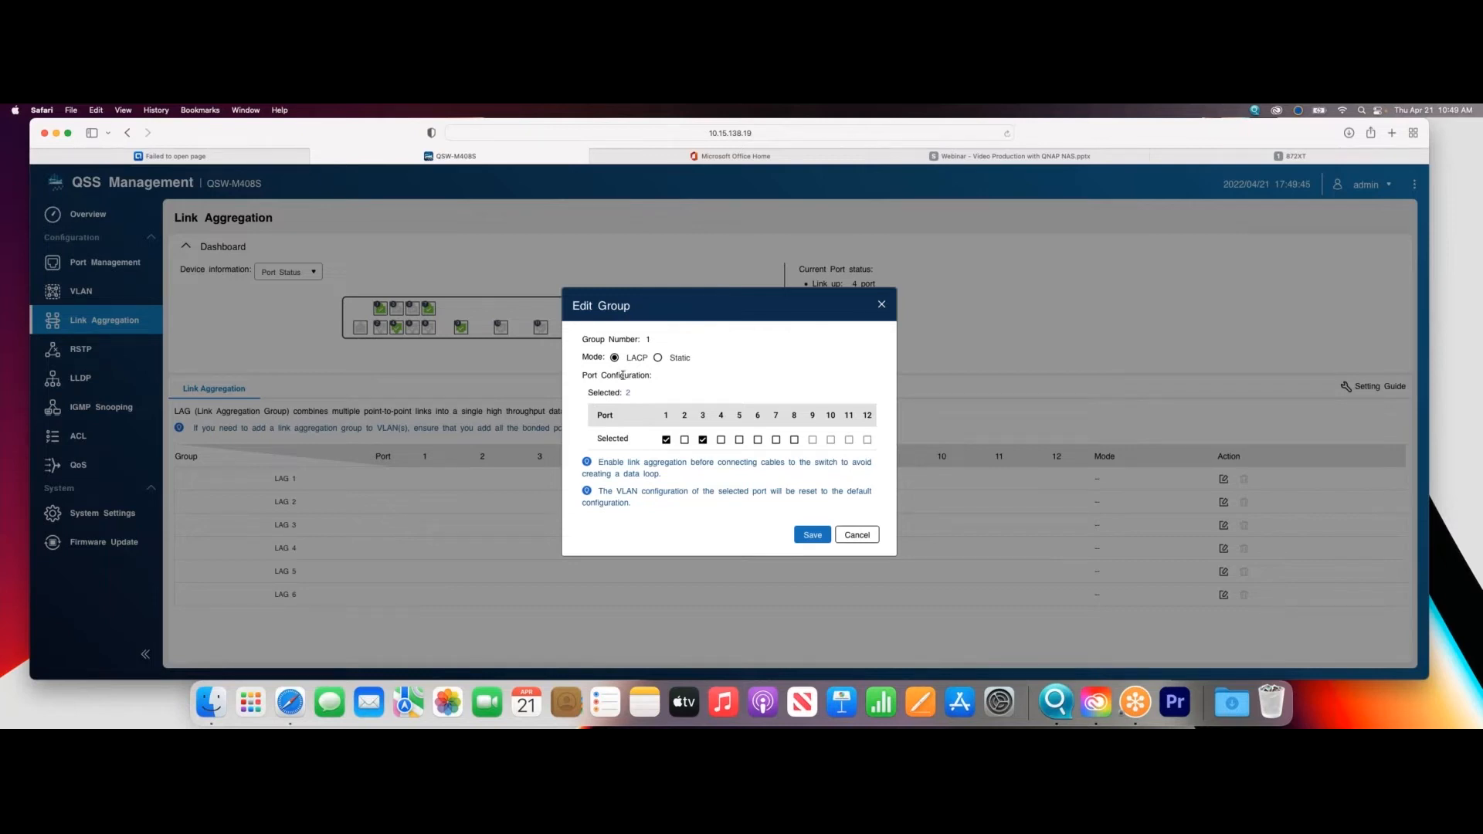
{"action": "left_click", "coordinate": [867, 538]}
- Switch to the TVS-872XT NAS and open the interface list in Network & Virtual Switch
{"action": "left_click", "coordinate": [170, 156]}
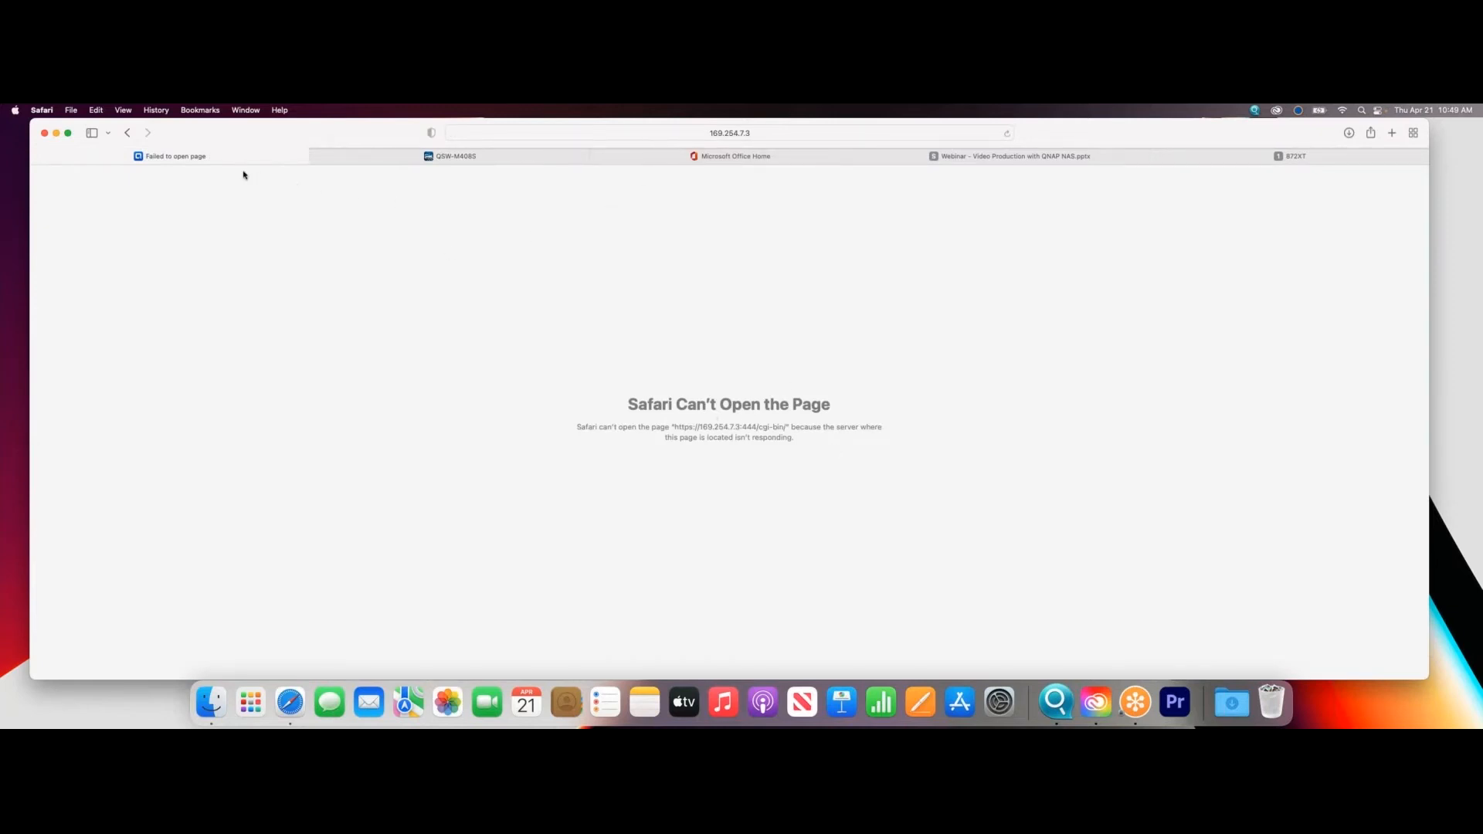
{"action": "left_click", "coordinate": [1248, 155]}
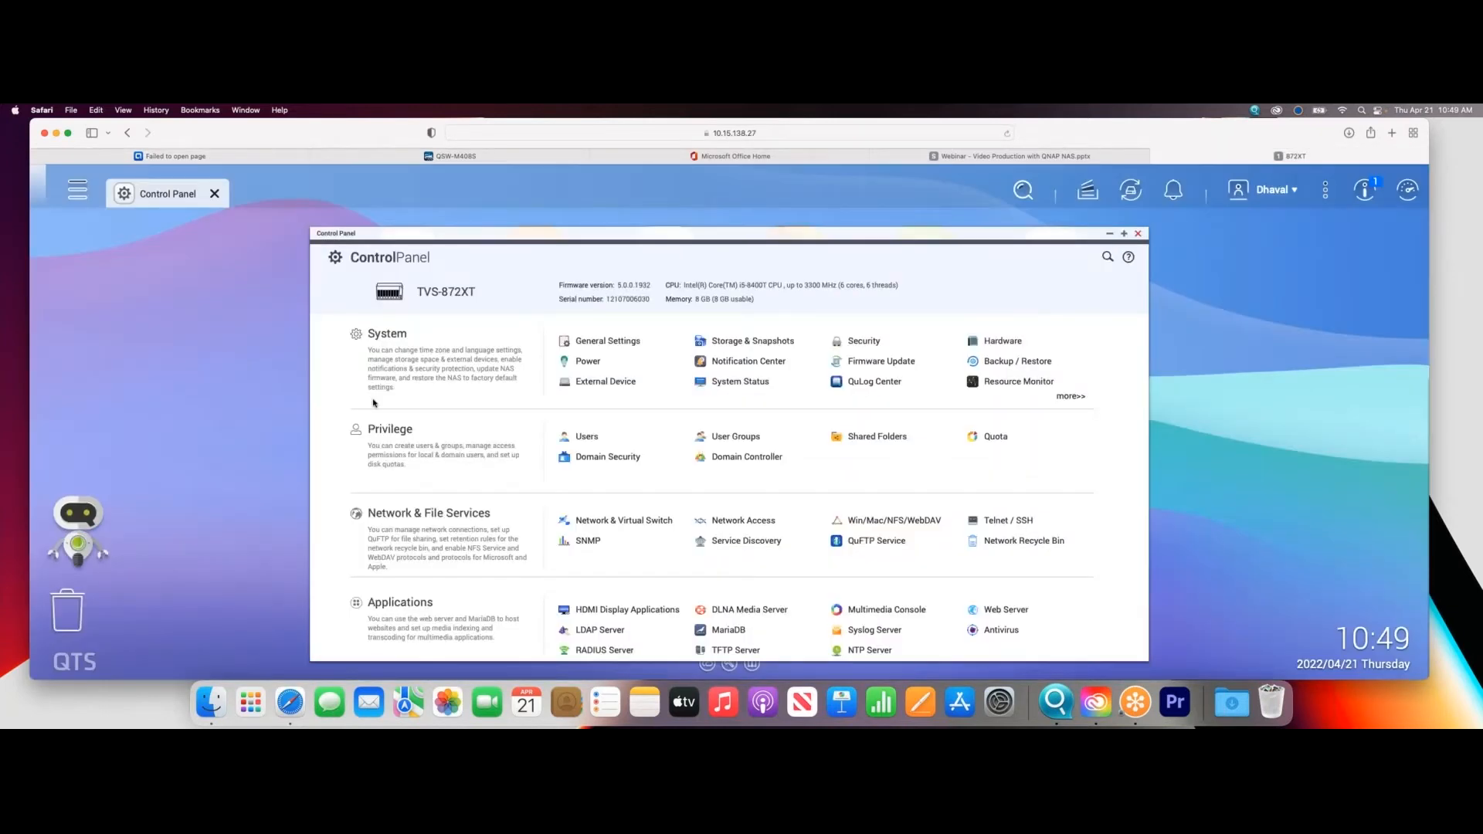
{"action": "left_click", "coordinate": [618, 520]}
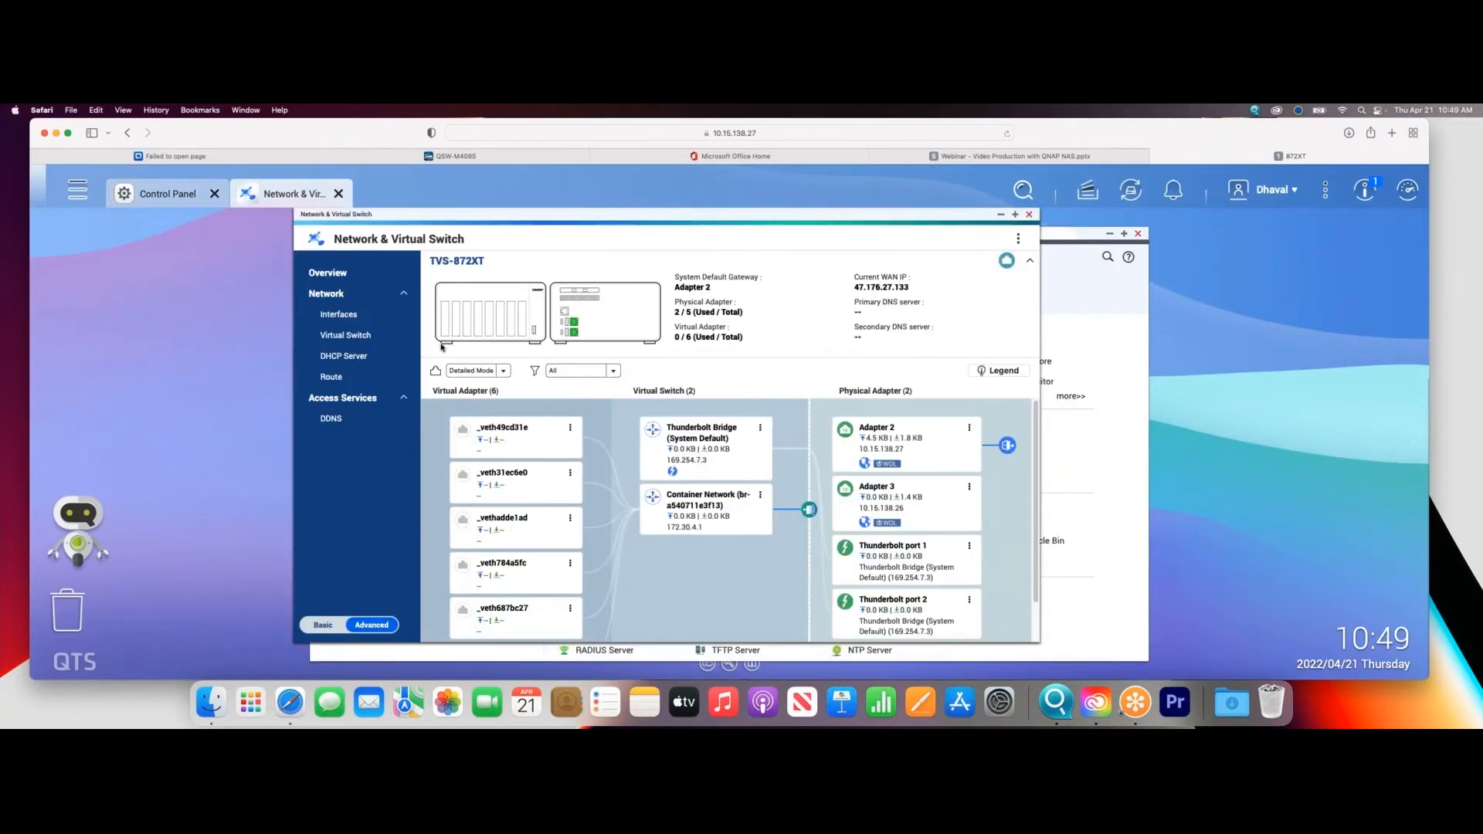
{"action": "left_click", "coordinate": [370, 319]}
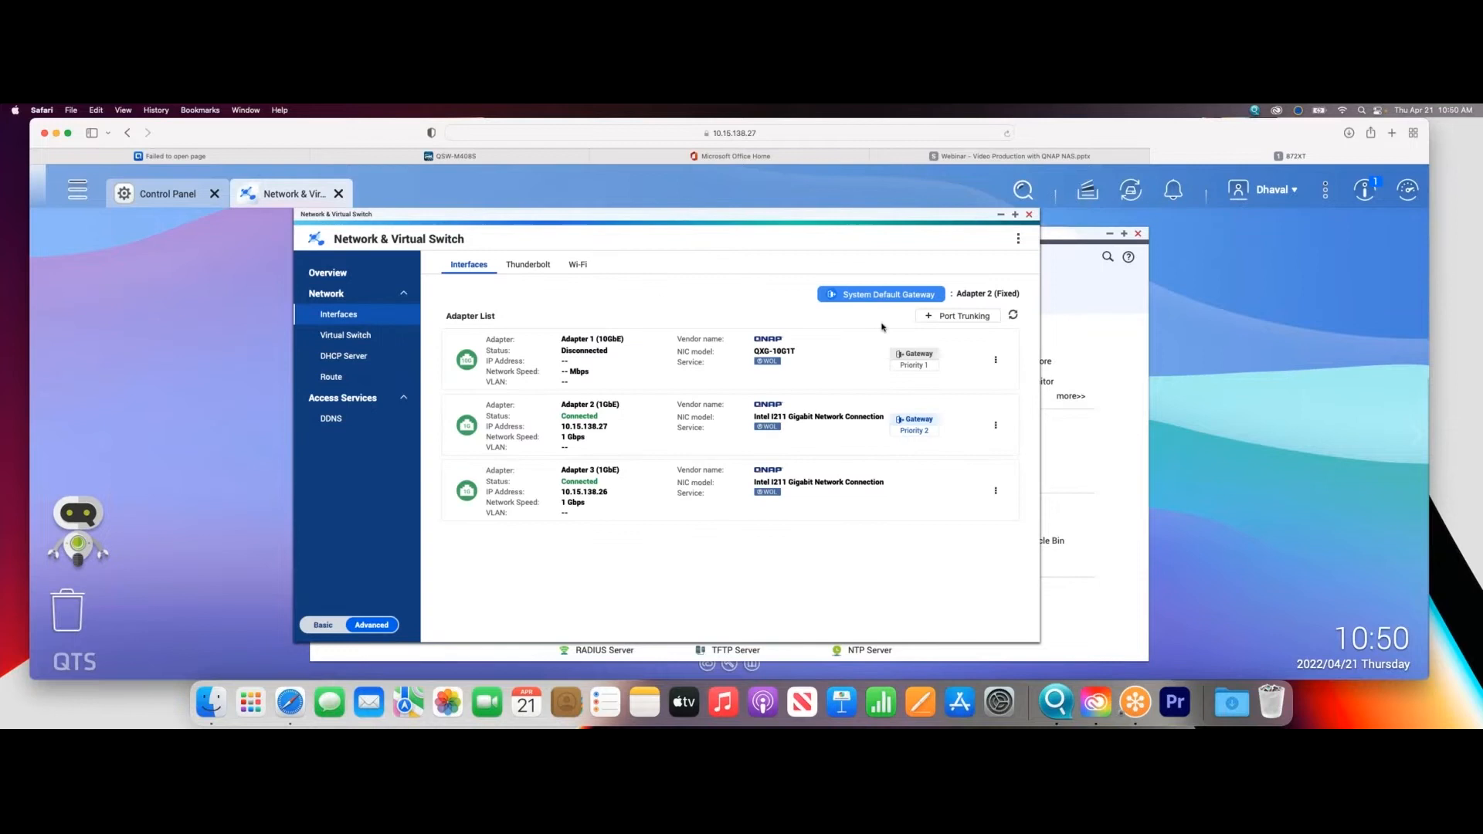
{"action": "left_click", "coordinate": [952, 317]}
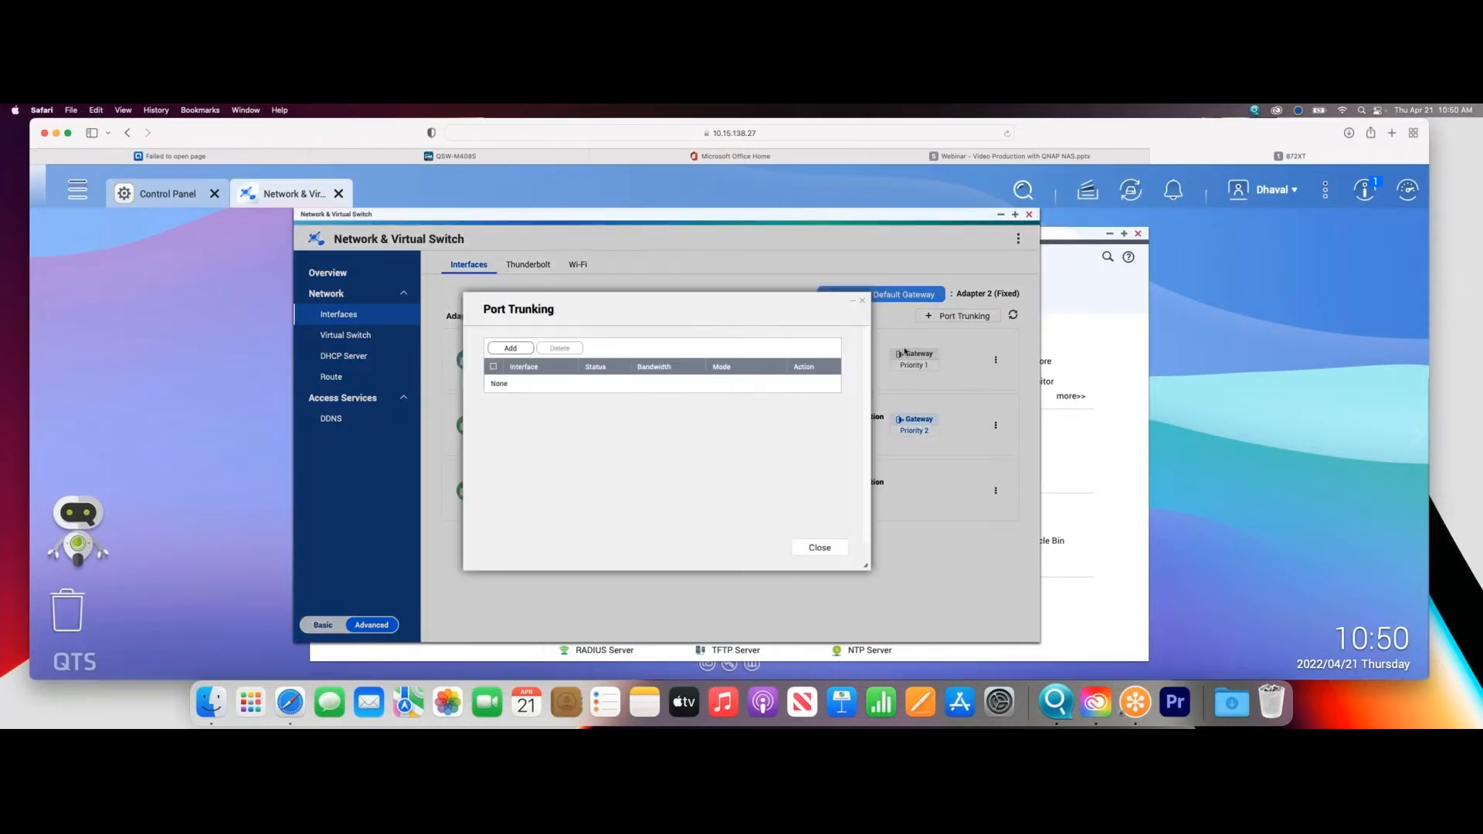
{"action": "left_click", "coordinate": [508, 349]}
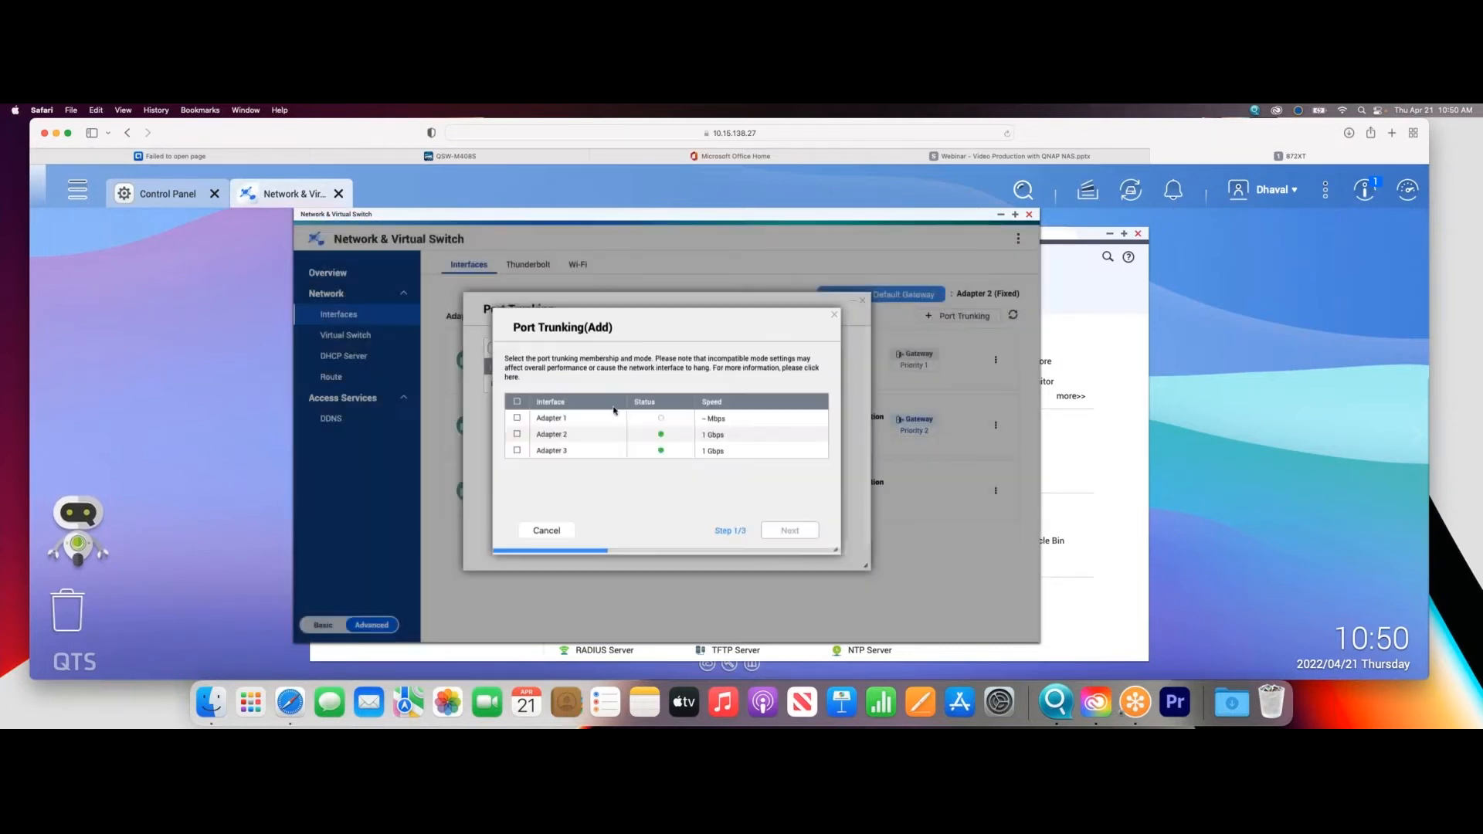
{"action": "left_click", "coordinate": [517, 435]}
{"action": "left_click", "coordinate": [518, 450]}
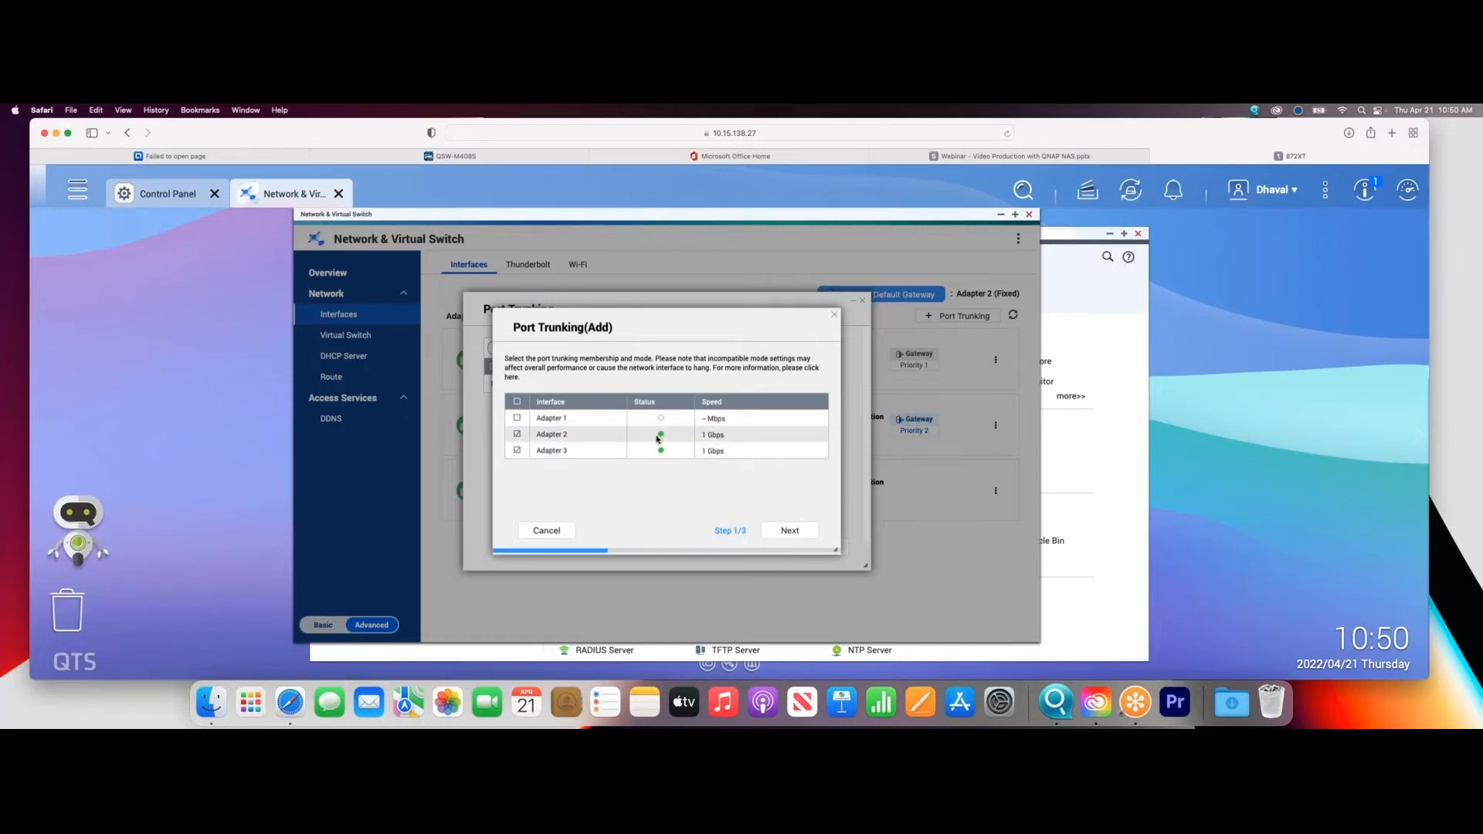
{"action": "left_click", "coordinate": [789, 530]}
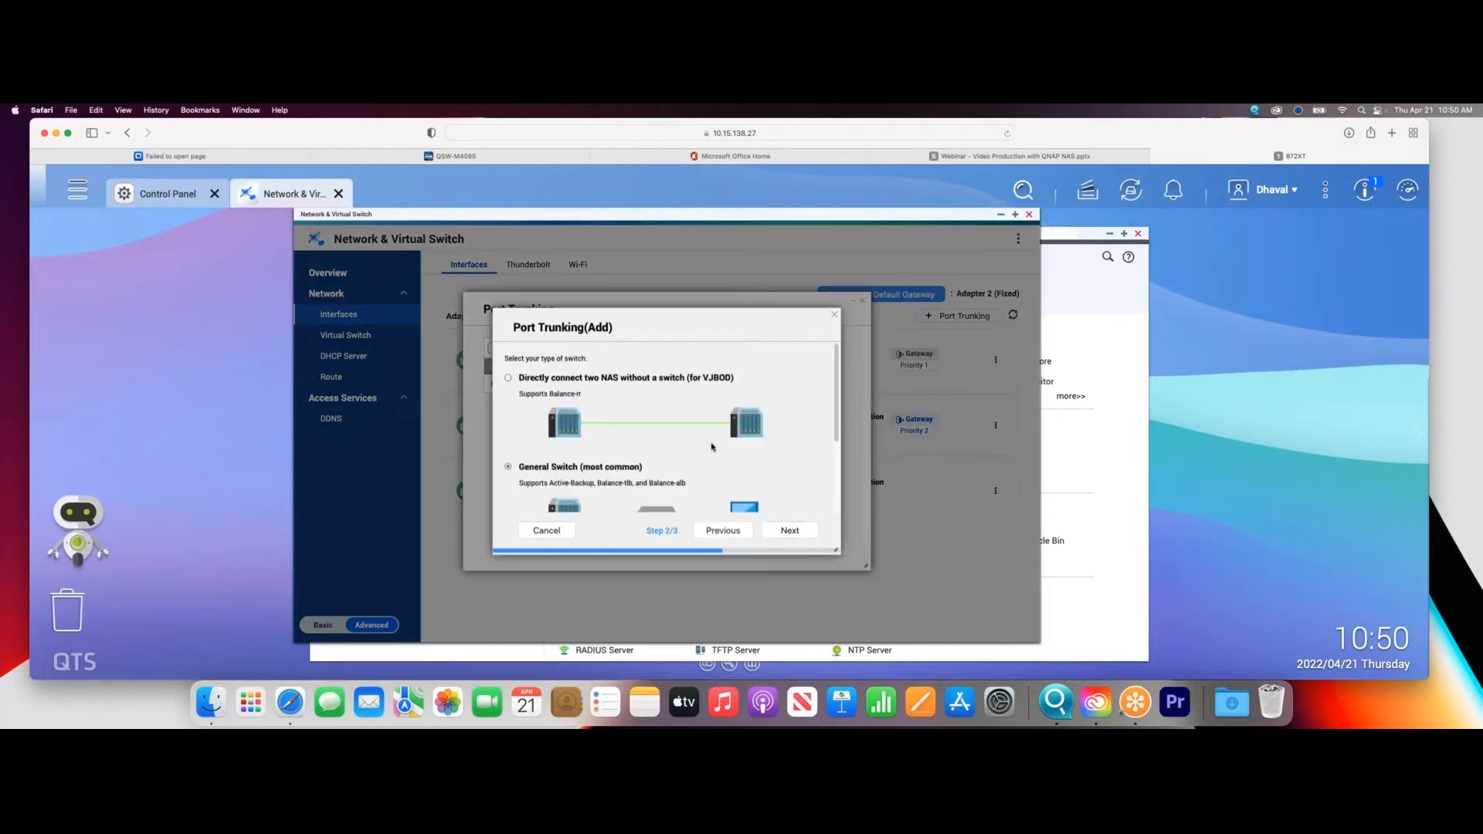
{"action": "scroll", "coordinate": [713, 450], "scroll_direction": "down", "scroll_amount": 1}
{"action": "scroll", "coordinate": [713, 451], "scroll_direction": "up", "scroll_amount": 1}
{"action": "left_click_drag", "start_coordinate": [836, 551], "coordinate": [1099, 669]}
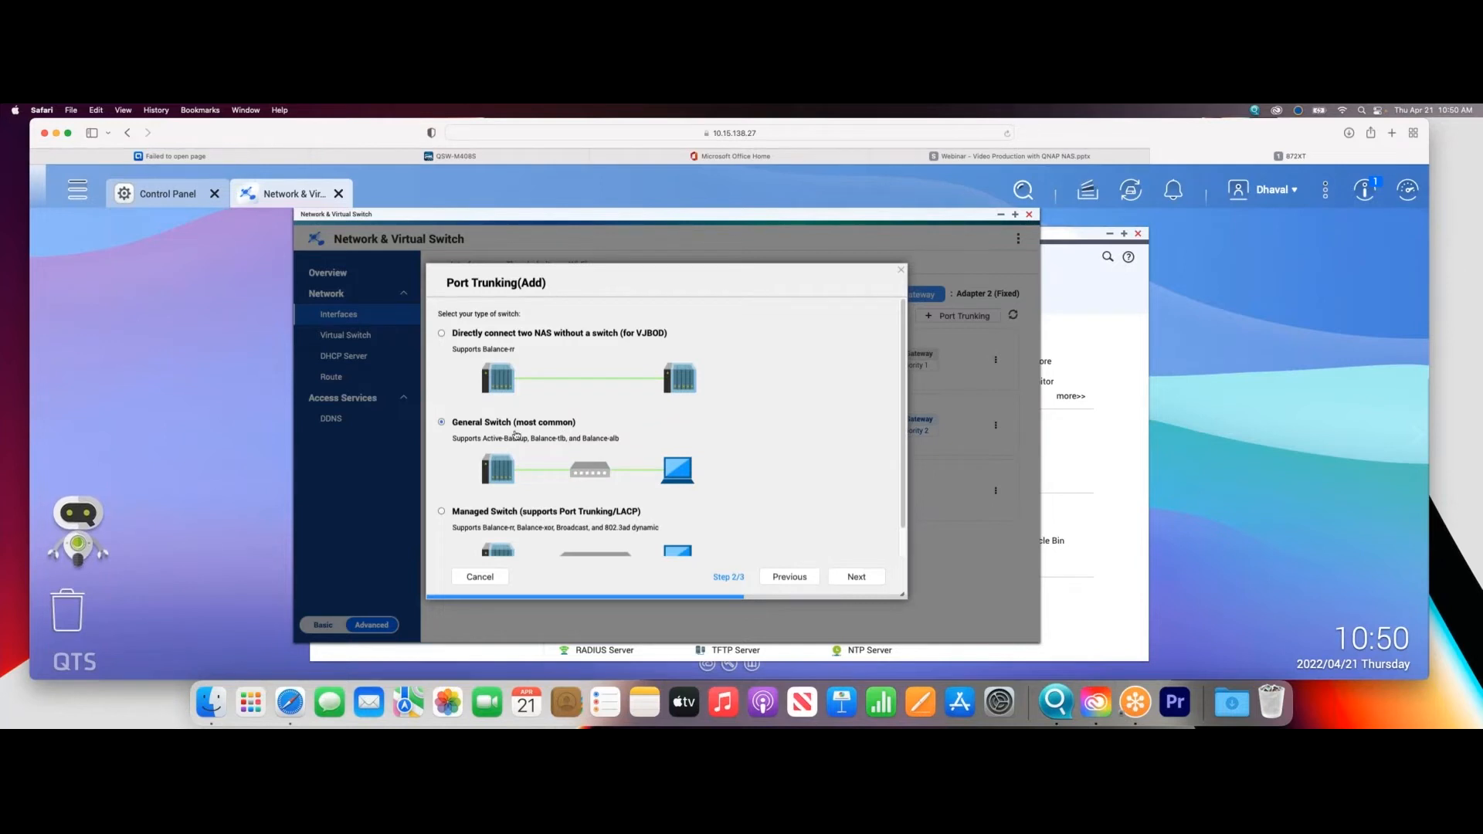
{"action": "left_click", "coordinate": [858, 576]}
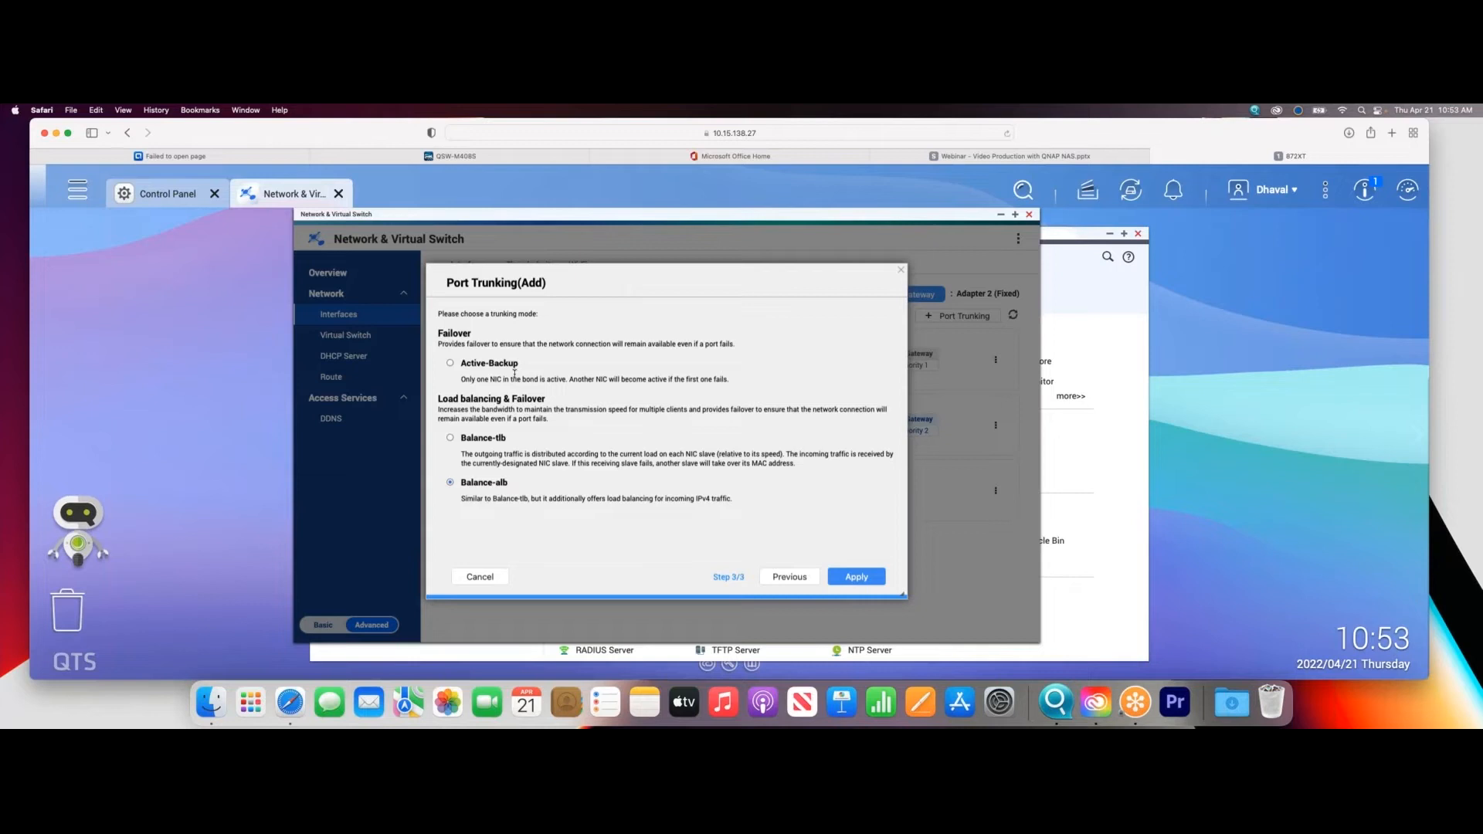
{"action": "left_click", "coordinate": [773, 576]}
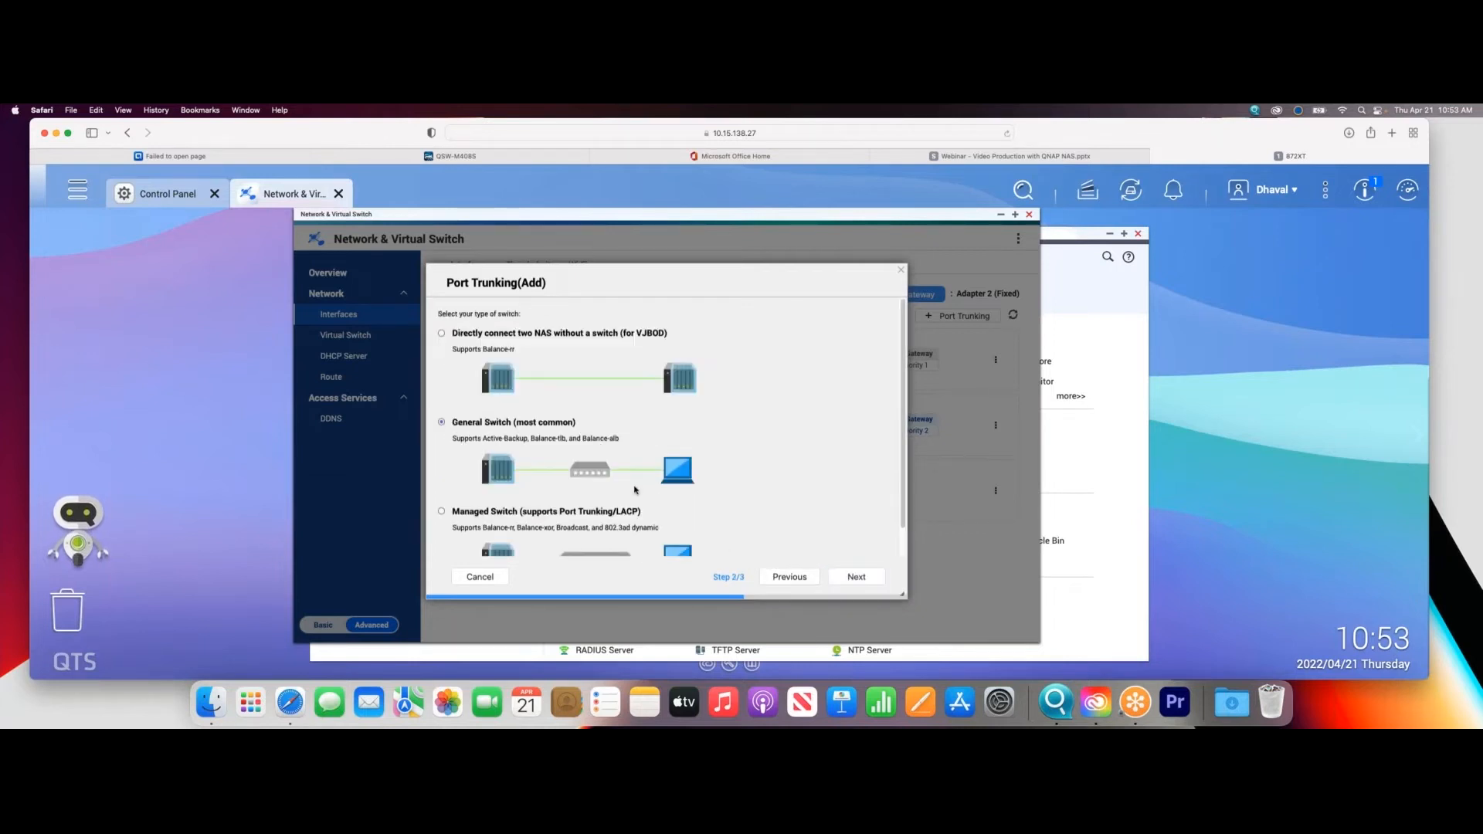
{"action": "scroll", "coordinate": [635, 489], "scroll_direction": "down", "scroll_amount": 1}
{"action": "left_click", "coordinate": [588, 481]}
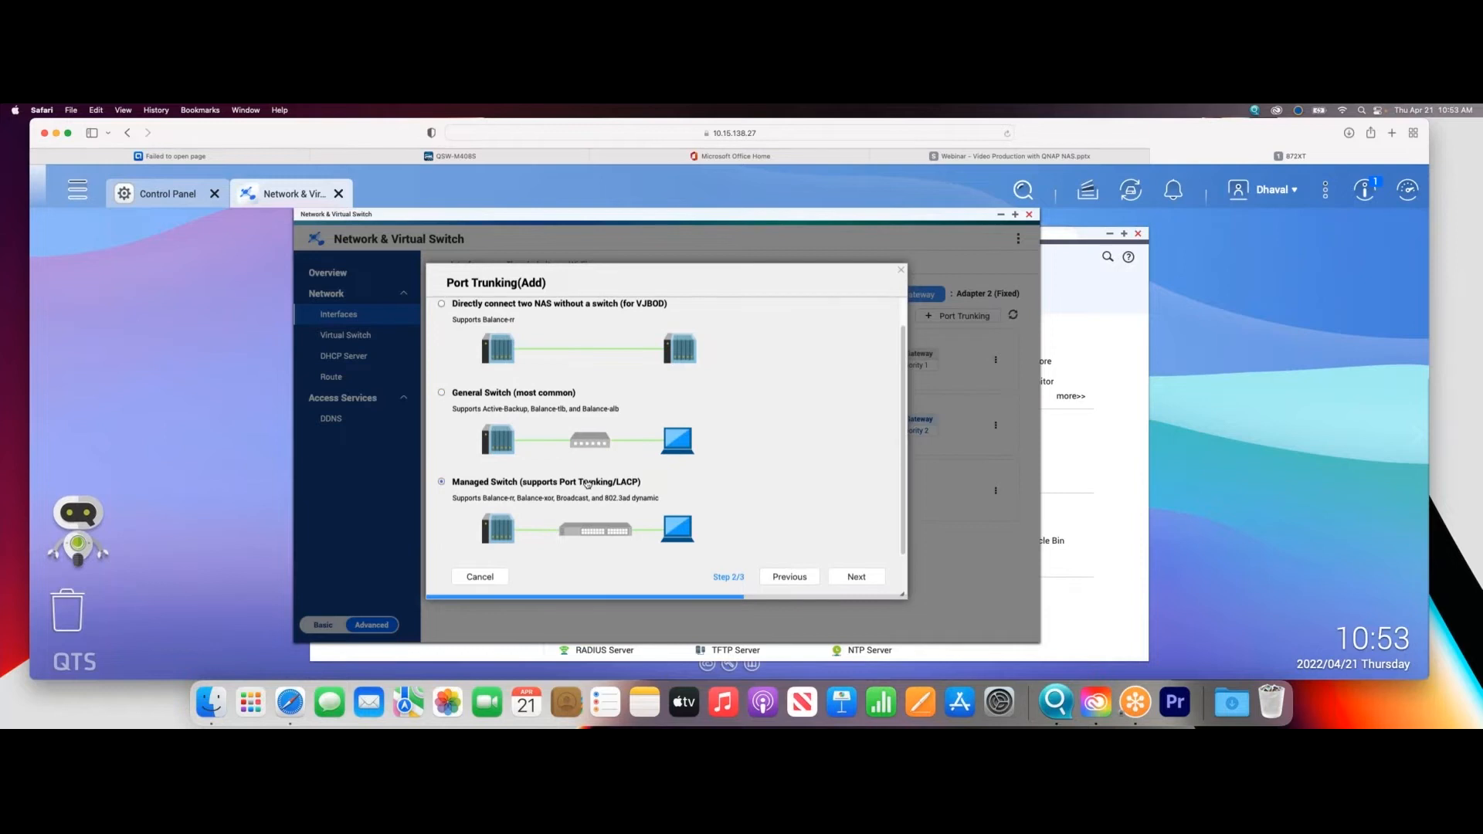
{"action": "left_click", "coordinate": [849, 577]}
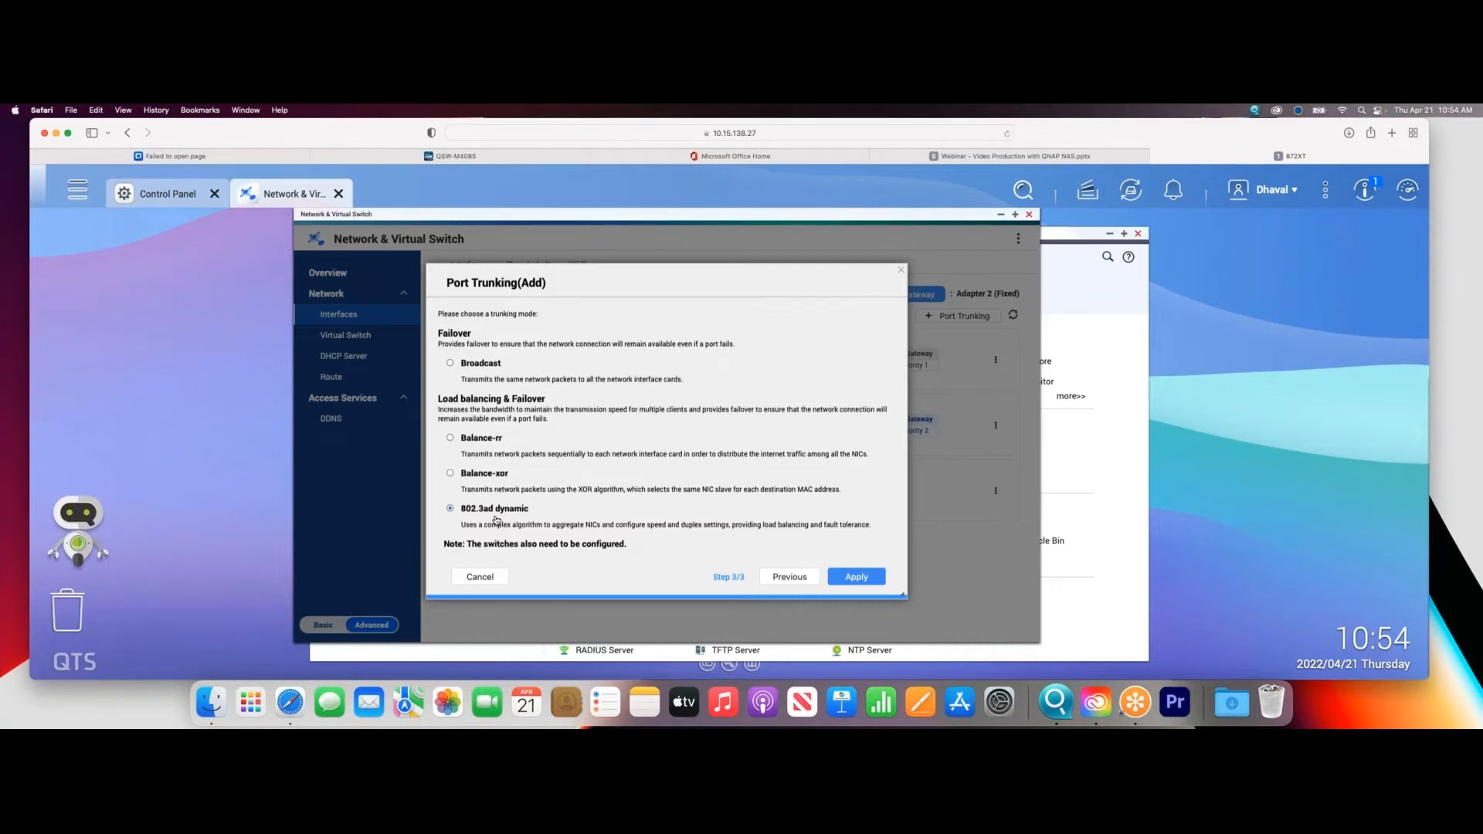
{"action": "left_click", "coordinate": [478, 579]}
{"action": "left_click", "coordinate": [818, 546]}
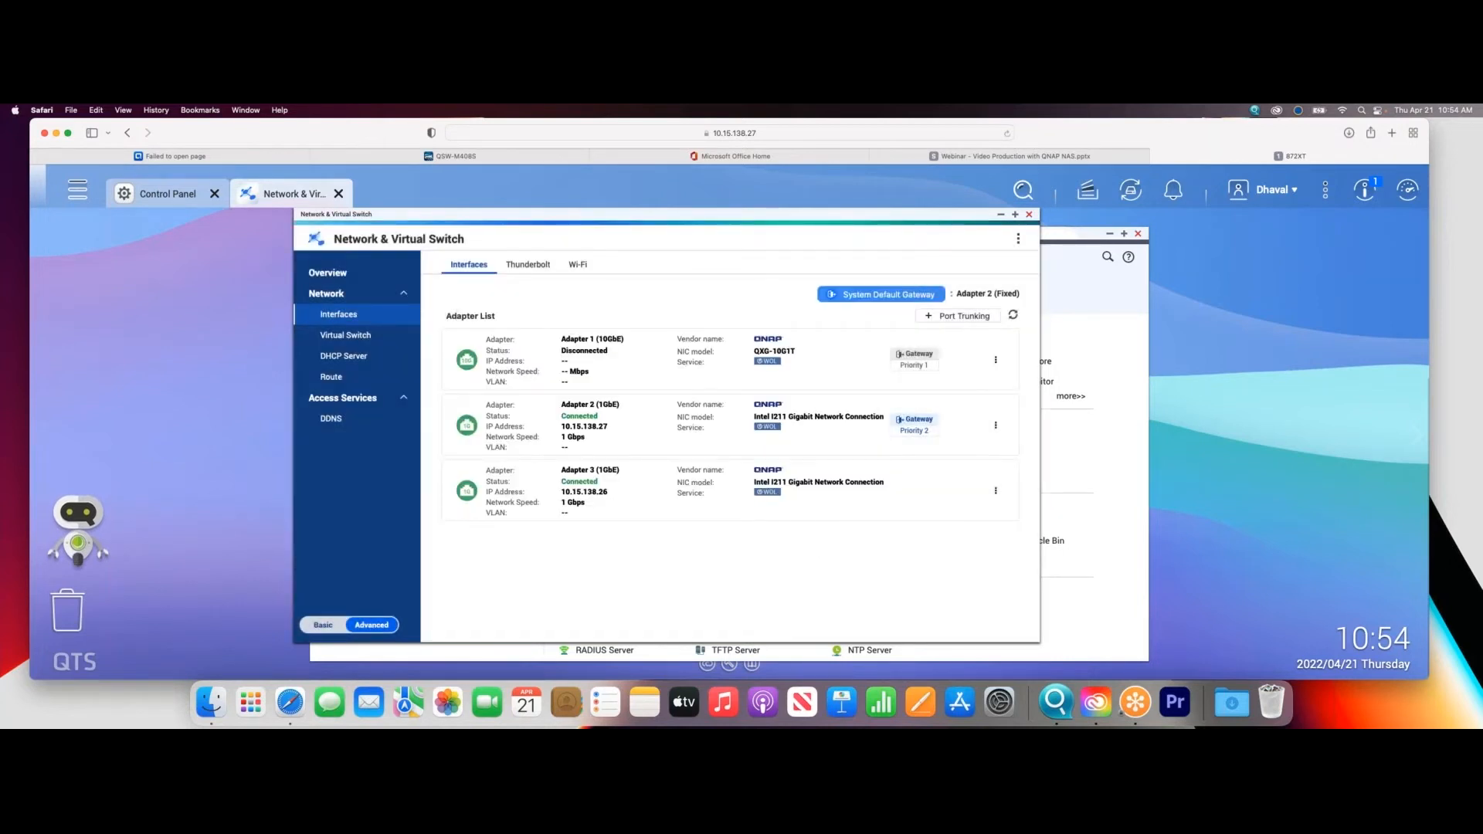
- Begin a new port trunking group on the NAS with Adapter 2 and Adapter 3, using Managed Switch as the switch type
{"action": "left_click", "coordinate": [965, 316]}
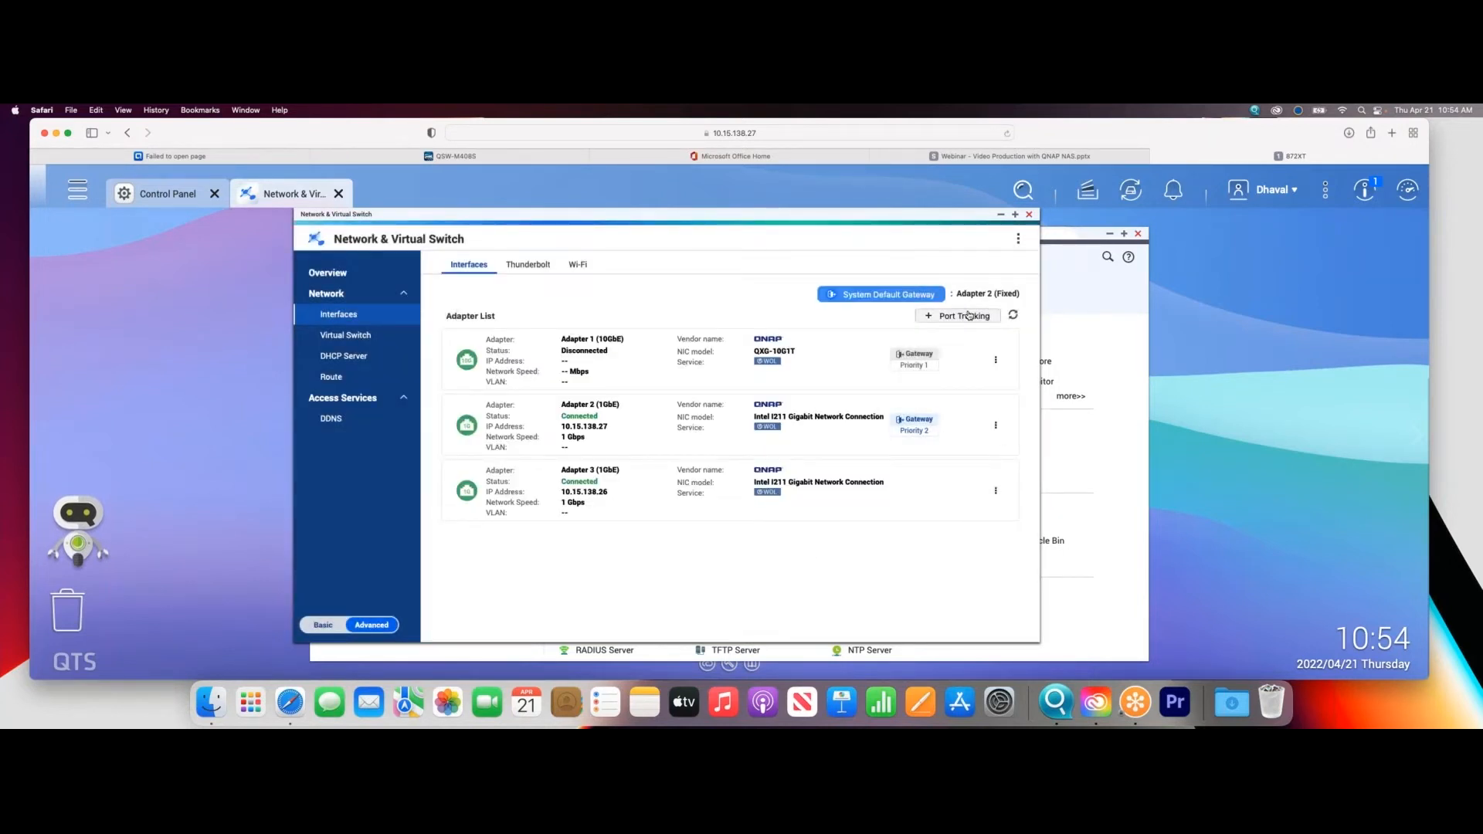
{"action": "left_click", "coordinate": [510, 349]}
{"action": "left_click", "coordinate": [516, 434]}
{"action": "left_click", "coordinate": [517, 449]}
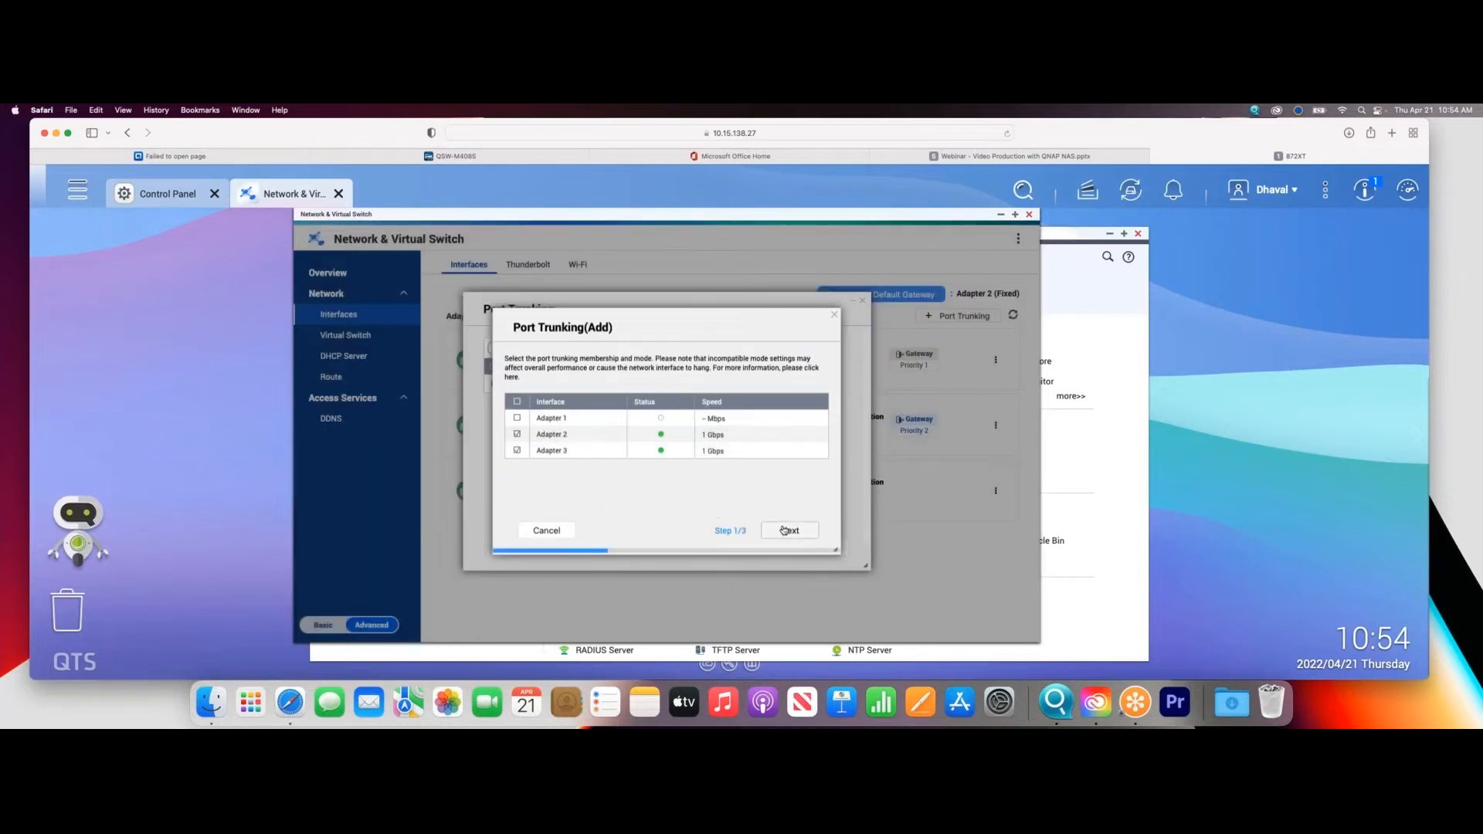
{"action": "left_click", "coordinate": [786, 530]}
{"action": "scroll", "coordinate": [691, 492], "scroll_direction": "down", "scroll_amount": 3}
{"action": "left_click", "coordinate": [549, 443]}
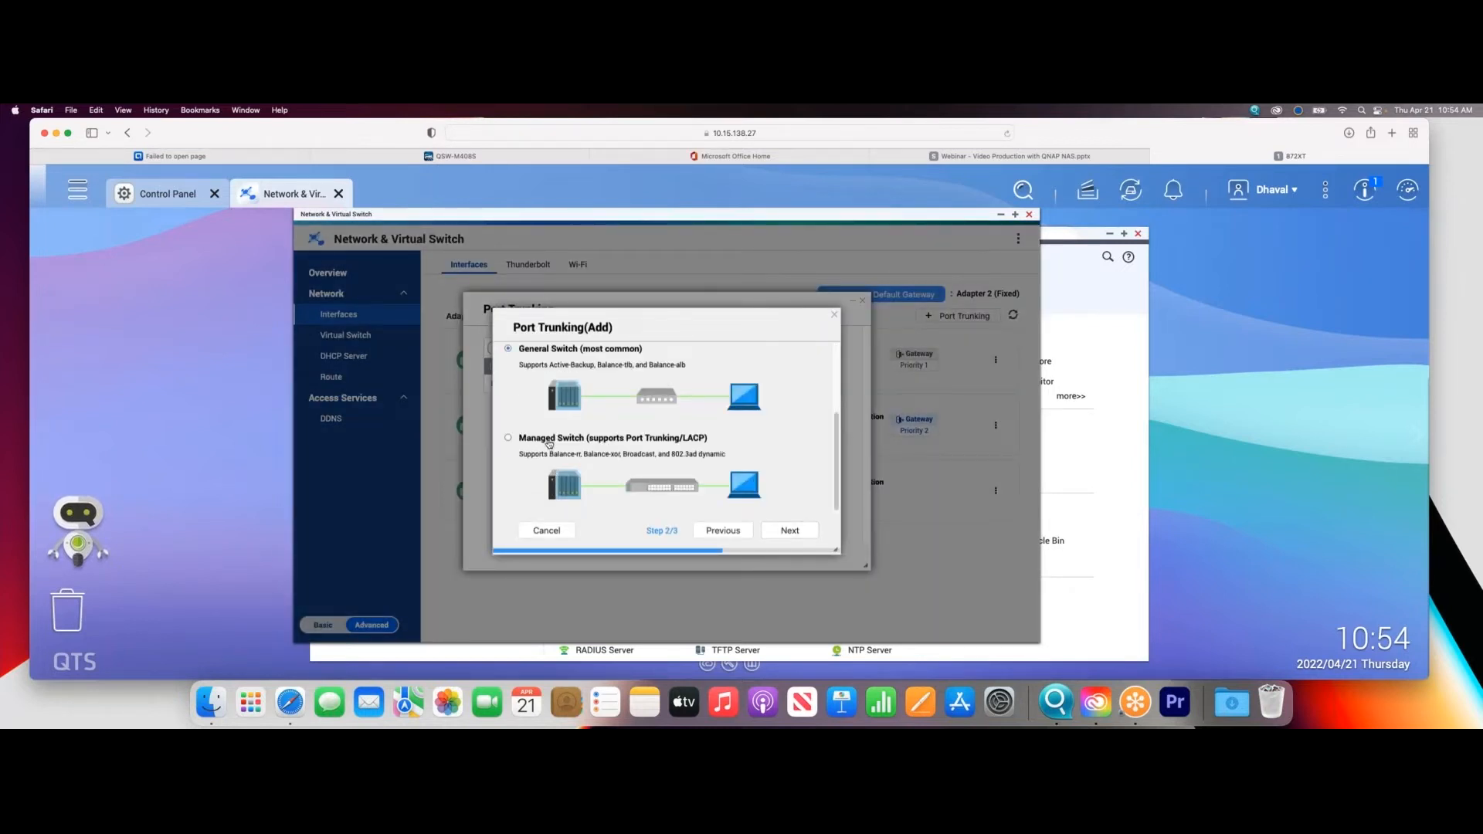
{"action": "left_click", "coordinate": [787, 533]}
- Apply 802.3ad dynamic trunking with the Layer 2+3 (MAC+IP) hash policy and accept Adapter 2+3 as the secondary default gateway
{"action": "scroll", "coordinate": [726, 500], "scroll_direction": "down", "scroll_amount": 3}
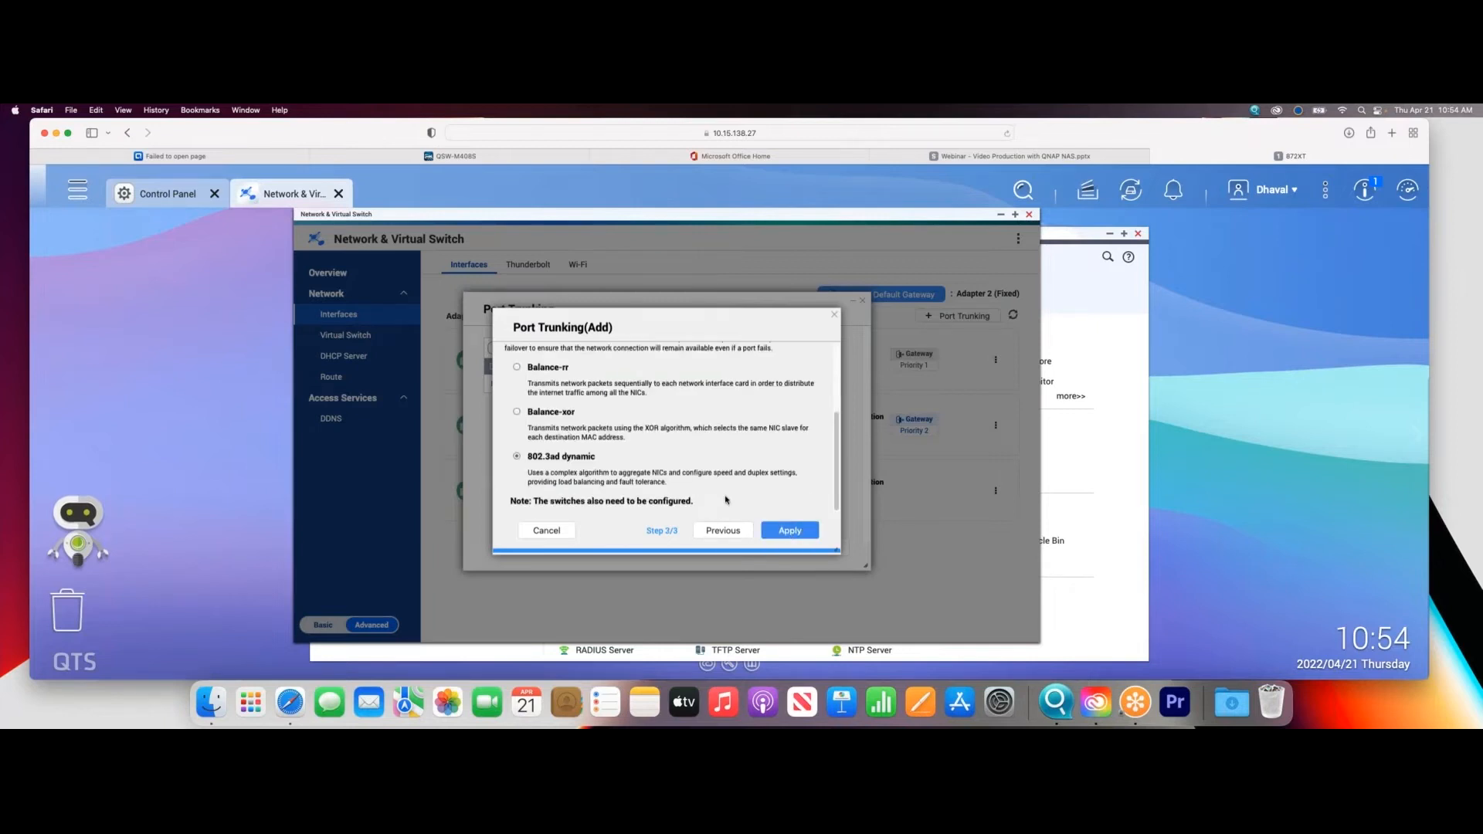
{"action": "left_click", "coordinate": [787, 539]}
{"action": "left_click", "coordinate": [651, 432]}
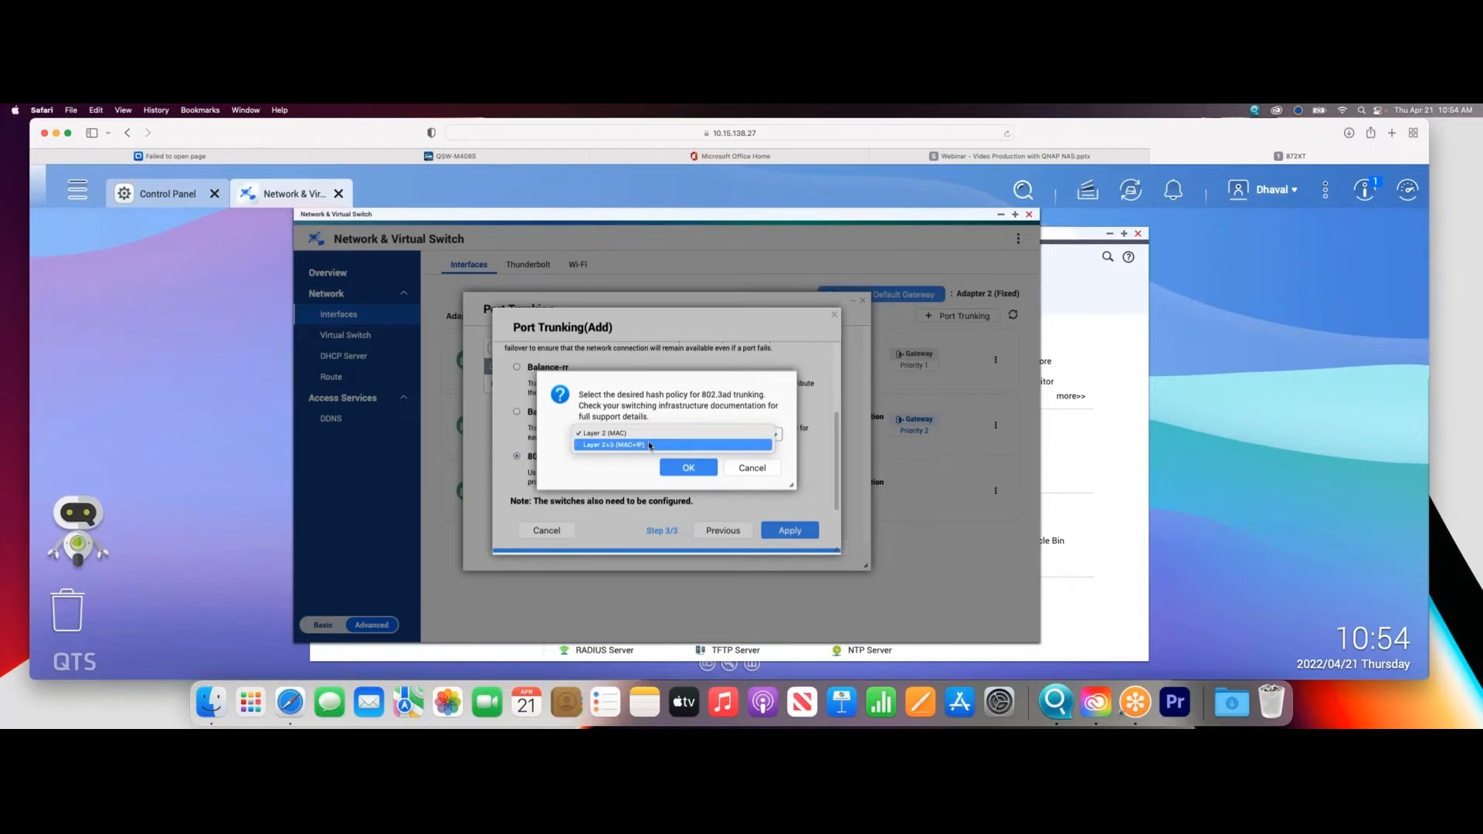
{"action": "left_click", "coordinate": [650, 445]}
{"action": "left_click", "coordinate": [696, 469]}
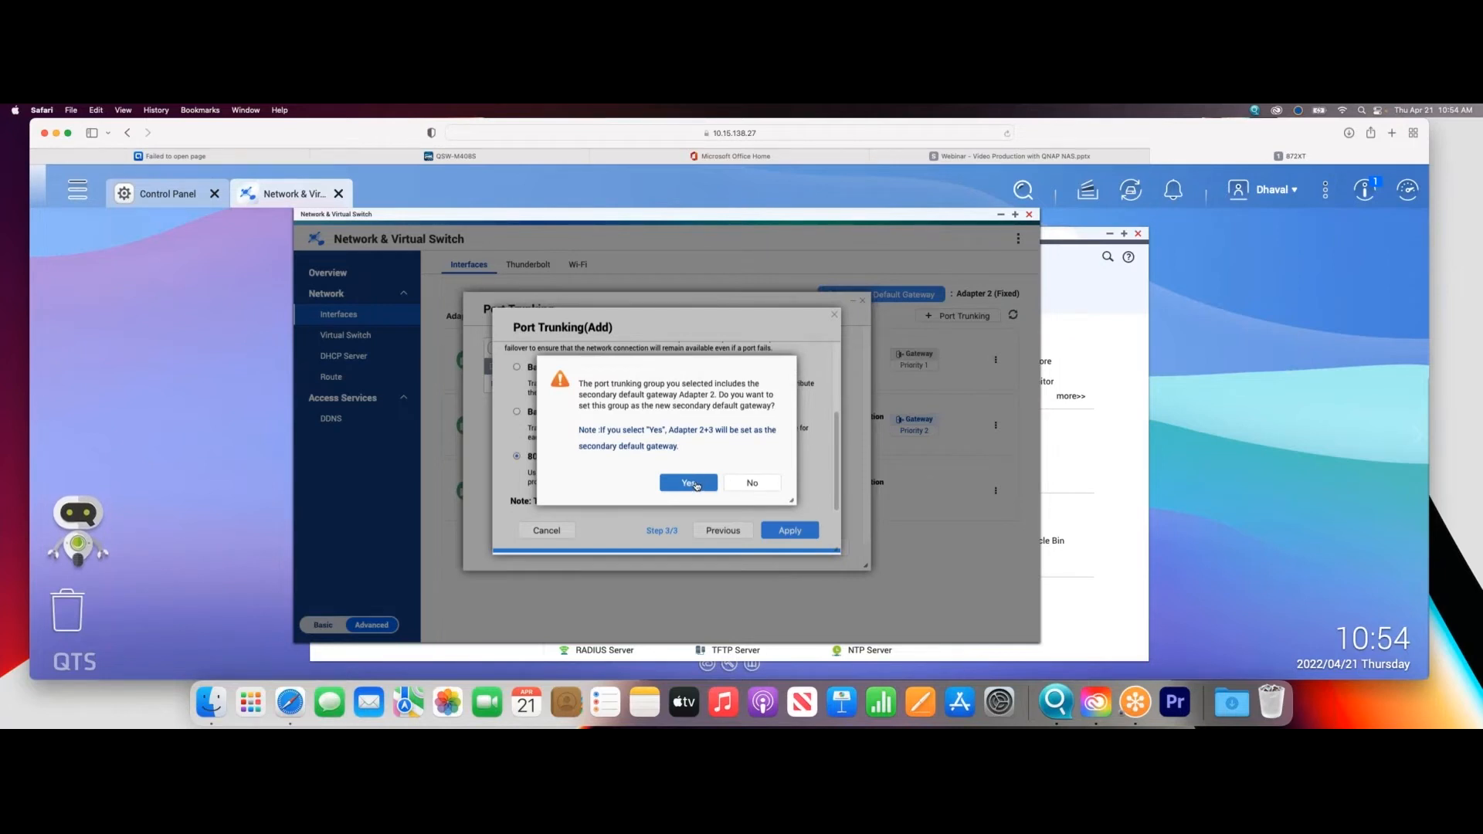
{"action": "left_click", "coordinate": [688, 482]}
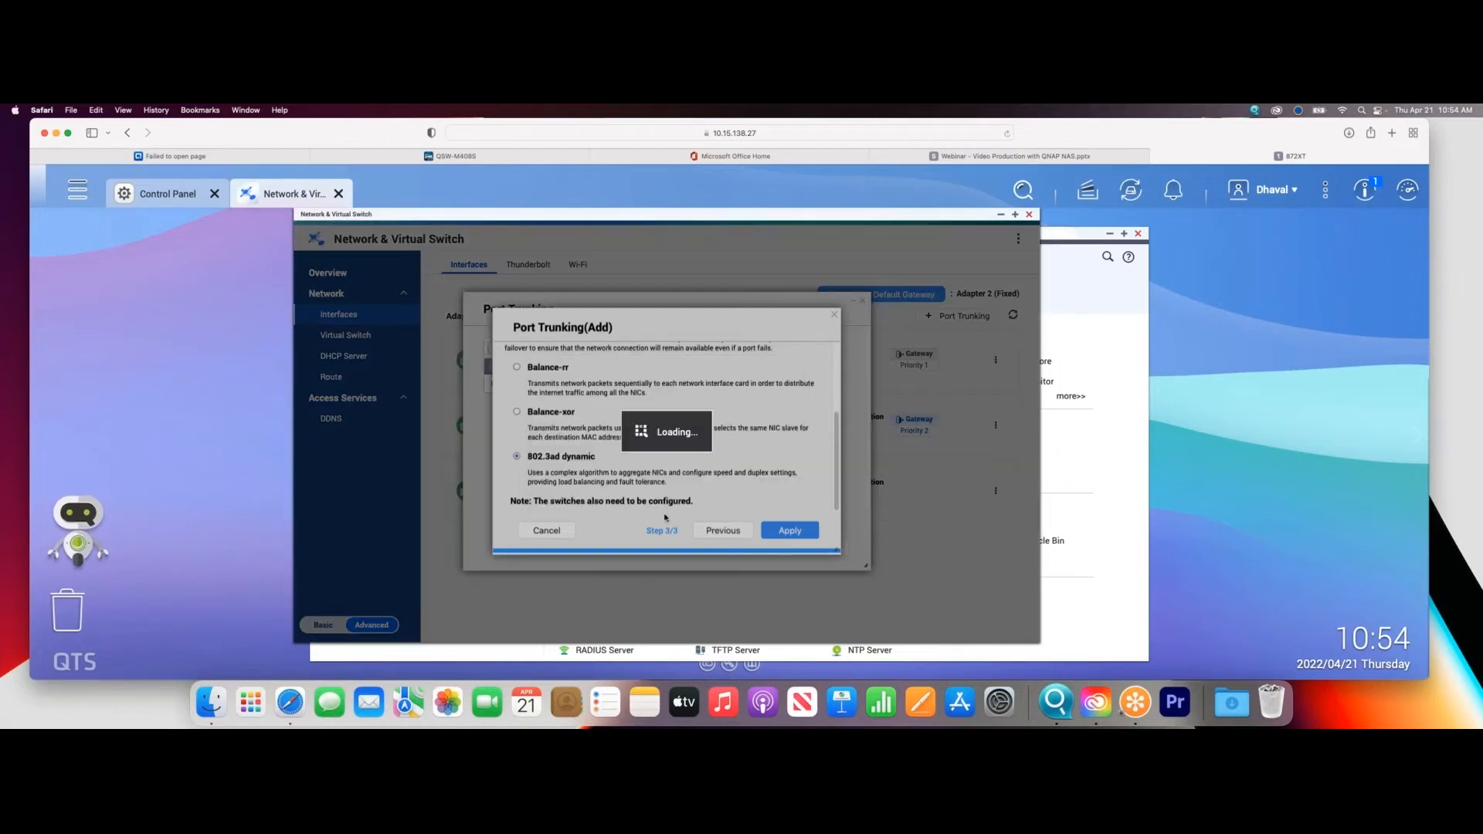
- On the QSW-M408S switch, configure LAG 1 in LACP mode with ports 1 and 4 and save it
{"action": "left_click", "coordinate": [463, 156]}
{"action": "left_click", "coordinate": [1224, 479]}
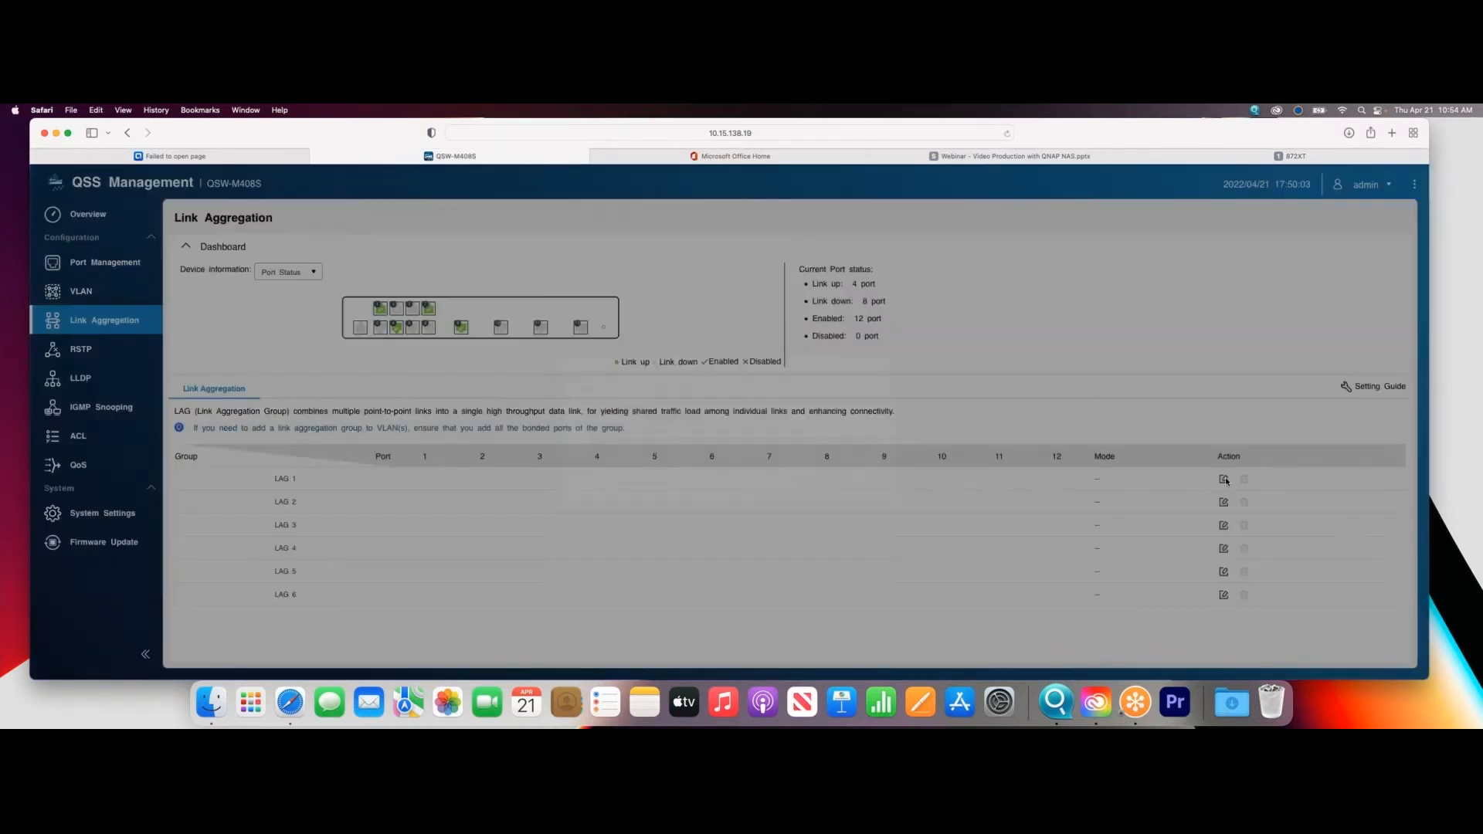
{"action": "left_click", "coordinate": [666, 439]}
{"action": "left_click", "coordinate": [721, 439]}
{"action": "left_click", "coordinate": [813, 535]}
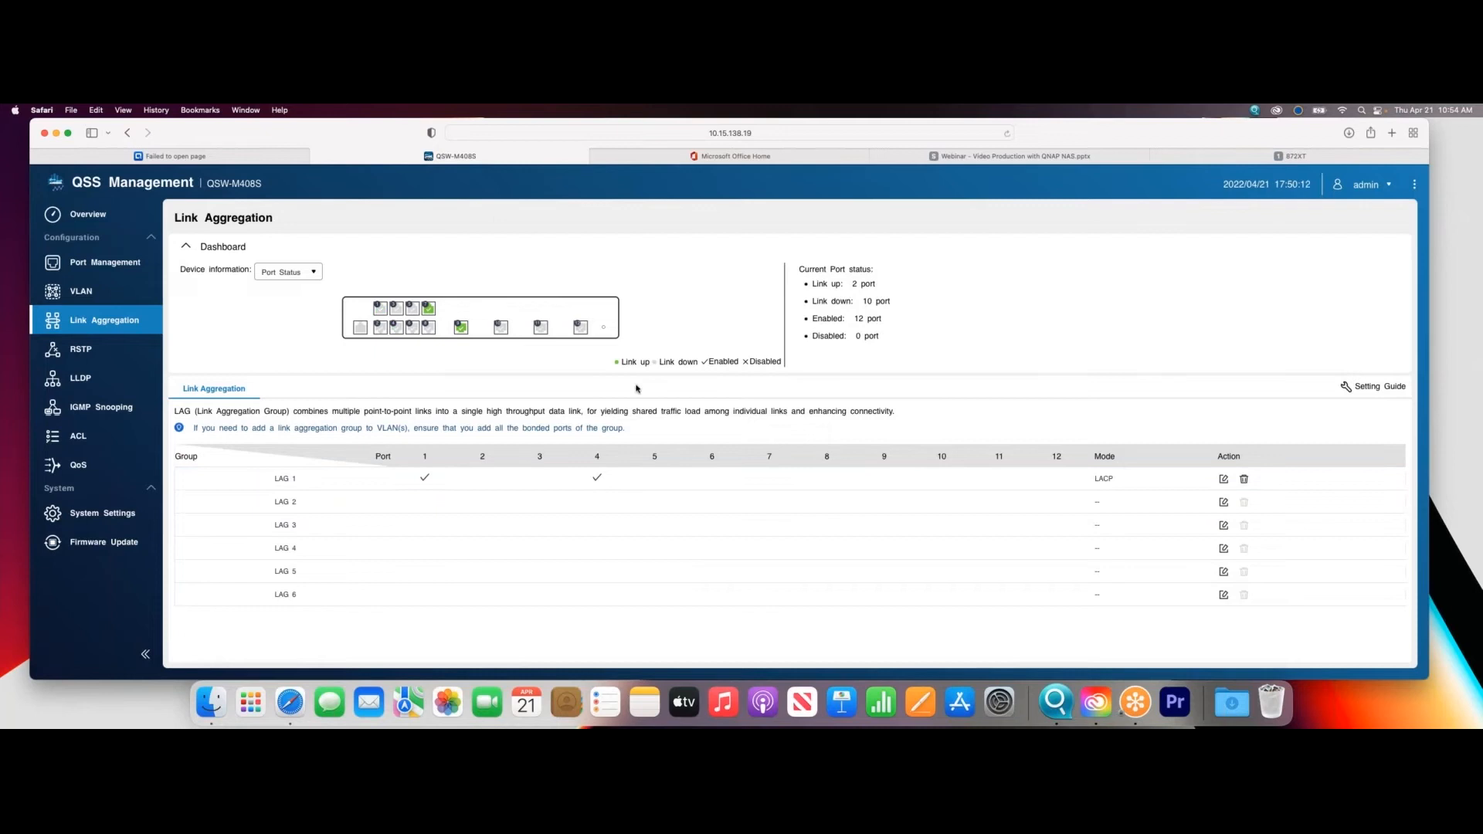
- Check the new trunk's status and bandwidth on the NAS and compare it with the switch's link aggregation port status
{"action": "left_click", "coordinate": [1313, 155]}
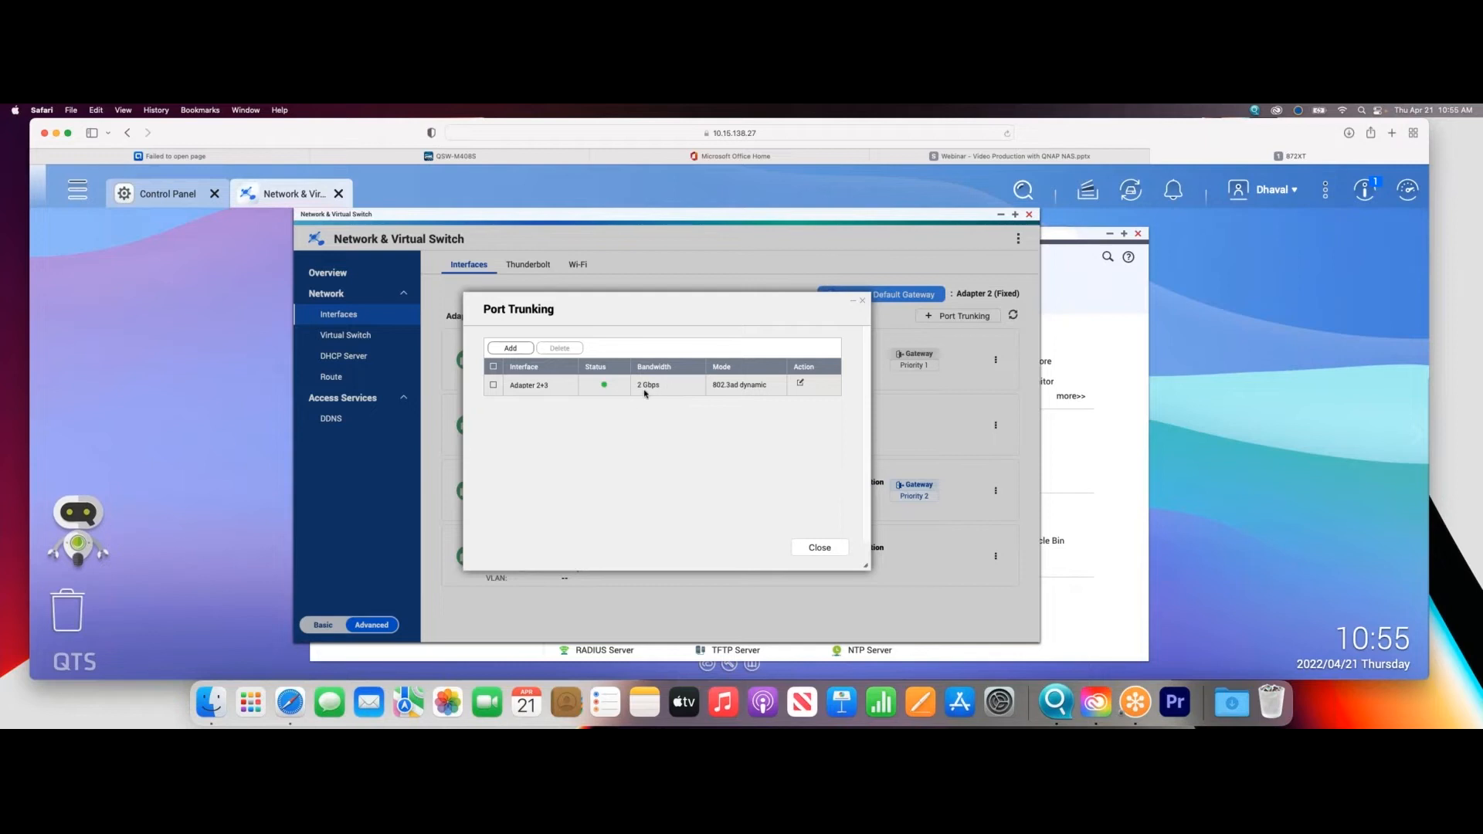
{"action": "left_click", "coordinate": [817, 548]}
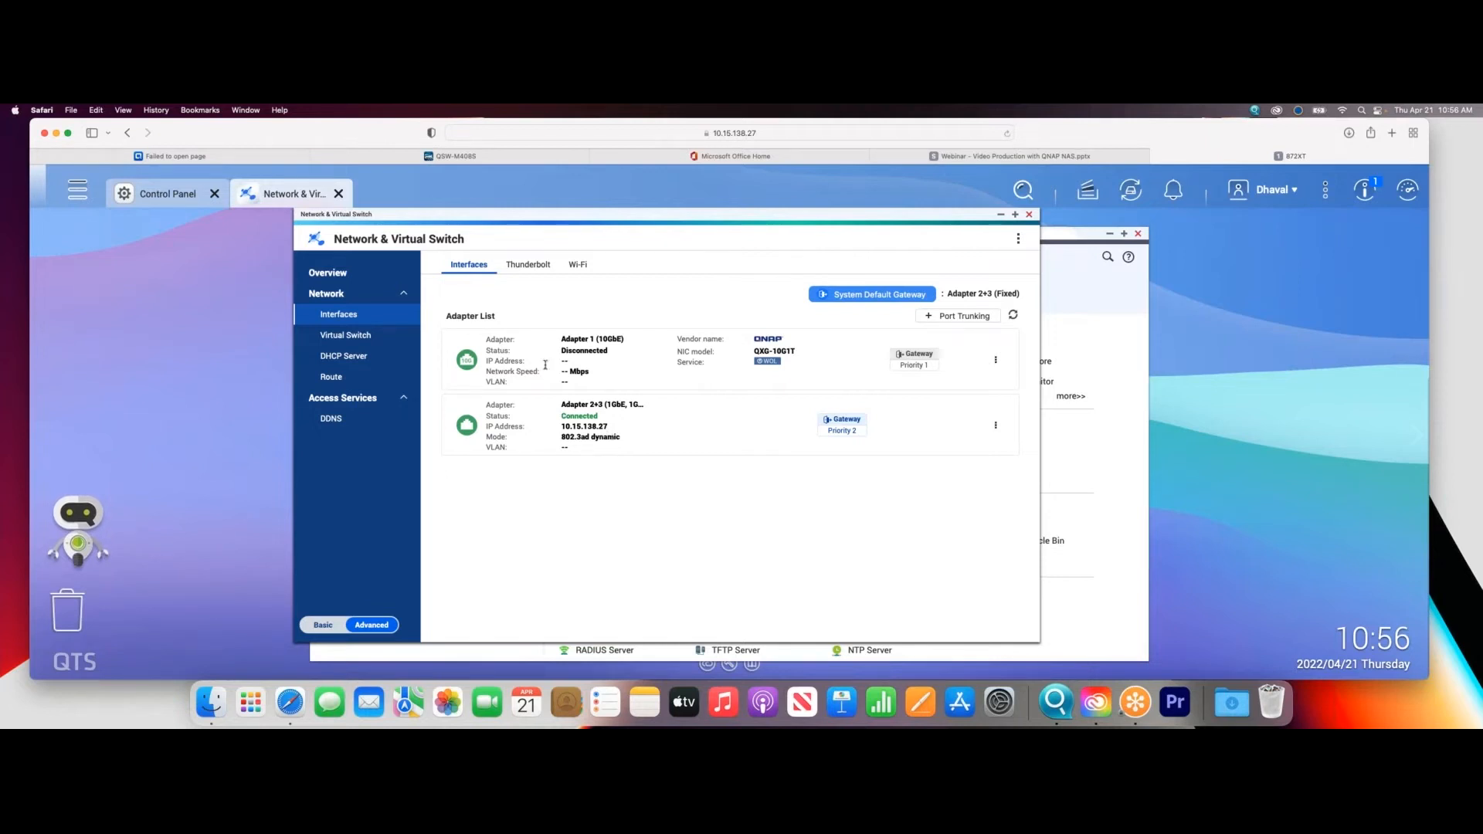
{"action": "left_click", "coordinate": [363, 156]}
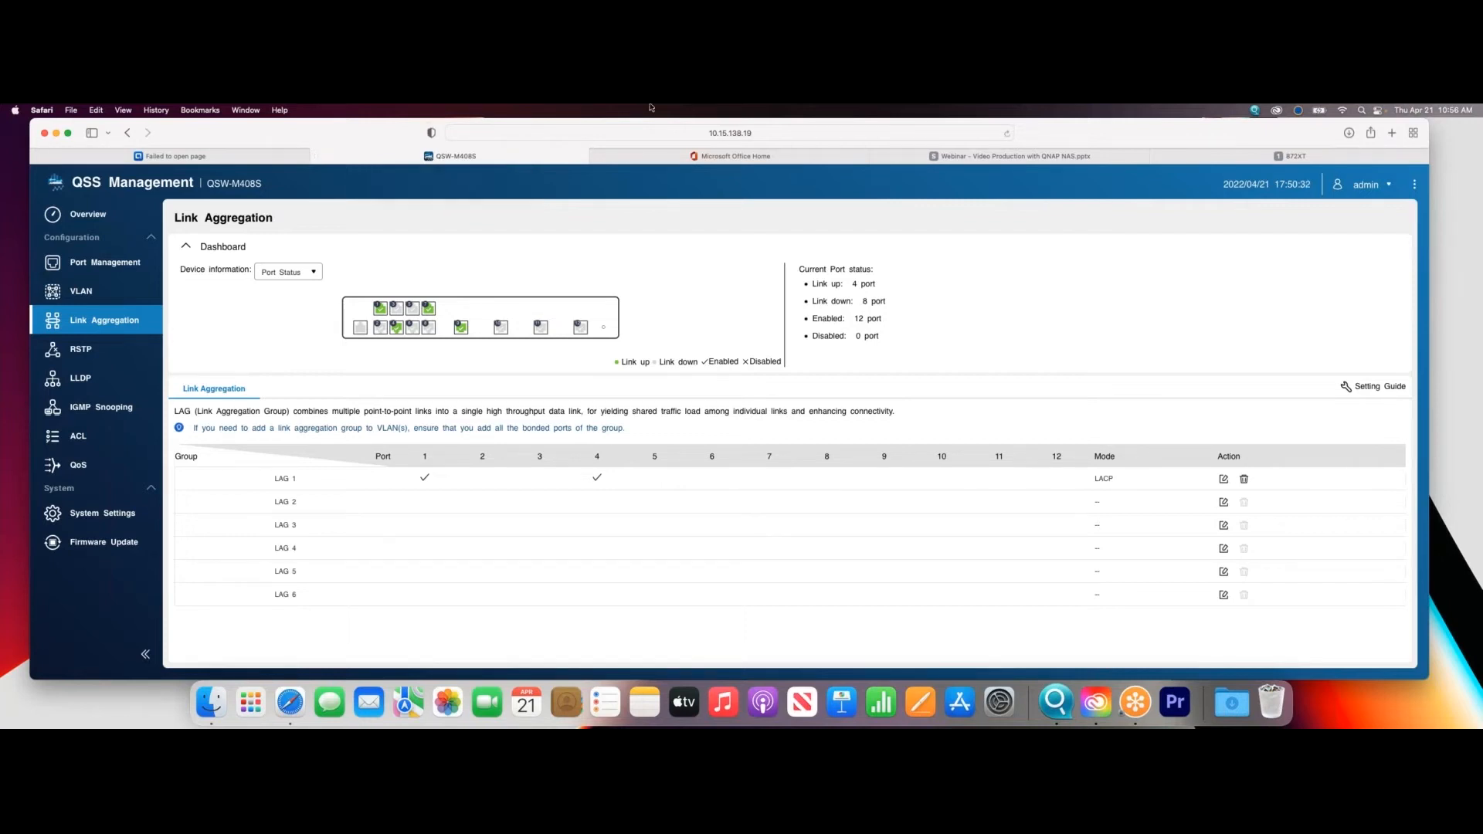
{"action": "left_click", "coordinate": [1296, 156]}
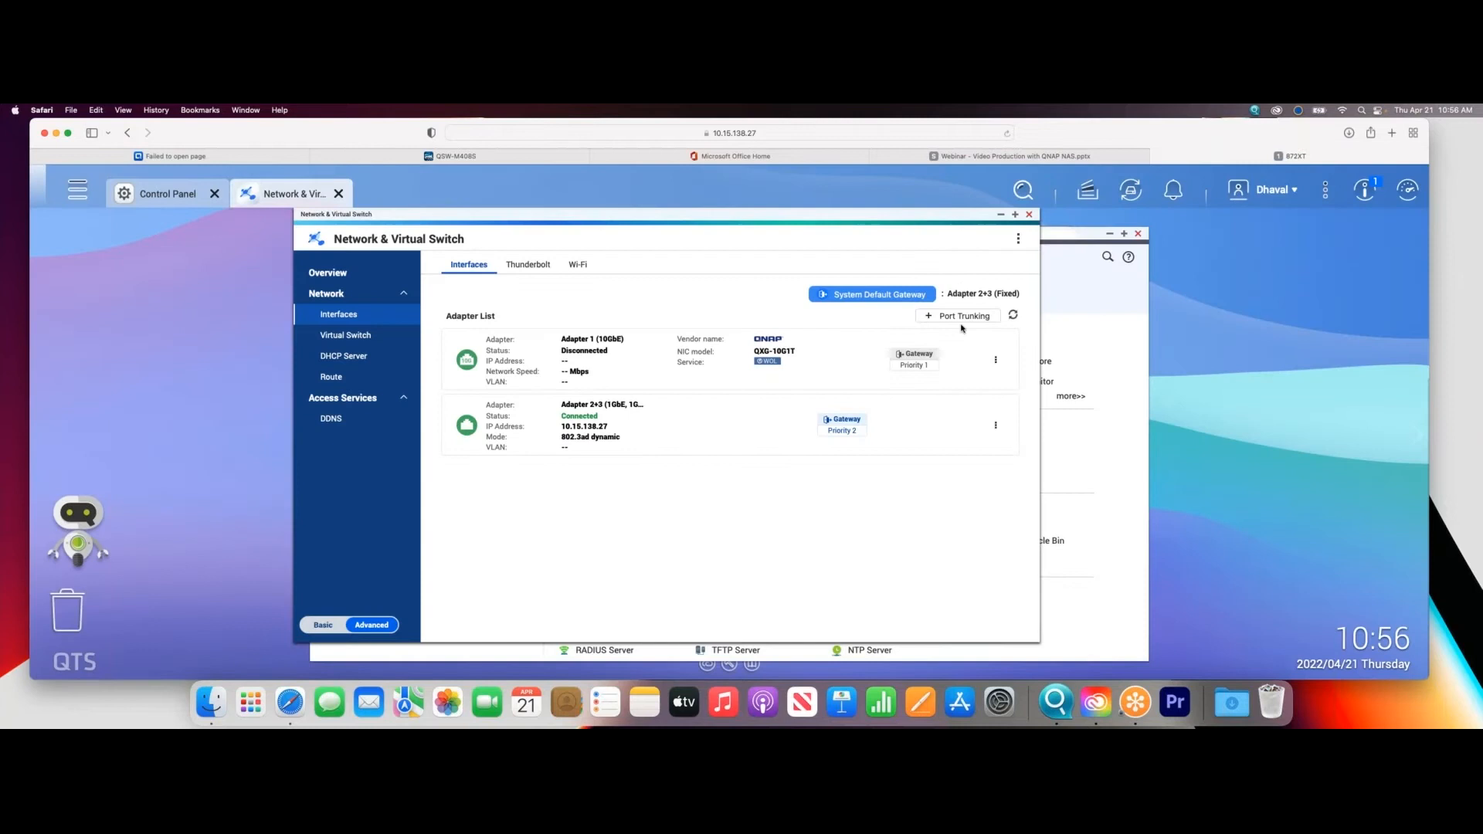
- Review the configuration options of the trunked Adapter 2+3 and close them
{"action": "left_click", "coordinate": [995, 426]}
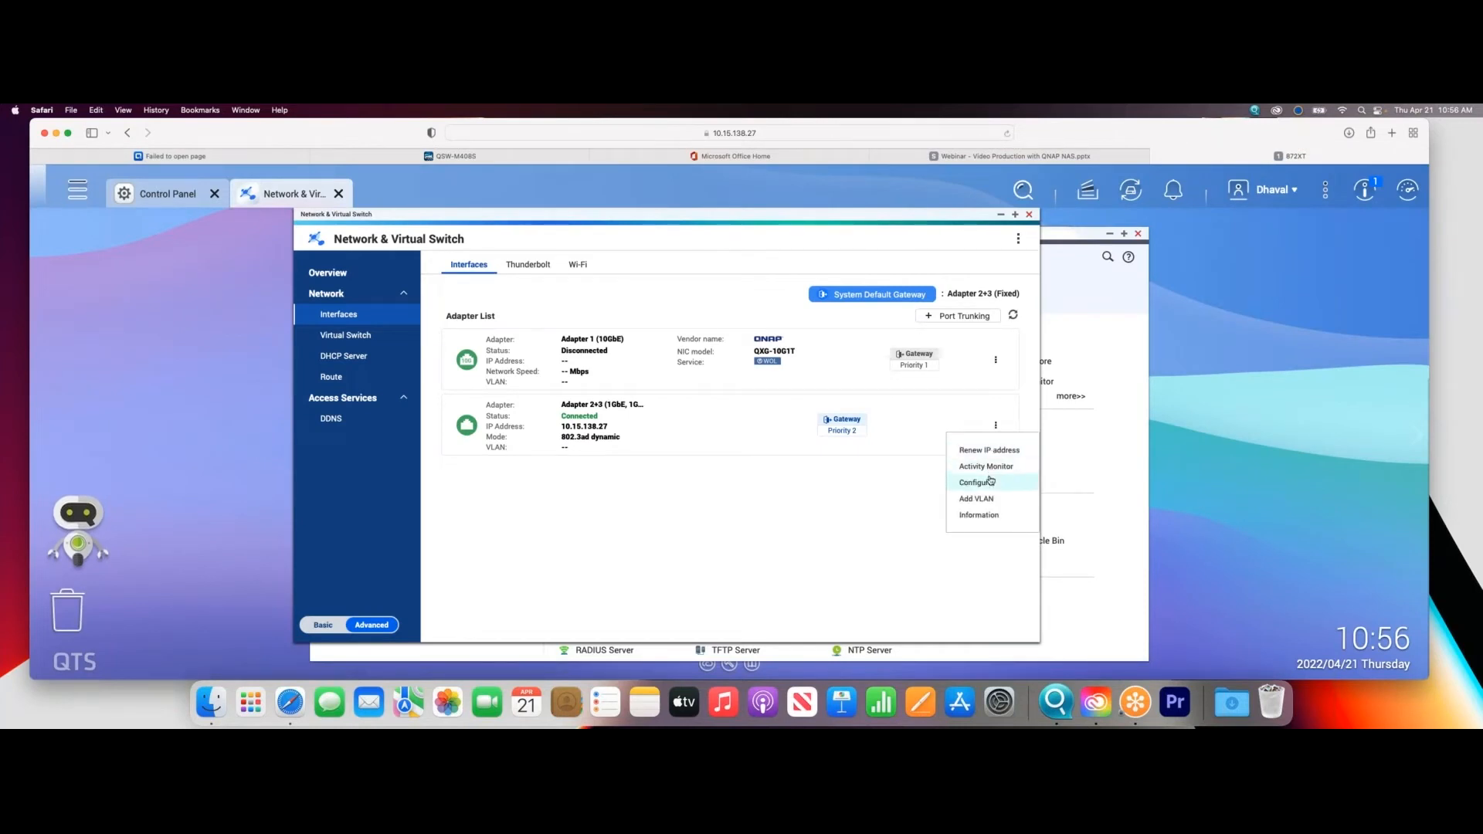
{"action": "left_click", "coordinate": [989, 481]}
{"action": "left_click", "coordinate": [804, 546]}
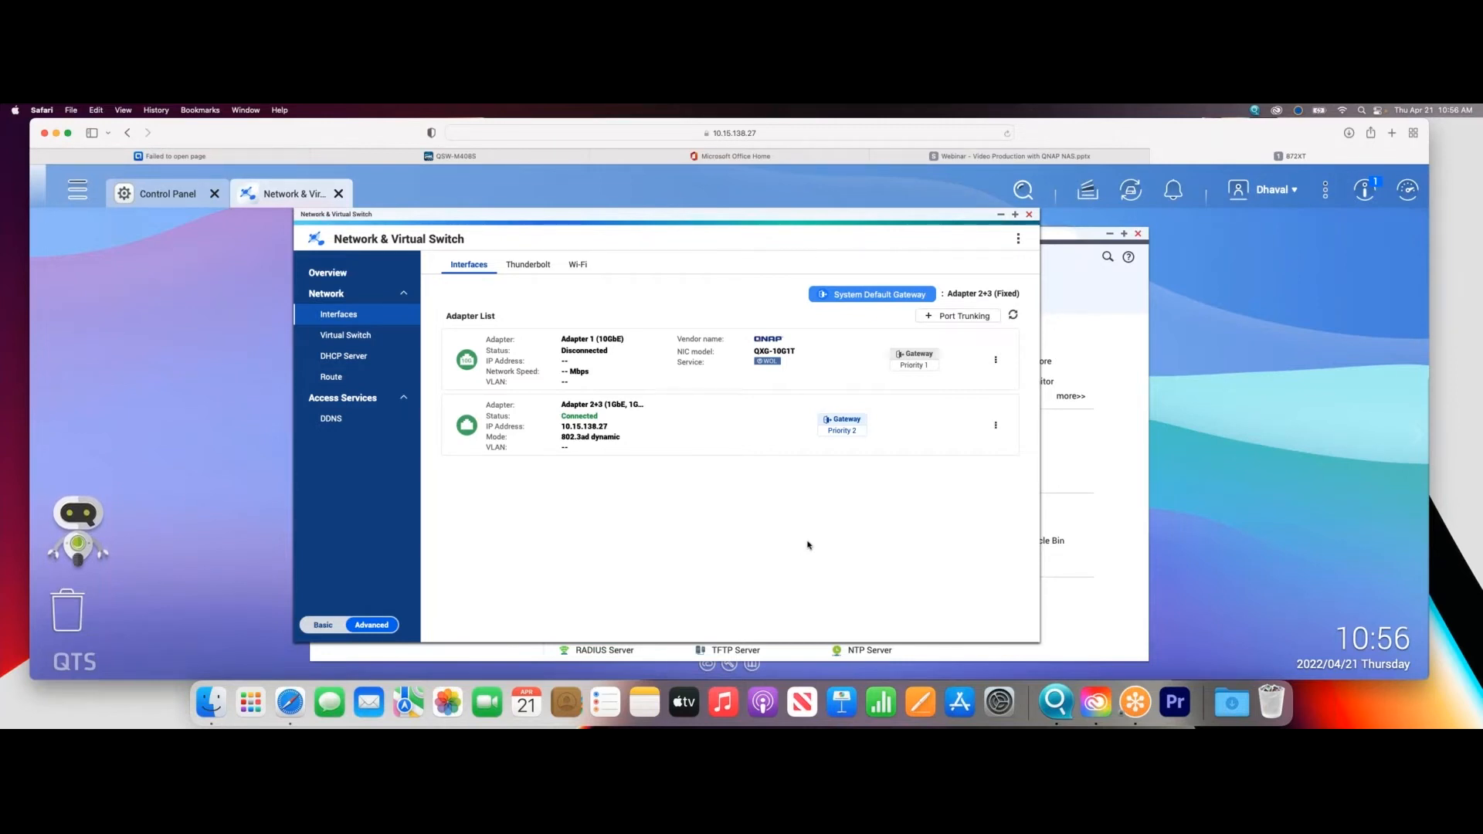
- On the QSW-M408S switch, examine the speed and flow control settings in the port configuration and the status of each port
{"action": "left_click", "coordinate": [995, 425]}
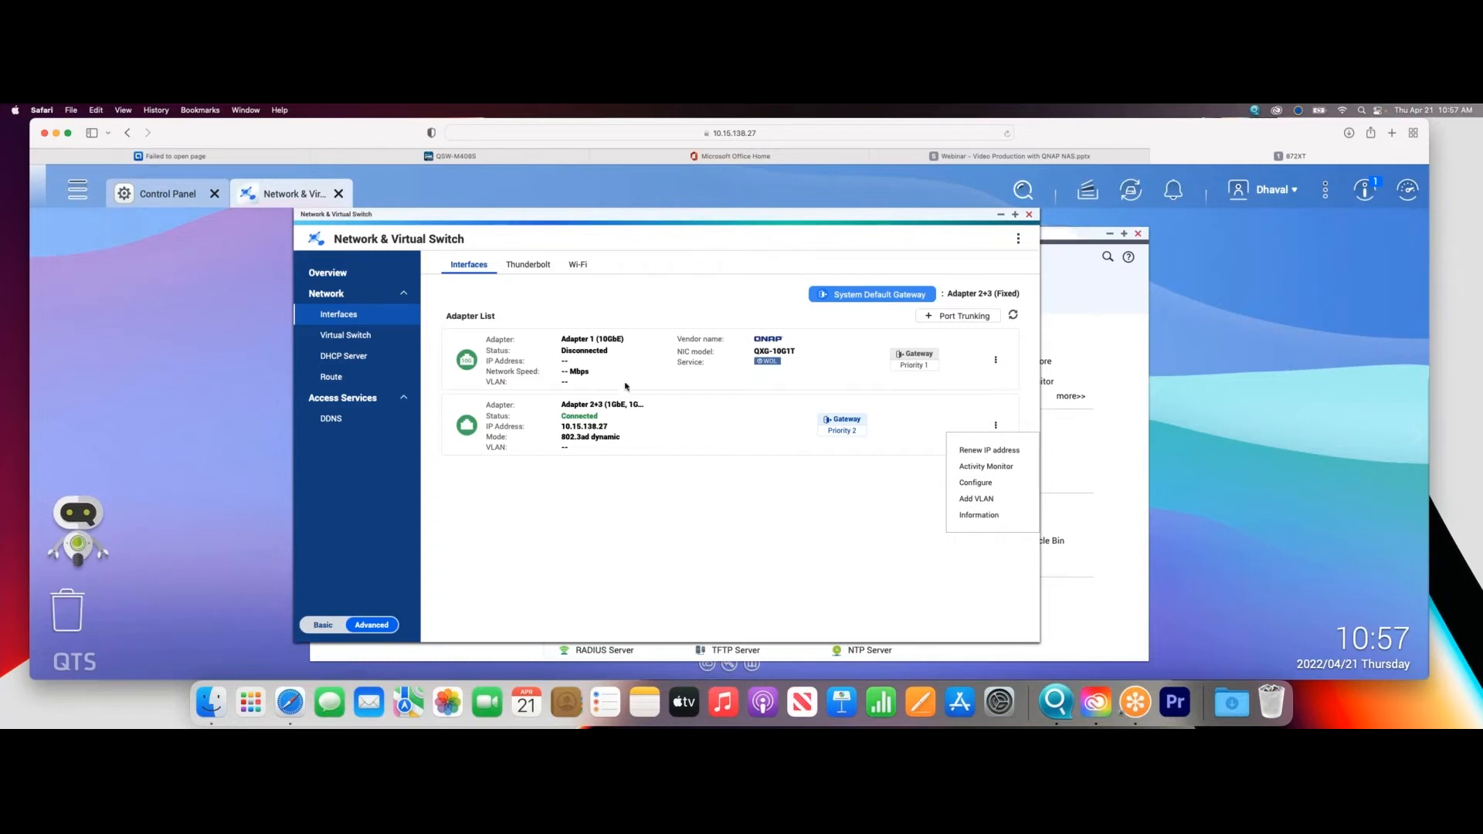
{"action": "left_click", "coordinate": [436, 159]}
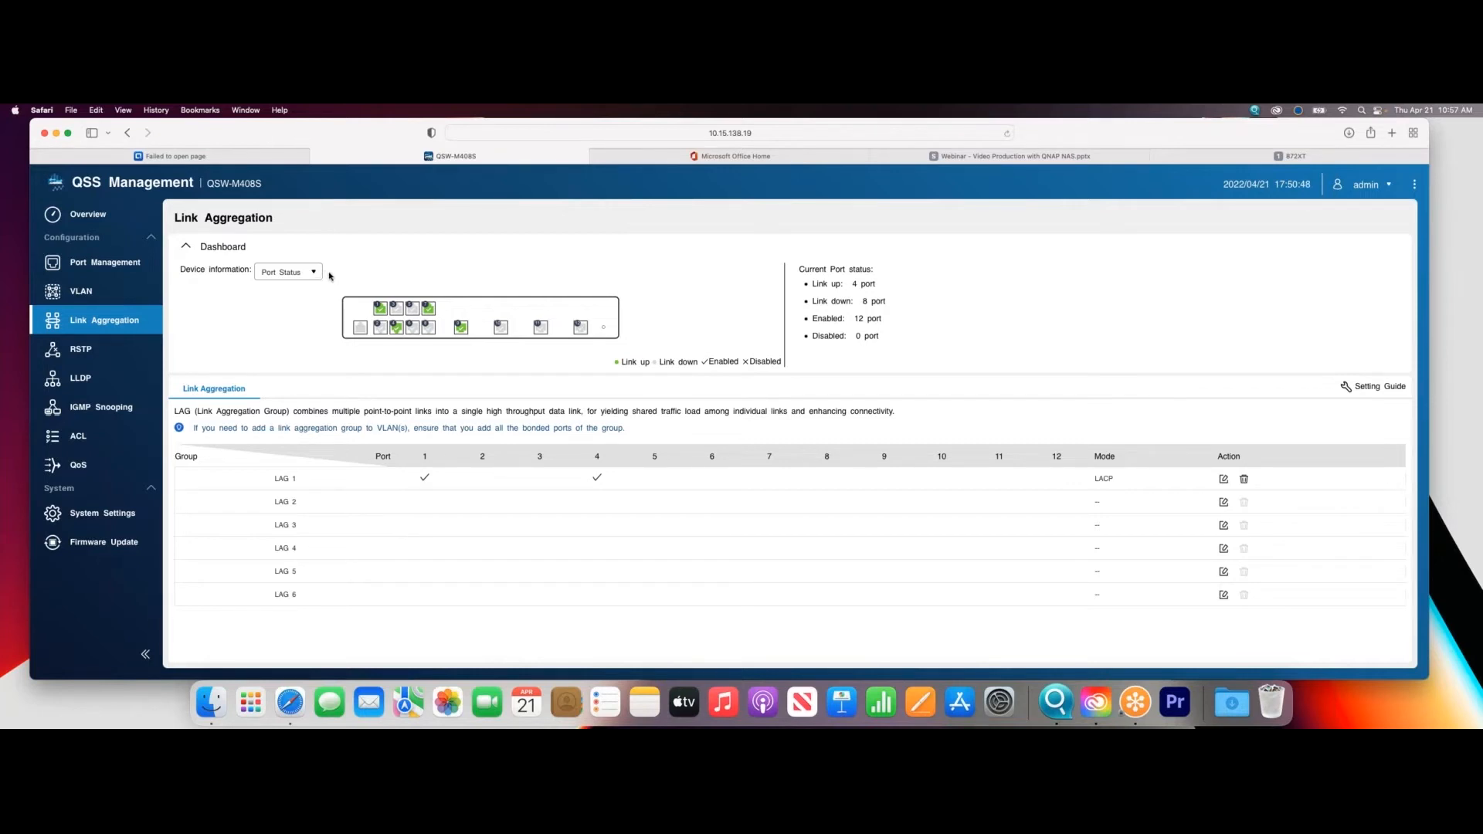
{"action": "left_click", "coordinate": [92, 263]}
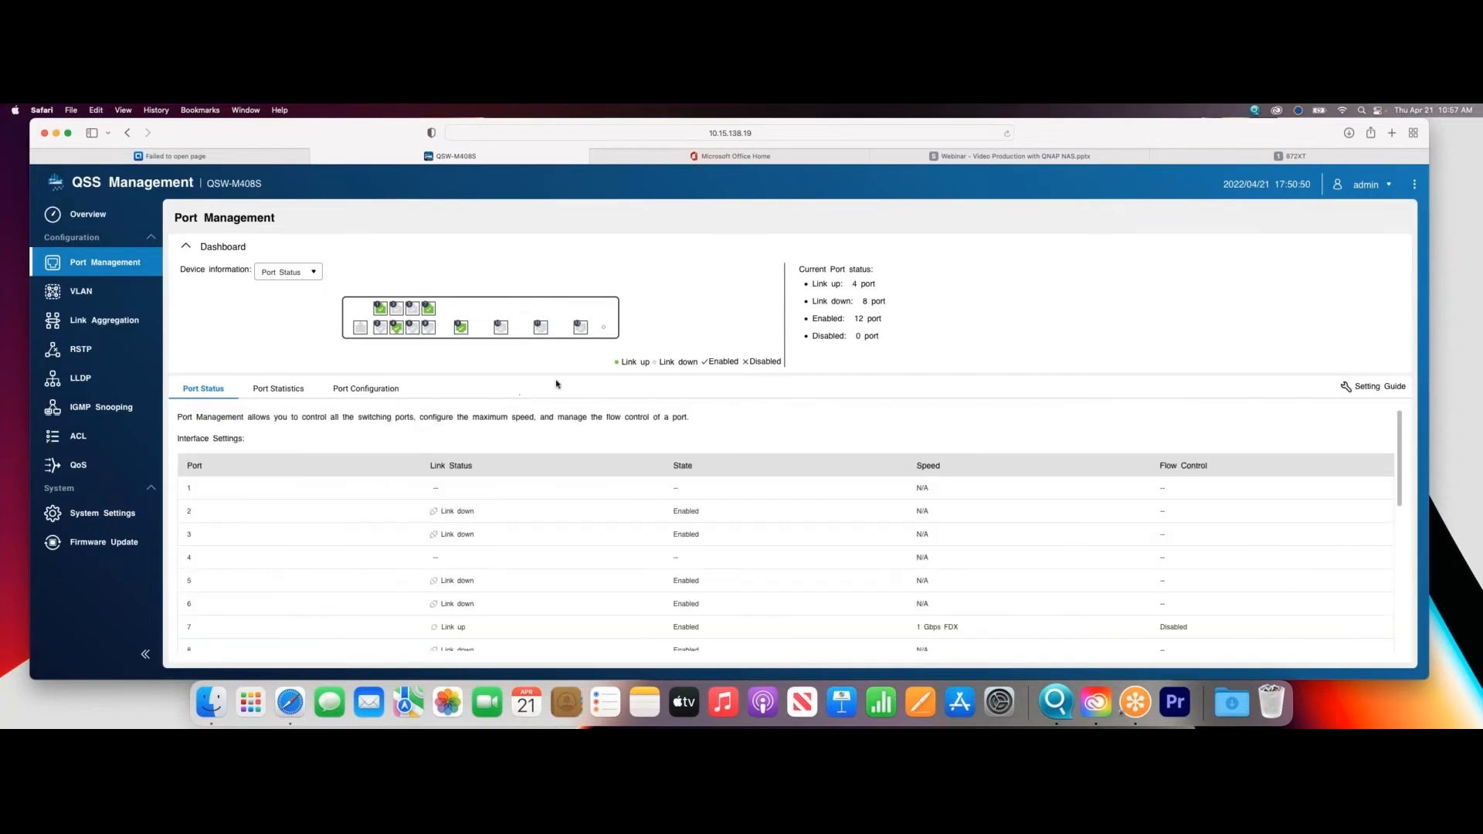
{"action": "left_click", "coordinate": [371, 389]}
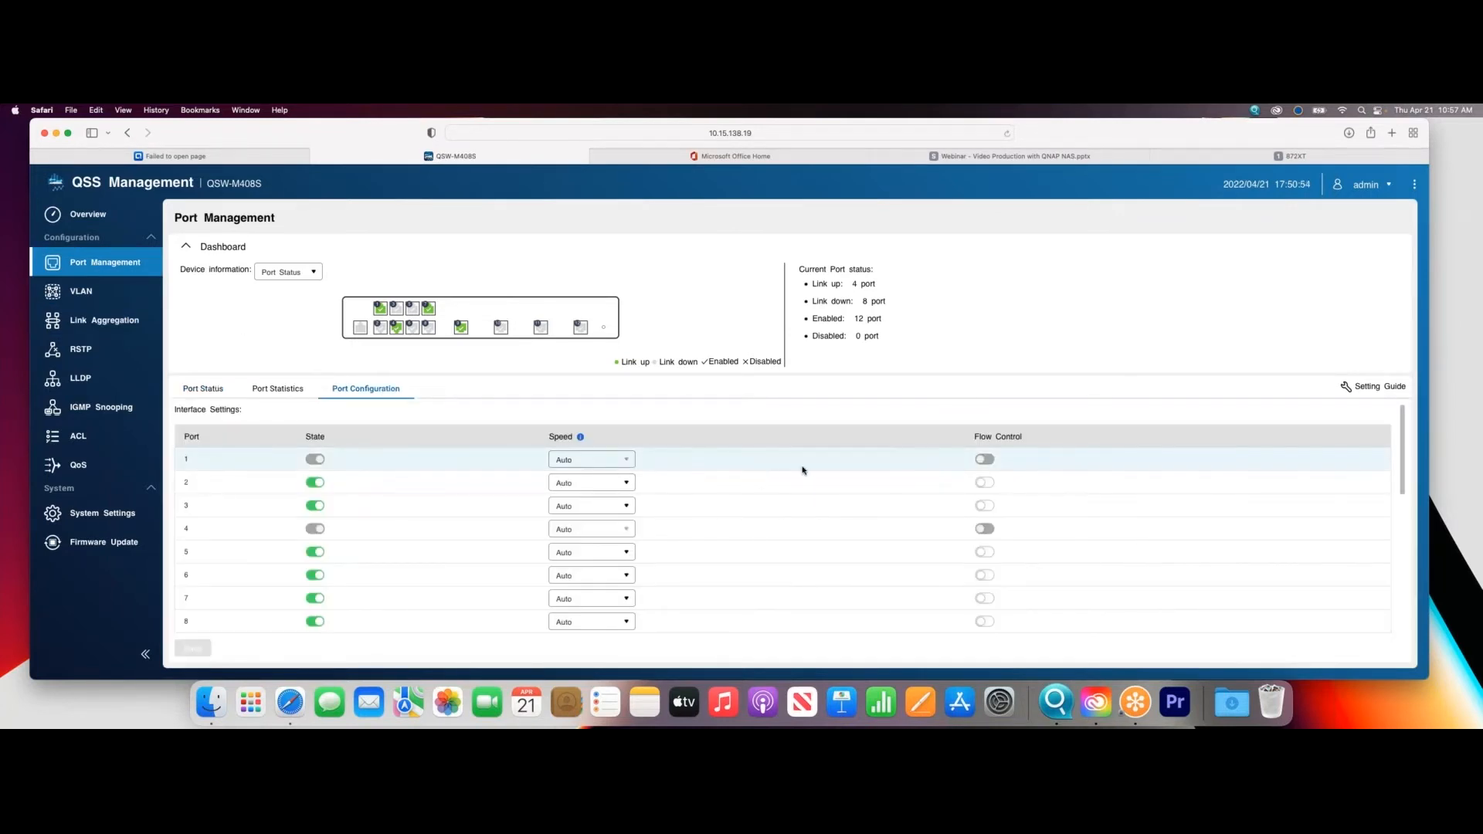
{"action": "scroll", "coordinate": [801, 470], "scroll_direction": "down", "scroll_amount": 5}
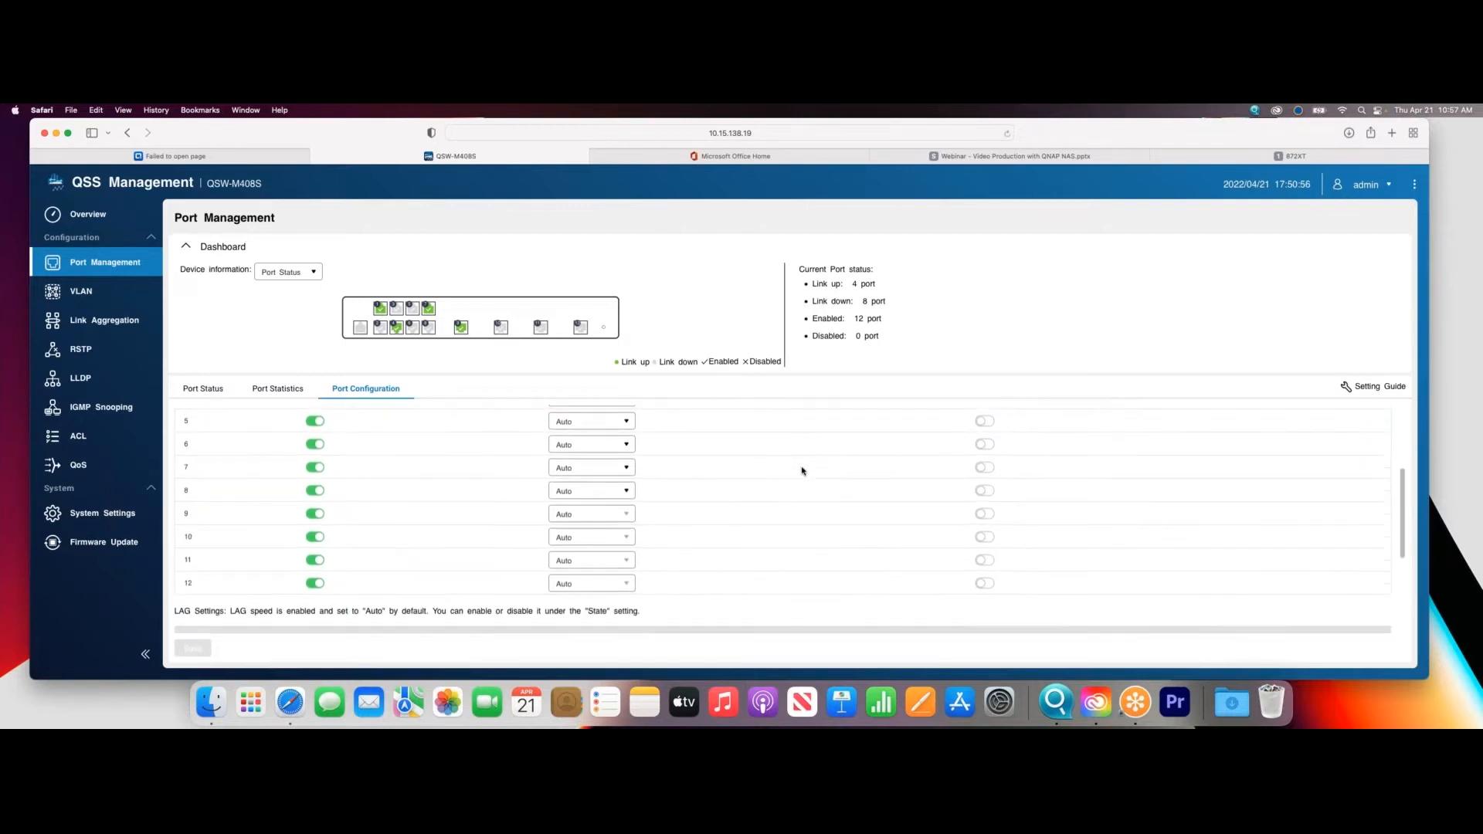
{"action": "scroll", "coordinate": [801, 471], "scroll_direction": "up", "scroll_amount": 5}
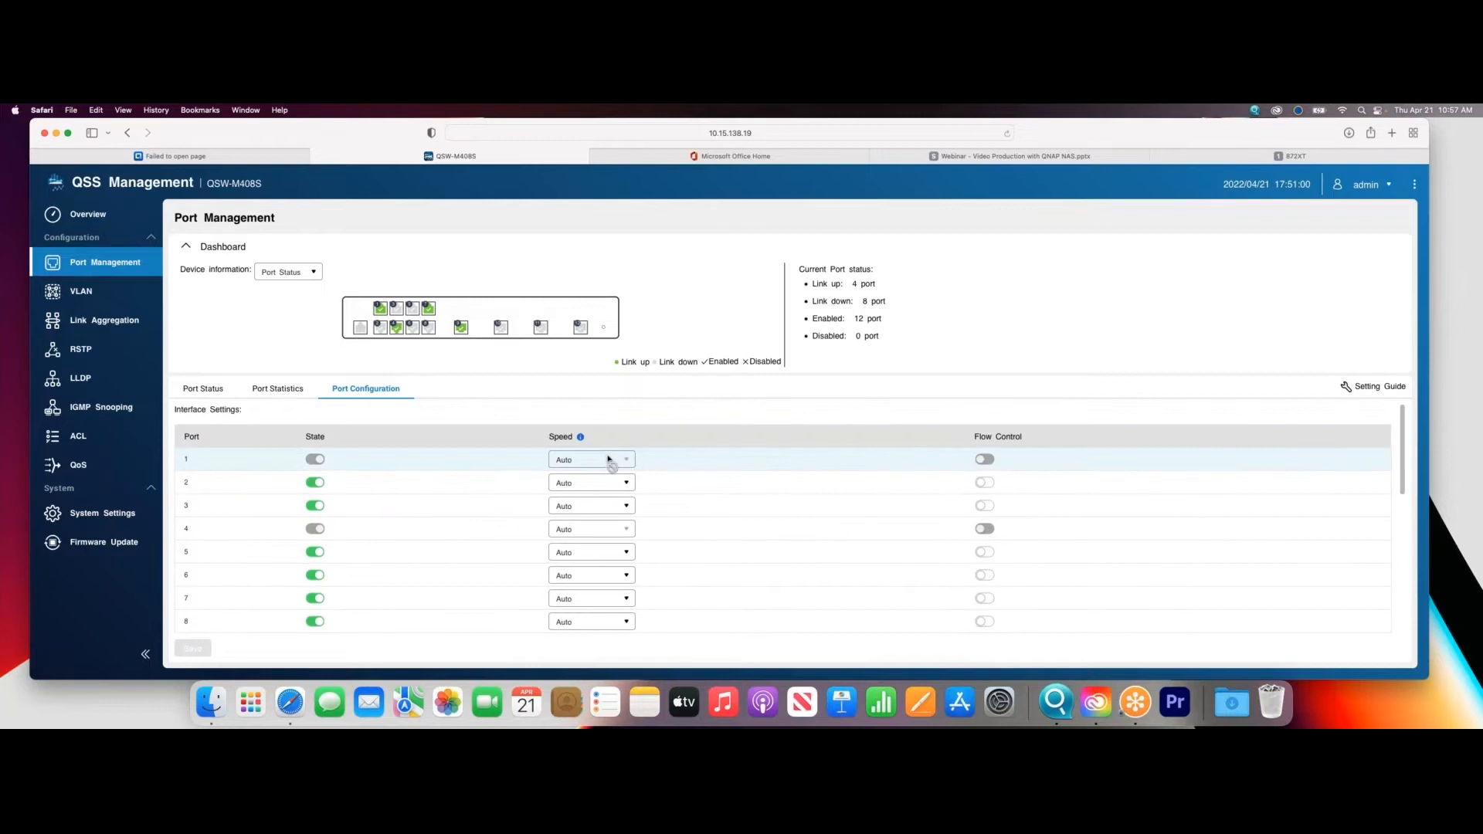
{"action": "left_click", "coordinate": [270, 390]}
{"action": "left_click", "coordinate": [215, 389]}
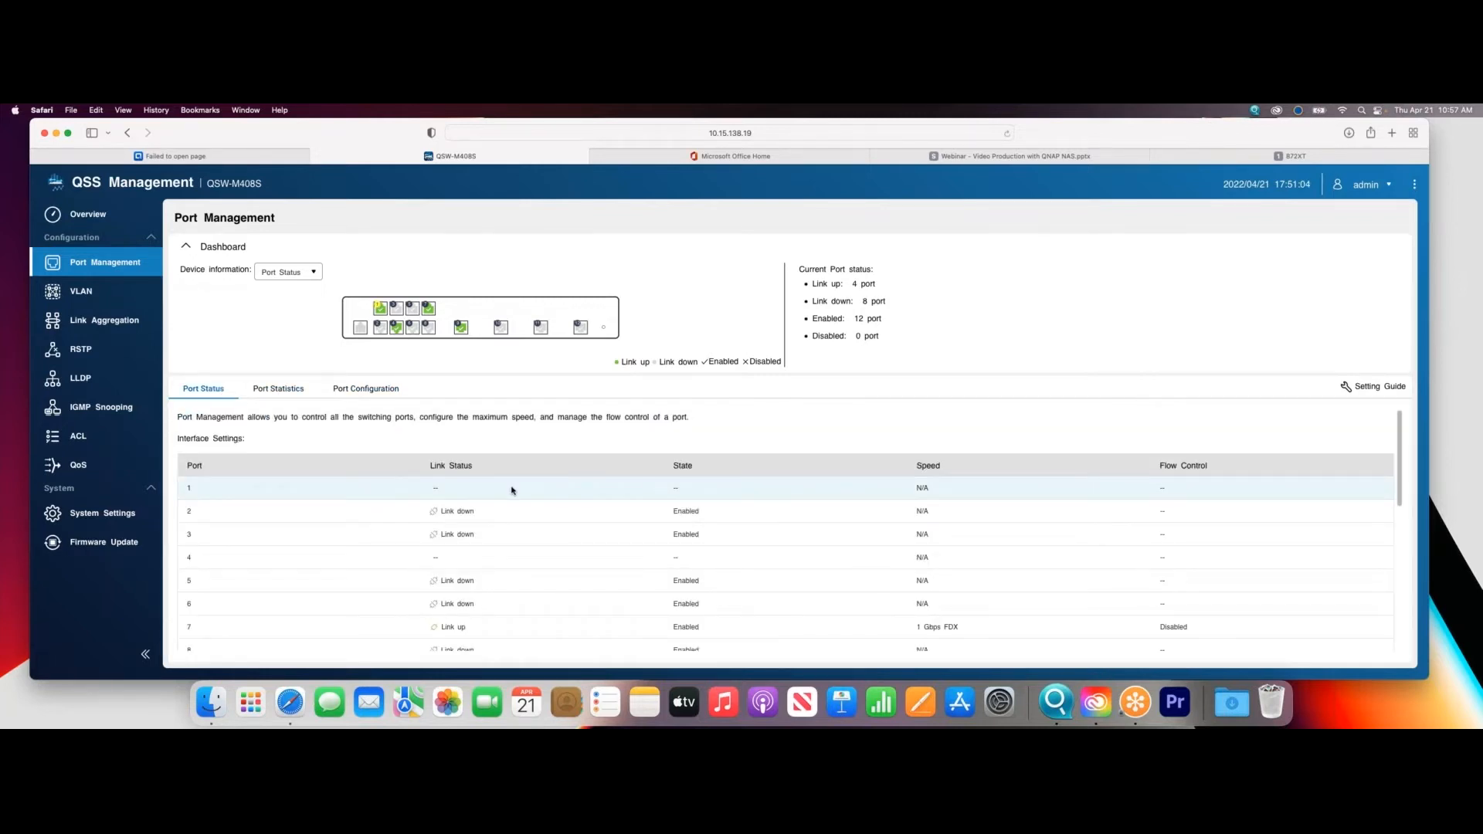
{"action": "mouse_move", "coordinate": [513, 491]}
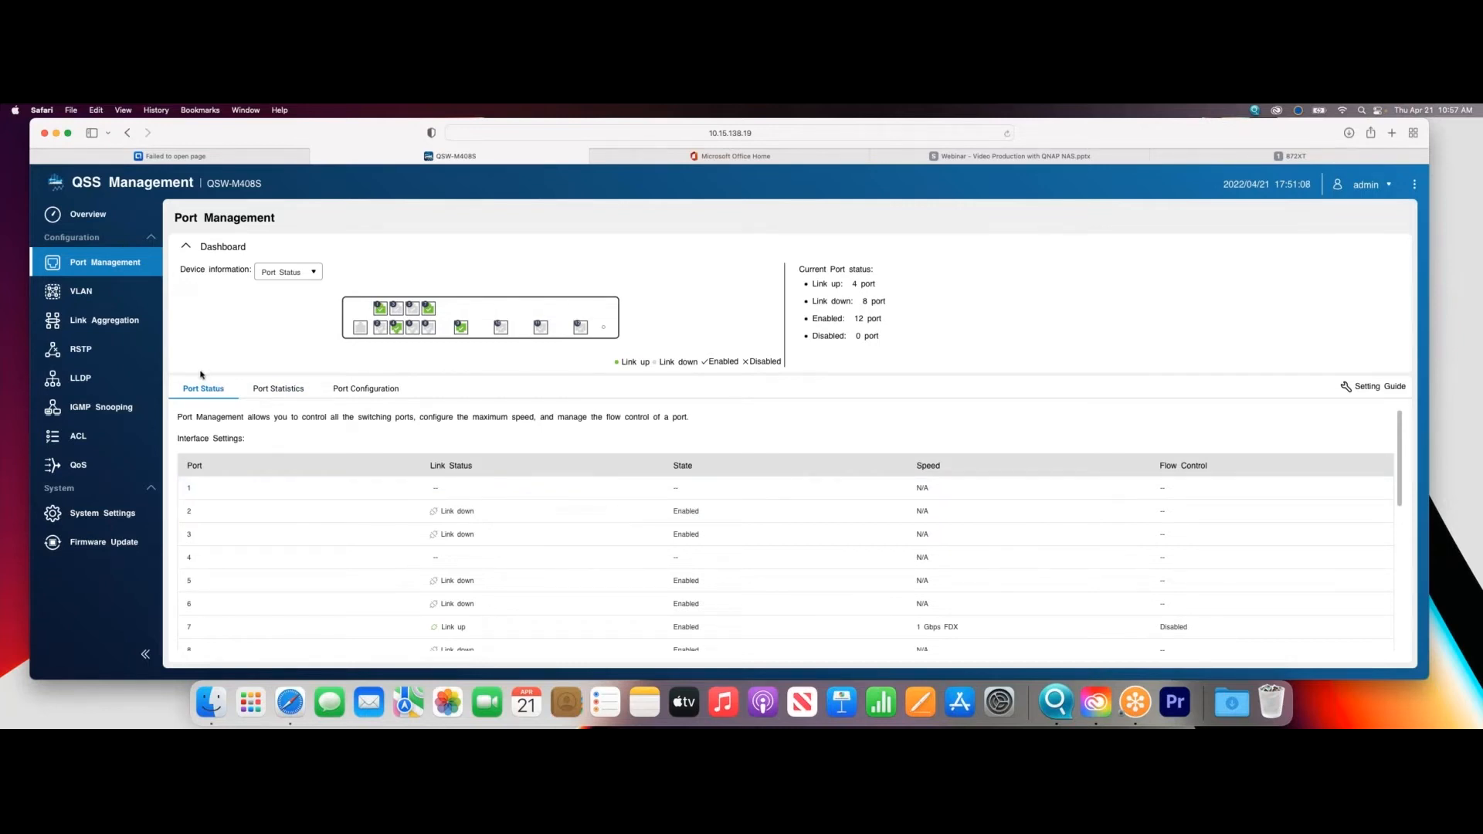
- In the NAS's IPv4 settings for Adapter 2+3, try a jumbo frame size of 9000 and discard the change
{"action": "left_click", "coordinate": [1219, 160]}
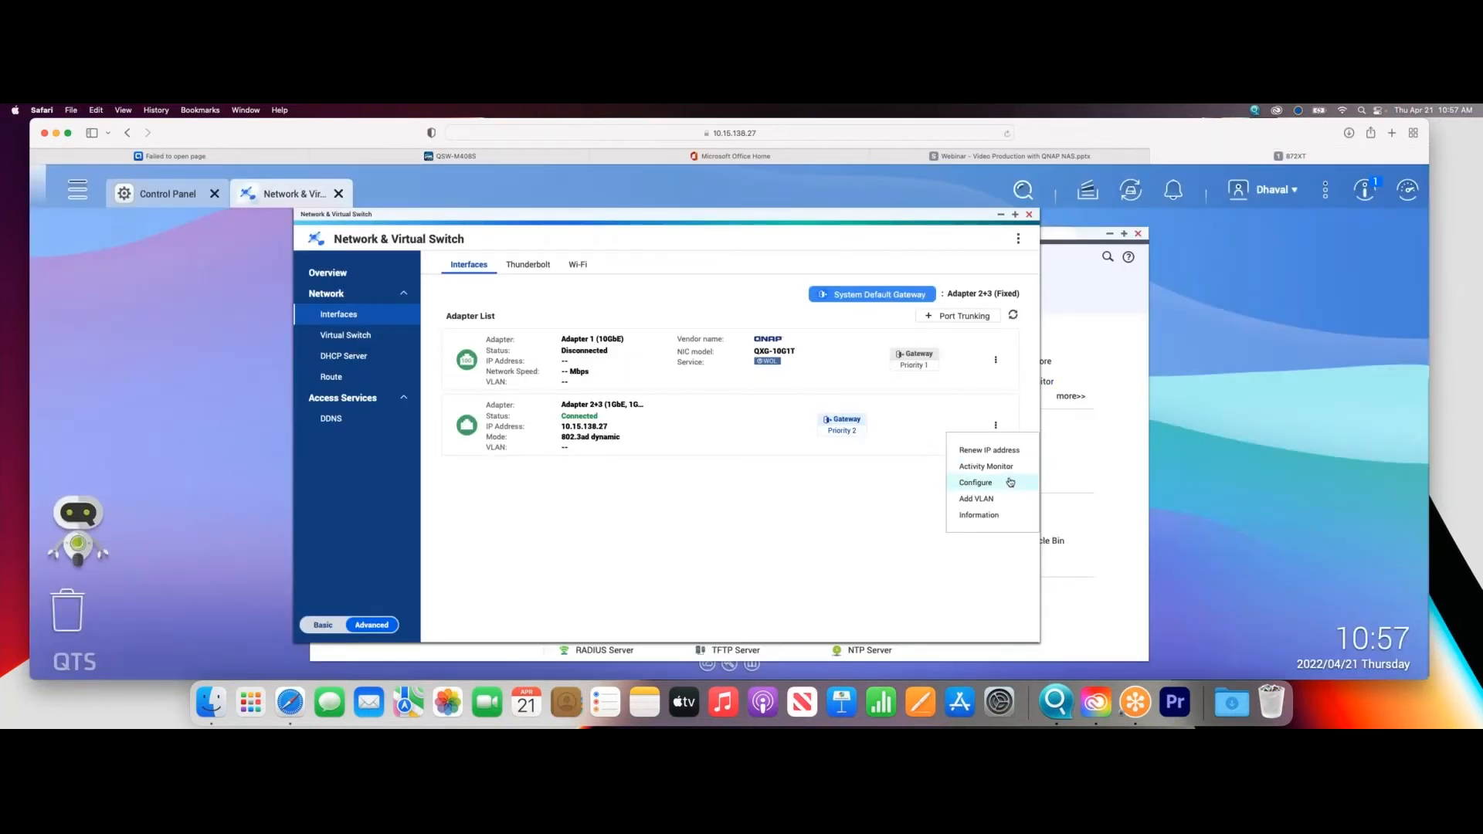
{"action": "left_click", "coordinate": [975, 482]}
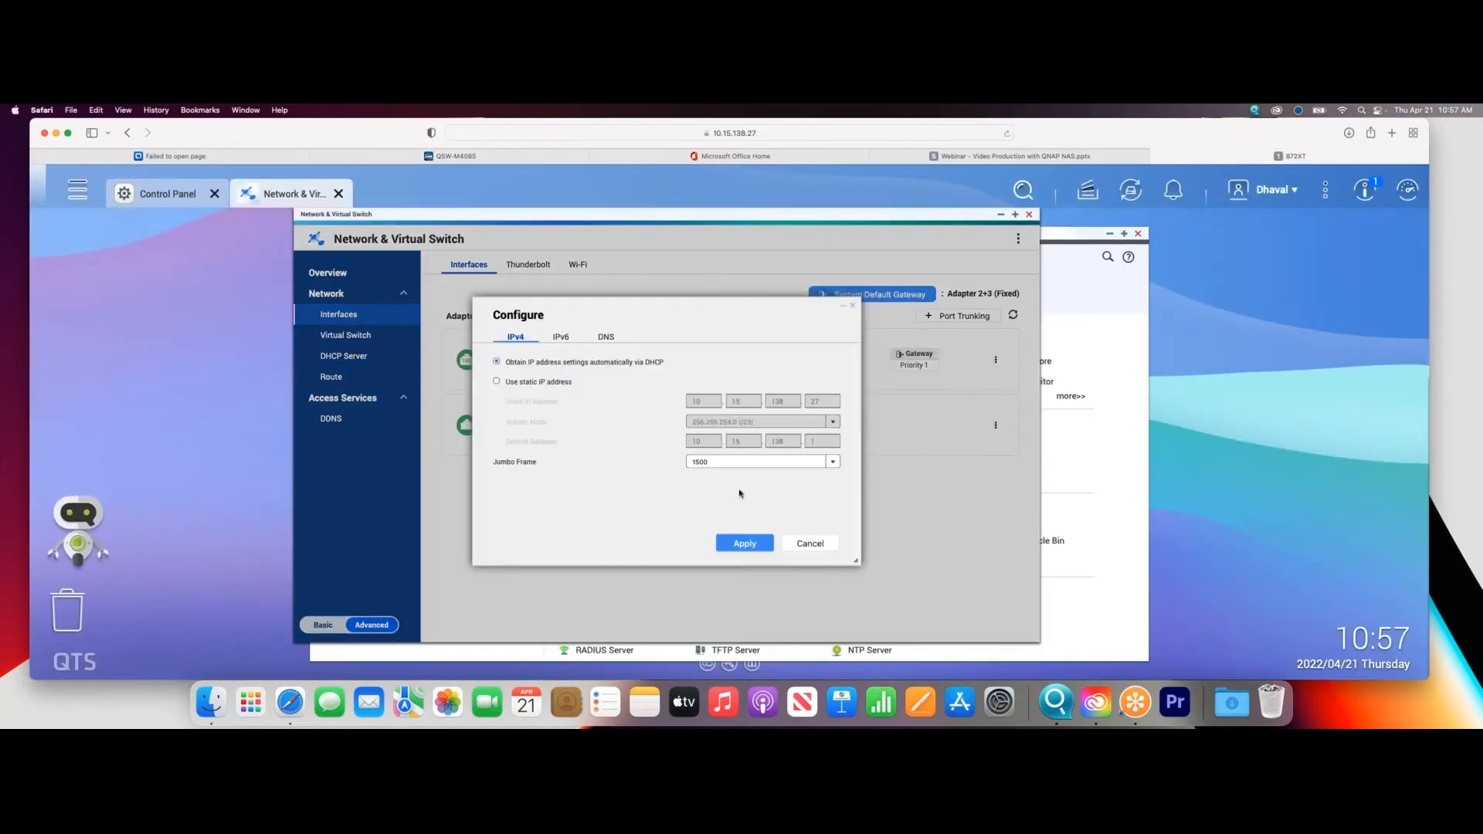
{"action": "left_click", "coordinate": [704, 461]}
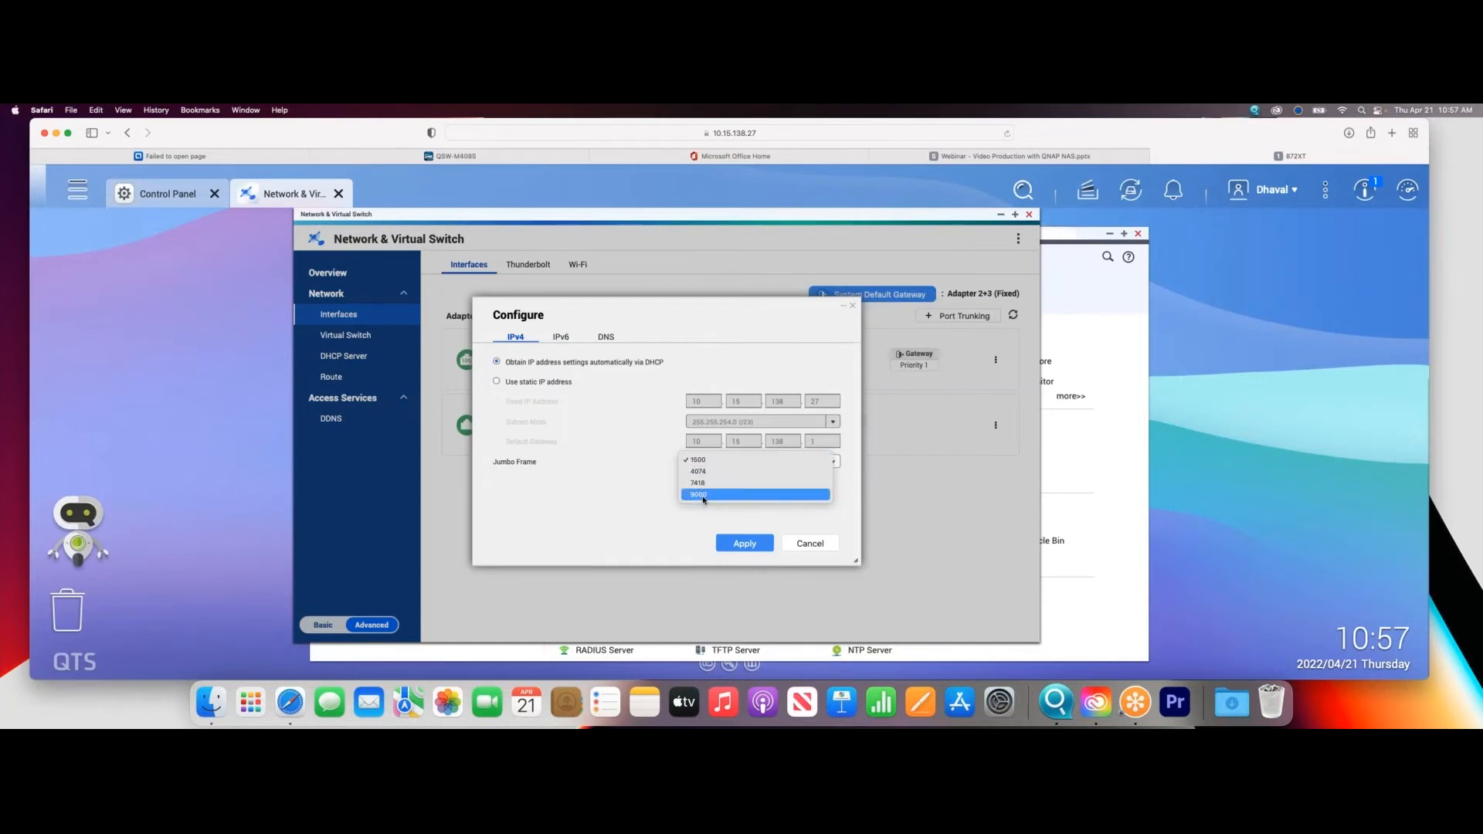
{"action": "left_click", "coordinate": [704, 494]}
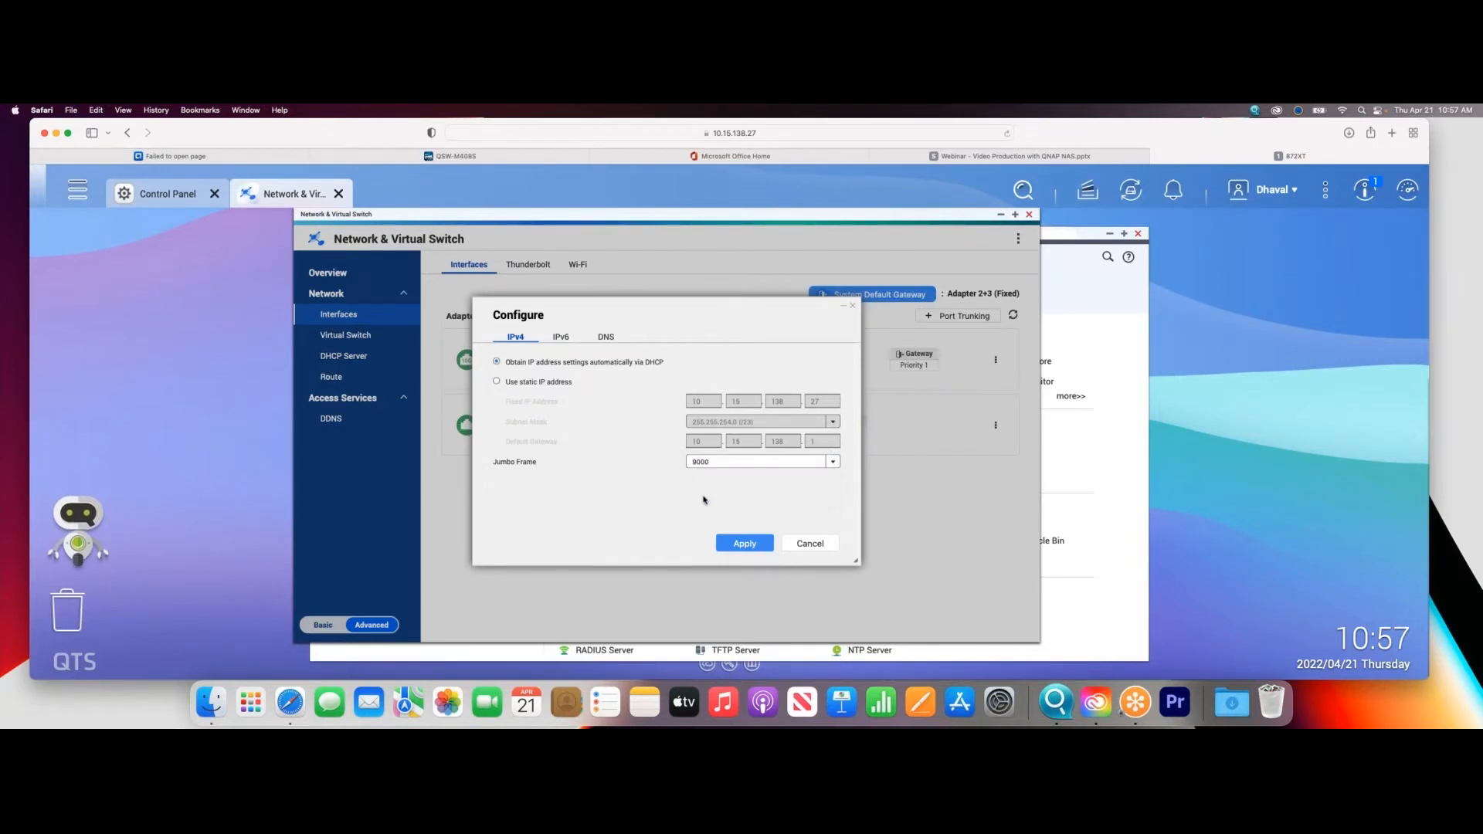
{"action": "left_click", "coordinate": [810, 543]}
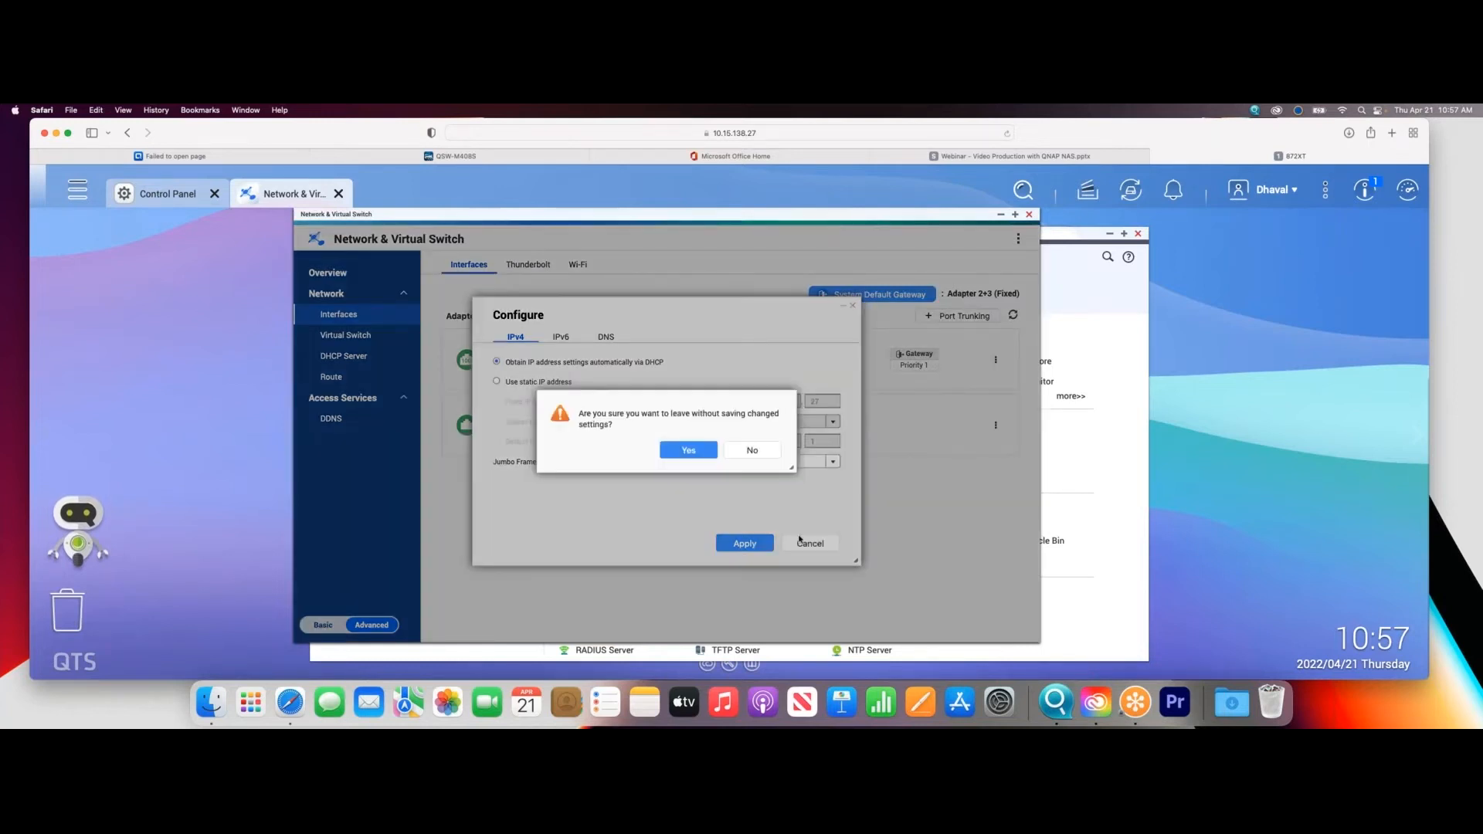
{"action": "left_click", "coordinate": [682, 455]}
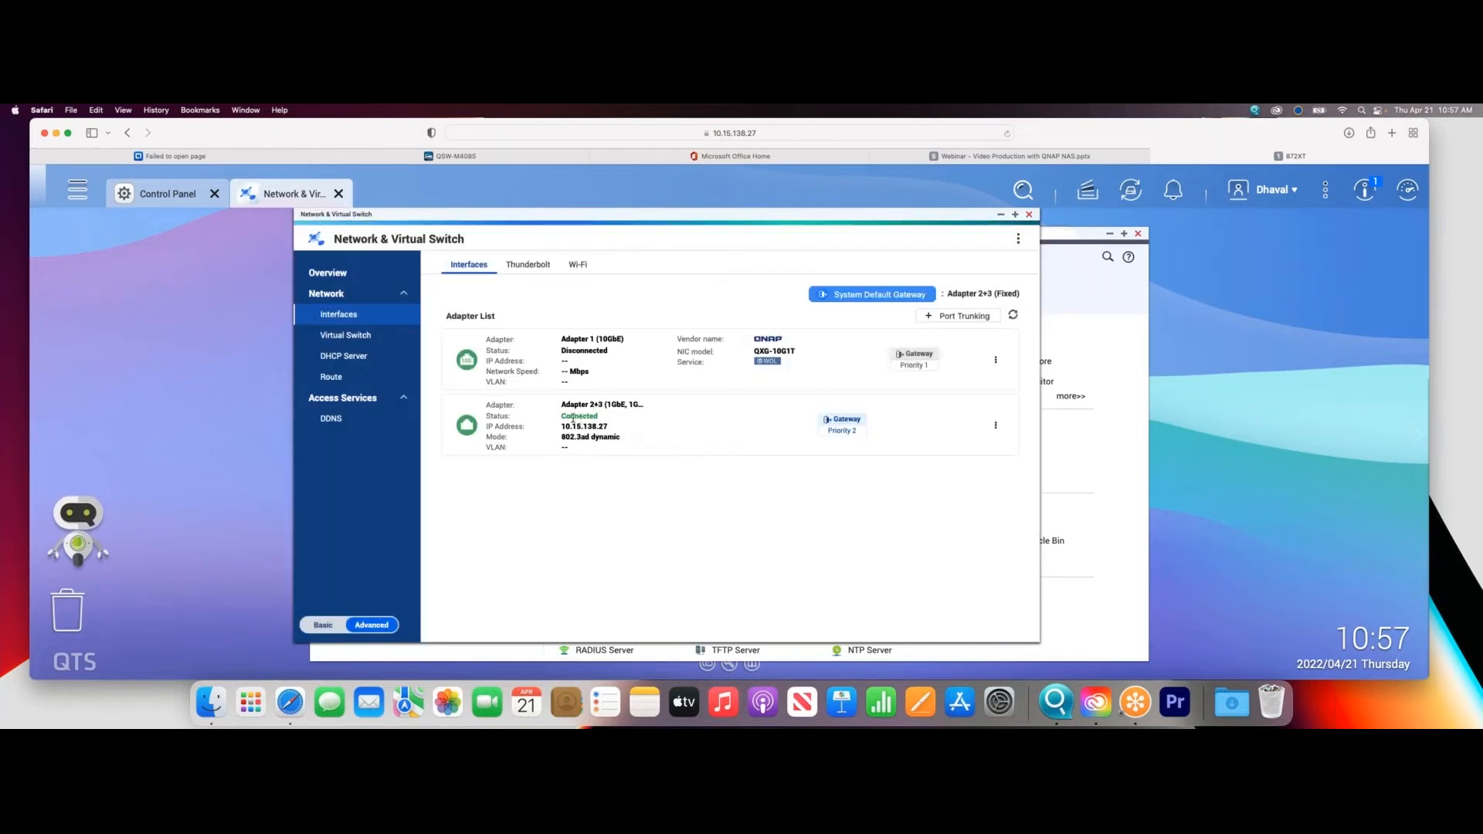
- In the Mac's System Preferences, try manual hardware configuration with MTU Jumbo (9000) for Thunderbolt Ethernet Slot 2, cancel it, and close the window
{"action": "left_click", "coordinate": [14, 110]}
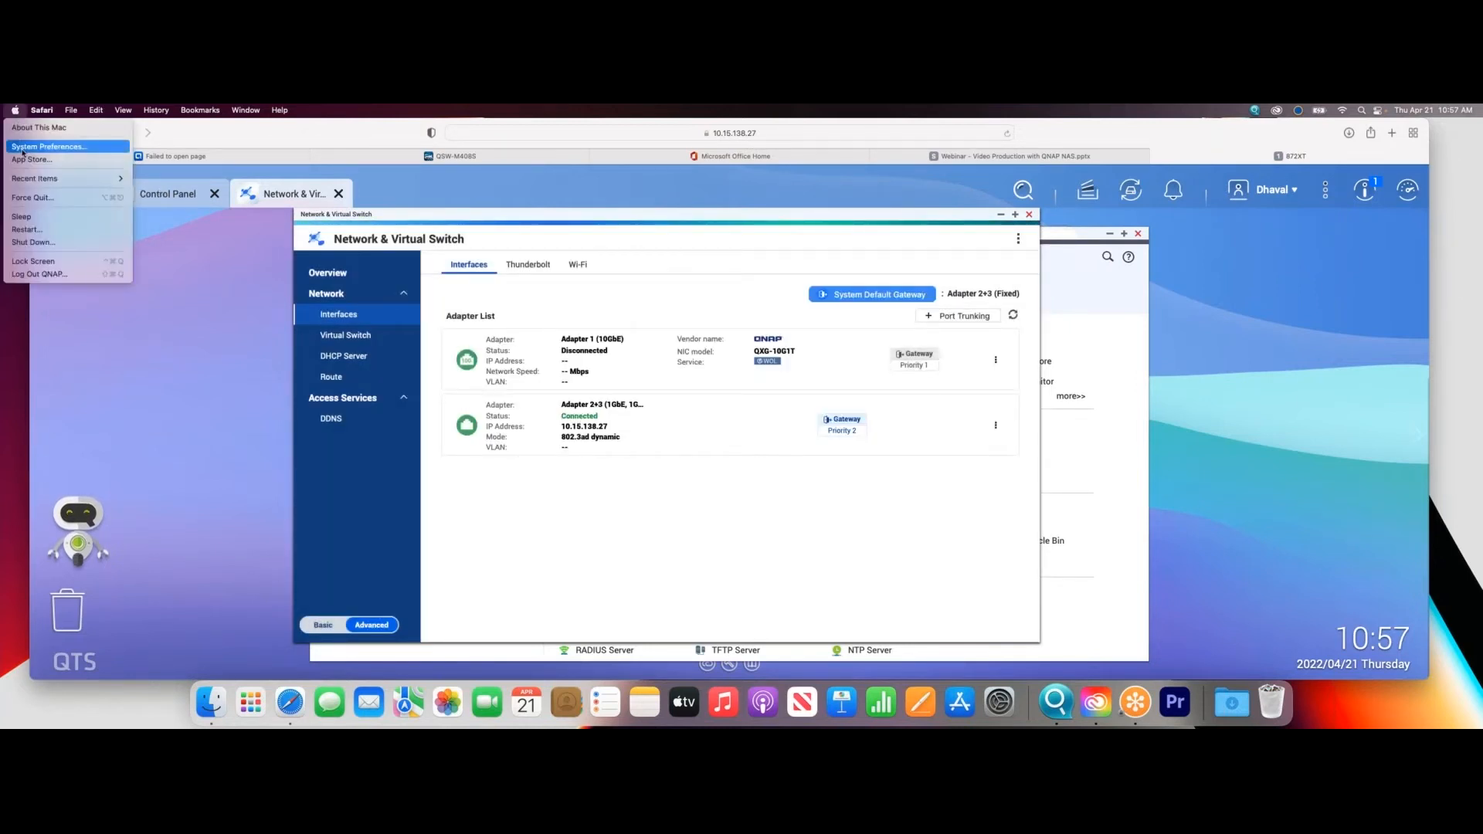
{"action": "left_click", "coordinate": [24, 149]}
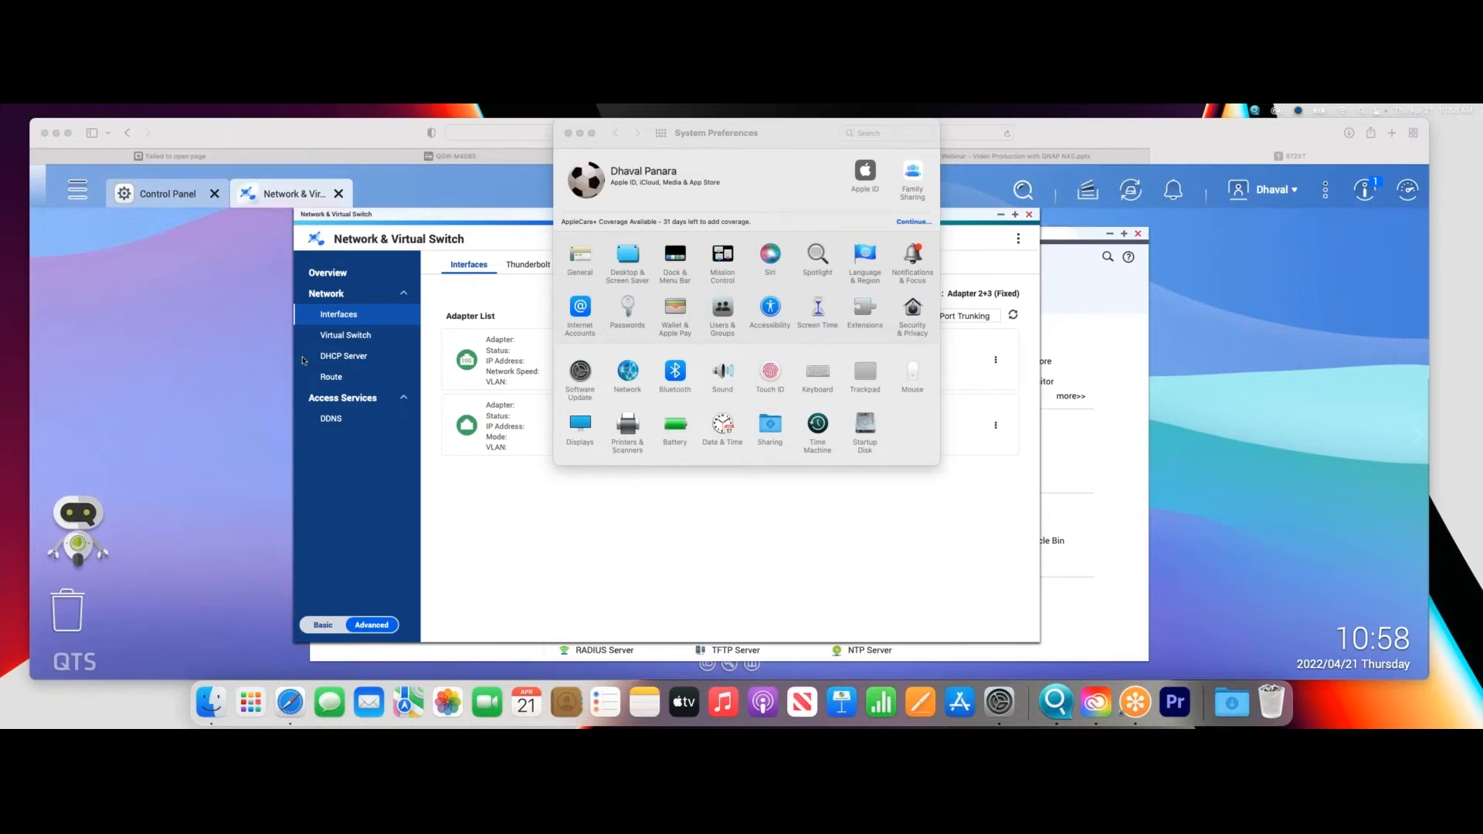
{"action": "left_click", "coordinate": [631, 376]}
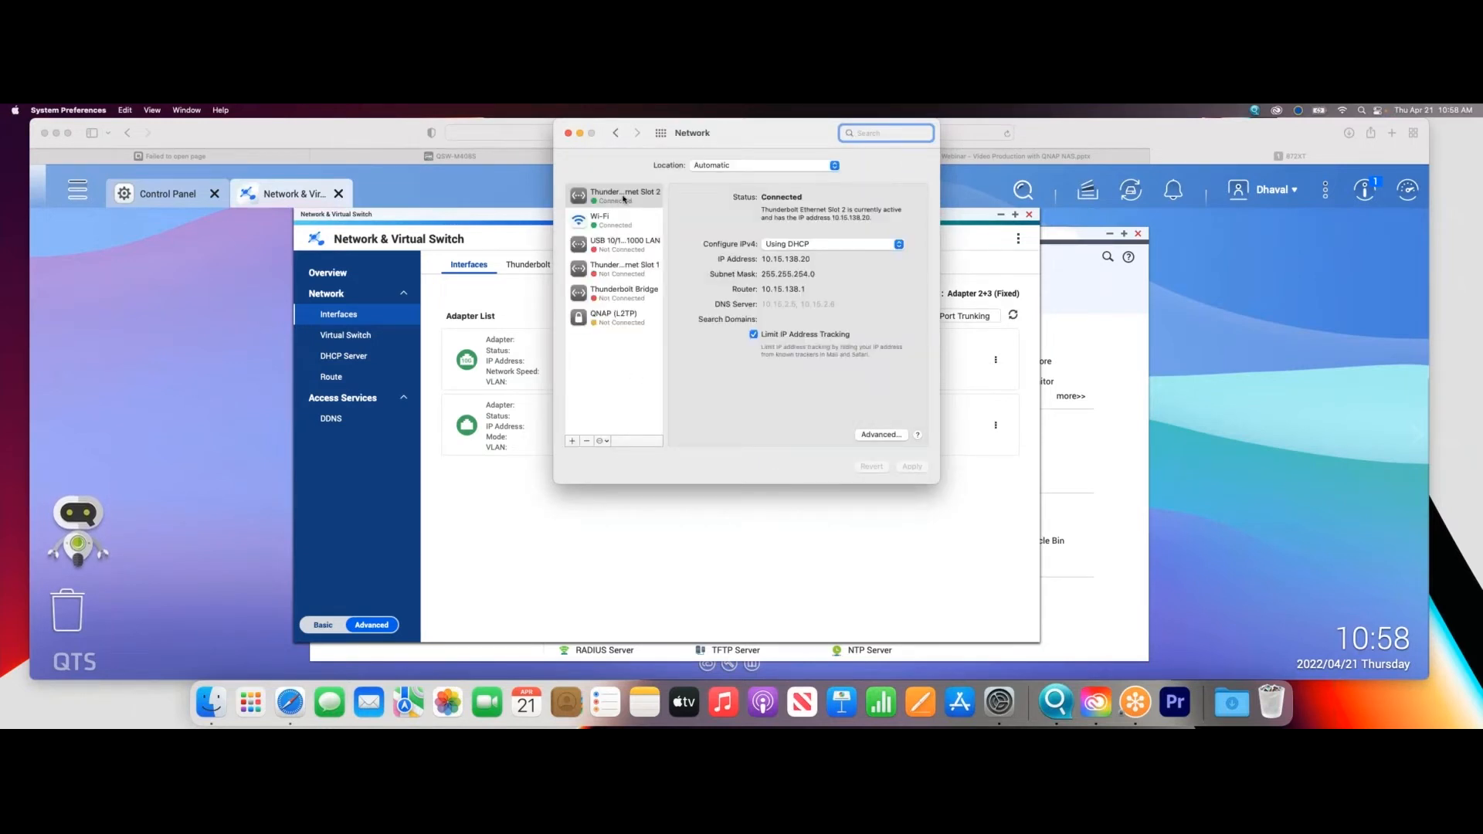
{"action": "left_click", "coordinate": [883, 434]}
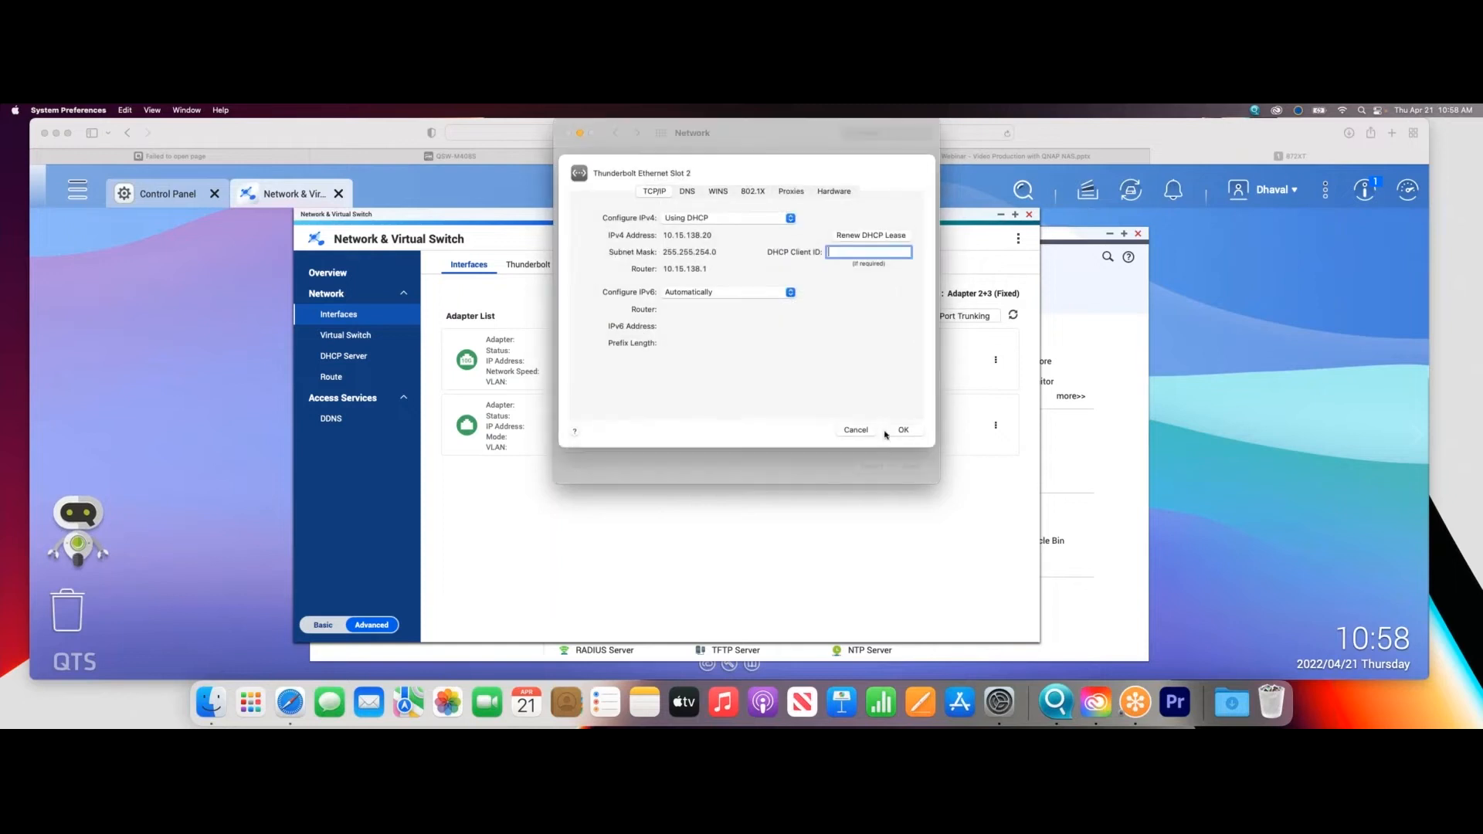
{"action": "left_click", "coordinate": [834, 192]}
{"action": "left_click", "coordinate": [769, 232]}
{"action": "left_click", "coordinate": [769, 247]}
{"action": "left_click", "coordinate": [795, 287]}
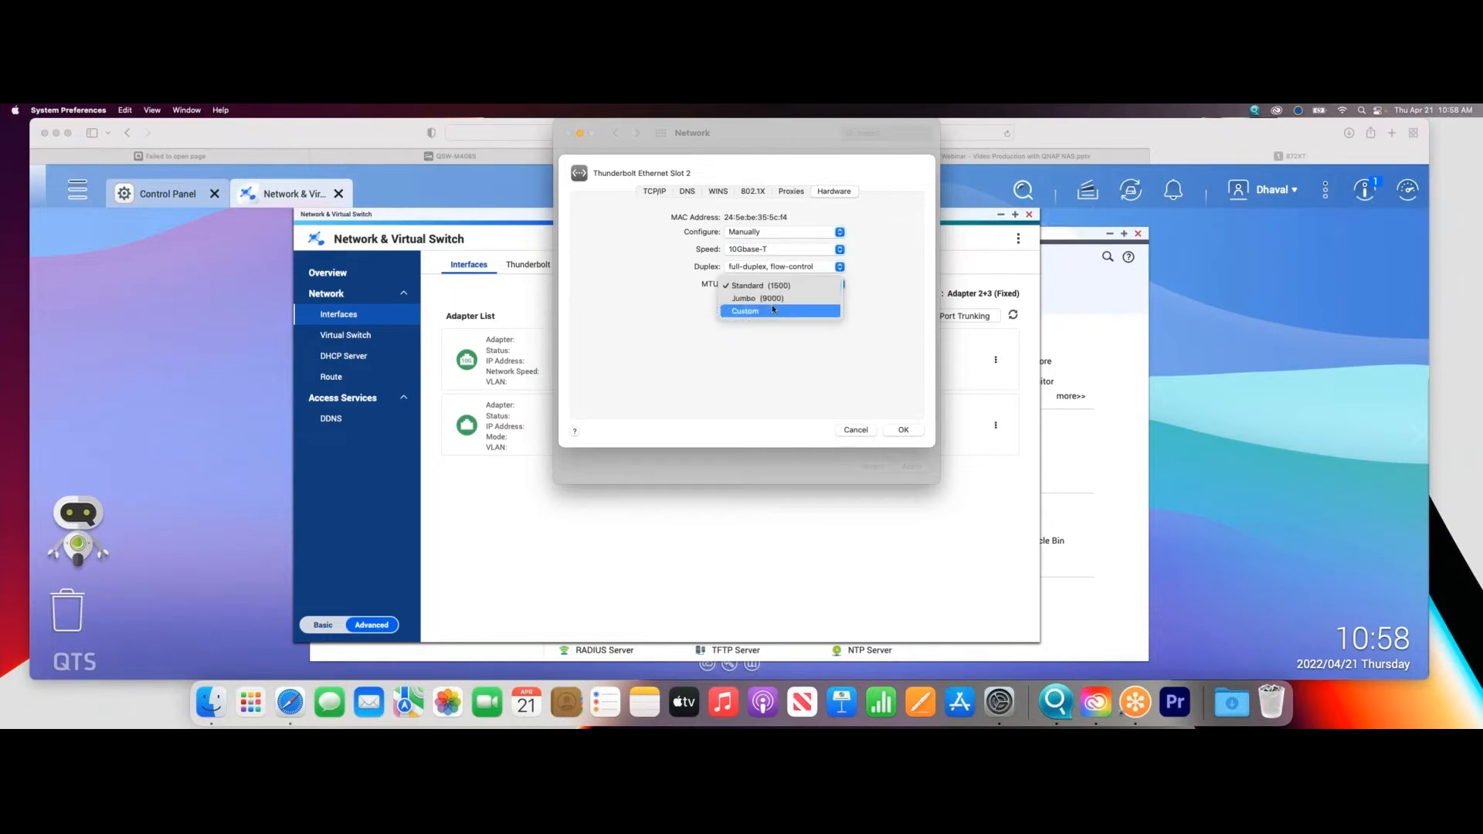
{"action": "left_click", "coordinate": [775, 299]}
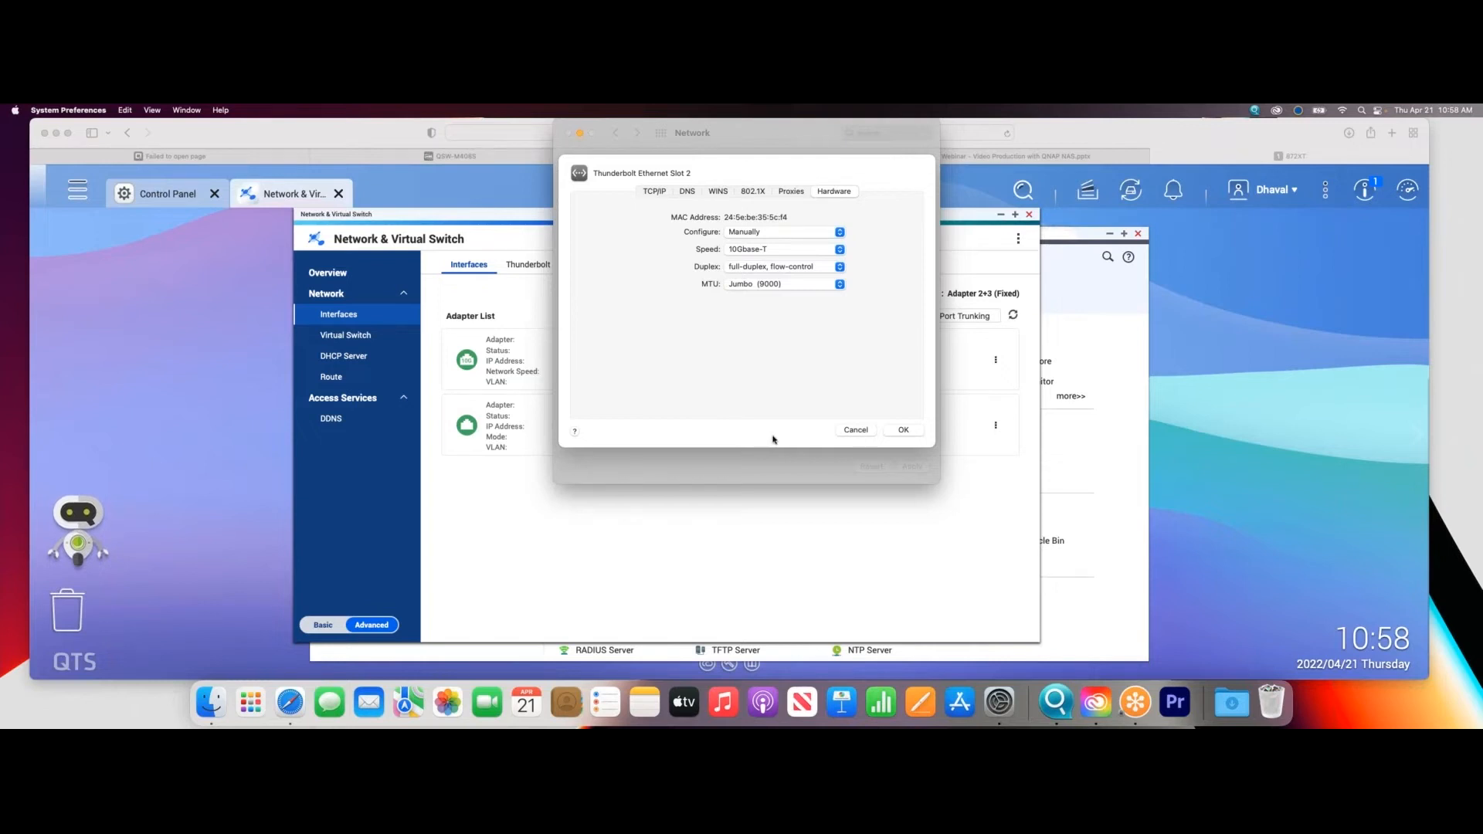
{"action": "left_click", "coordinate": [856, 430]}
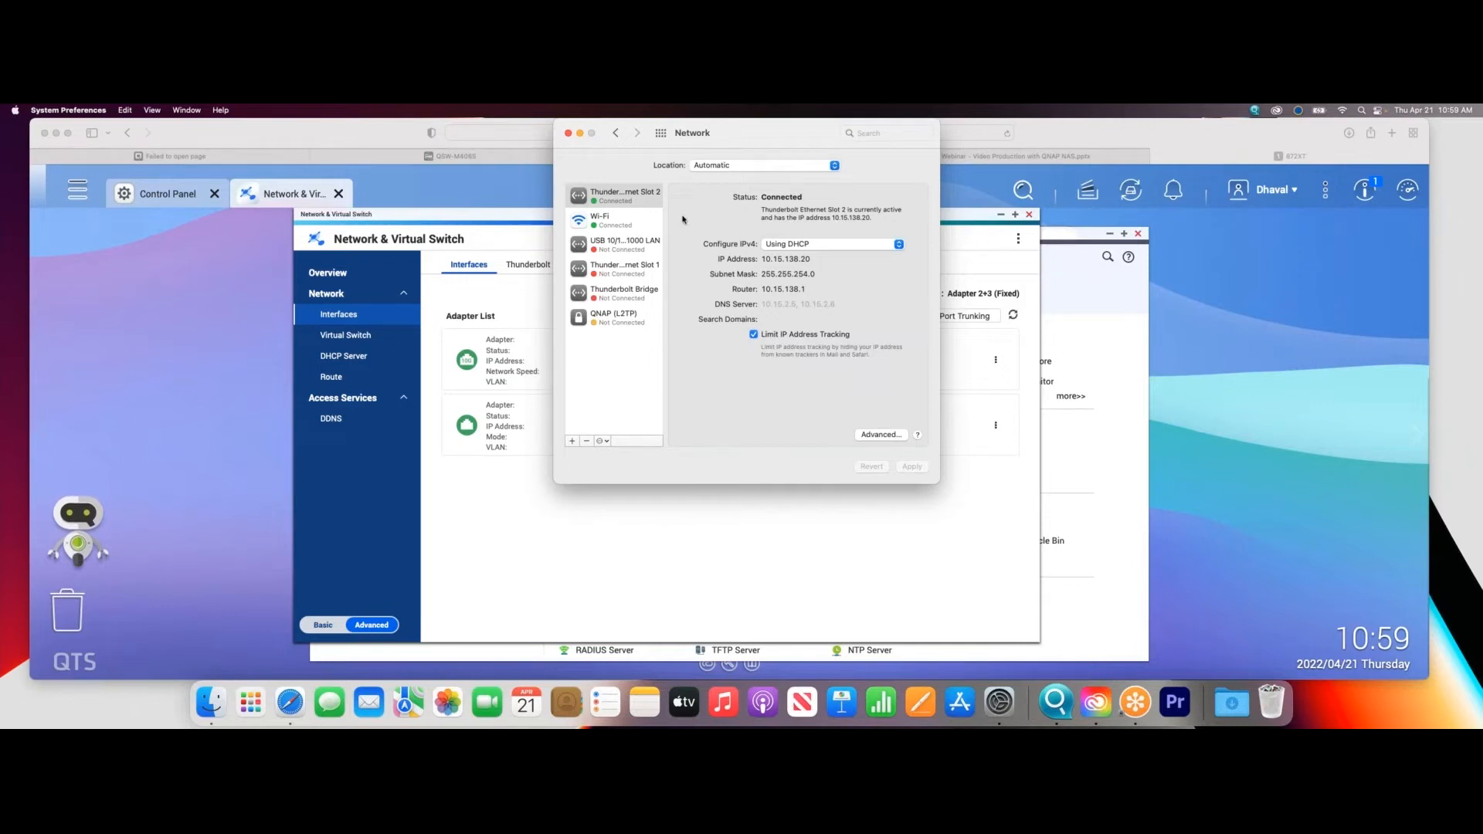
{"action": "left_click", "coordinate": [568, 133]}
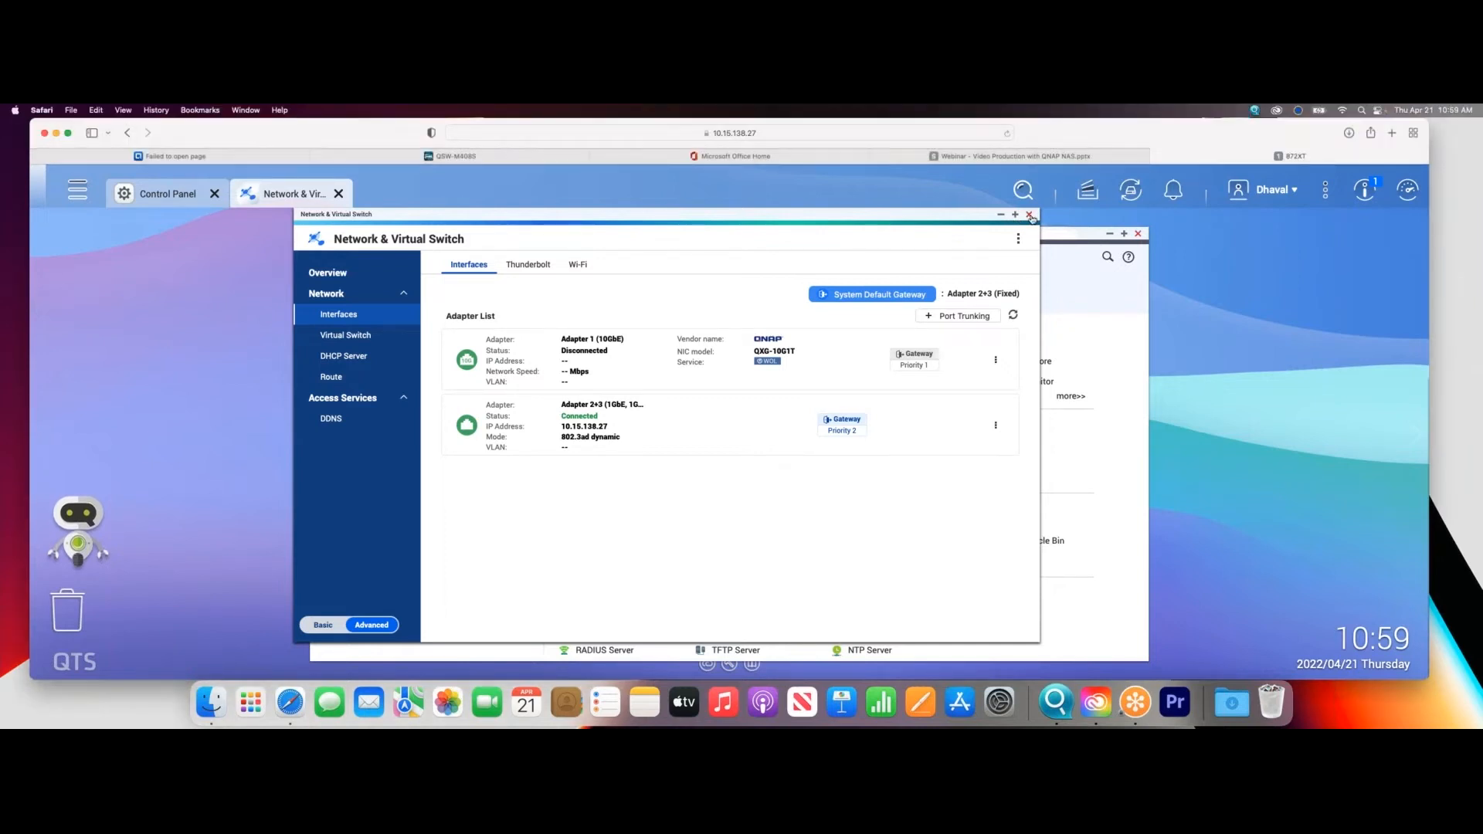
- On the NAS, close Network & Virtual Switch and open Storage & Snapshots in a maximized window
{"action": "left_click", "coordinate": [1029, 214]}
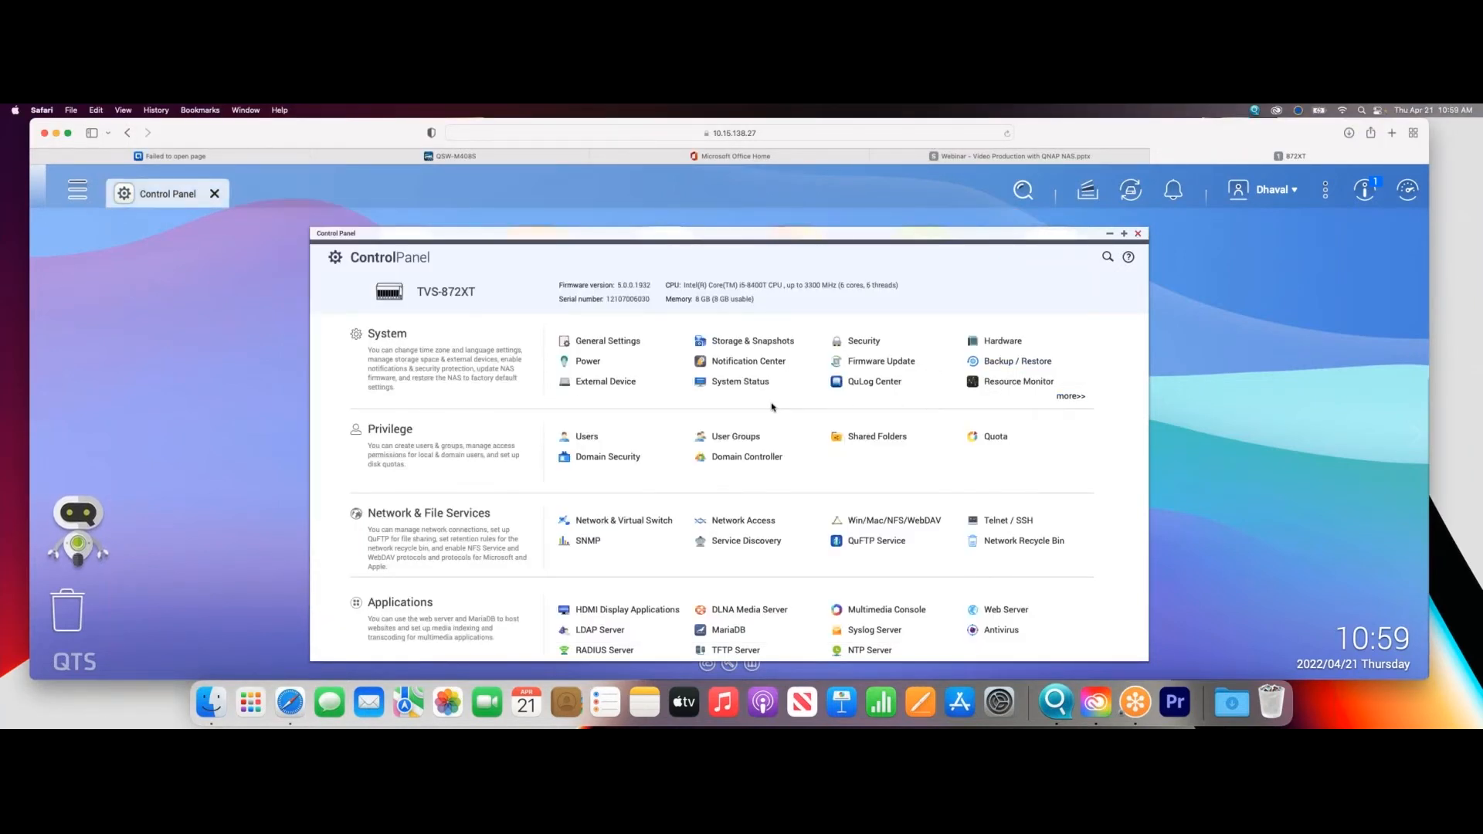
{"action": "left_click", "coordinate": [750, 342]}
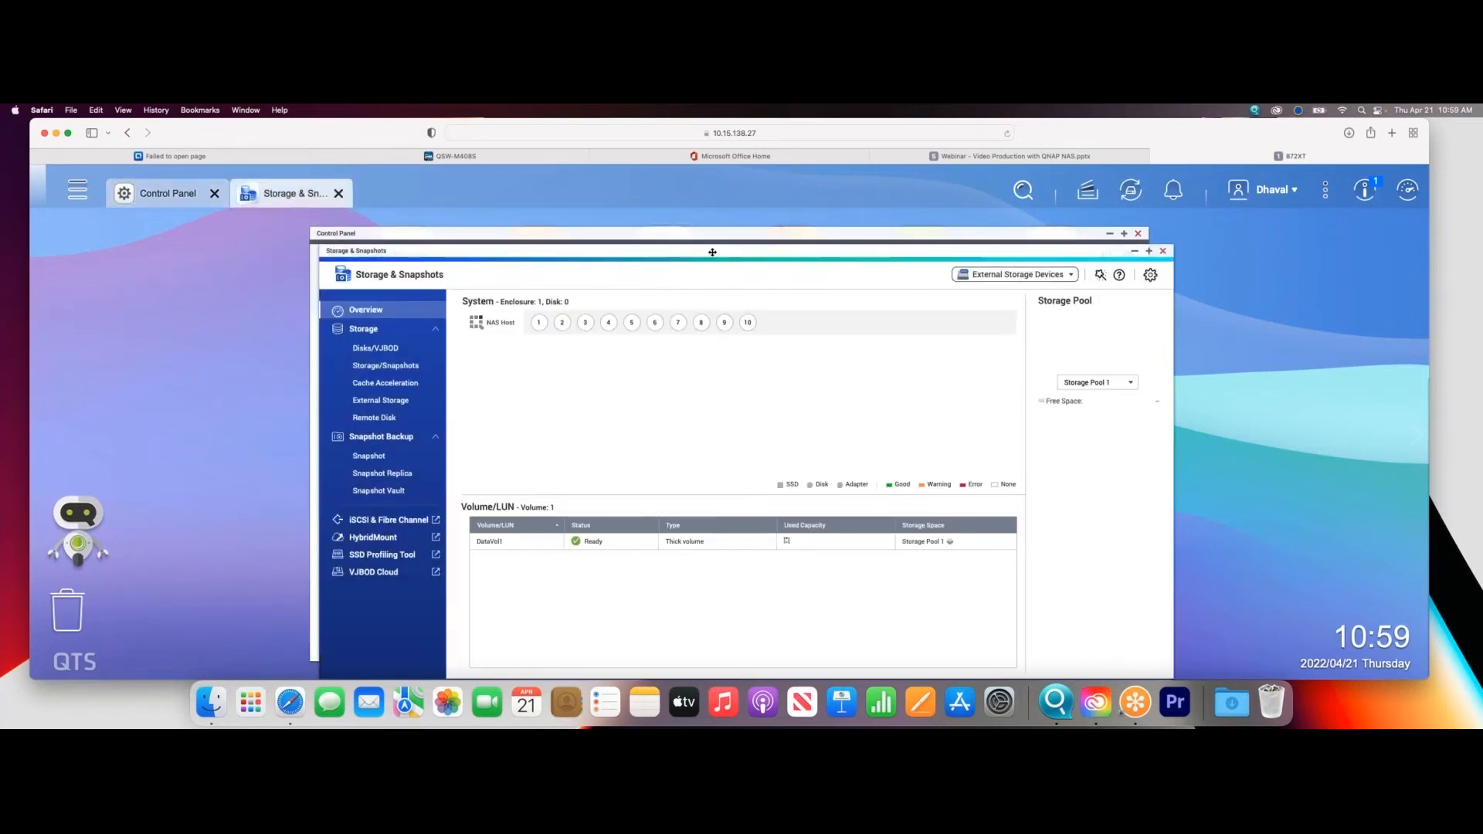
{"action": "left_click_drag", "start_coordinate": [709, 252], "coordinate": [629, 215]}
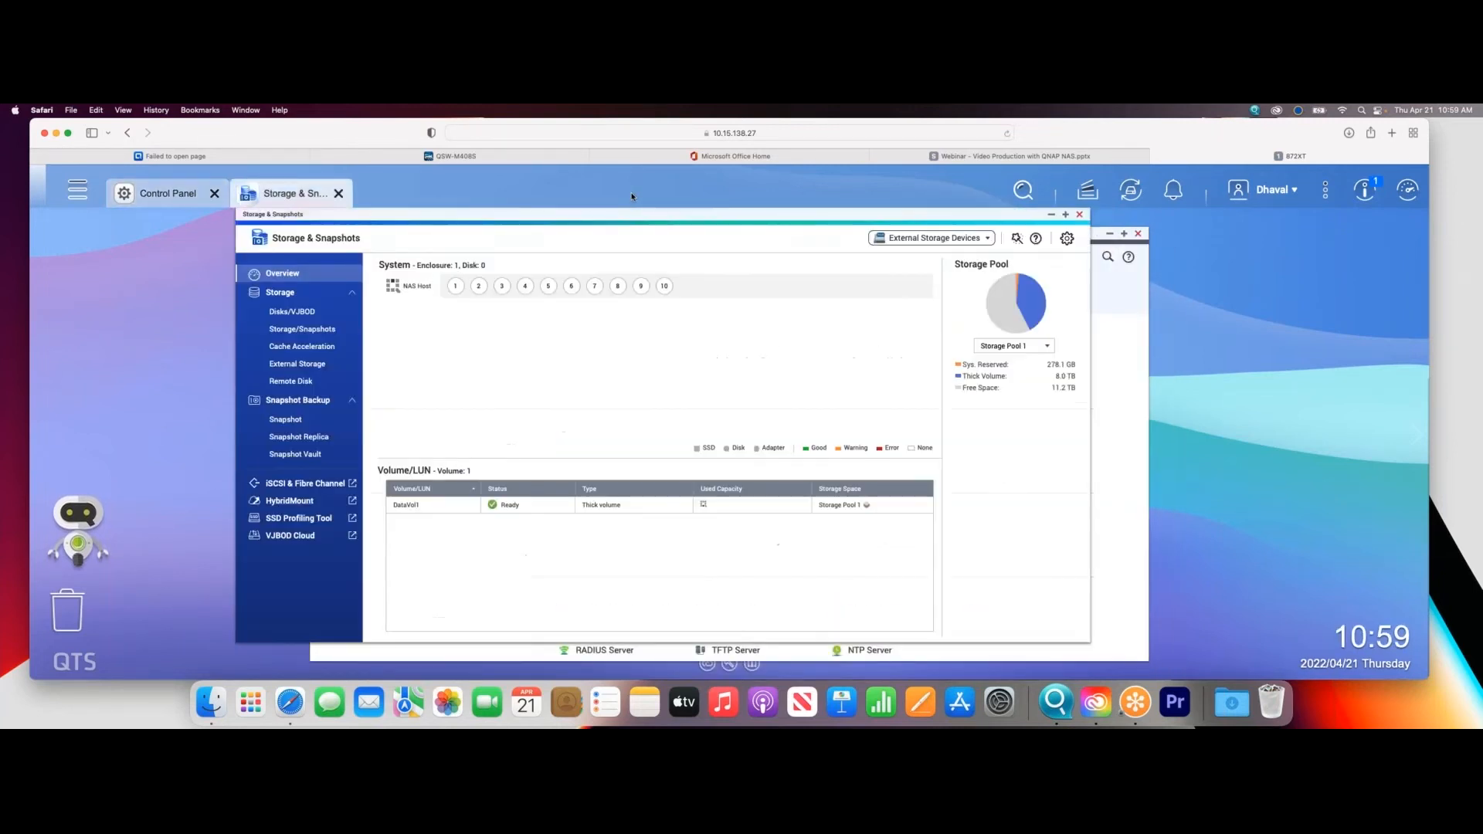
{"action": "left_click", "coordinate": [1066, 216]}
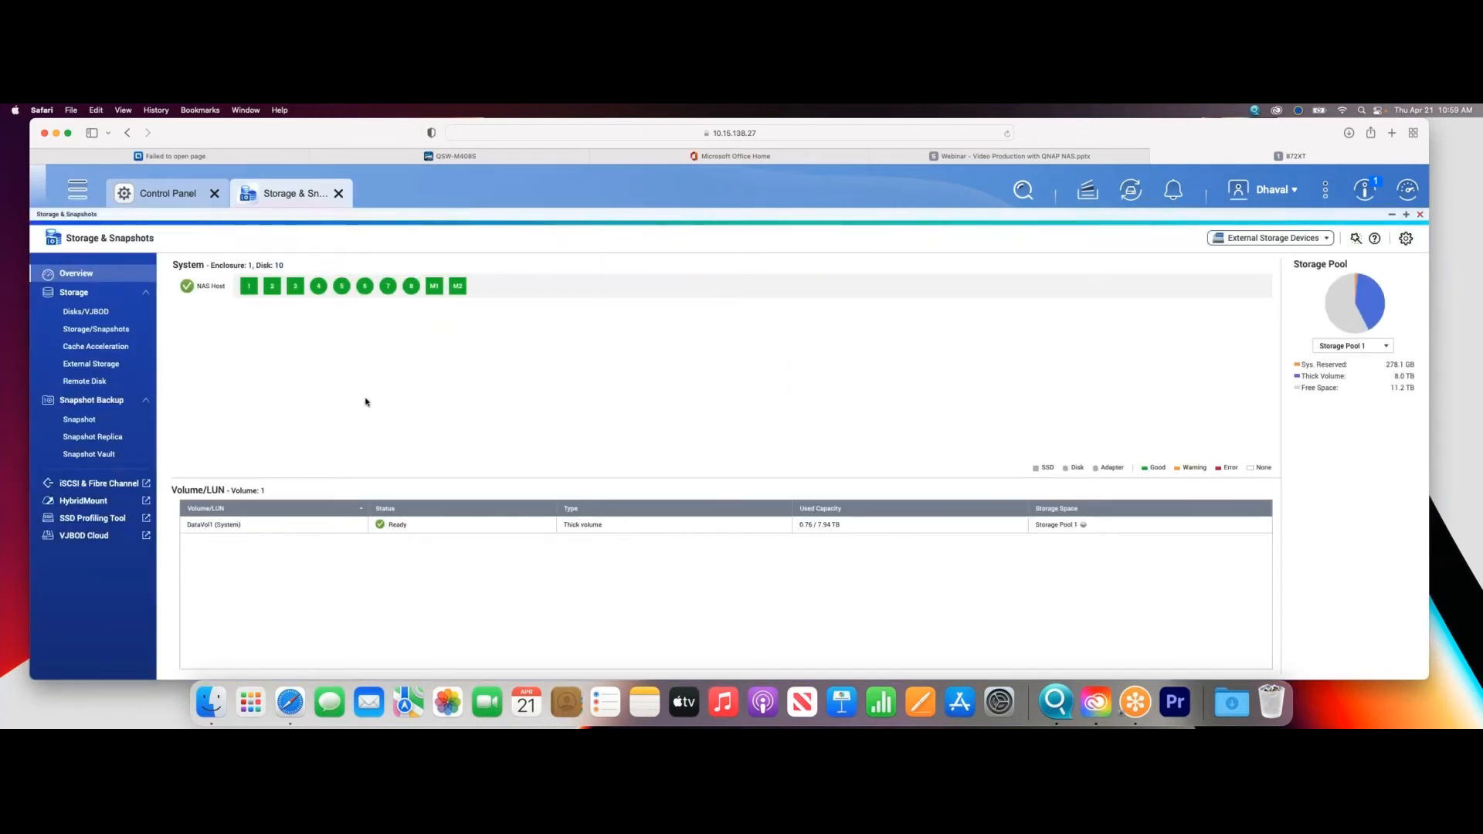
- View the NAS storage space and examine the installed disks, including the details of Disk 4 and M.2 SSD 1
{"action": "left_click", "coordinate": [130, 330]}
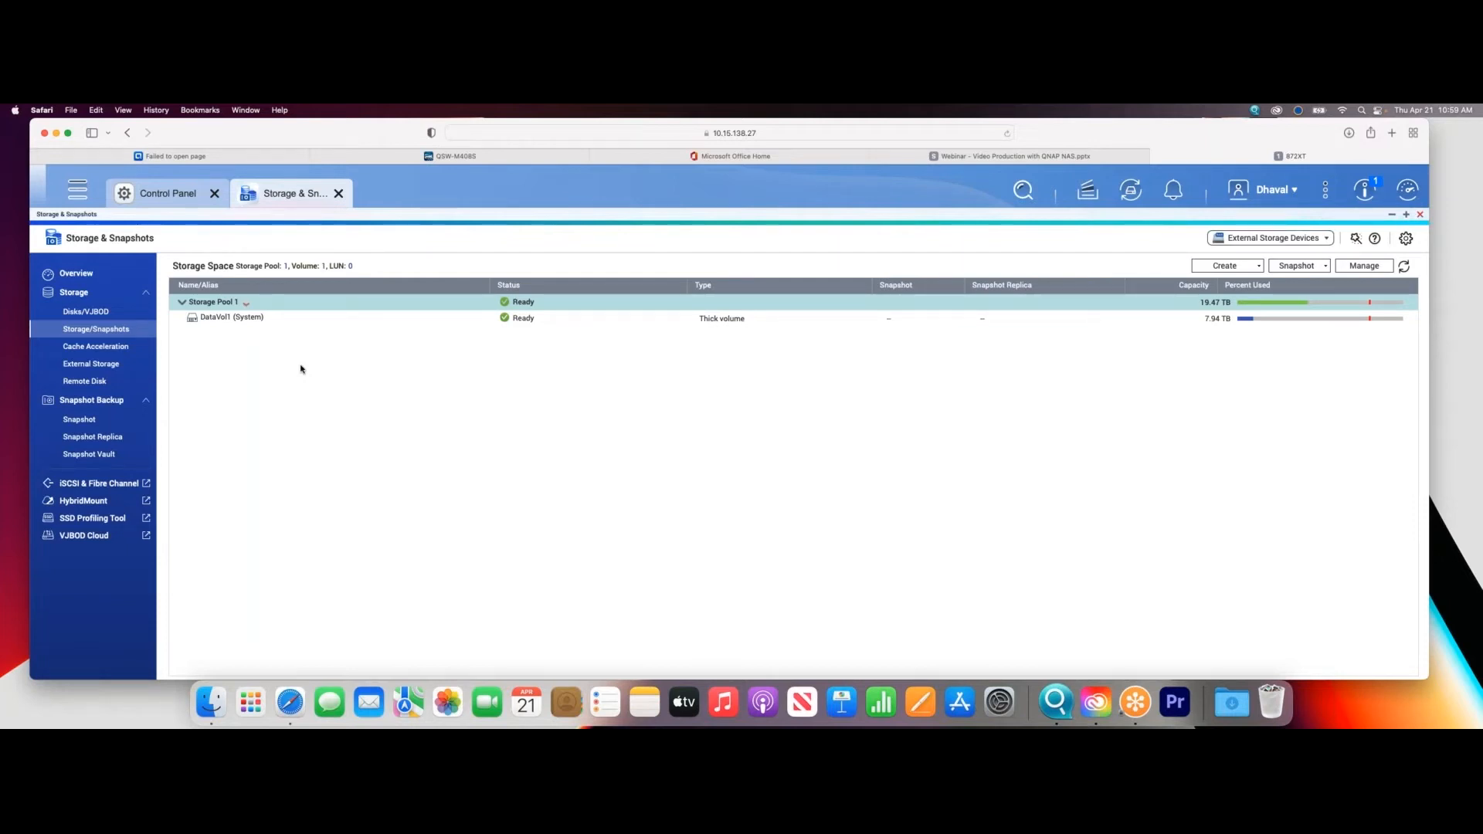
{"action": "left_click", "coordinate": [102, 314]}
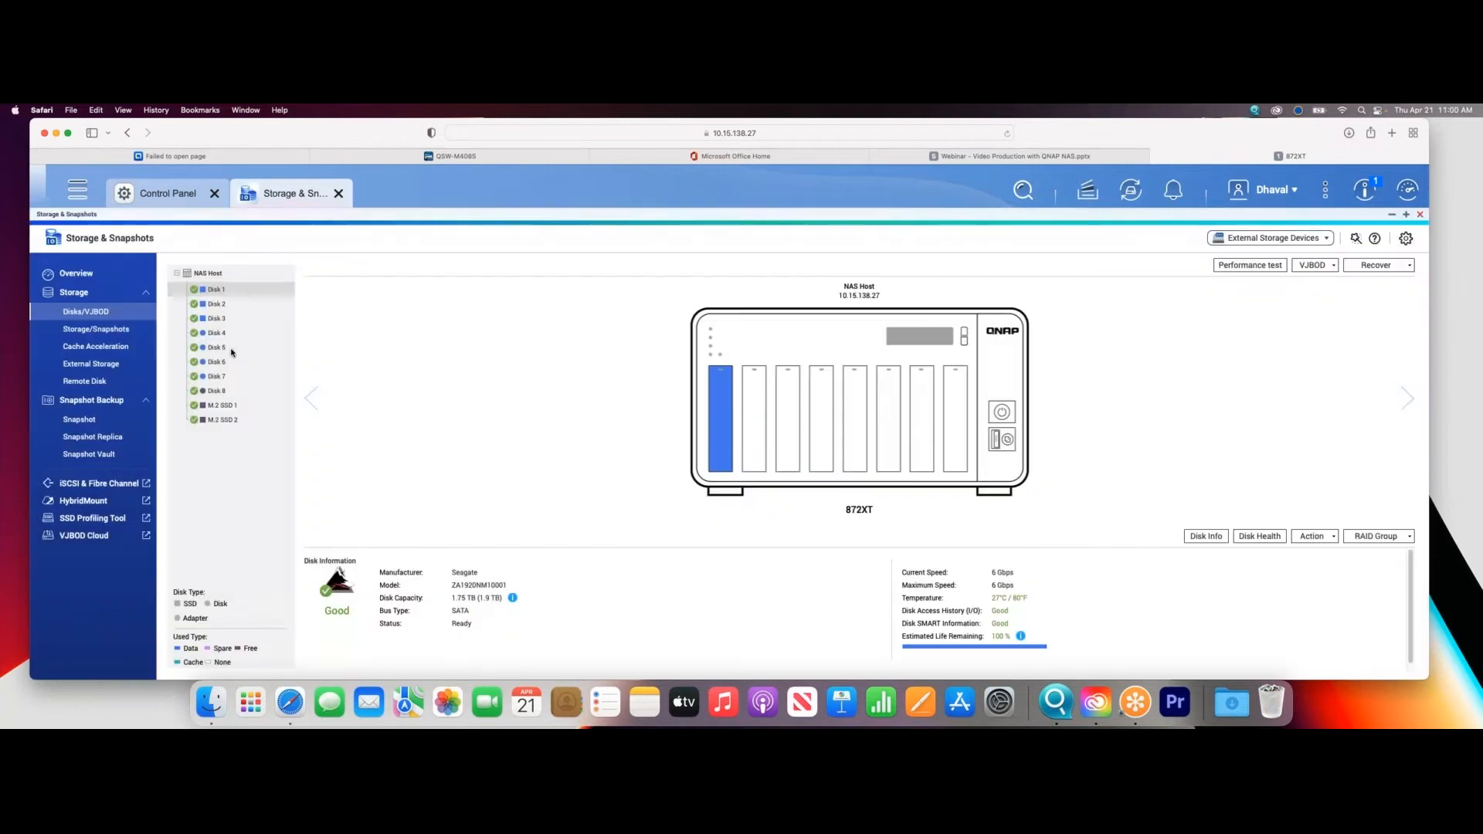
{"action": "mouse_move", "coordinate": [229, 337]}
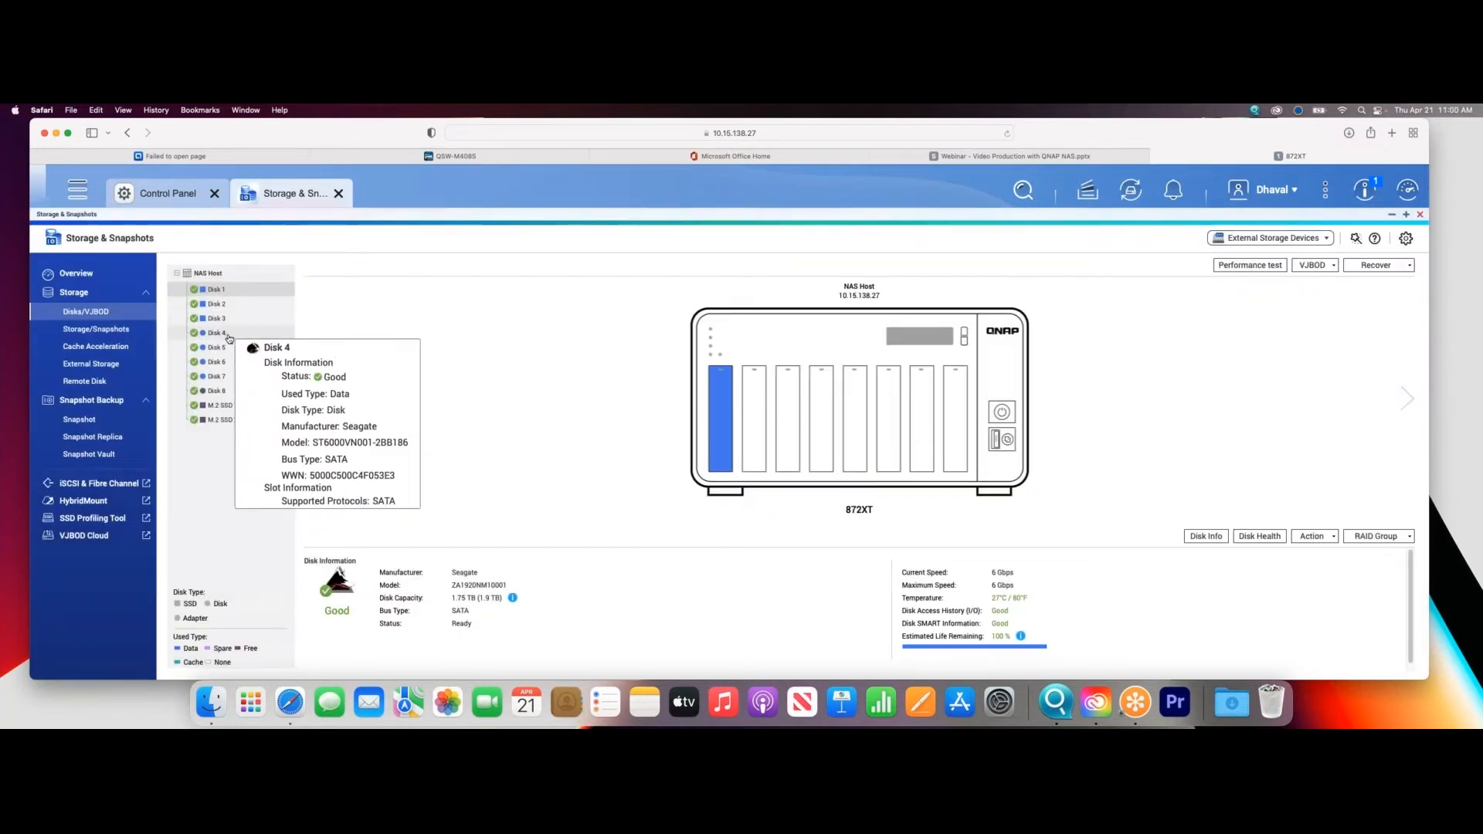
{"action": "mouse_move", "coordinate": [227, 377]}
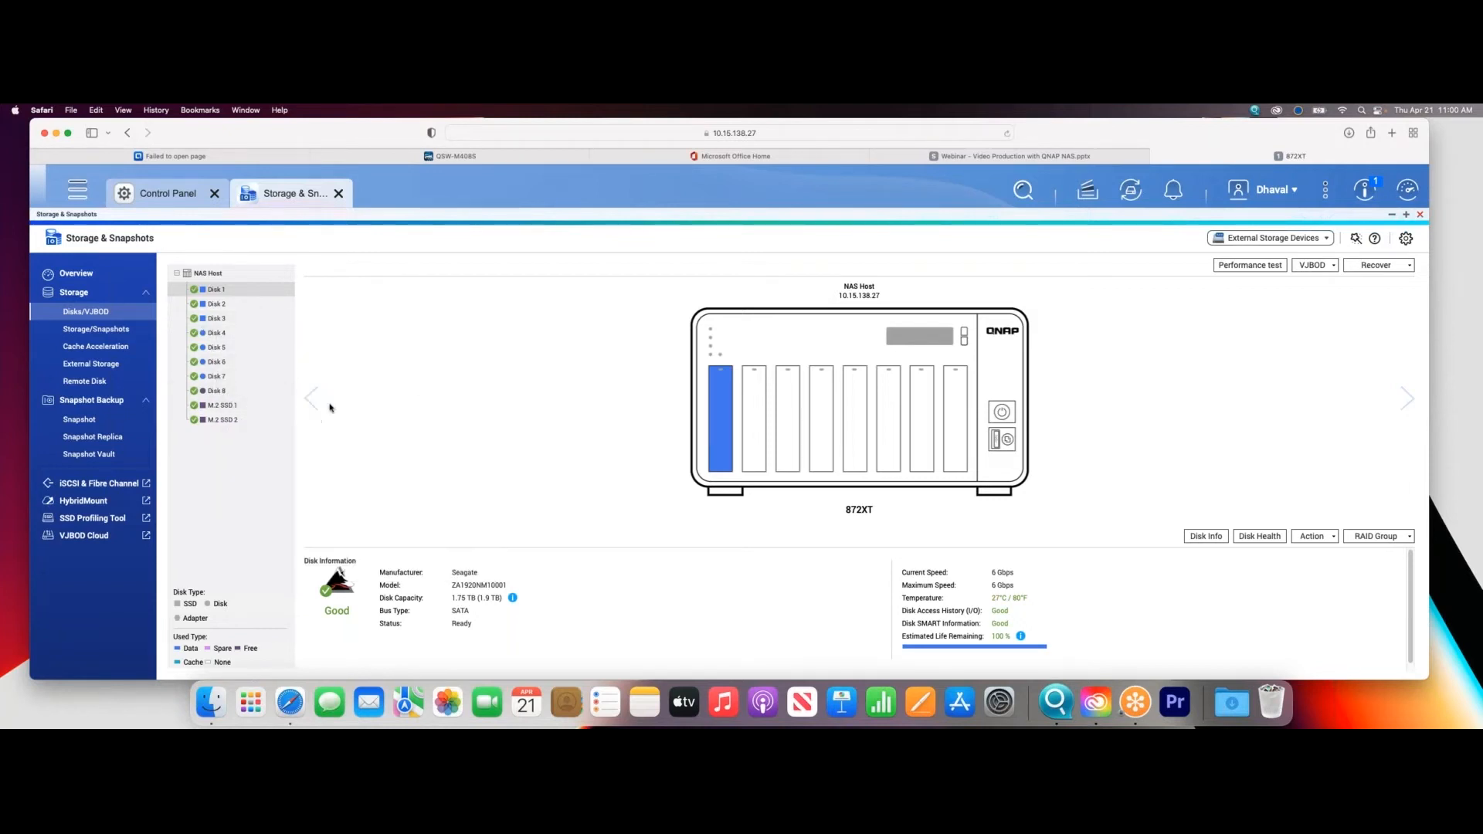
{"action": "left_click", "coordinate": [268, 407]}
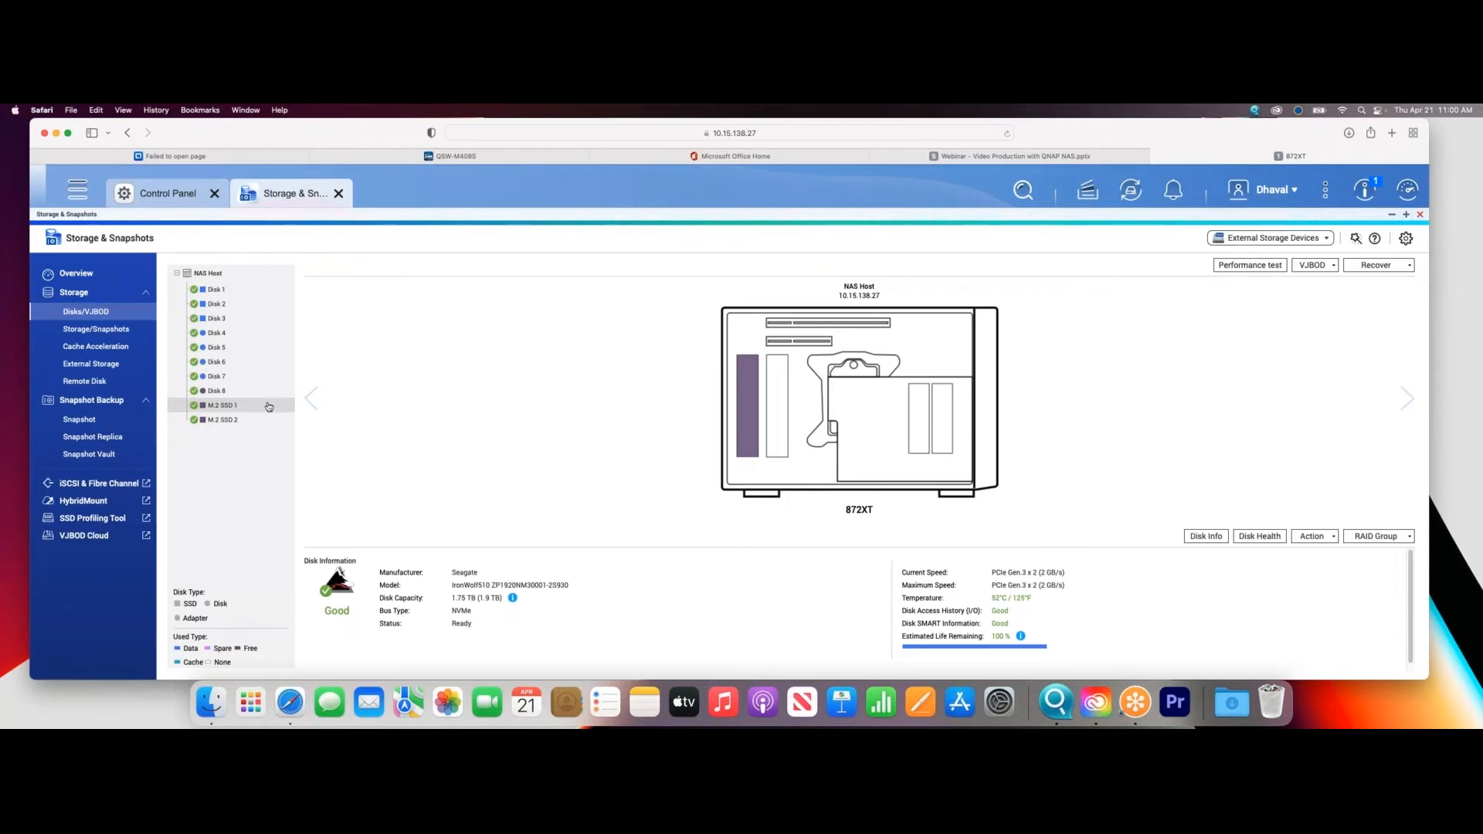
- Open the management of Storage Pool 1 and review its Qtier auto-tiering status and tiers
{"action": "left_click", "coordinate": [111, 329]}
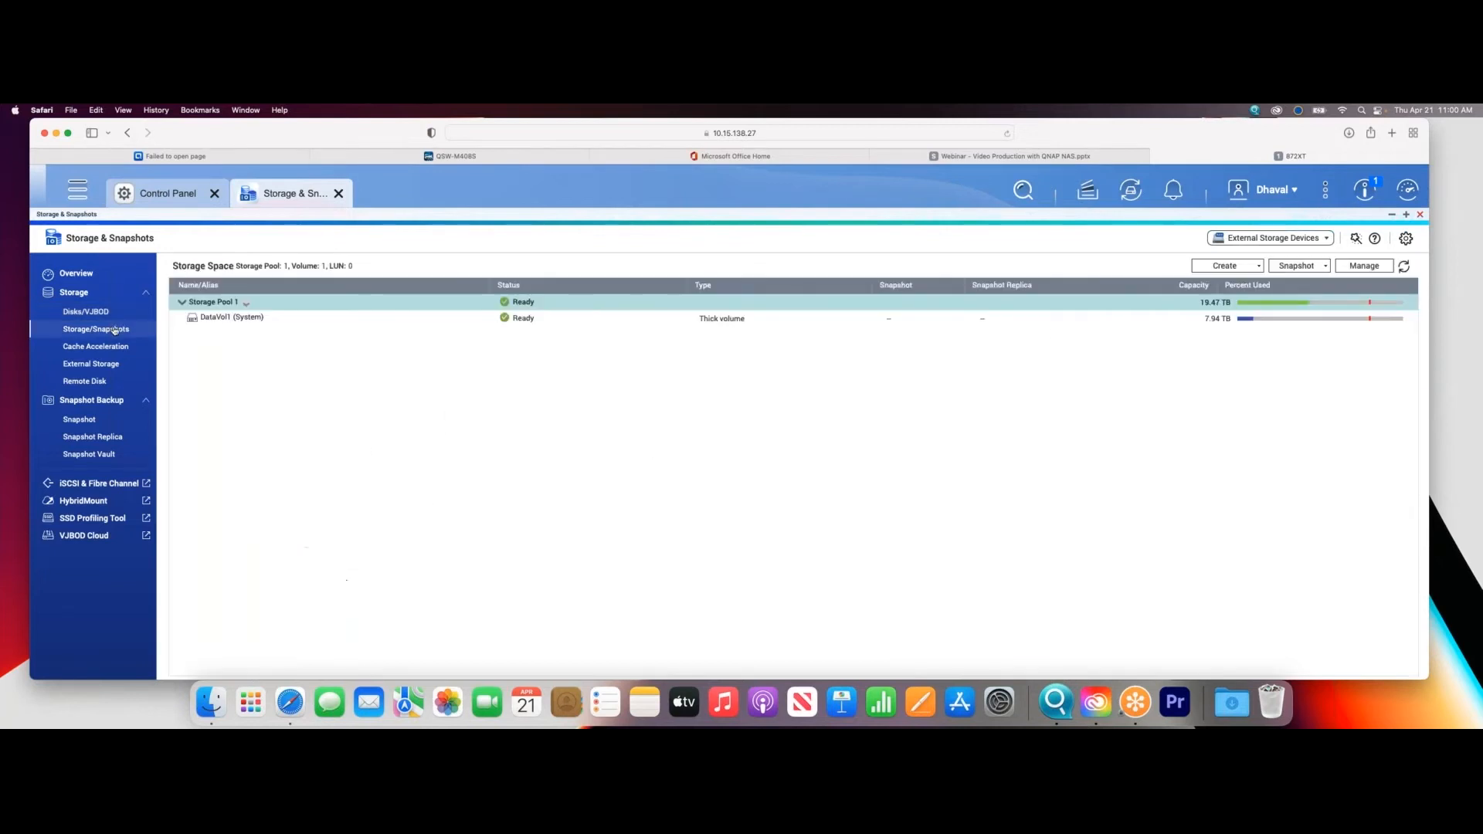
{"action": "left_click", "coordinate": [1293, 266]}
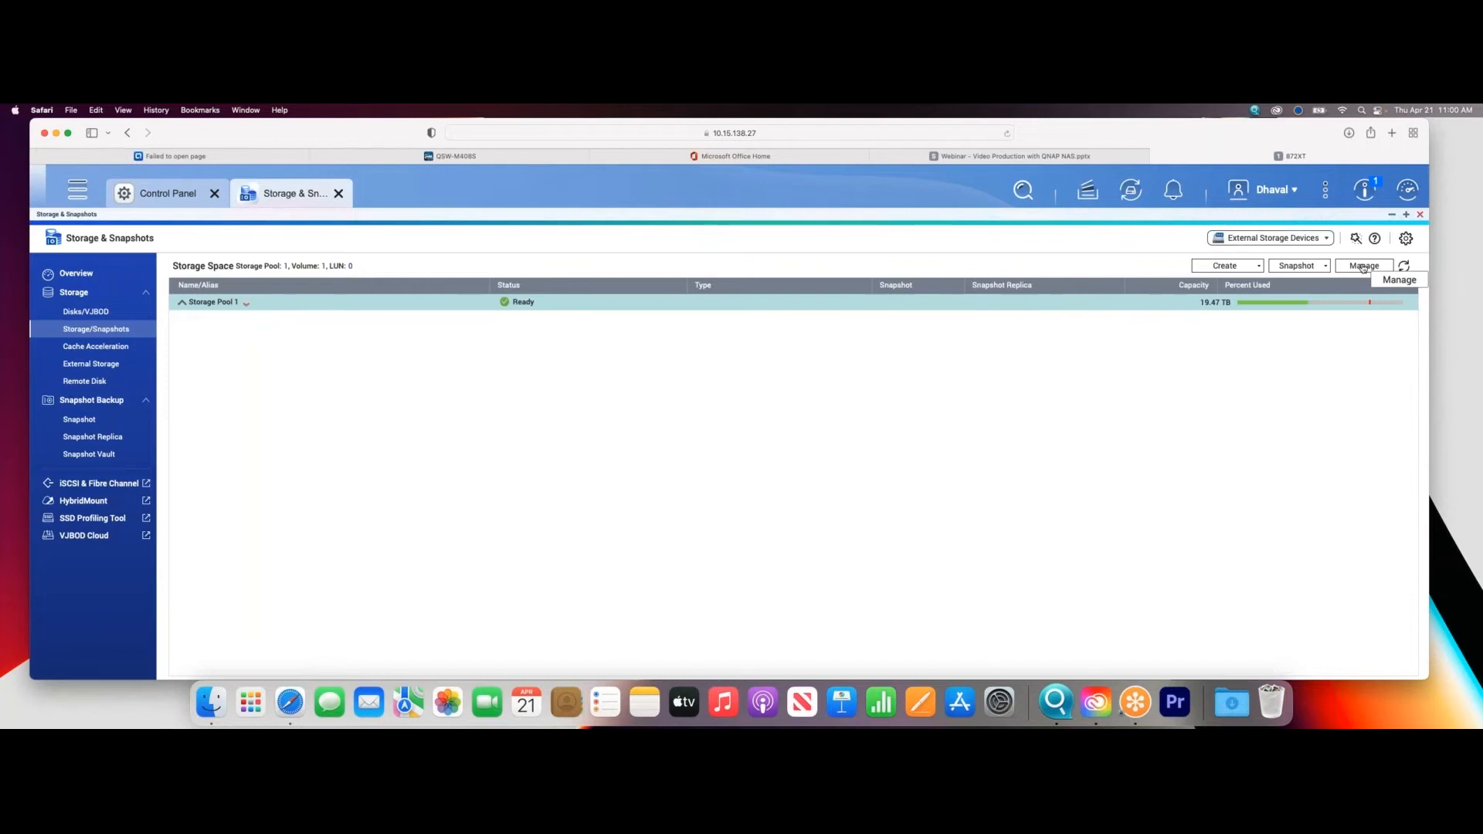
{"action": "left_click", "coordinate": [1361, 267]}
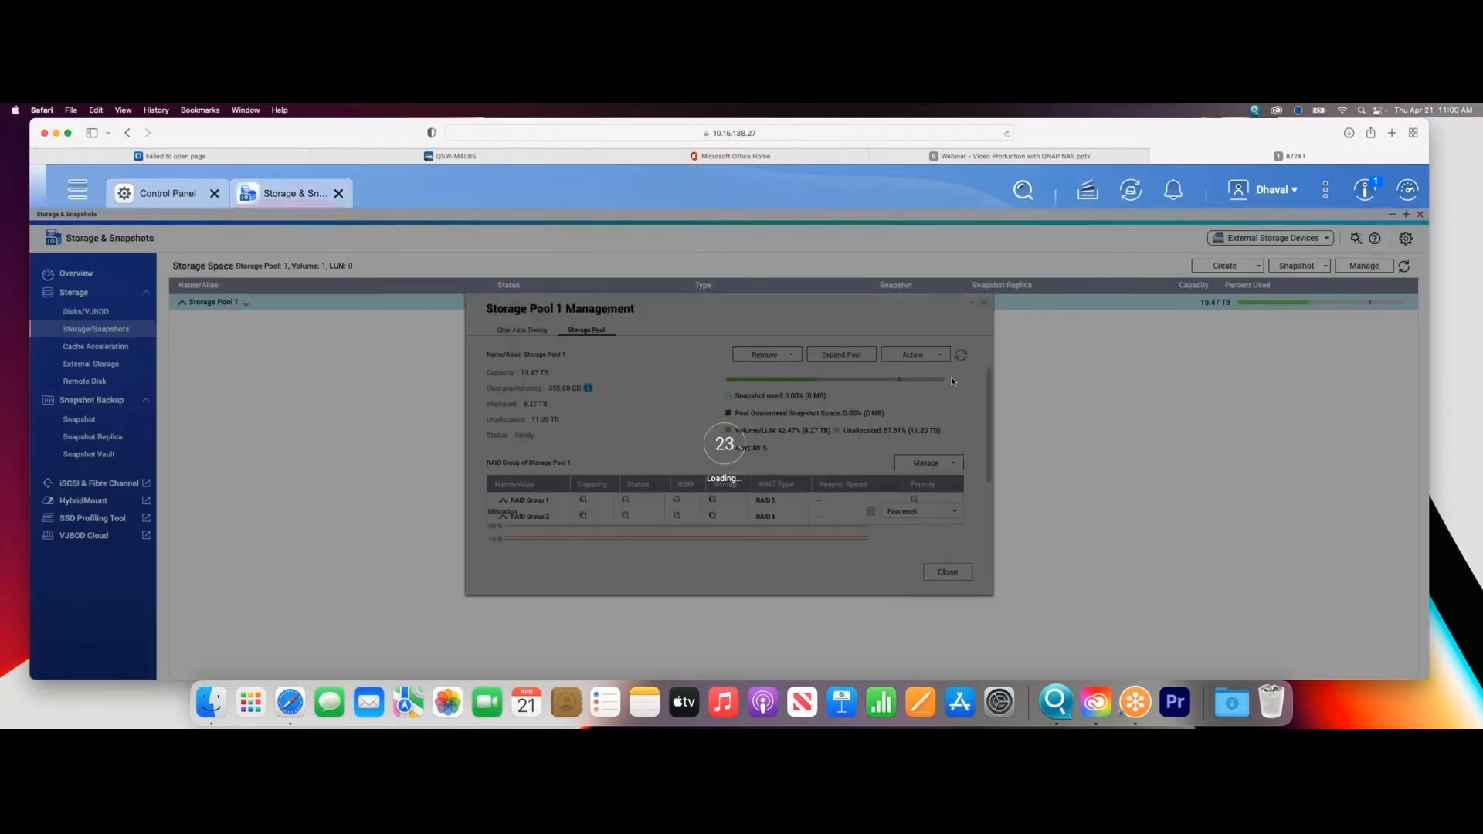
{"action": "left_click", "coordinate": [523, 331]}
{"action": "left_click", "coordinate": [811, 518]}
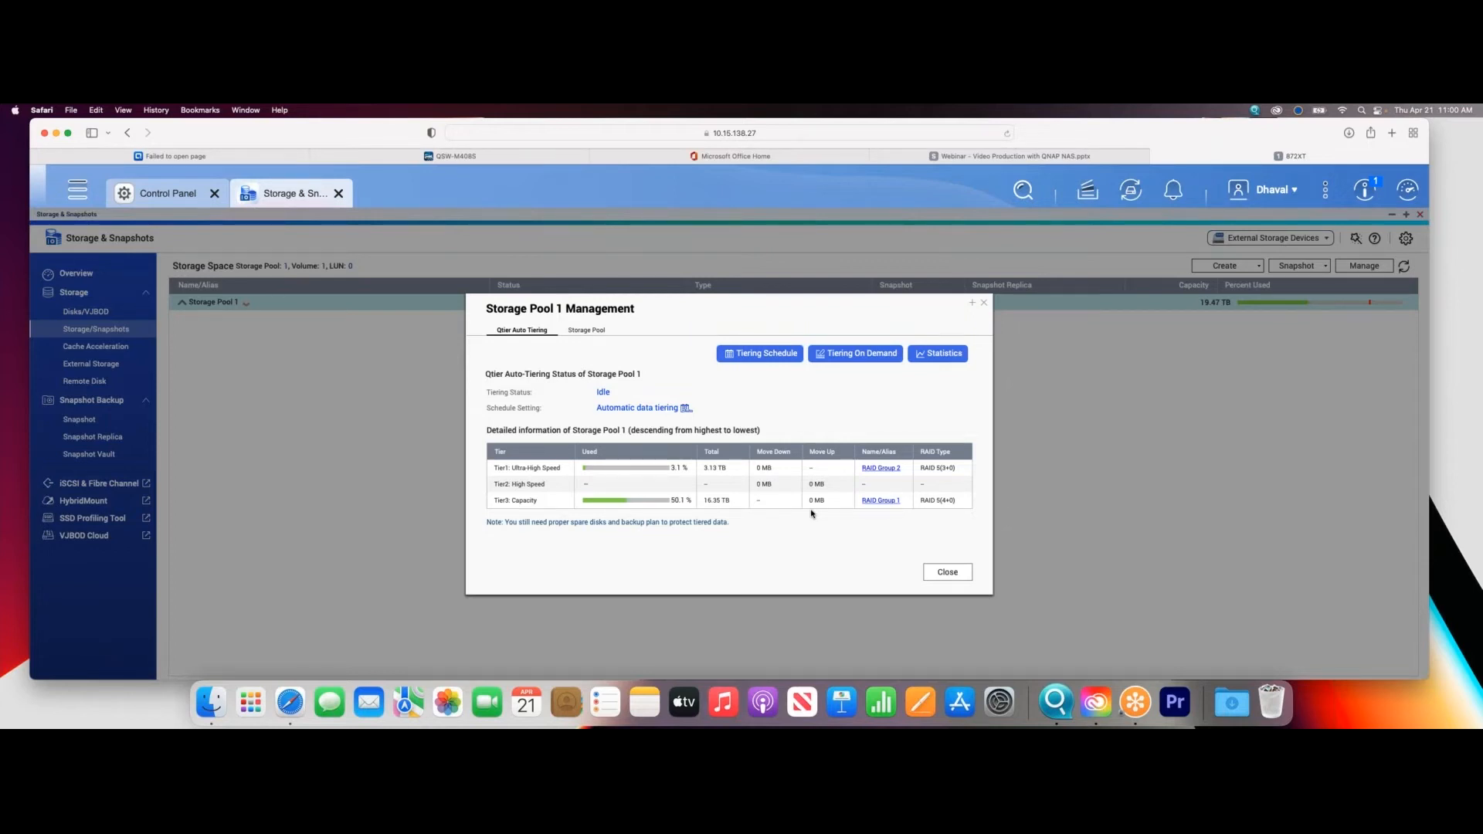
- Close the Storage Pool 1 management and examine the details of Disks 4 to 7, Disk 1 and Disk 2
{"action": "left_click", "coordinate": [960, 576]}
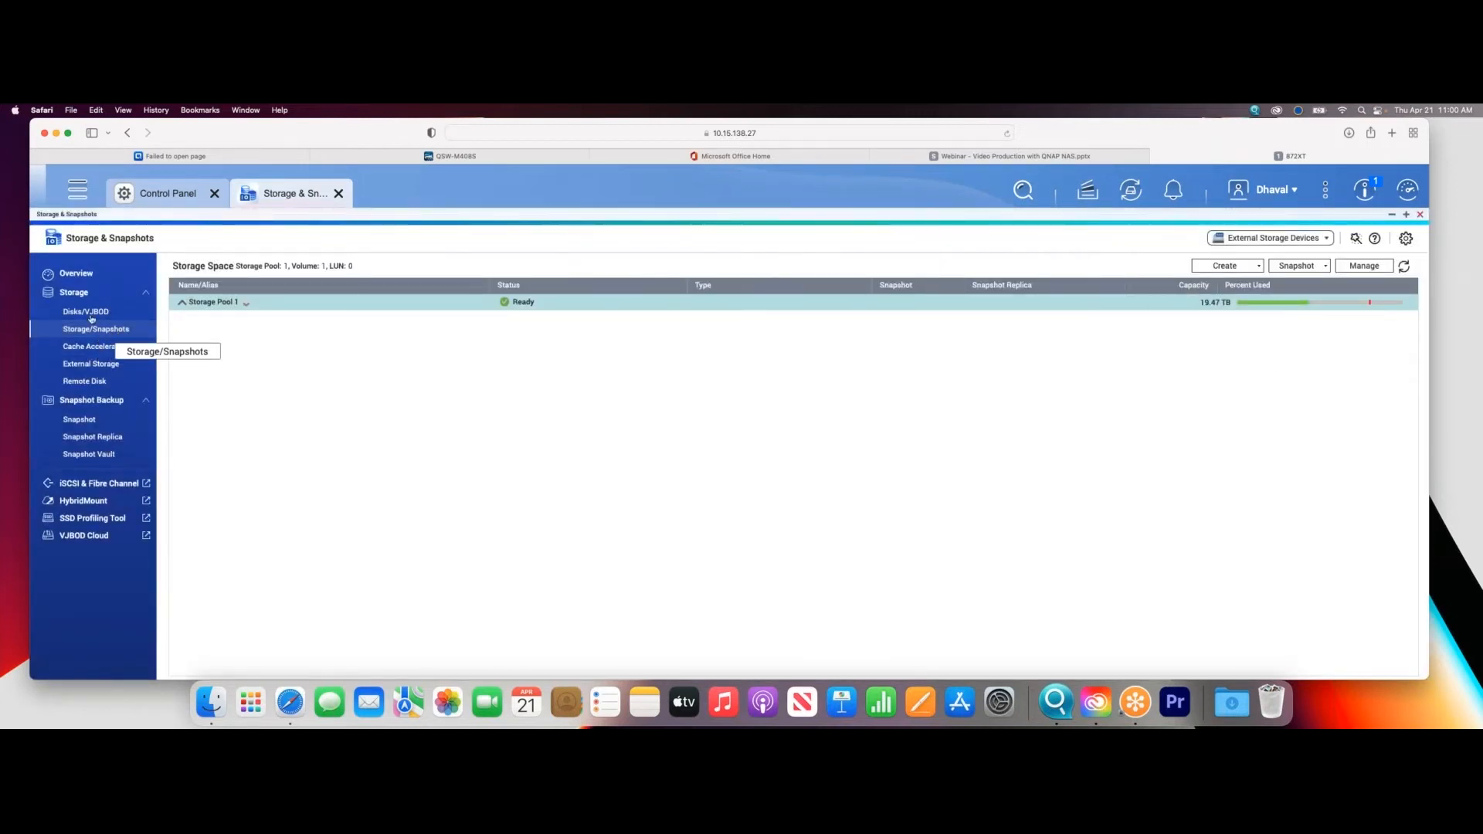
{"action": "left_click", "coordinate": [89, 313]}
{"action": "left_click", "coordinate": [216, 333]}
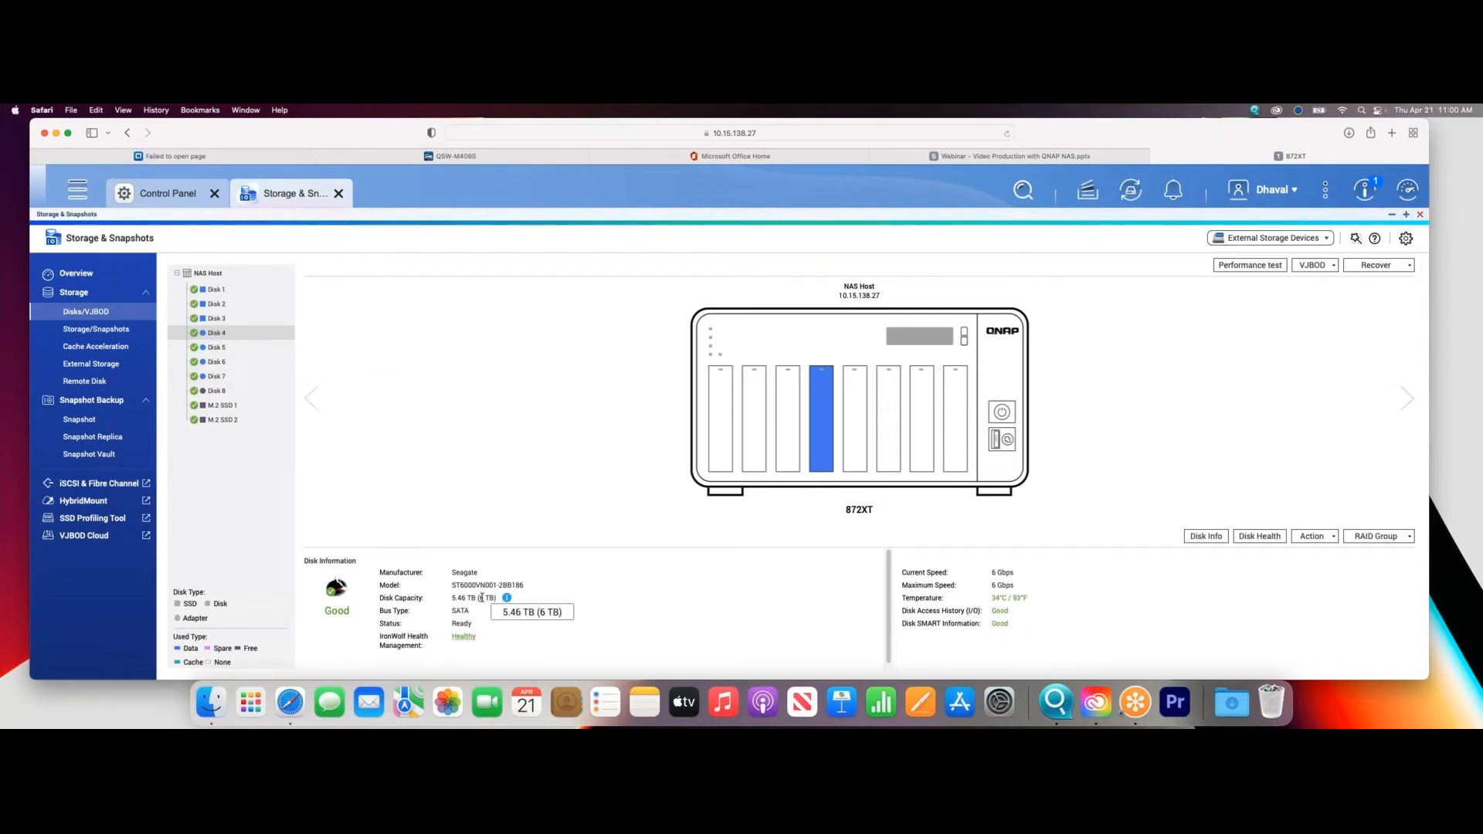
{"action": "left_click", "coordinate": [232, 347]}
{"action": "left_click", "coordinate": [236, 362]}
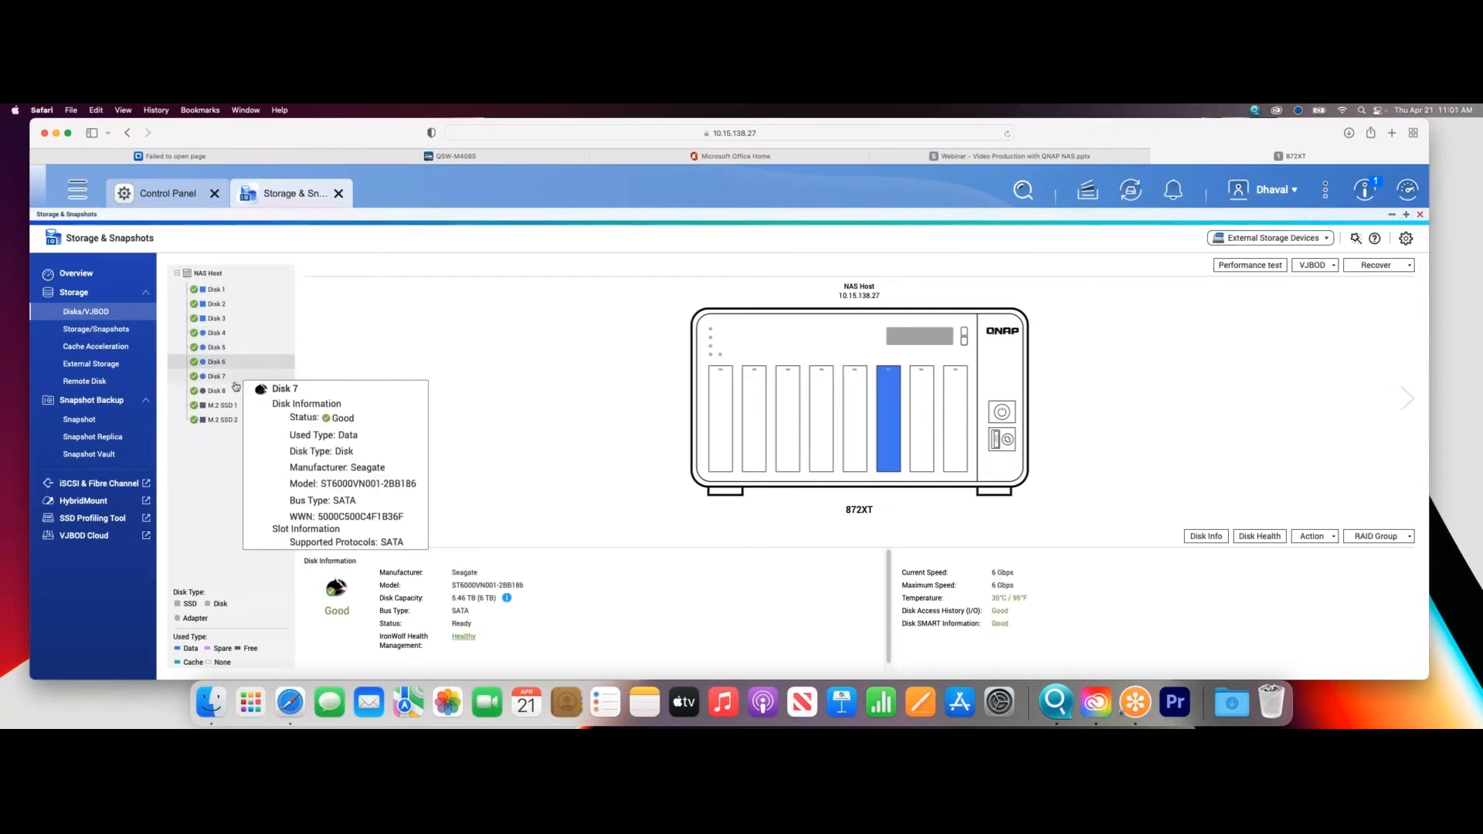
{"action": "left_click", "coordinate": [236, 376]}
{"action": "mouse_move", "coordinate": [237, 381]}
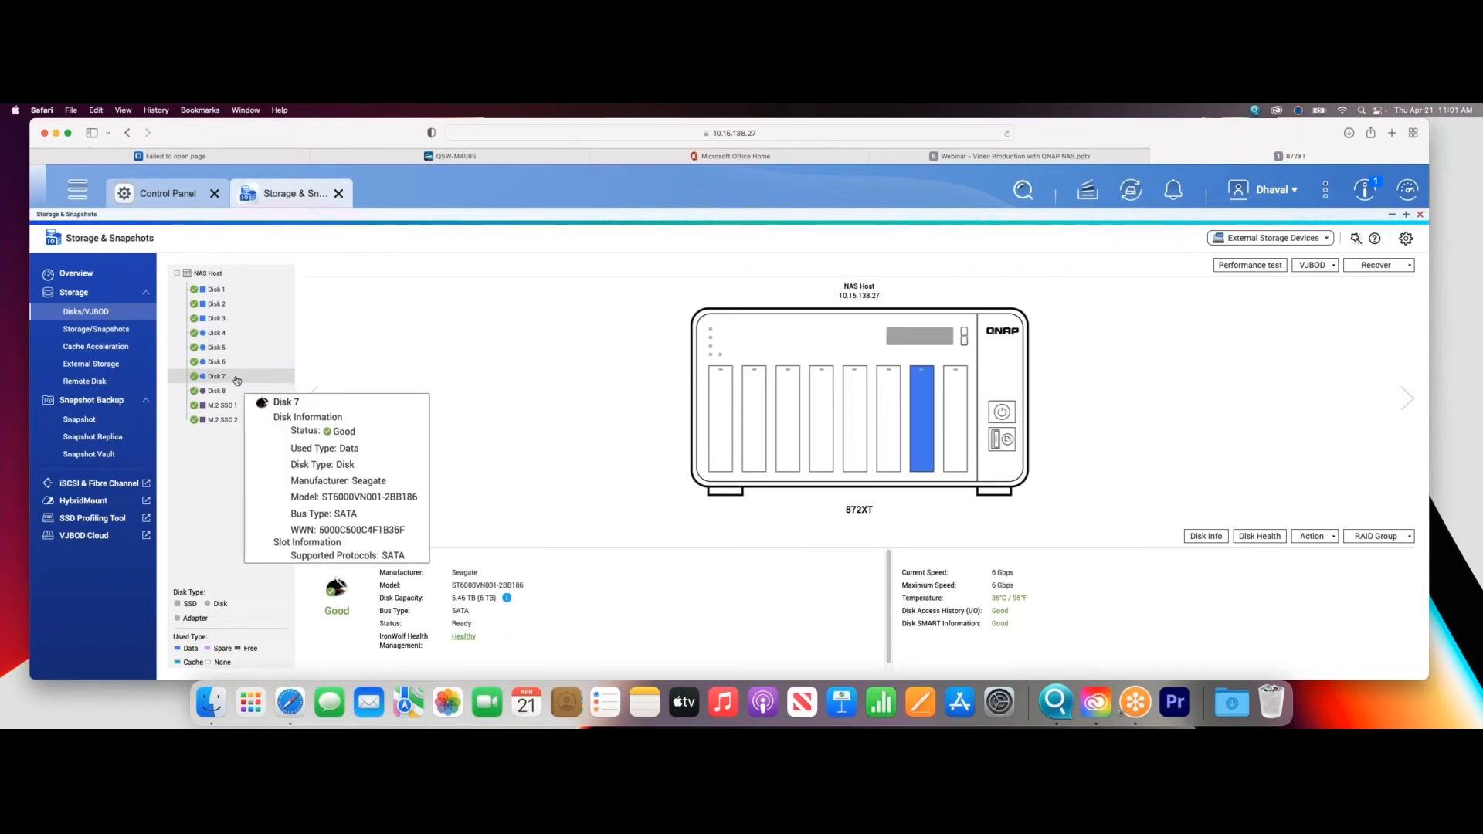
{"action": "left_click", "coordinate": [248, 291]}
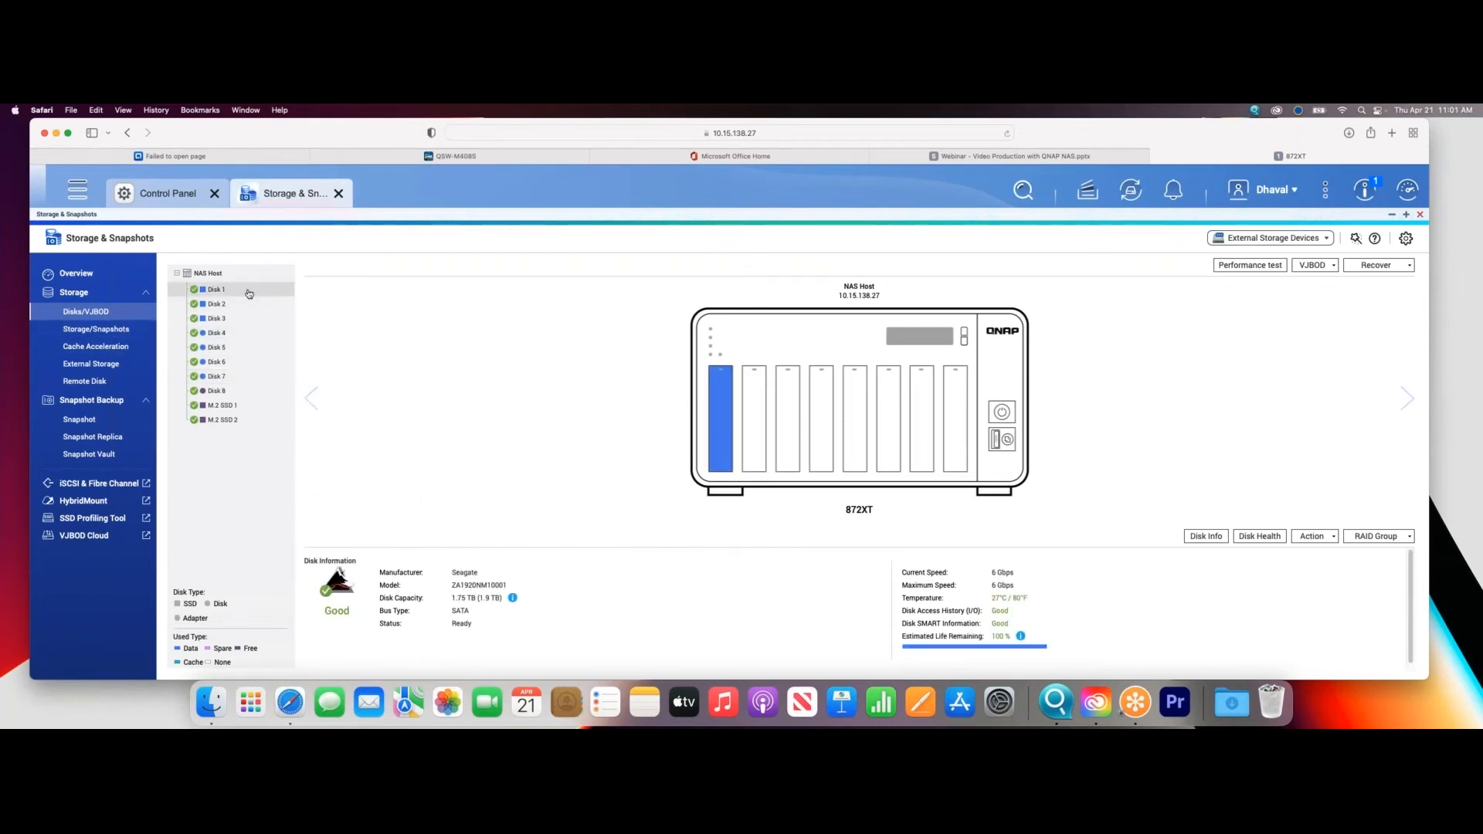
{"action": "left_click", "coordinate": [234, 304]}
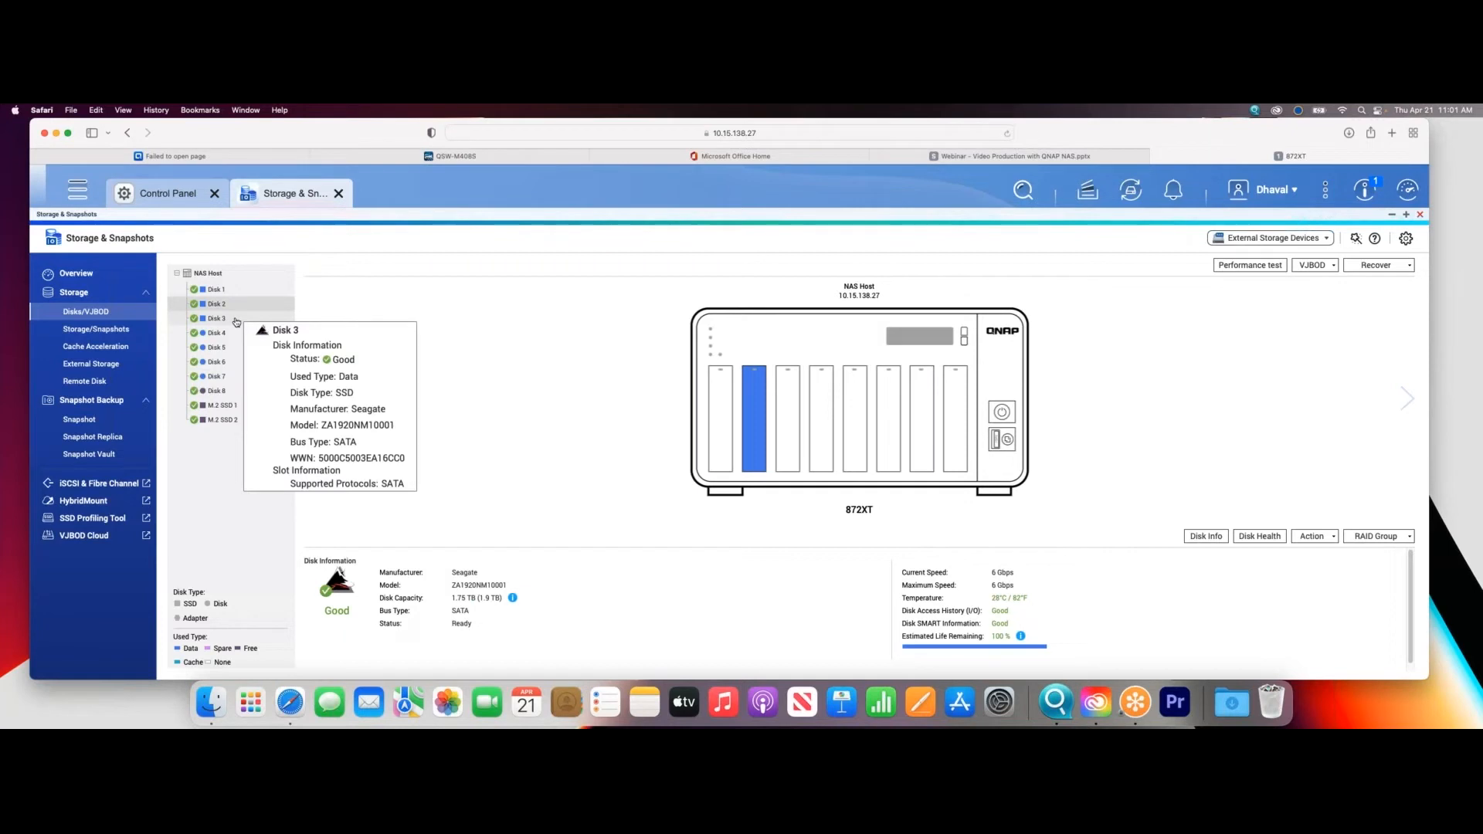
- Open the management of Storage Pool 1 in an enlarged window and review the member disks of RAID Group 1 and RAID Group 2
{"action": "left_click", "coordinate": [96, 329]}
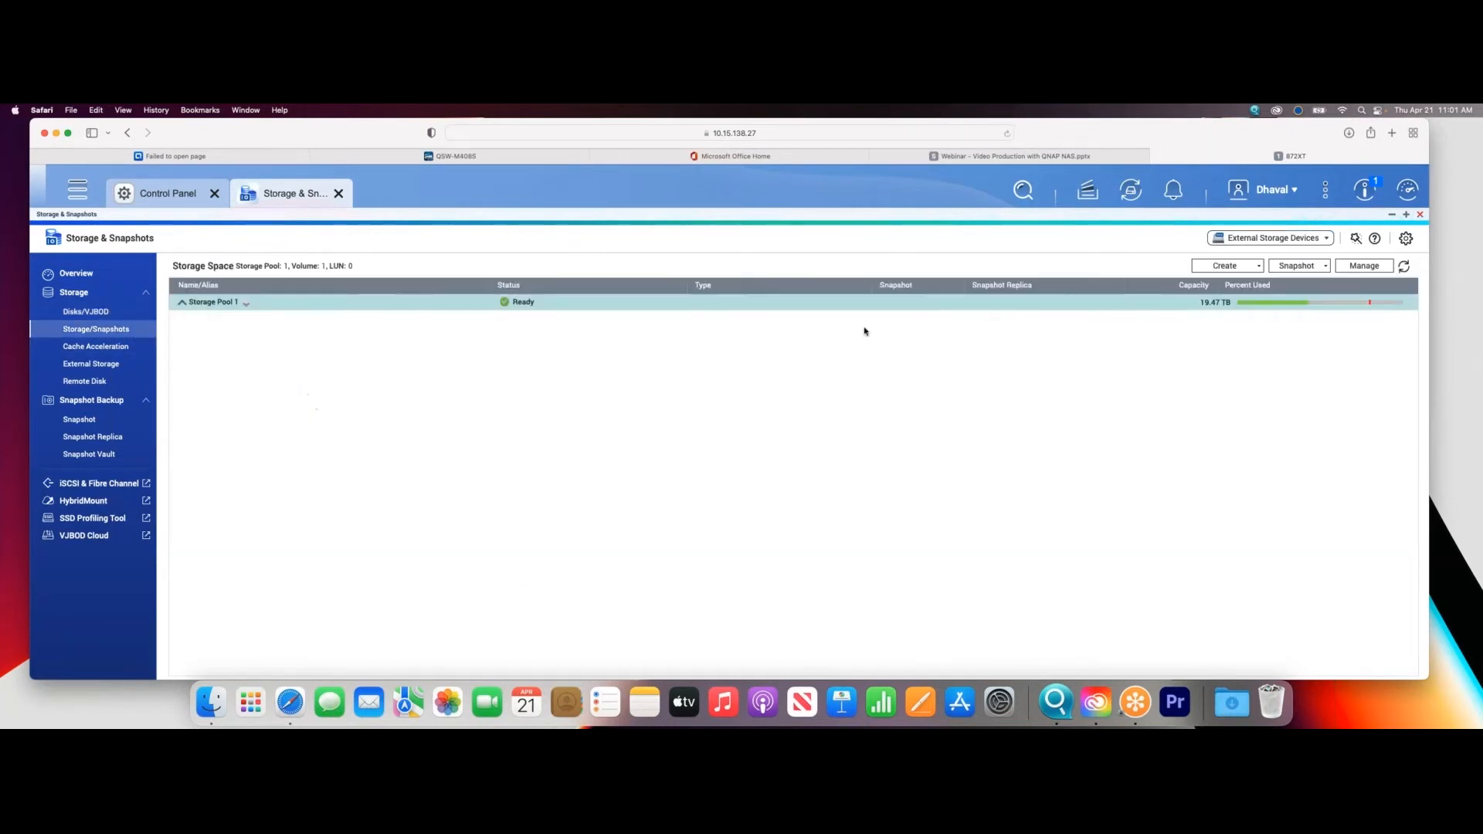
{"action": "left_click", "coordinate": [1348, 265]}
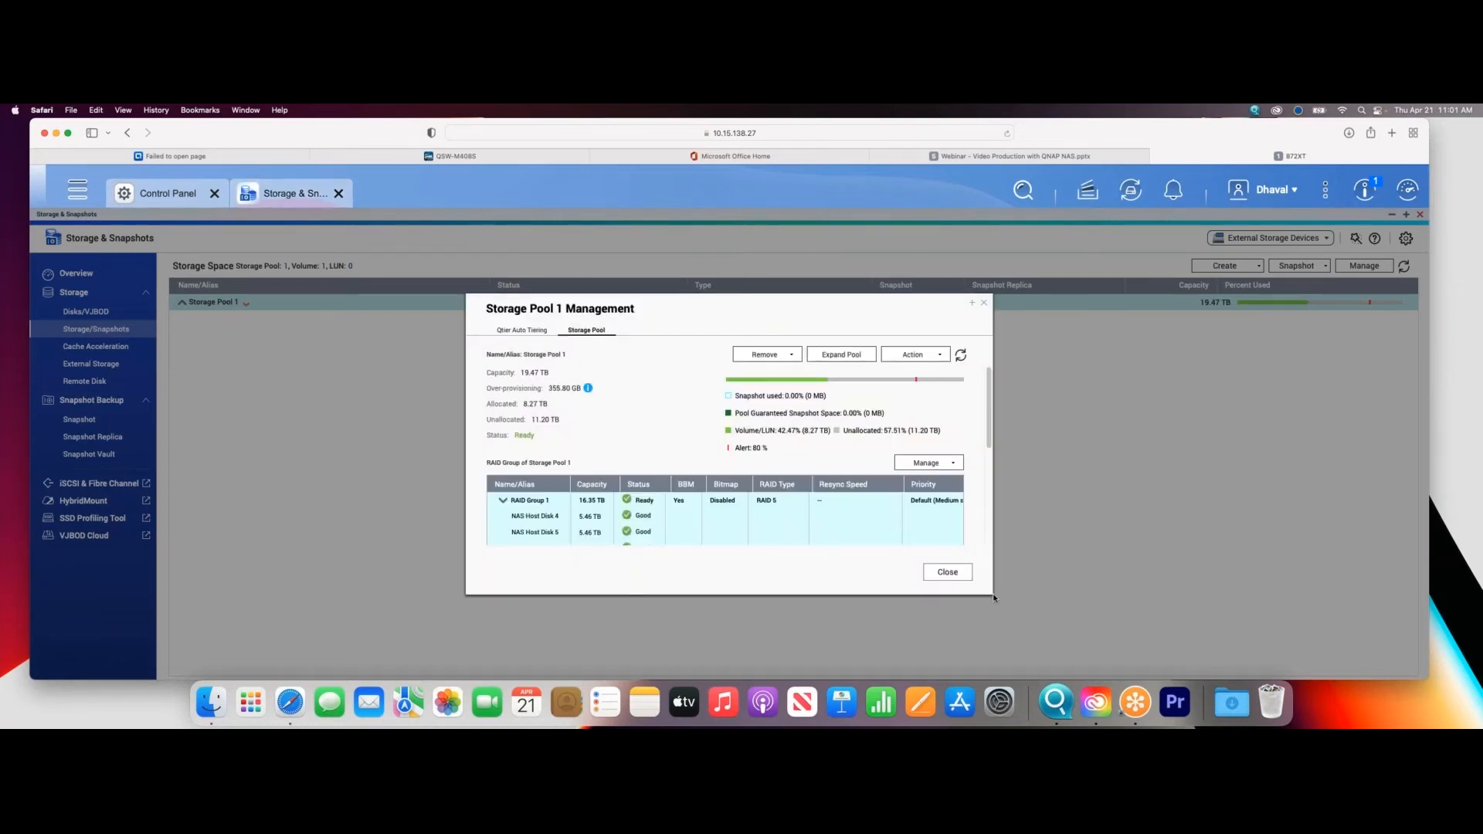
{"action": "left_click_drag", "start_coordinate": [937, 299], "coordinate": [840, 265]}
{"action": "left_click_drag", "start_coordinate": [896, 561], "coordinate": [1190, 635]}
{"action": "scroll", "coordinate": [752, 548], "scroll_direction": "down", "scroll_amount": 2}
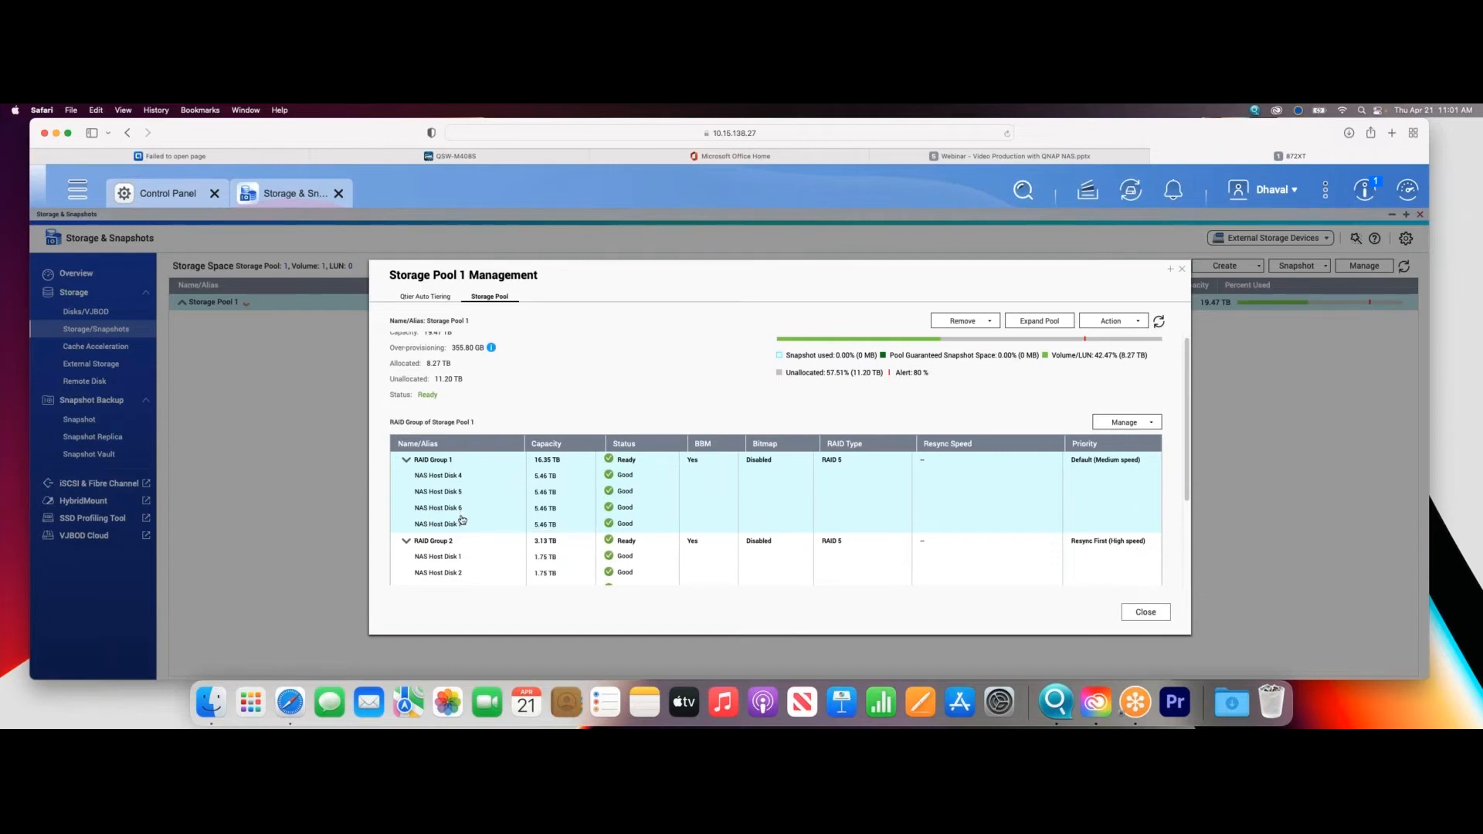
{"action": "scroll", "coordinate": [468, 570], "scroll_direction": "down", "scroll_amount": 2}
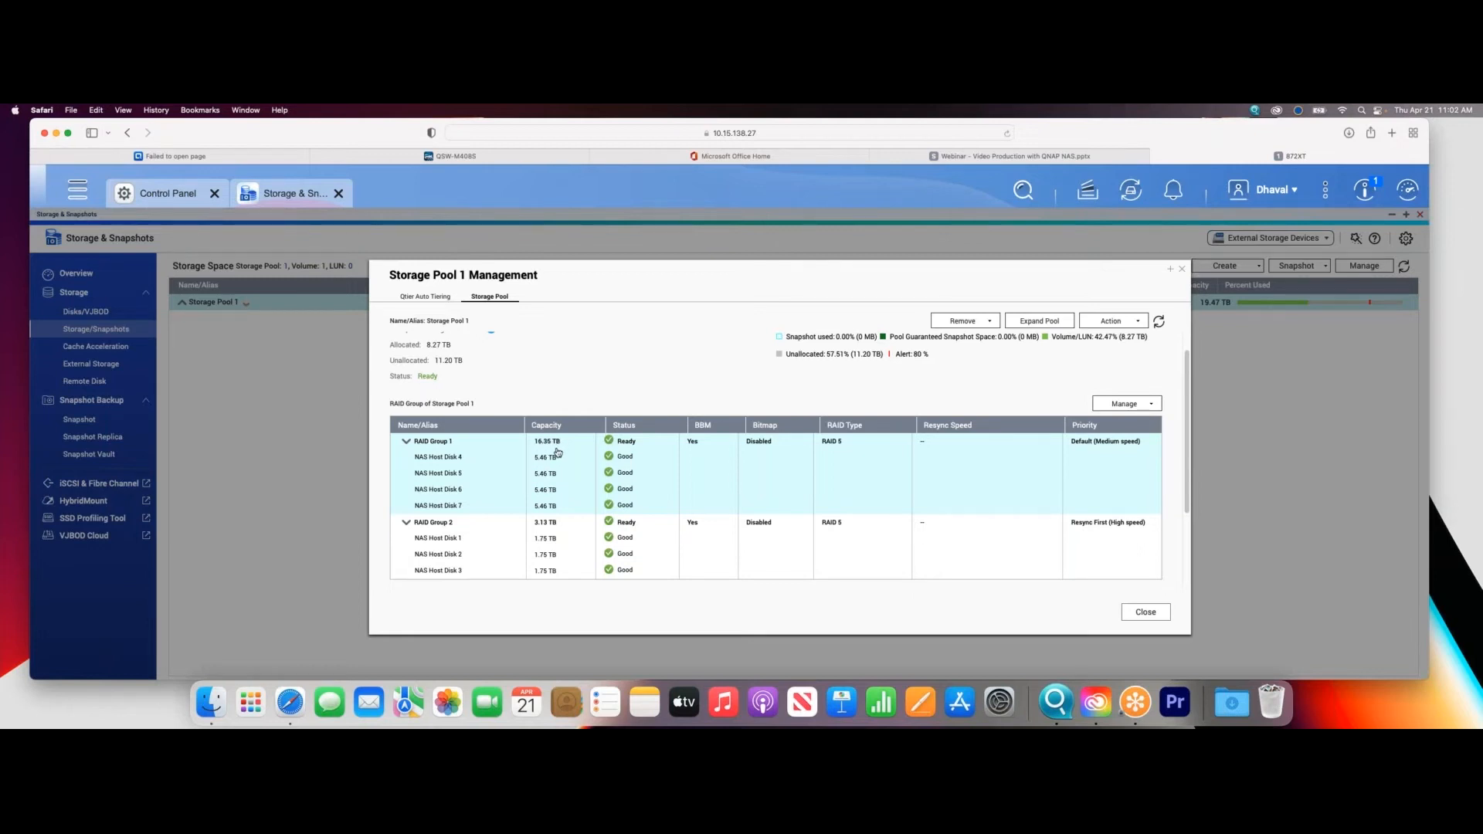
{"action": "left_click", "coordinate": [566, 546]}
- Review the automatic and manual modes in the Qtier auto-tiering schedule settings of Storage Pool 1, leaving them without applying
{"action": "left_click", "coordinate": [437, 298]}
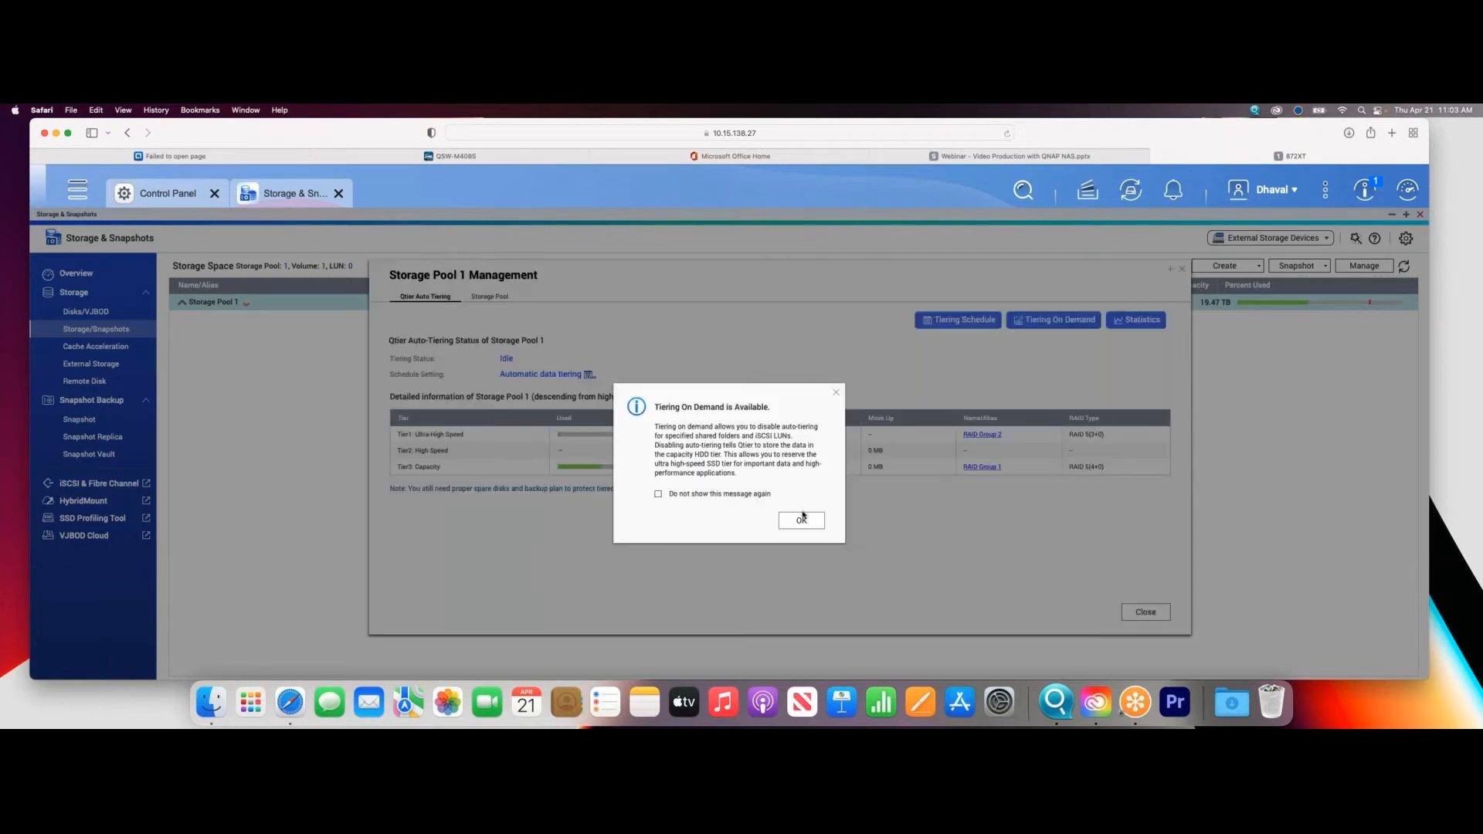
{"action": "left_click", "coordinate": [803, 527]}
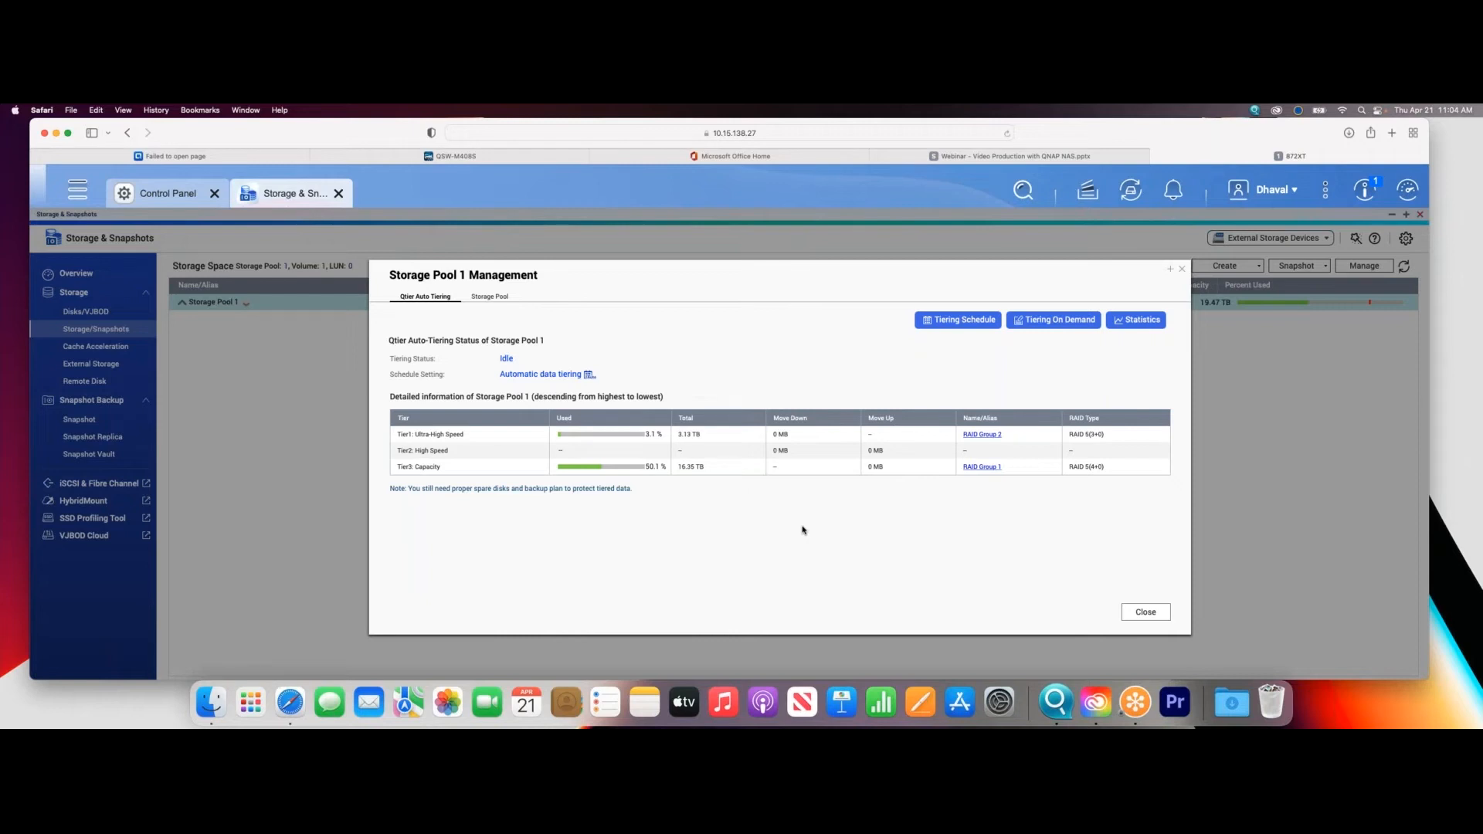
{"action": "left_click", "coordinate": [958, 320]}
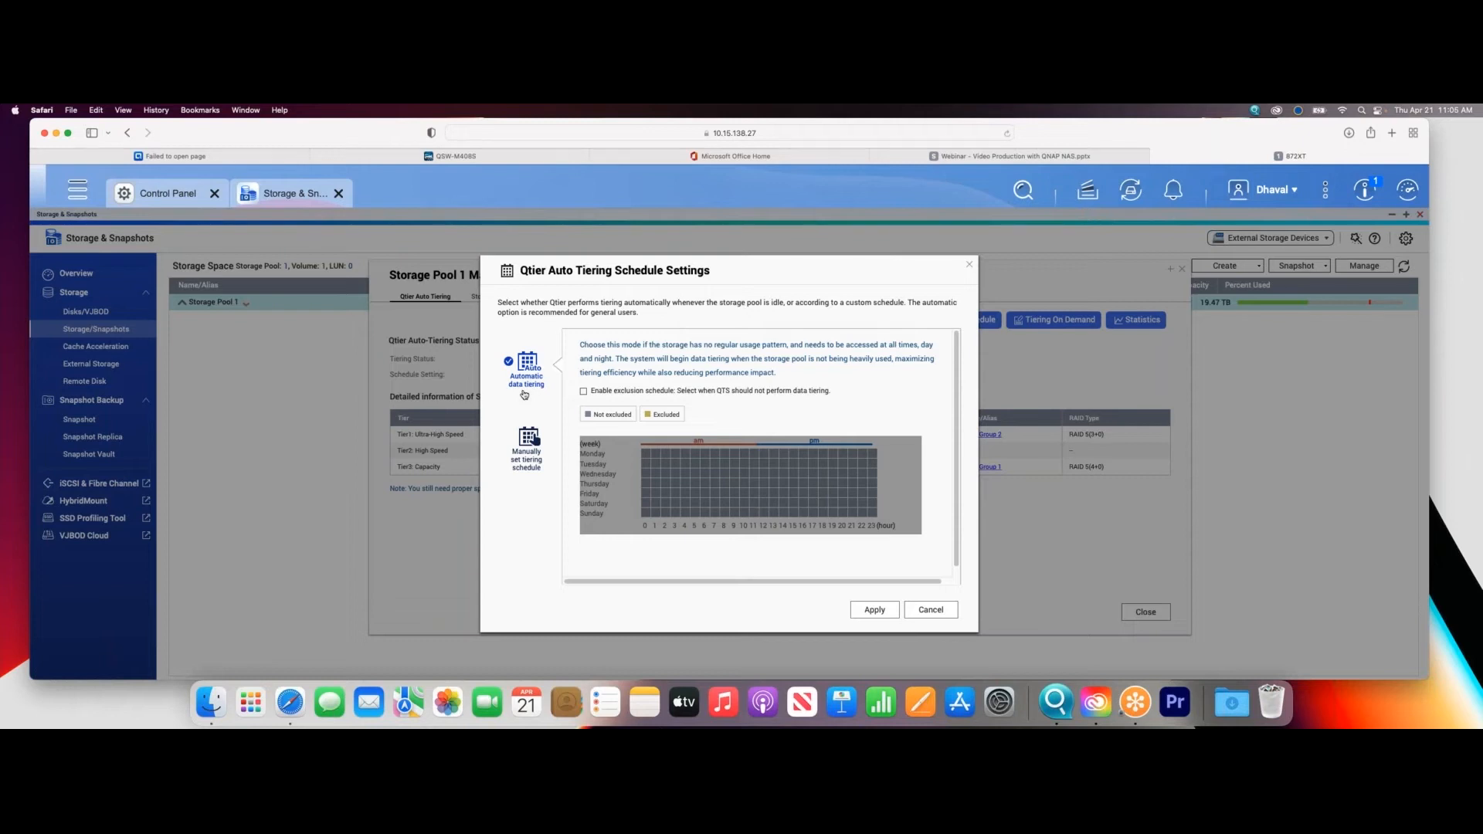
{"action": "left_click", "coordinate": [529, 445]}
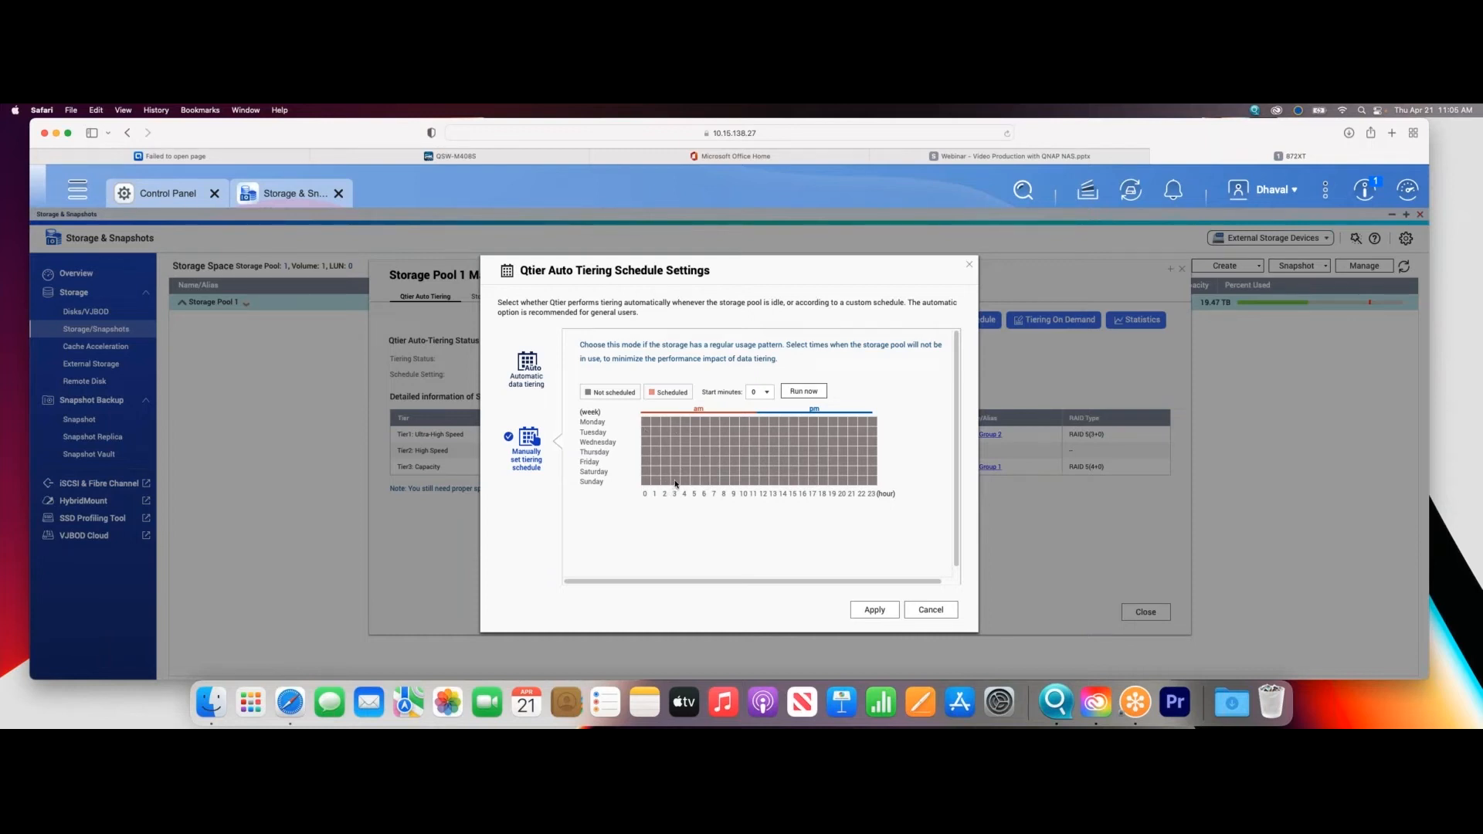
{"action": "left_click", "coordinate": [528, 368]}
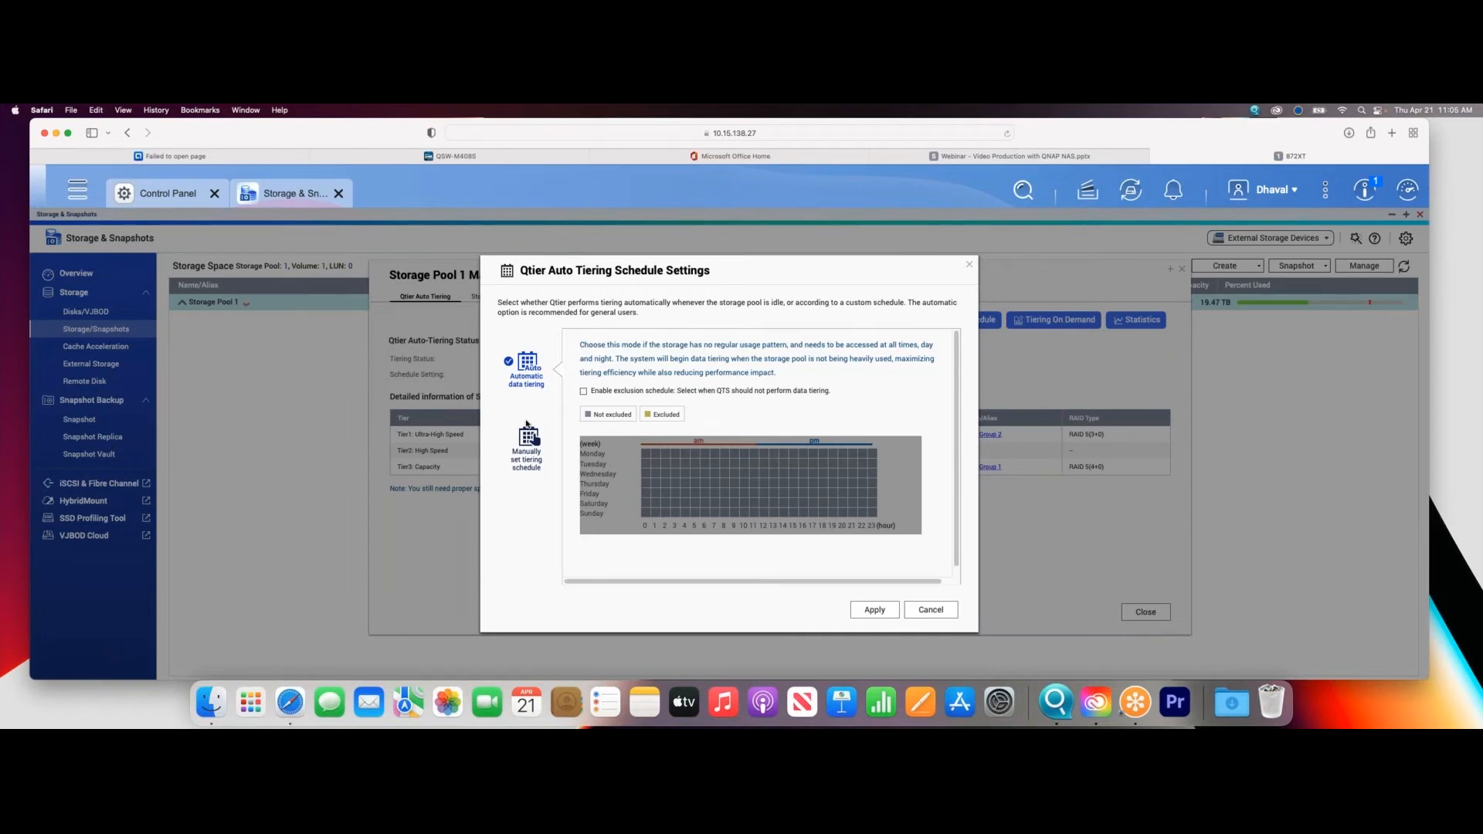
{"action": "left_click", "coordinate": [941, 613]}
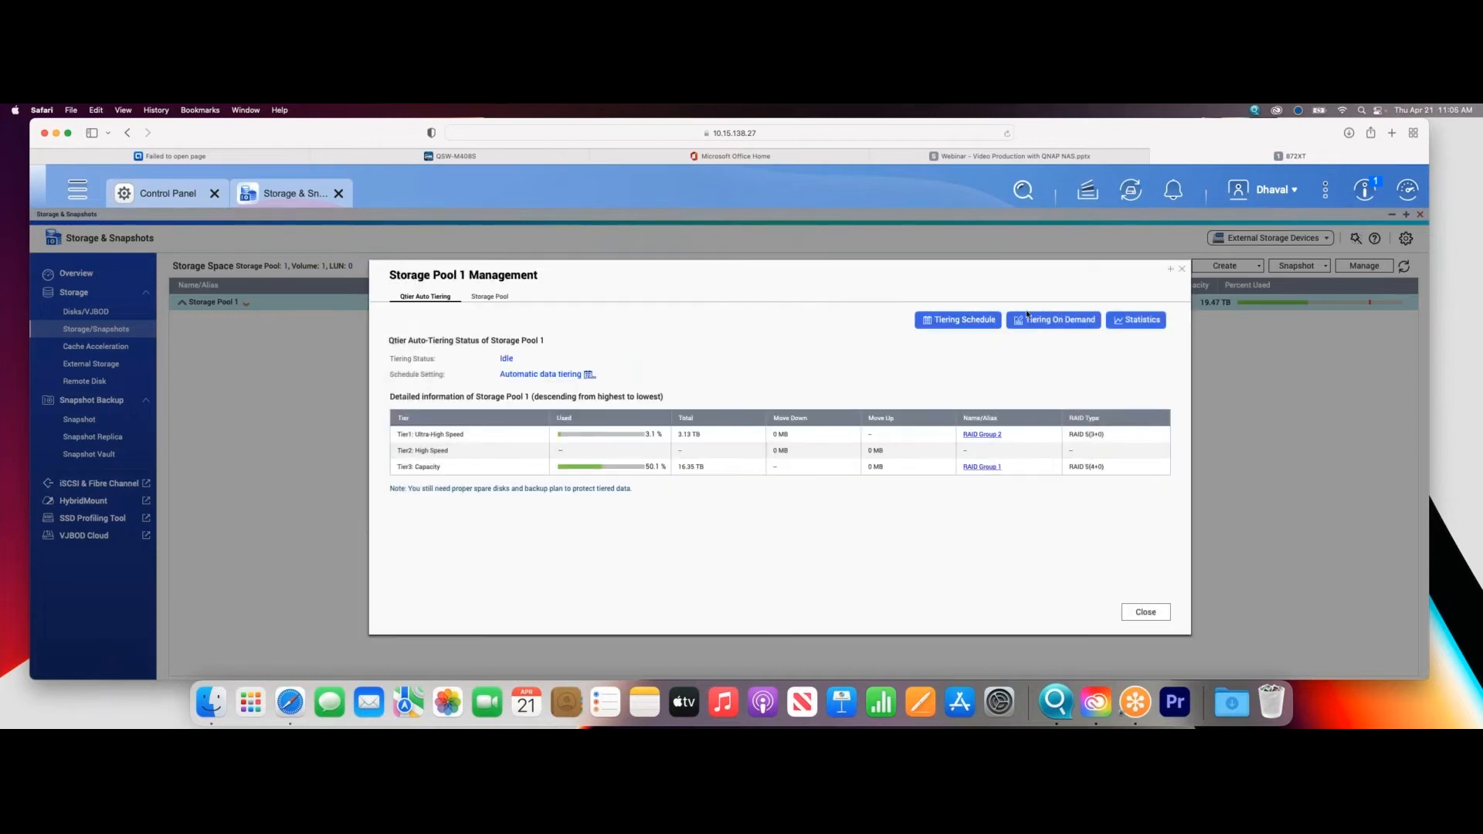
- Enable auto-tiering for the NAB2022 shared folder on DataVol1 through Tiering On Demand and apply it
{"action": "left_click", "coordinate": [1029, 319]}
{"action": "left_click", "coordinate": [584, 378]}
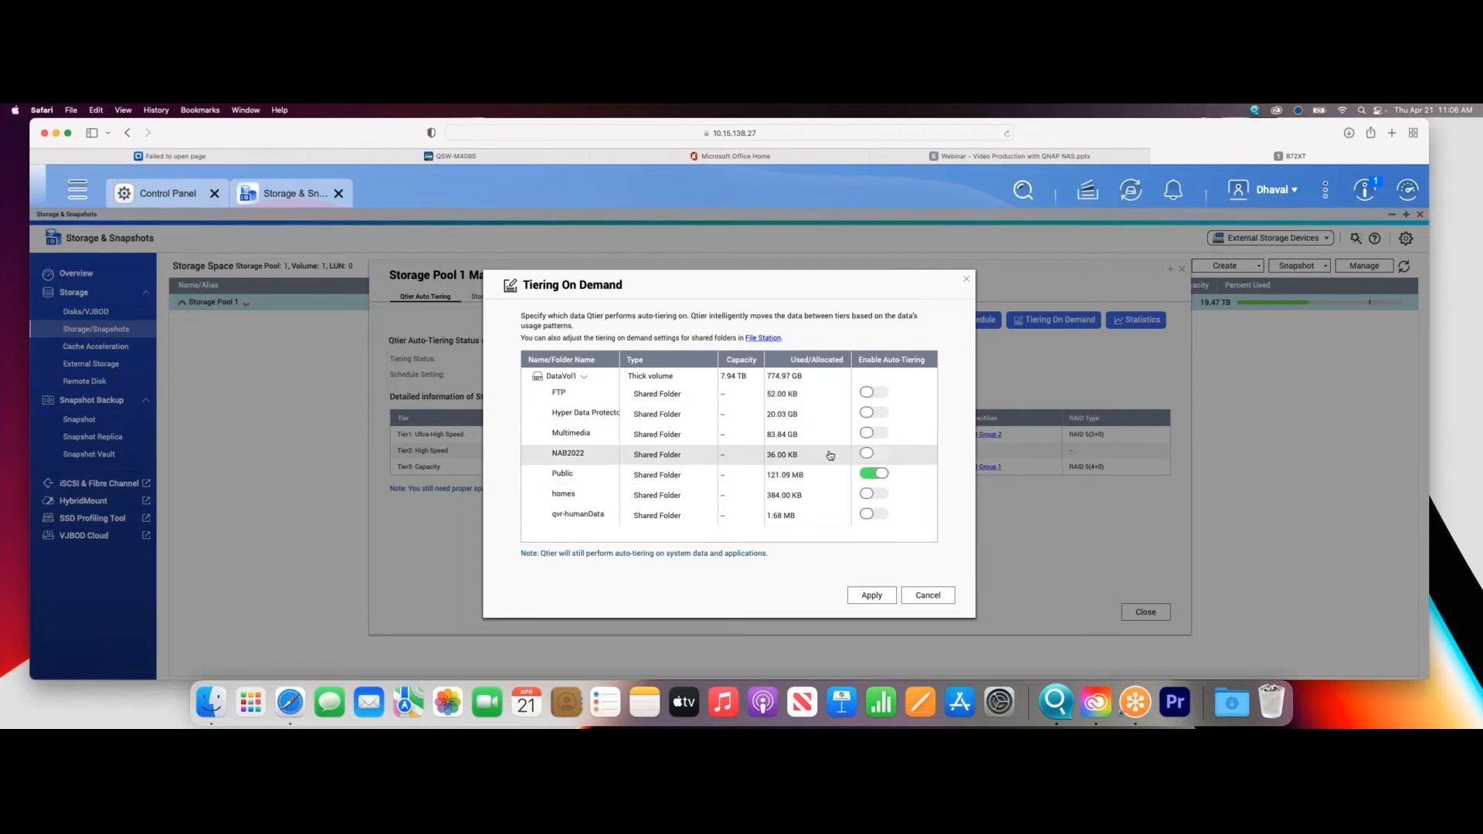
{"action": "left_click", "coordinate": [874, 454]}
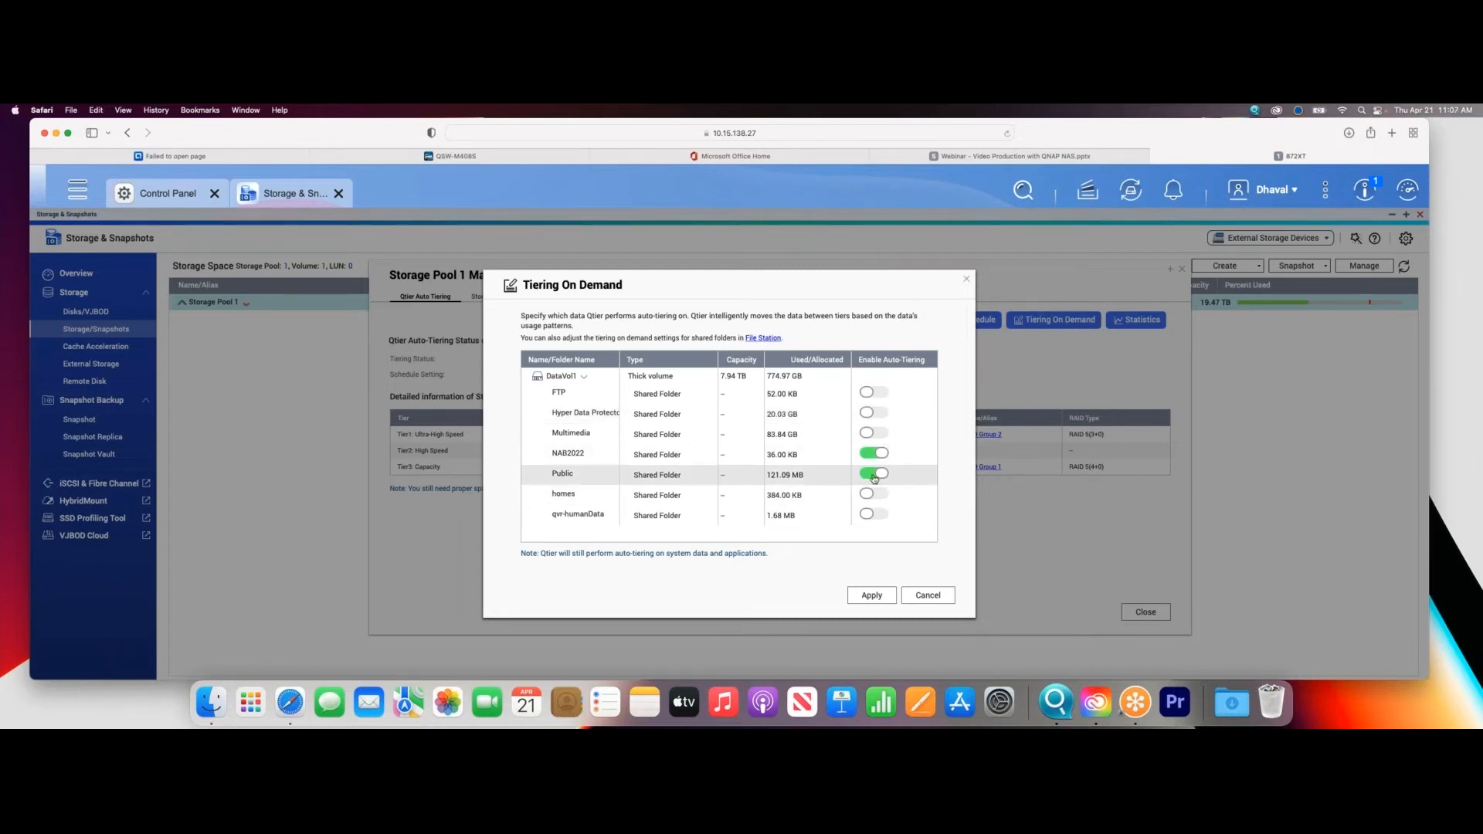
{"action": "left_click", "coordinate": [868, 596]}
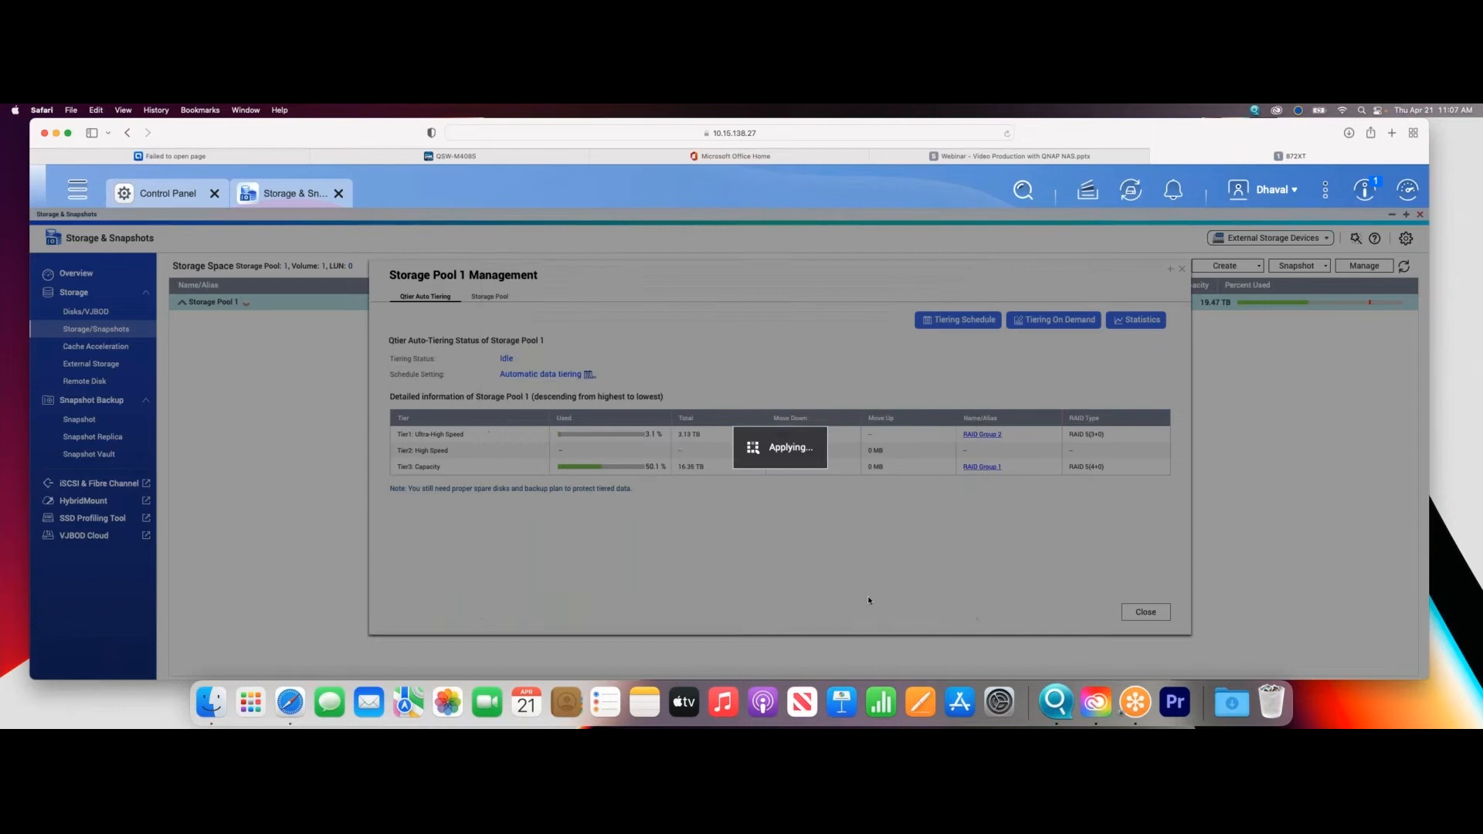
{"action": "left_click", "coordinate": [823, 467]}
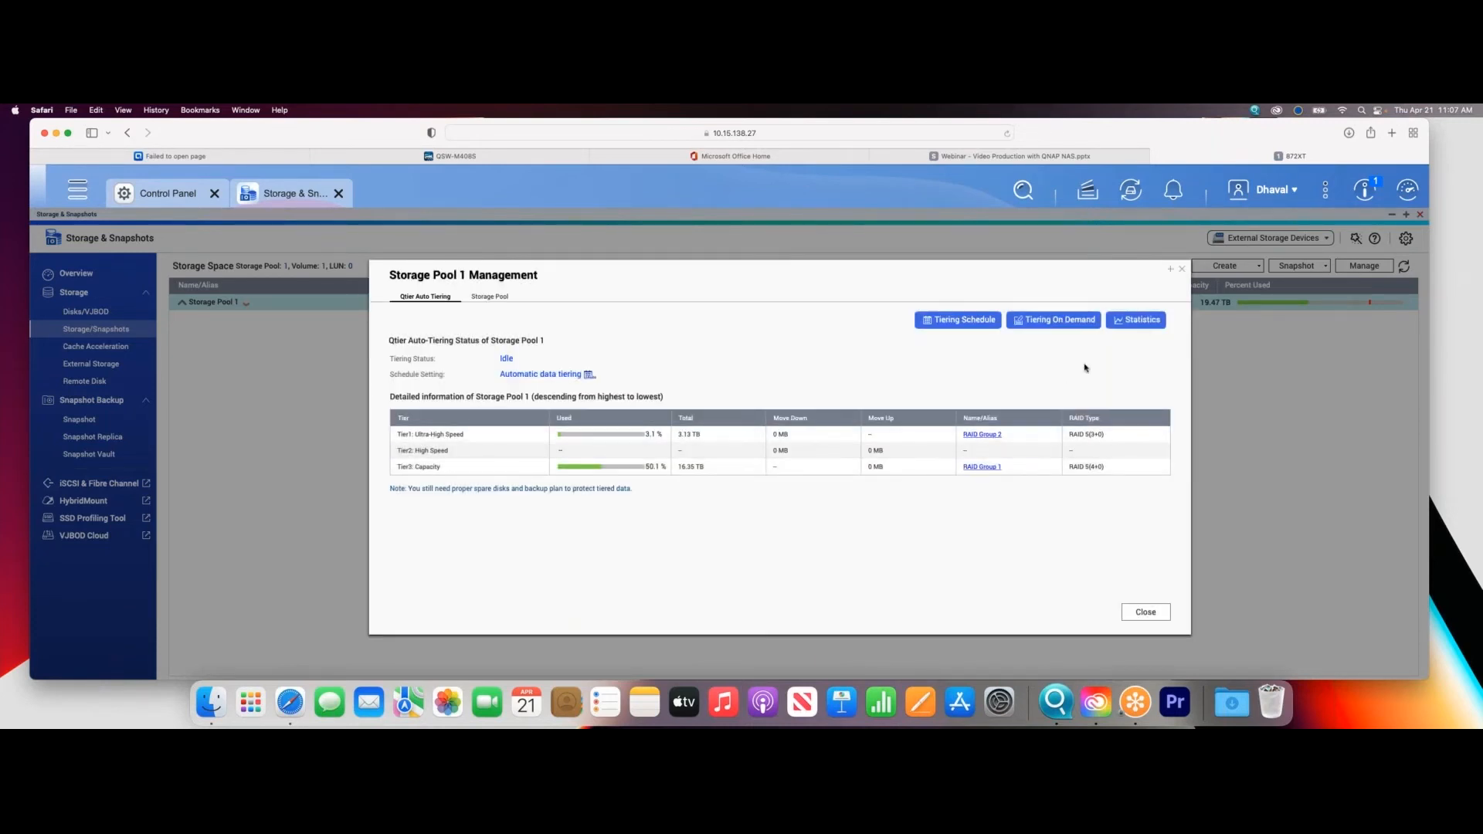
- Review the Qtier auto-tiering statistics, close the pool management, and expand Storage Pool 1 to list its volume
{"action": "left_click", "coordinate": [1131, 320]}
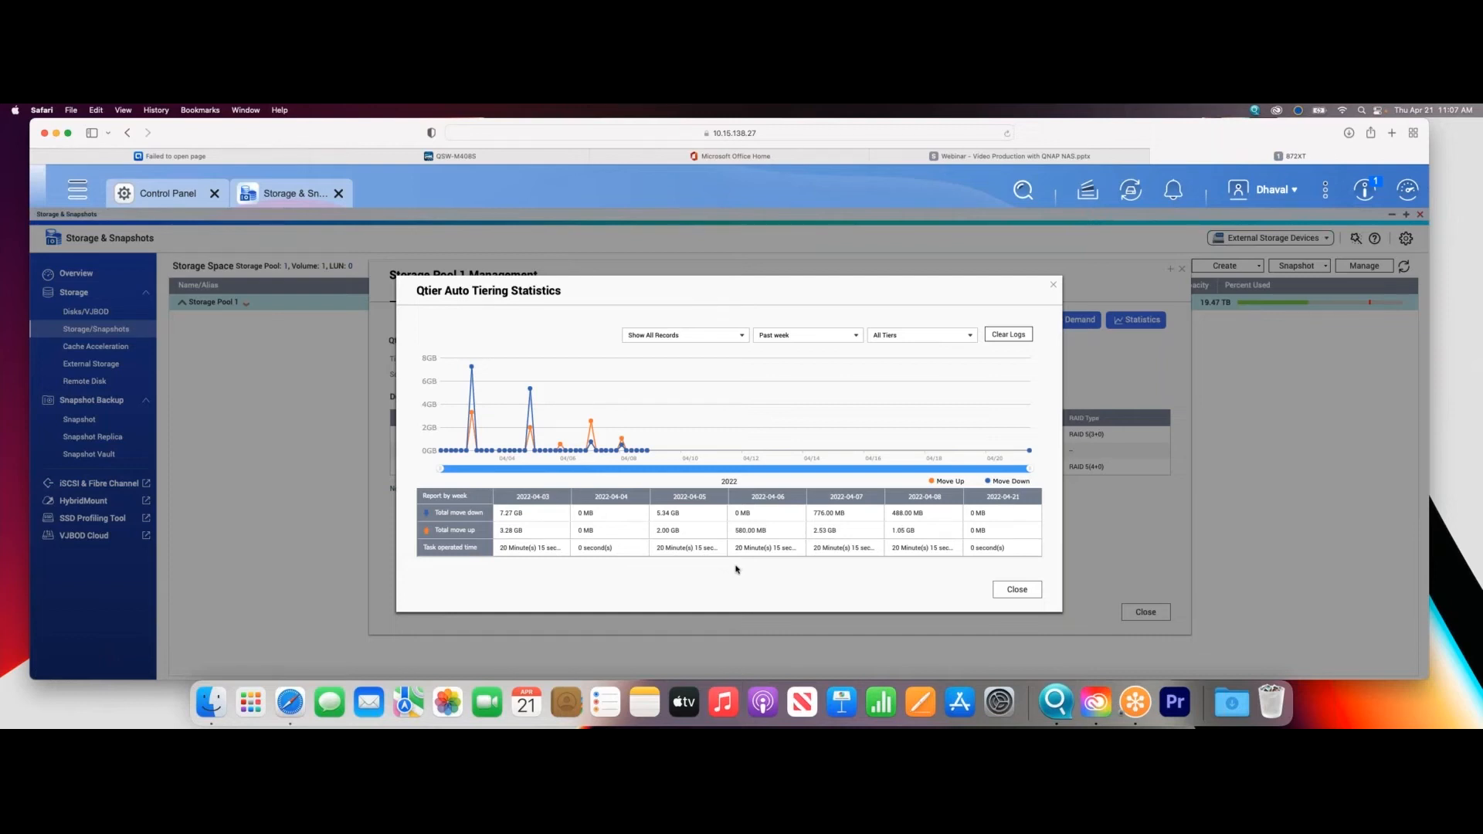
{"action": "left_click", "coordinate": [1009, 591]}
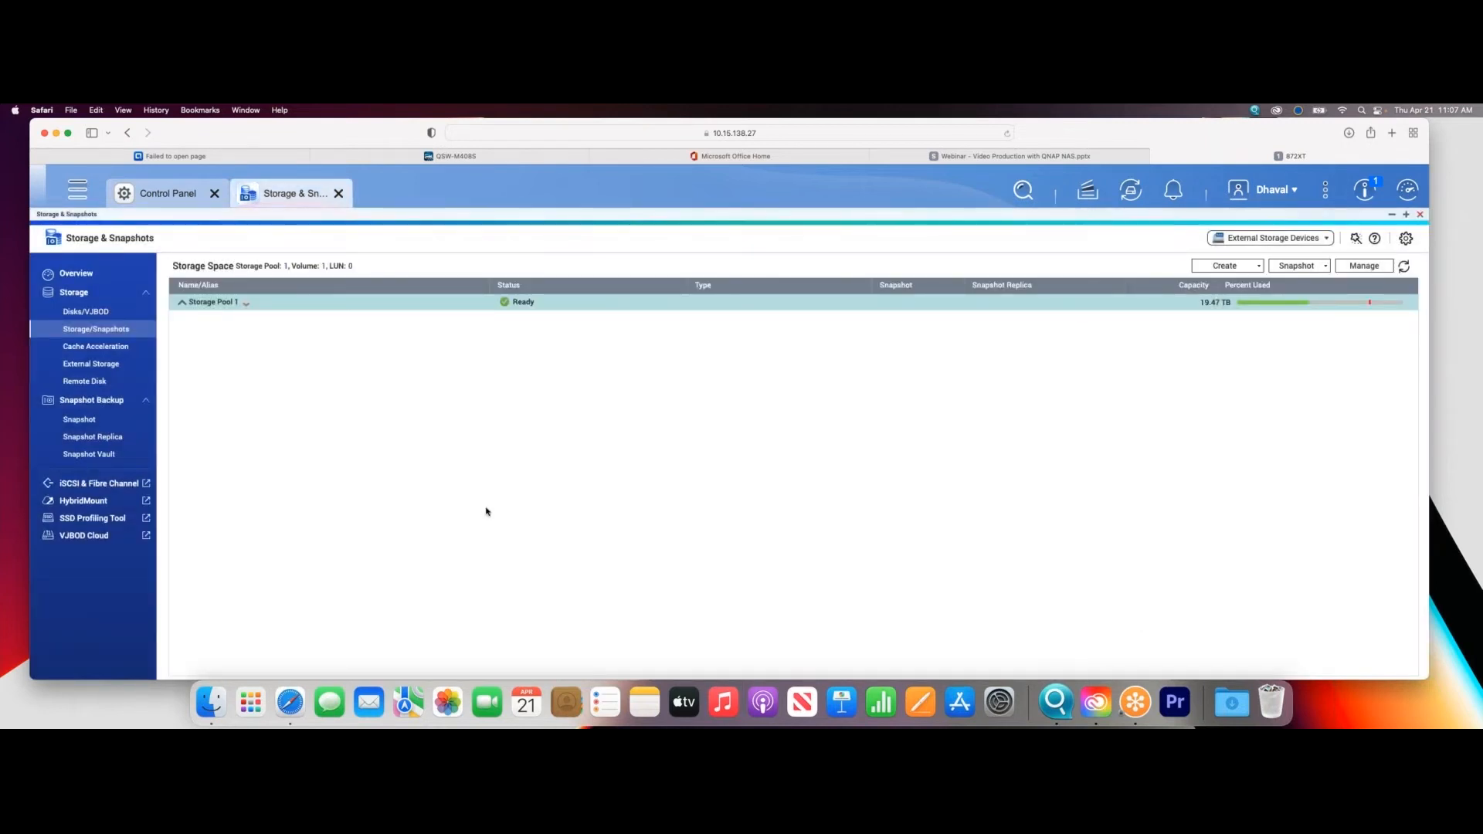
{"action": "left_click", "coordinate": [182, 303]}
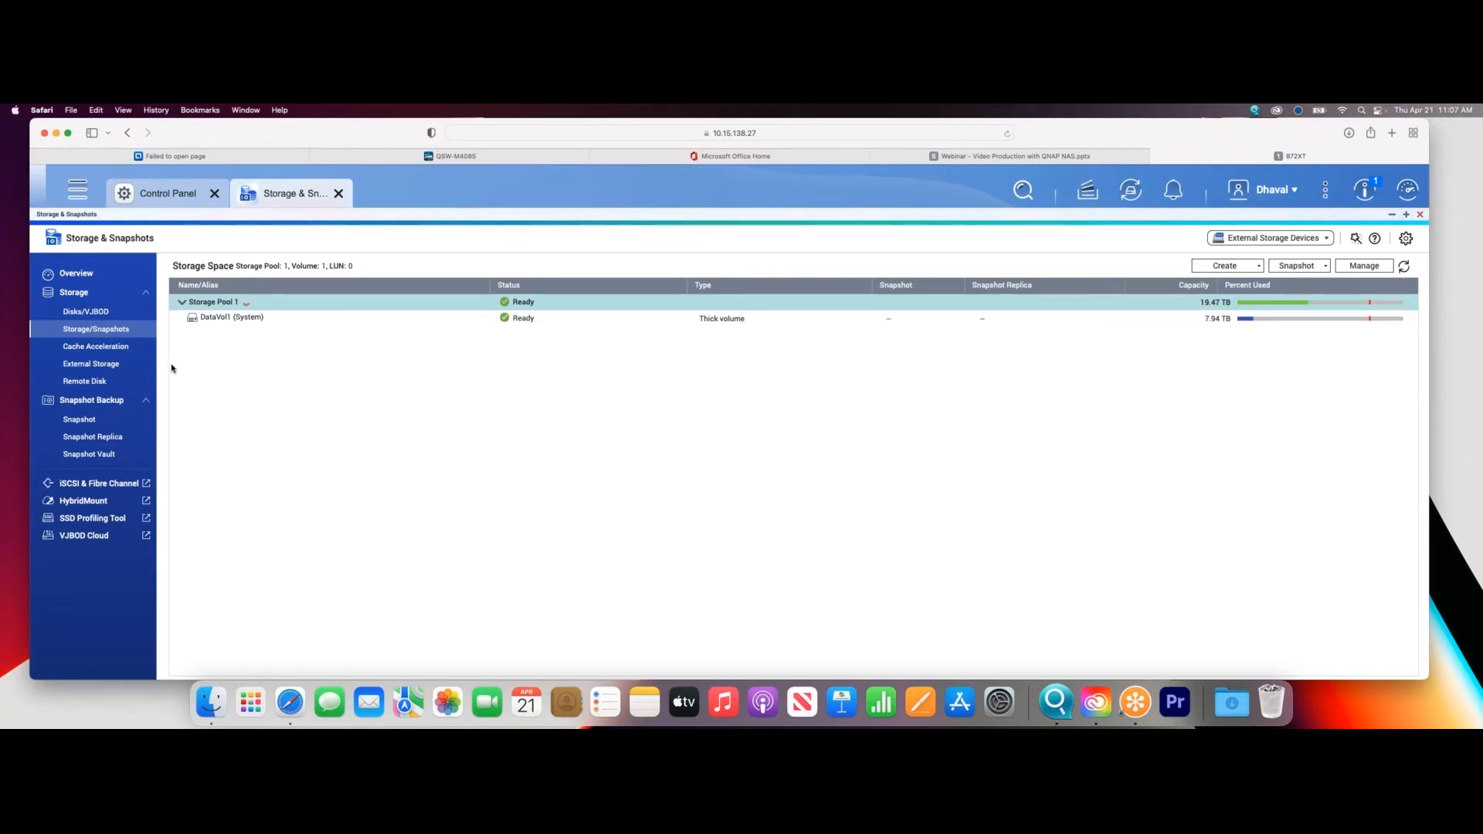
- Look at the cache acceleration page, the details of M.2 SSD 1 and Disk 8, and the storage space overview
{"action": "left_click", "coordinate": [133, 351]}
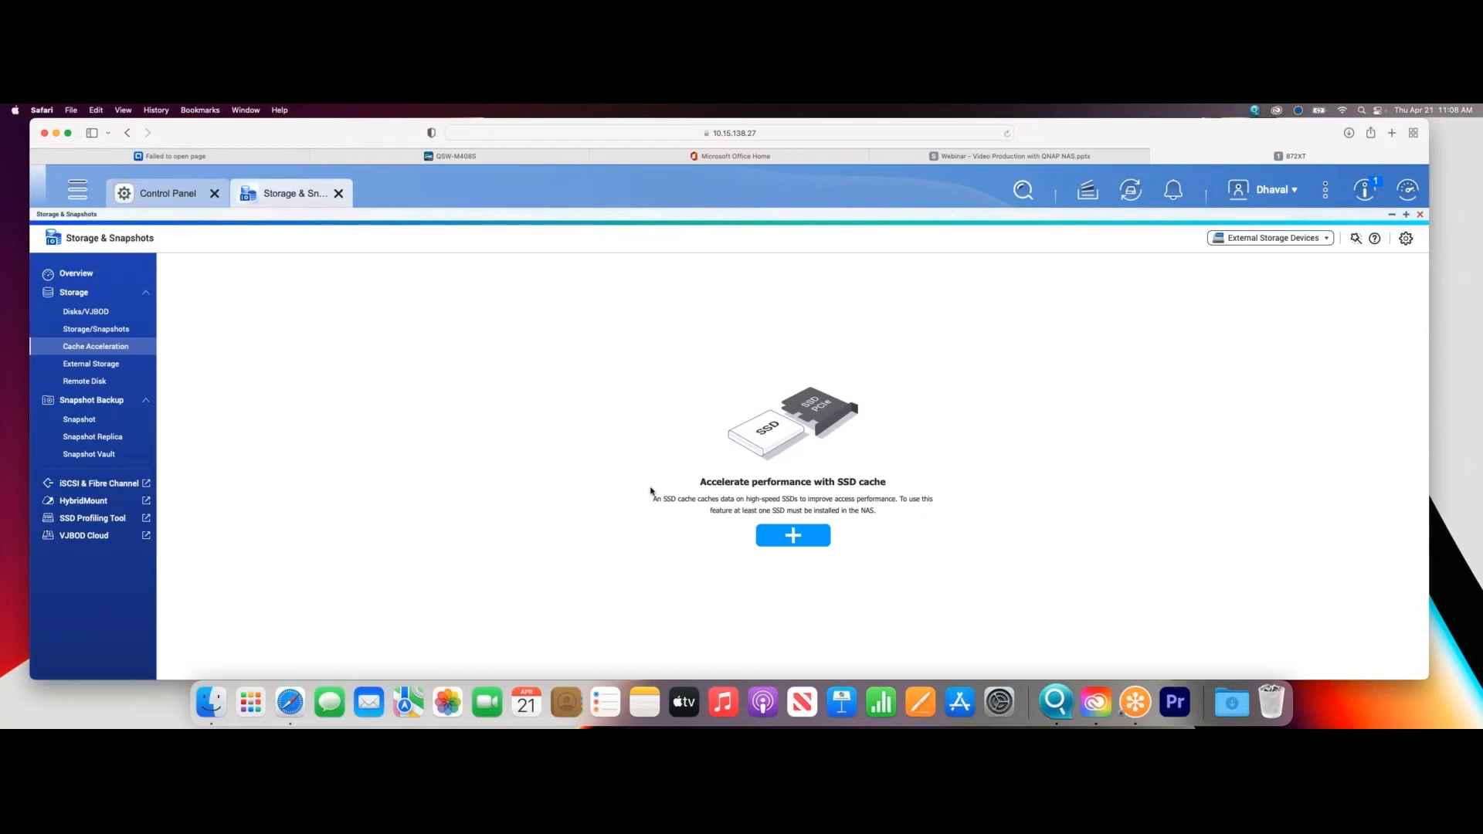
{"action": "left_click", "coordinate": [96, 329]}
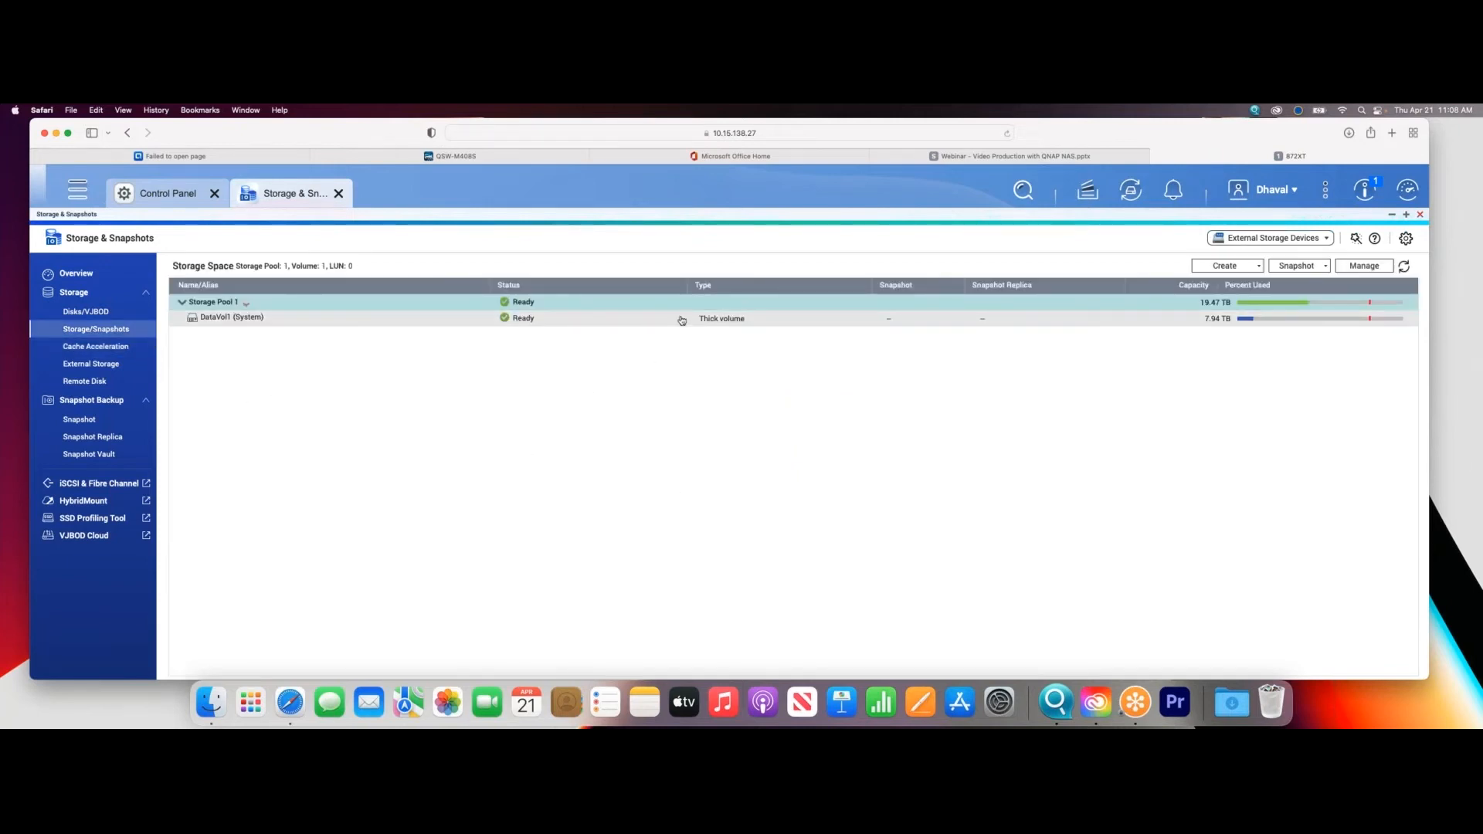
{"action": "left_click", "coordinate": [116, 317]}
{"action": "left_click", "coordinate": [230, 406]}
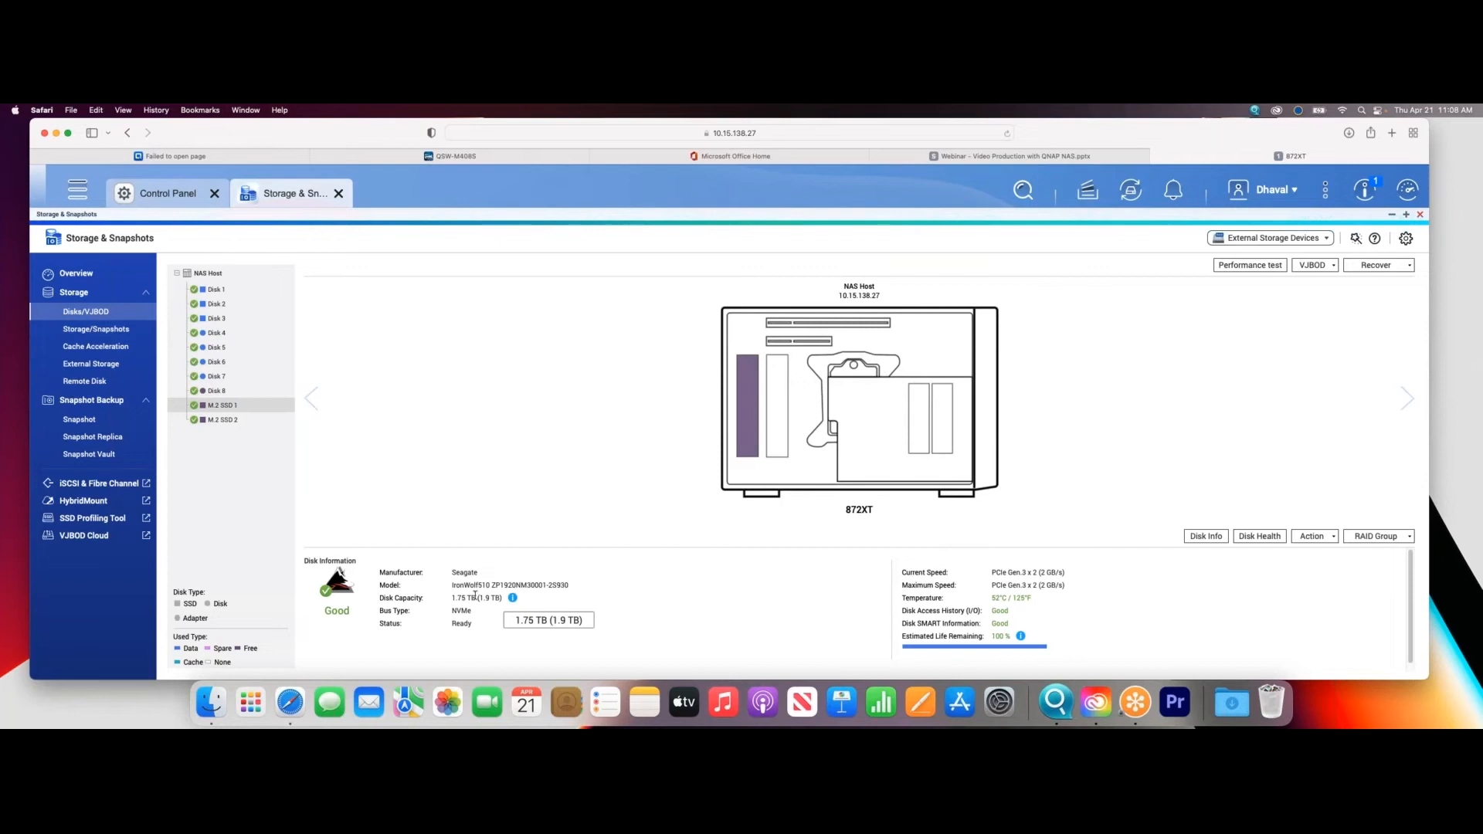
{"action": "mouse_move", "coordinate": [227, 420]}
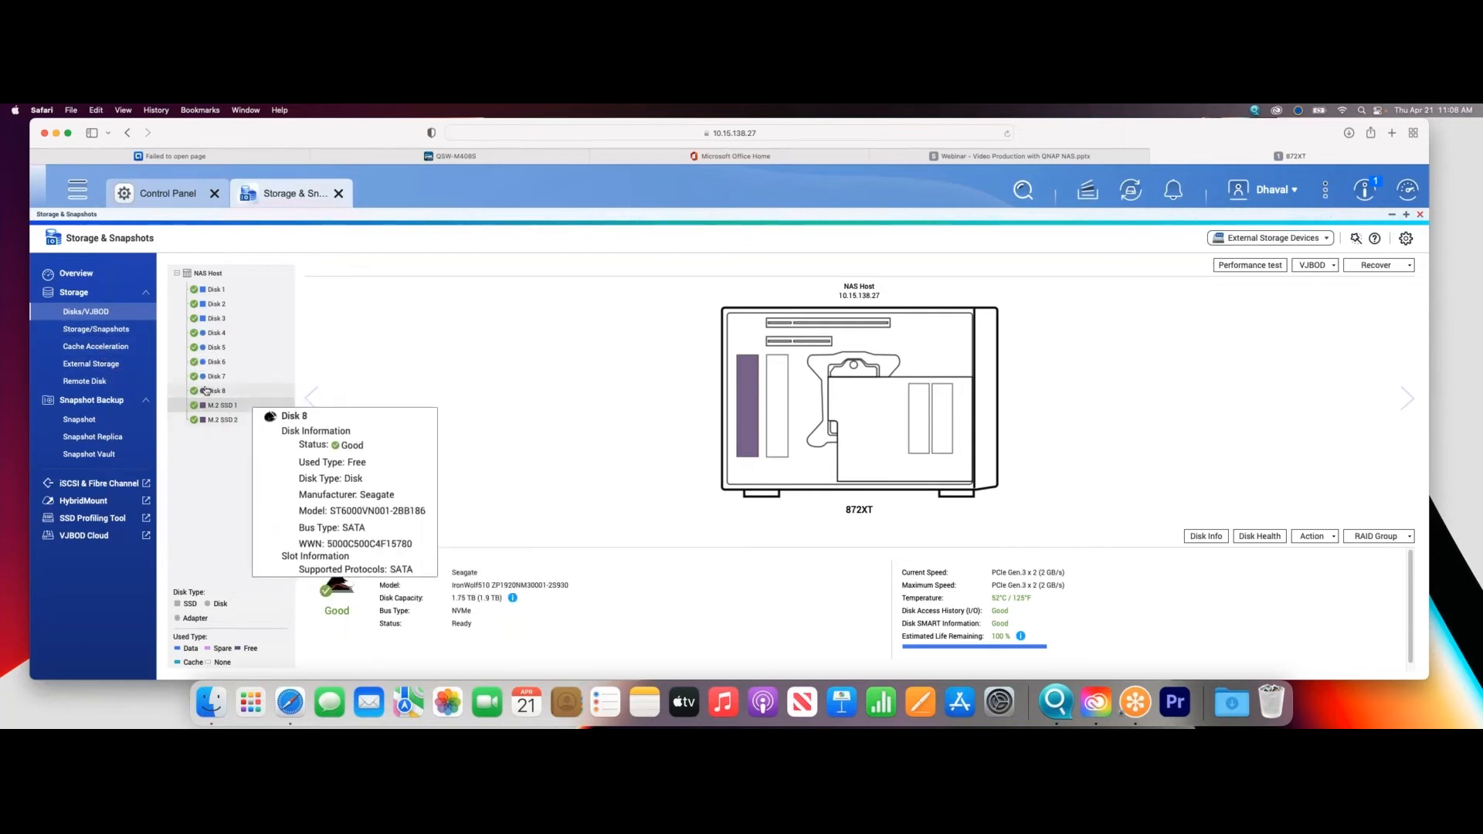
{"action": "left_click", "coordinate": [108, 328]}
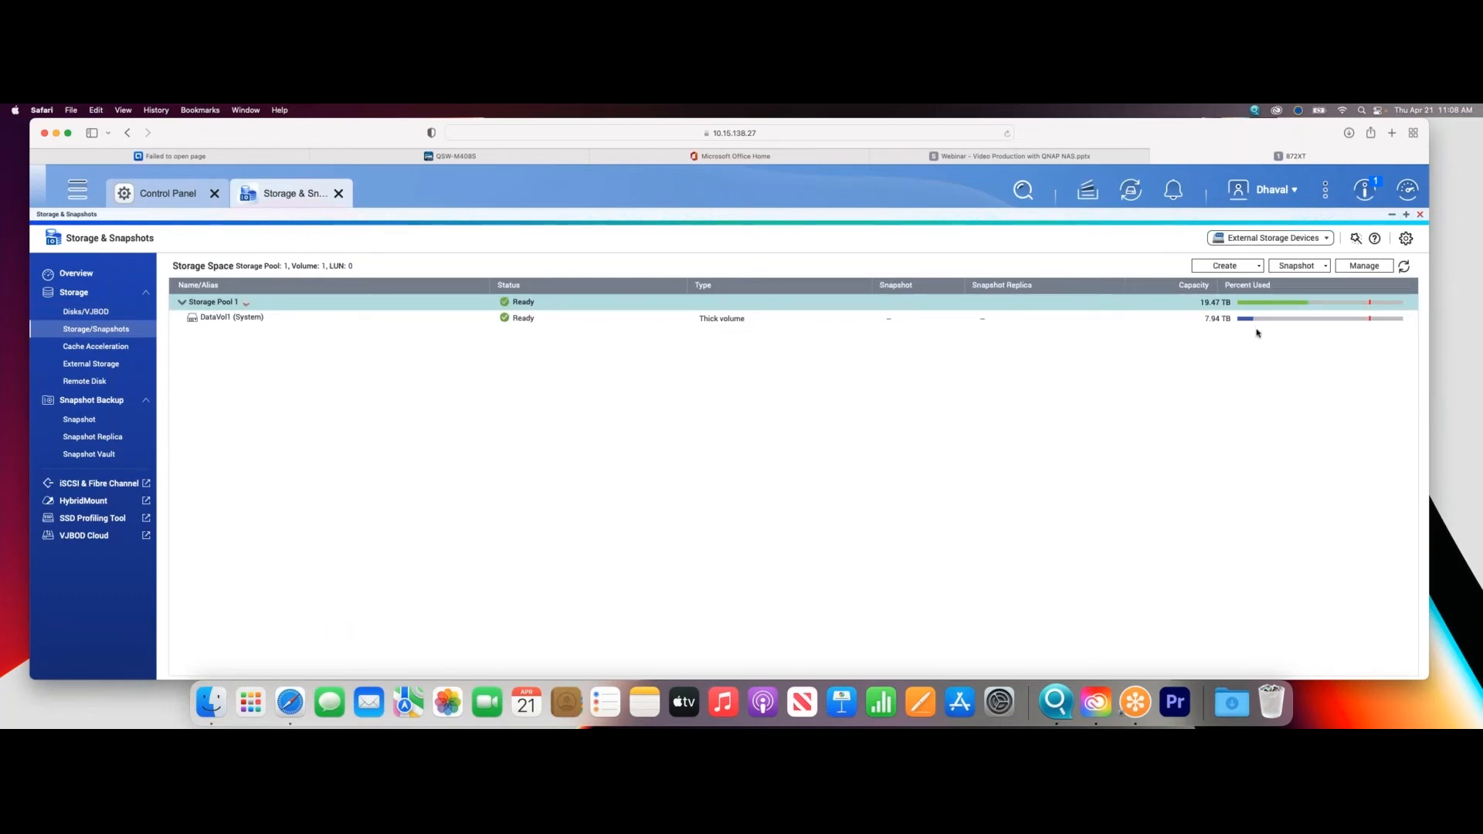
- Start creating an SSD cache and select M.2 SSD 1 and M.2 SSD 2 as its disks
{"action": "left_click", "coordinate": [128, 352]}
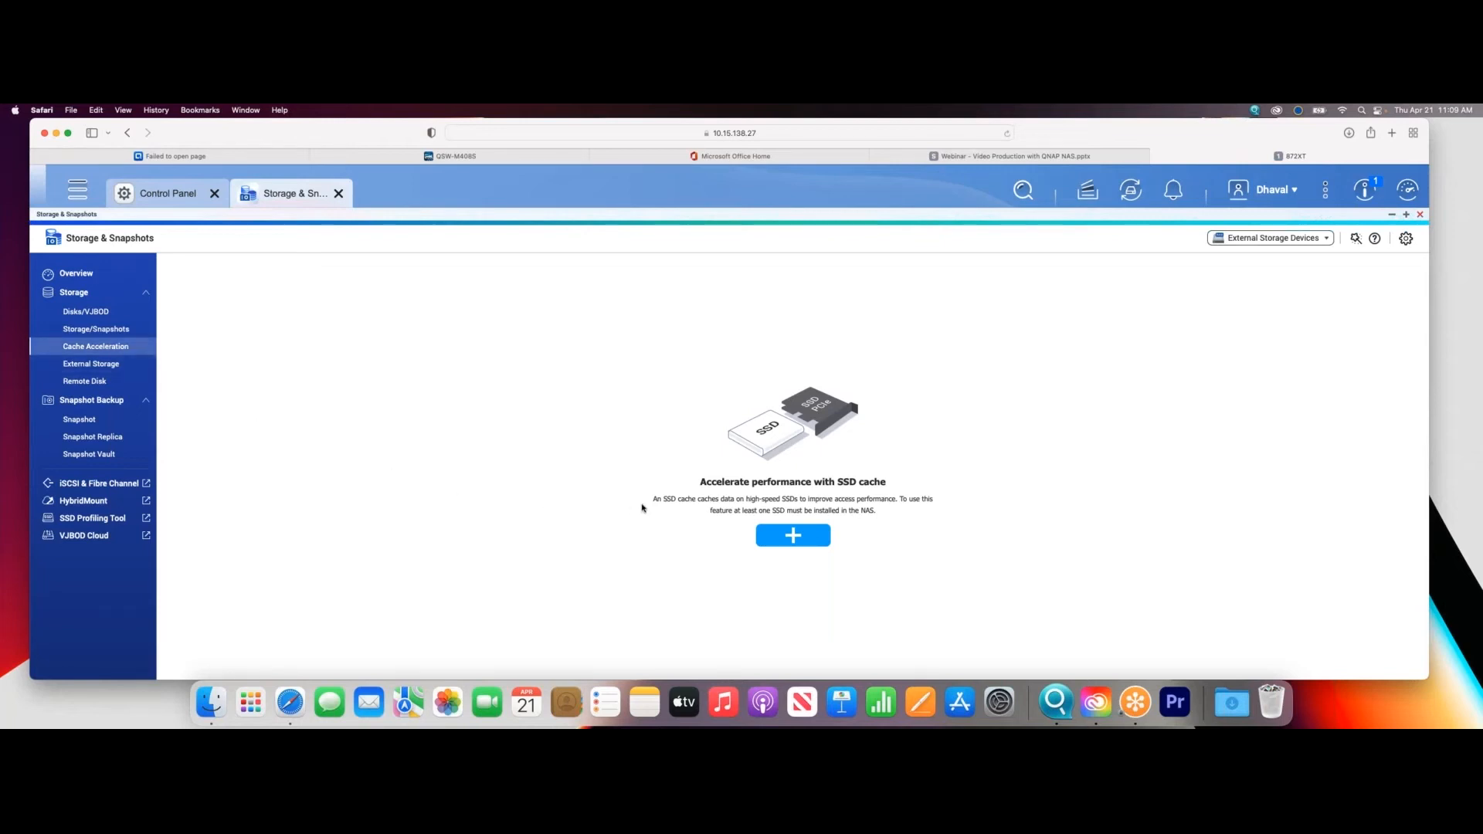
{"action": "left_click", "coordinate": [801, 536]}
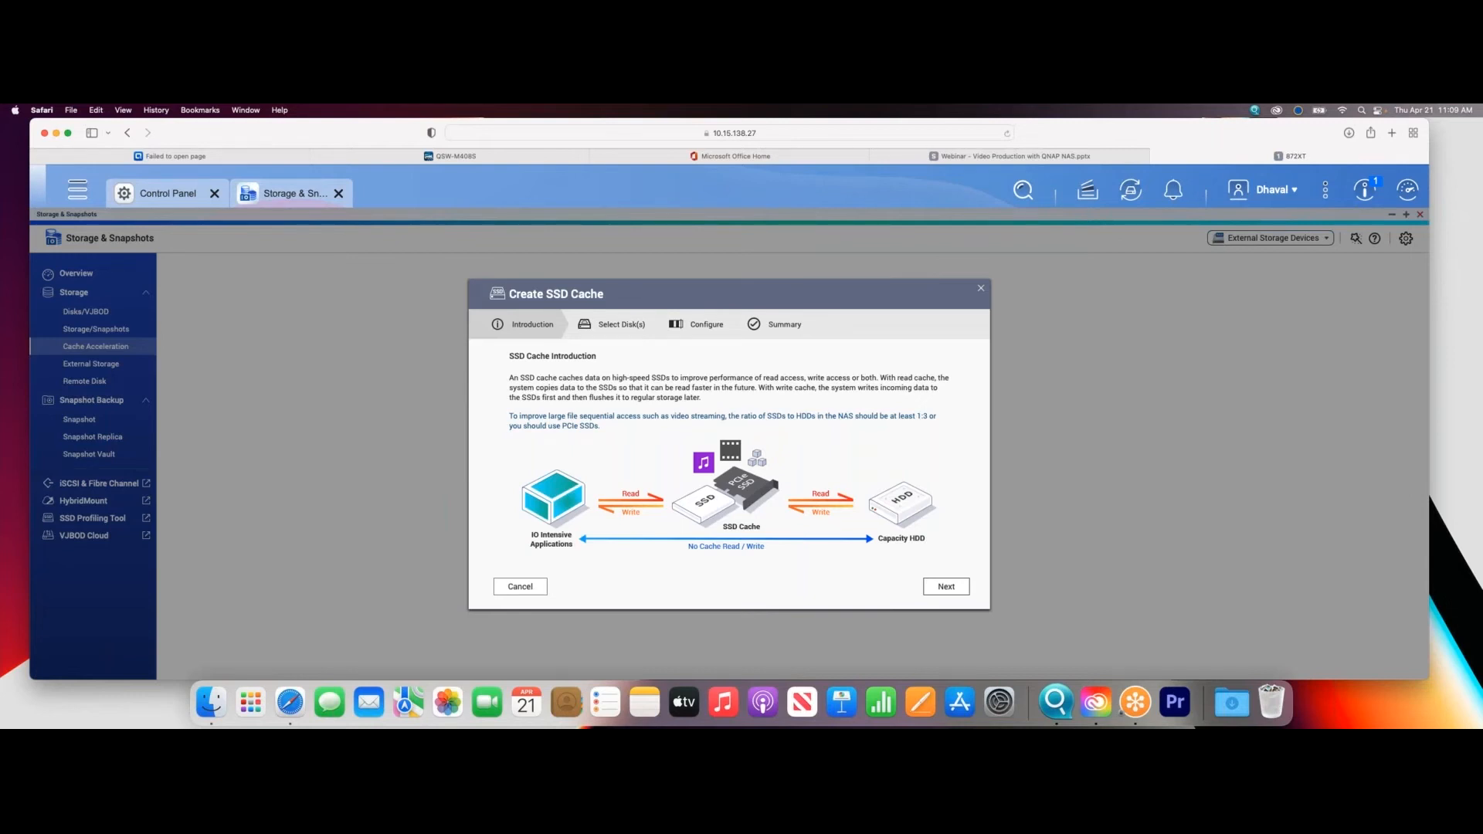
{"action": "left_click", "coordinate": [633, 452]}
{"action": "left_click_drag", "start_coordinate": [702, 288], "coordinate": [566, 288]}
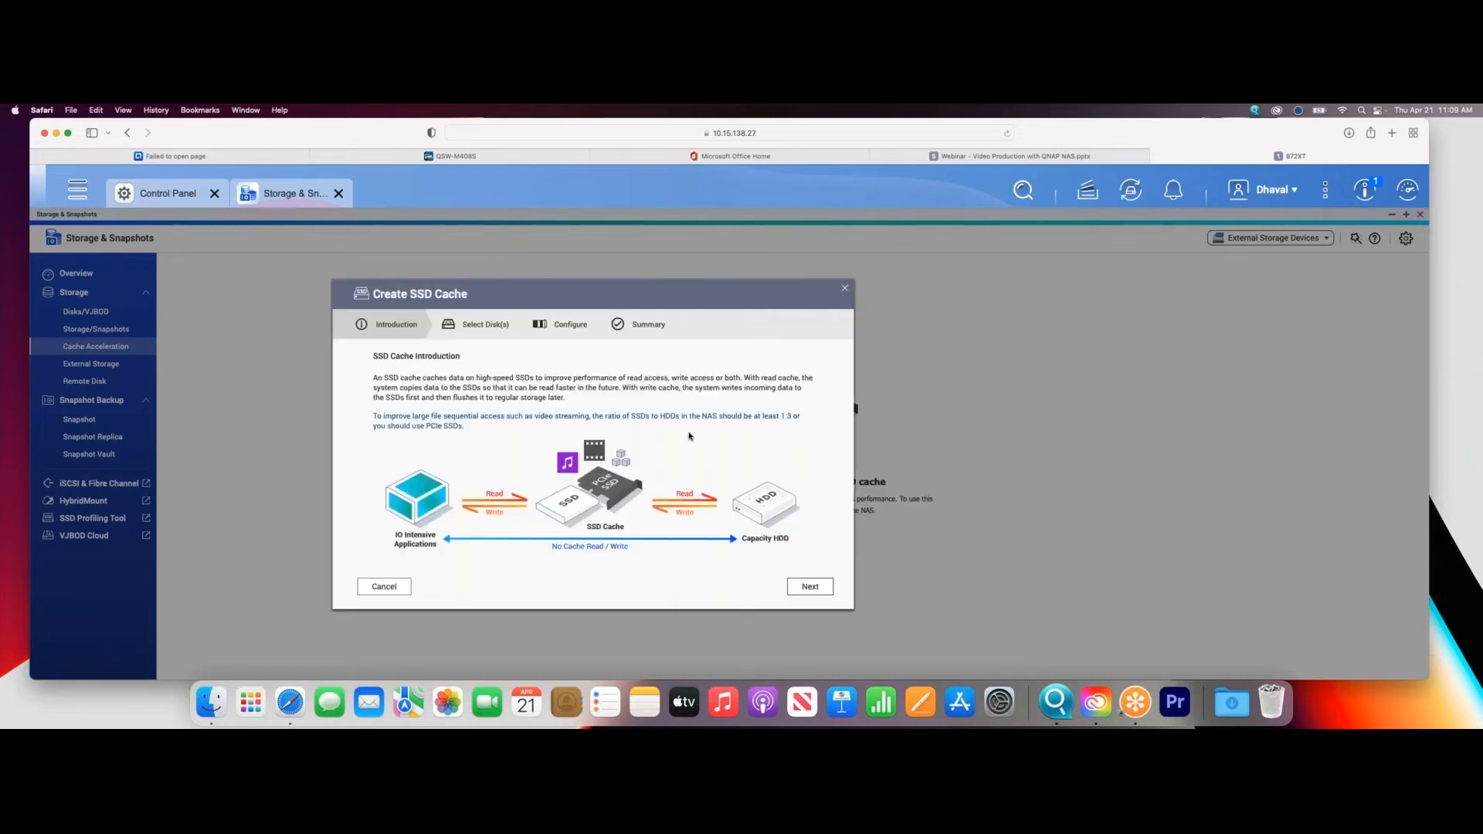
{"action": "left_click", "coordinate": [820, 587]}
{"action": "scroll", "coordinate": [541, 463], "scroll_direction": "down", "scroll_amount": 3}
{"action": "left_click", "coordinate": [382, 458]}
{"action": "left_click", "coordinate": [382, 475]}
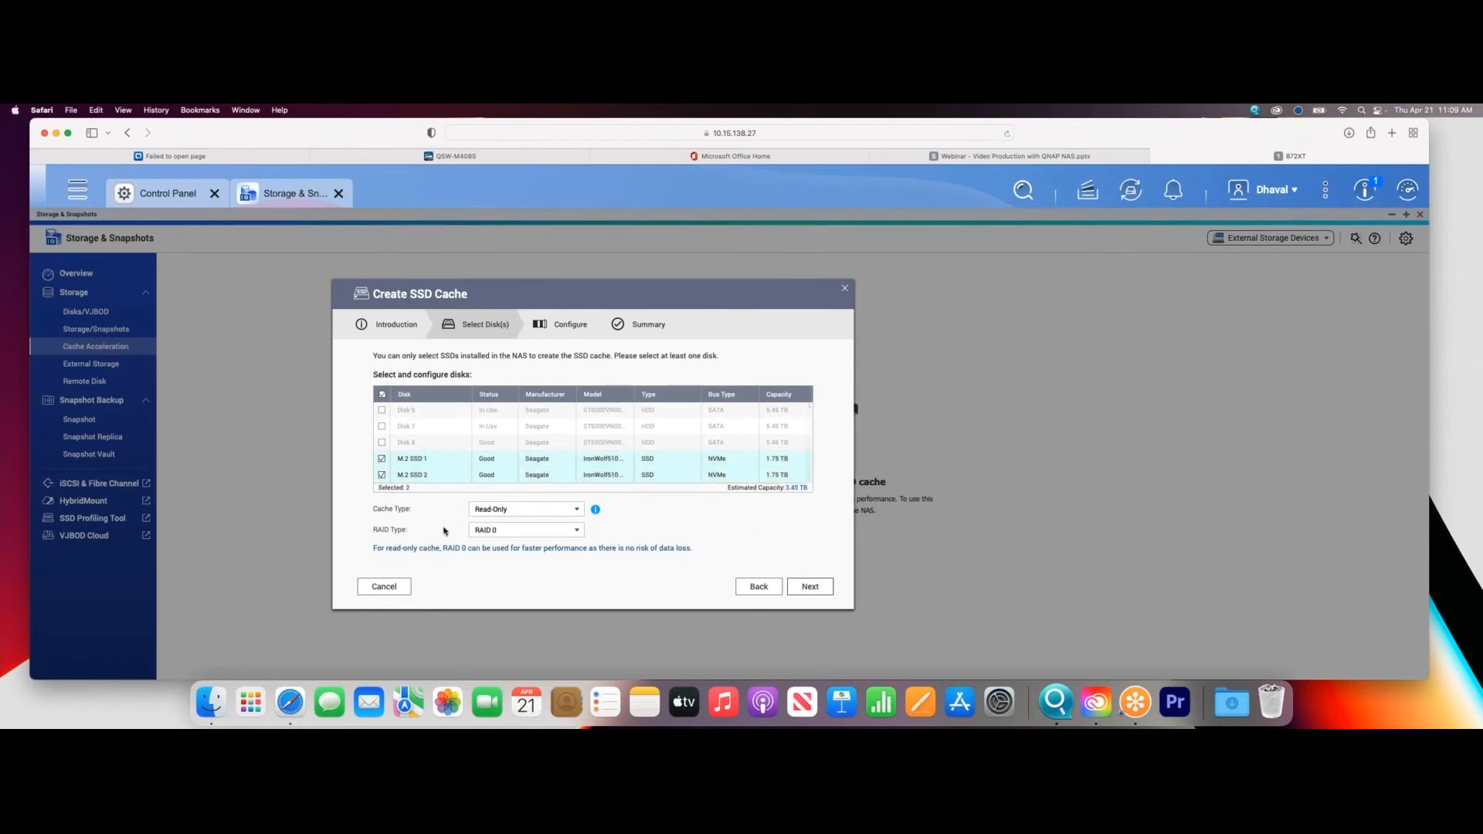
- Review the available cache types and the RAID types offered for a read-only SSD cache
{"action": "left_click", "coordinate": [502, 511]}
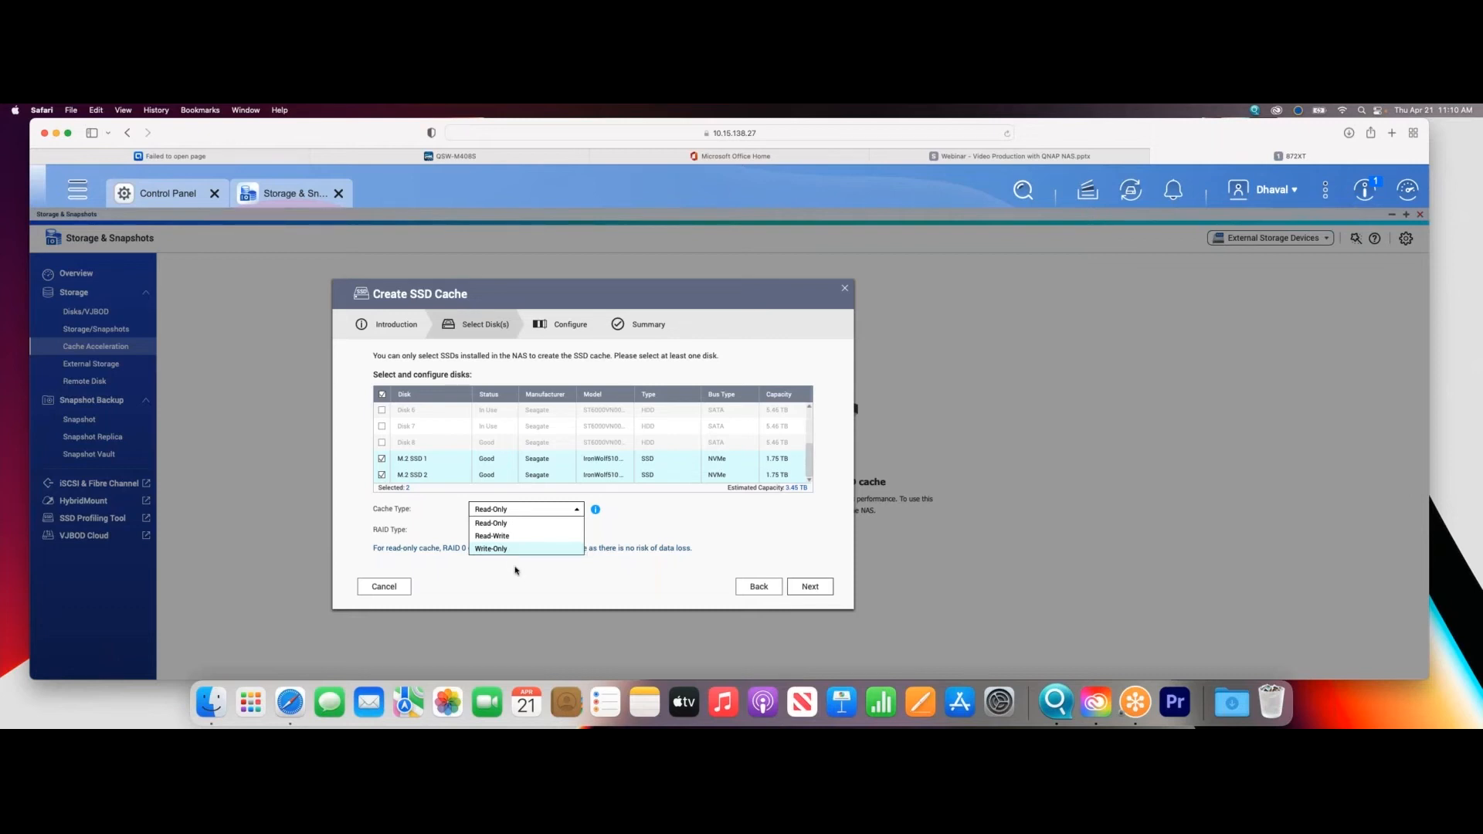
{"action": "left_click", "coordinate": [495, 523]}
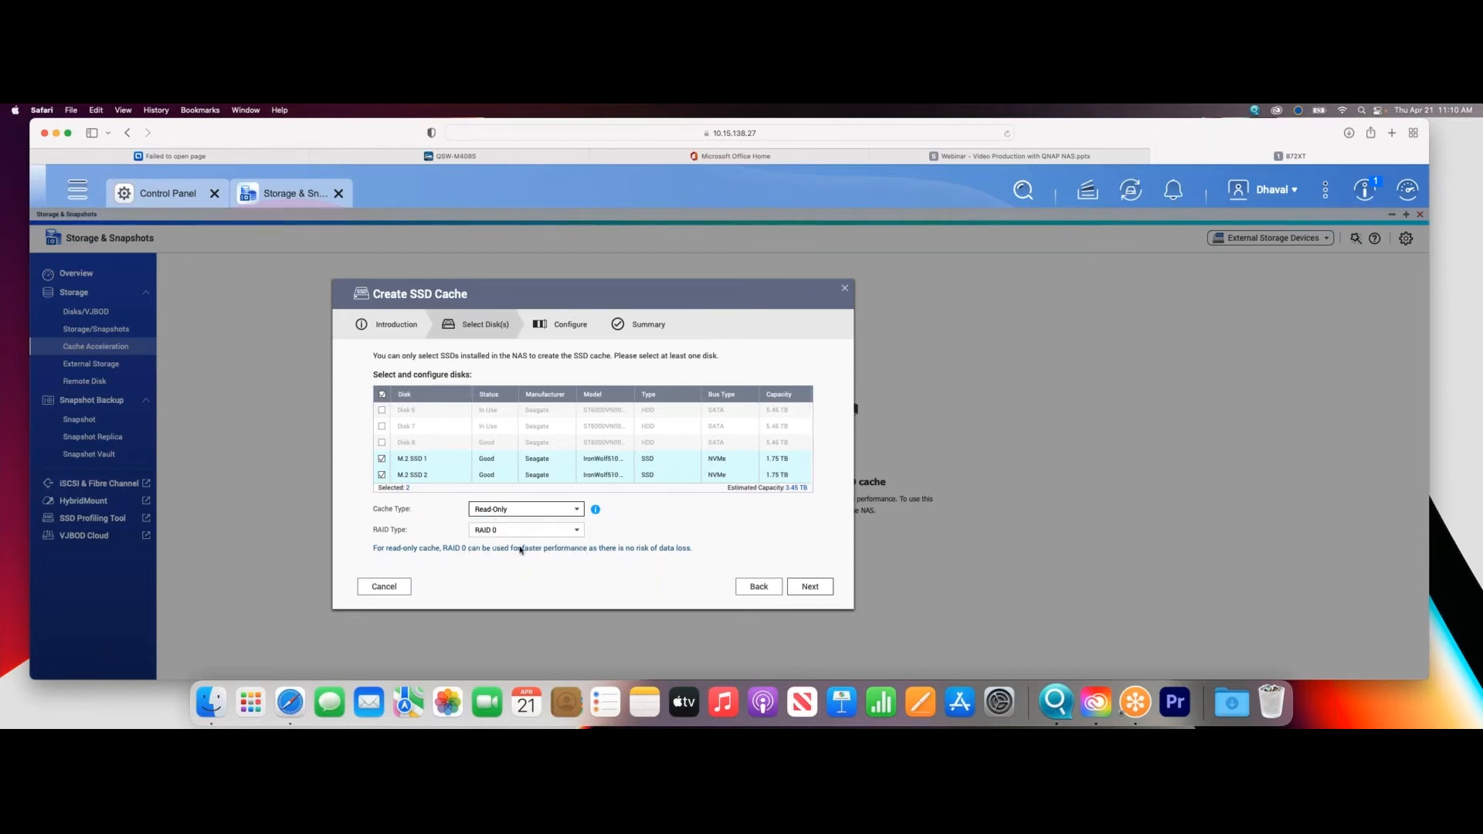
{"action": "left_click", "coordinate": [498, 530]}
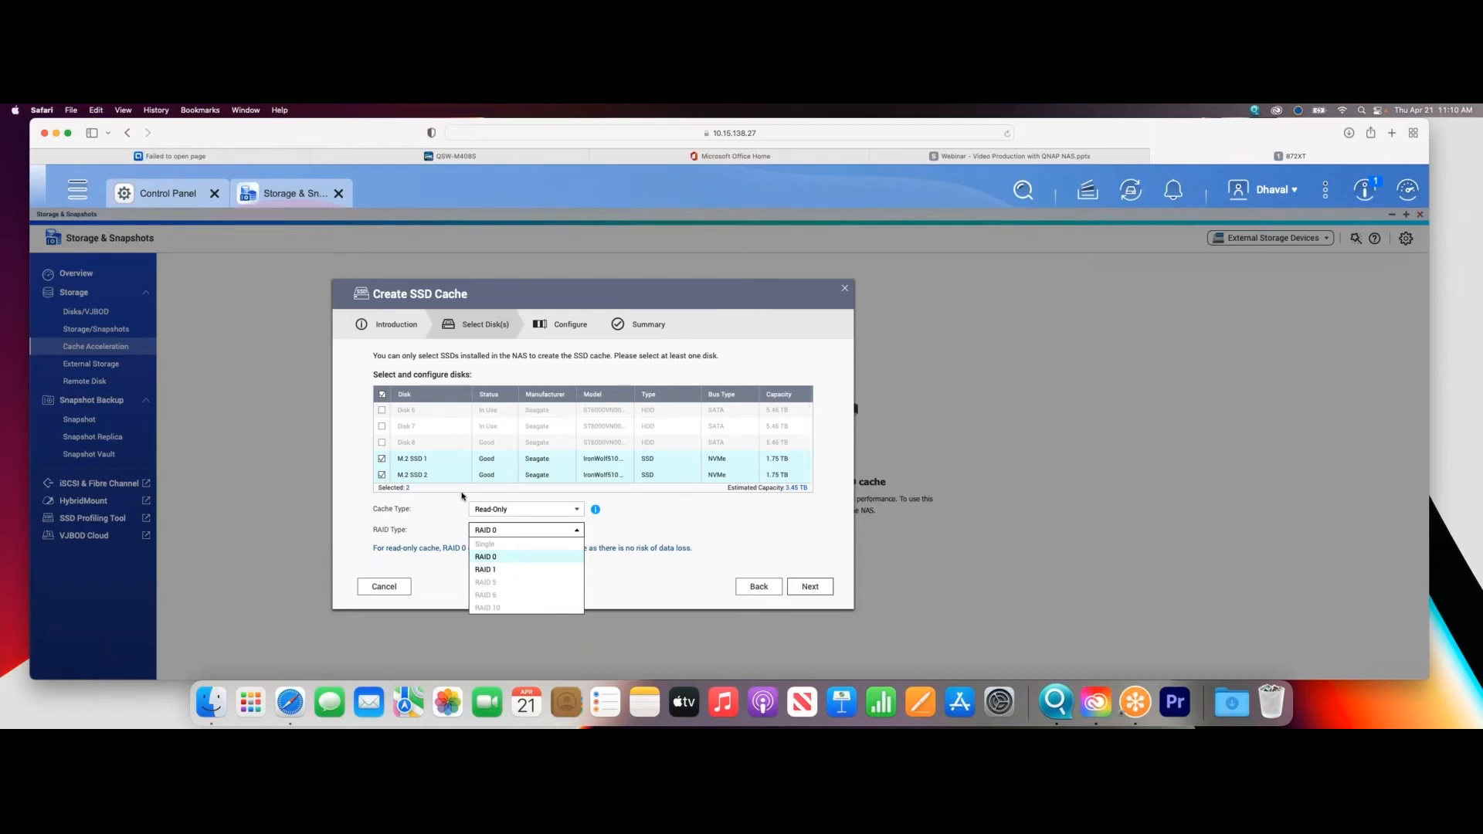
- Set the SSD cache type to Read-Write with RAID 1 and continue to the cache configuration
{"action": "left_click", "coordinate": [494, 510]}
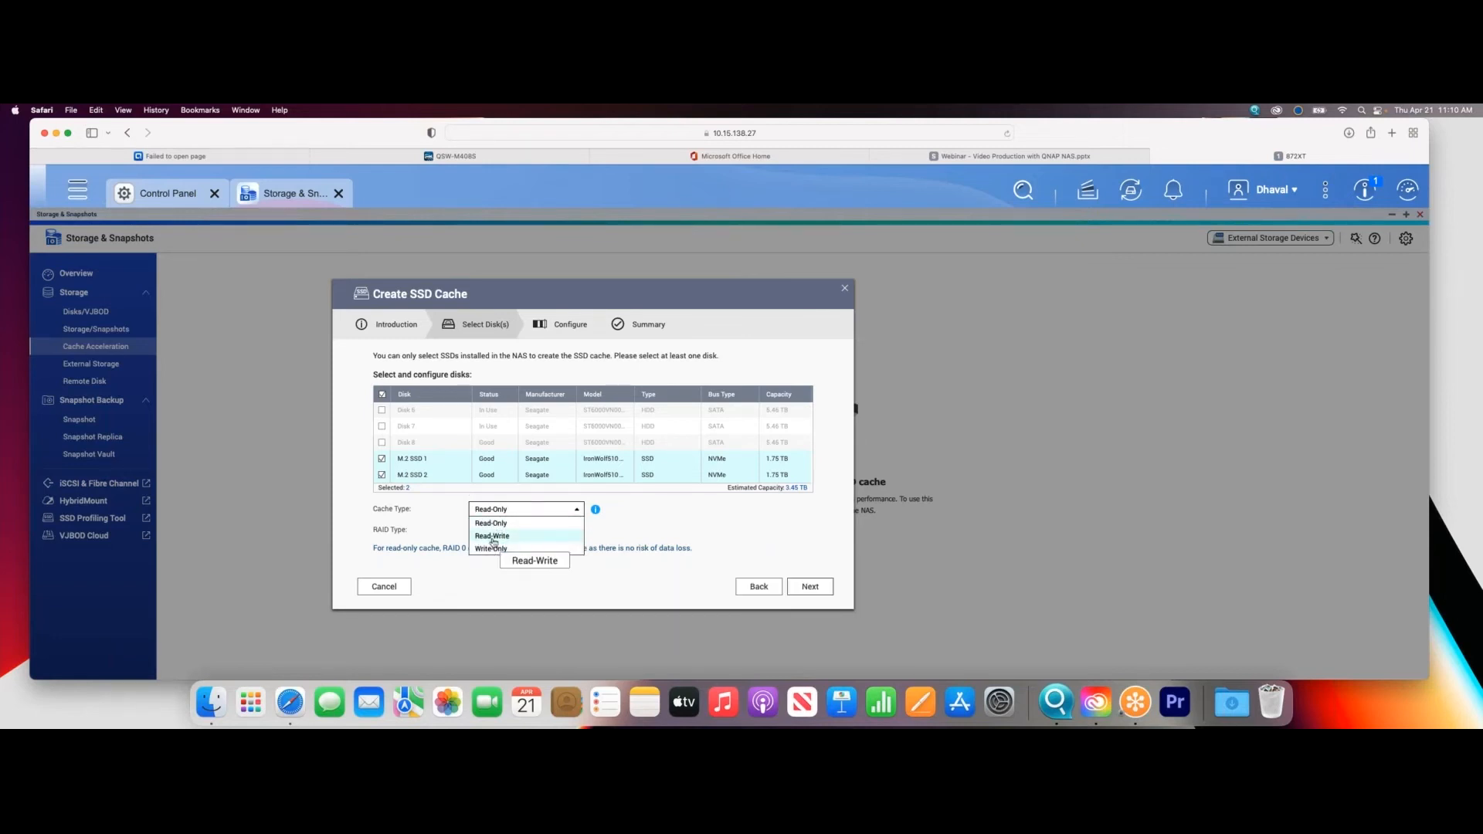
{"action": "left_click", "coordinate": [494, 537]}
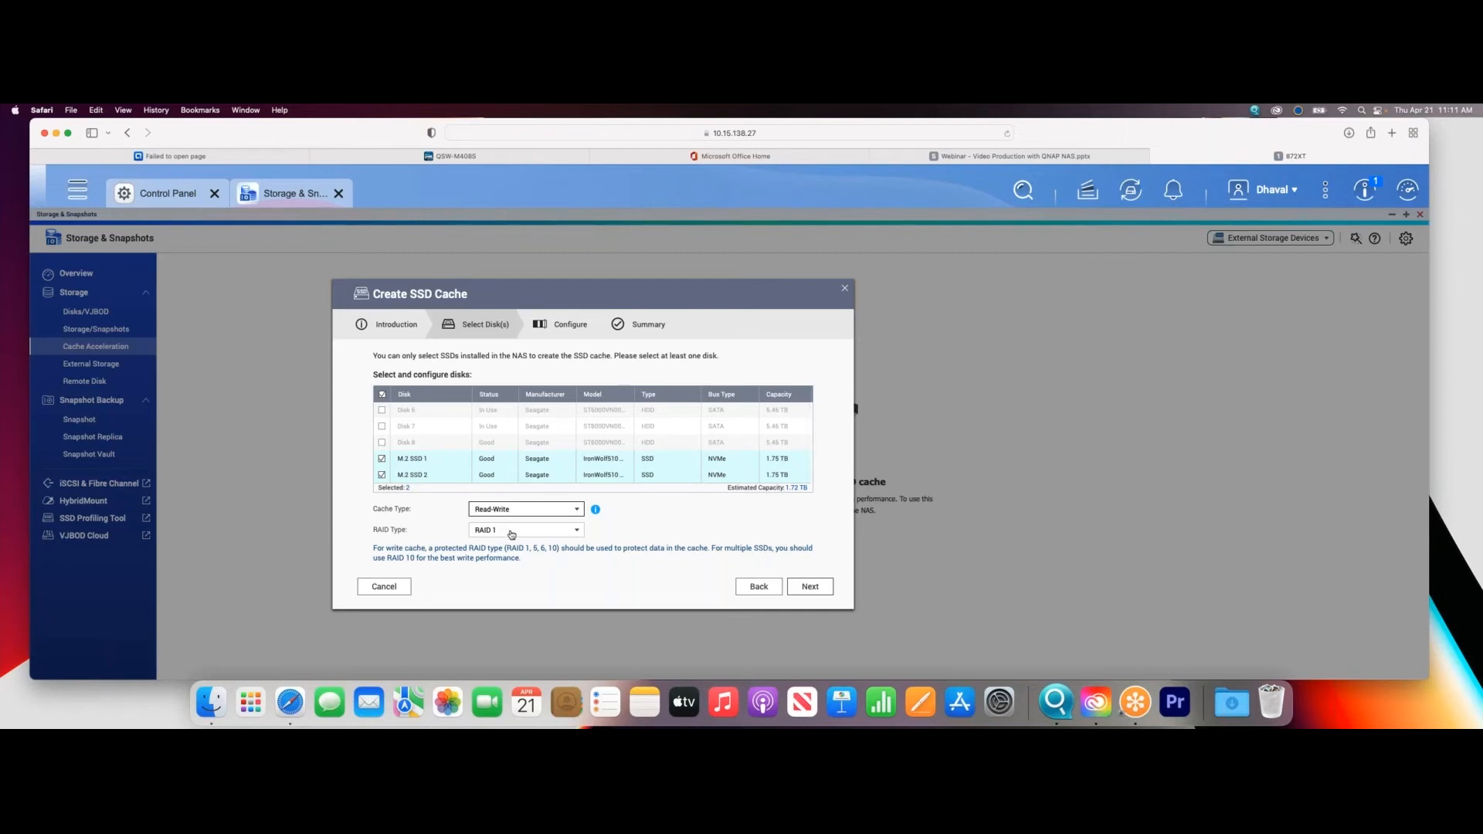
{"action": "left_click", "coordinate": [507, 532]}
{"action": "left_click", "coordinate": [498, 557]}
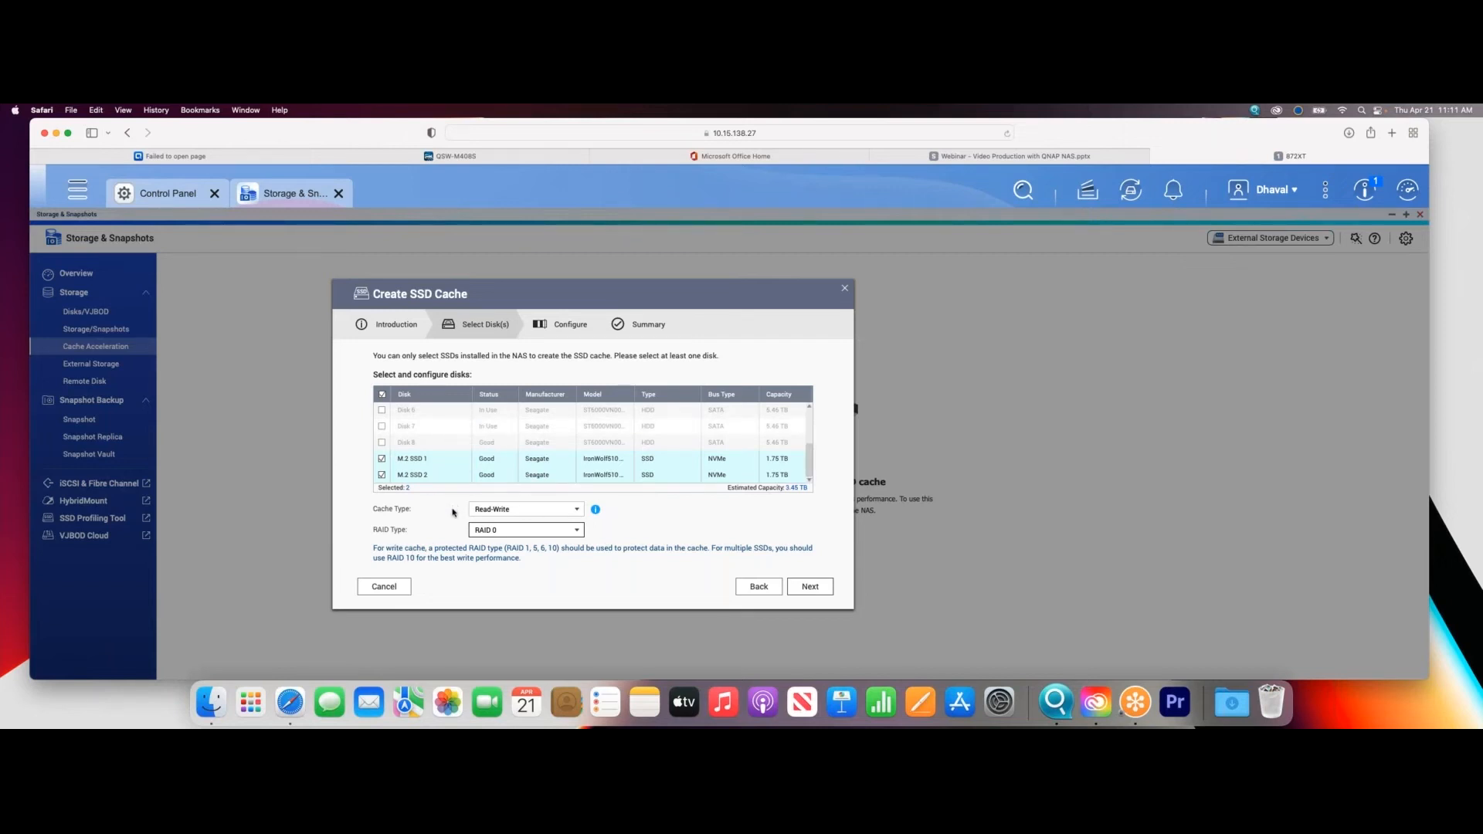
{"action": "left_click", "coordinate": [502, 530]}
{"action": "left_click", "coordinate": [504, 569]}
{"action": "left_click", "coordinate": [809, 590]}
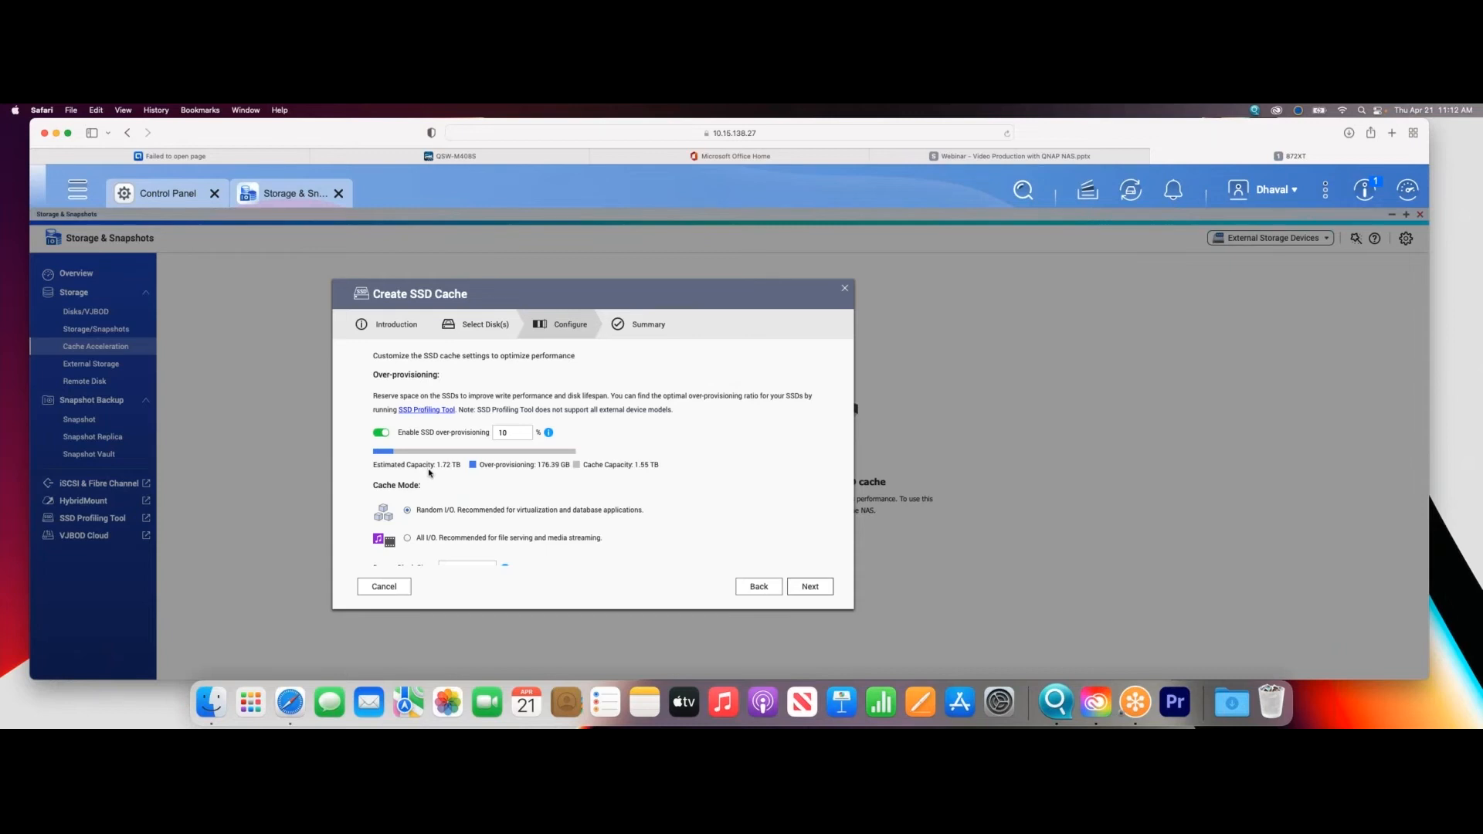
- Set the cache mode to All I/O for file serving and media streaming, keeping 10% SSD over-provisioning
{"action": "scroll", "coordinate": [430, 477], "scroll_direction": "down", "scroll_amount": 1}
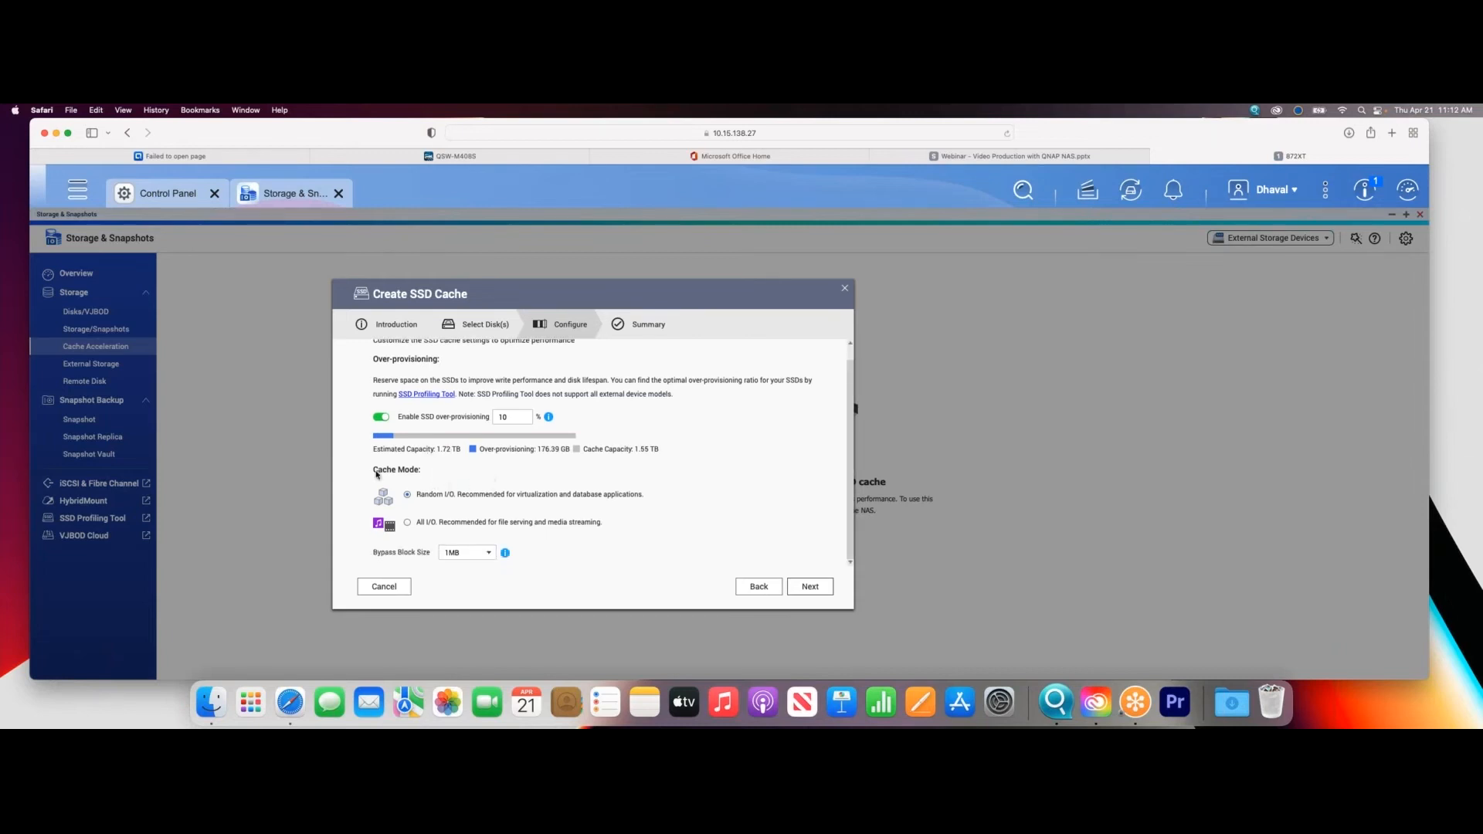
{"action": "left_click", "coordinate": [407, 522]}
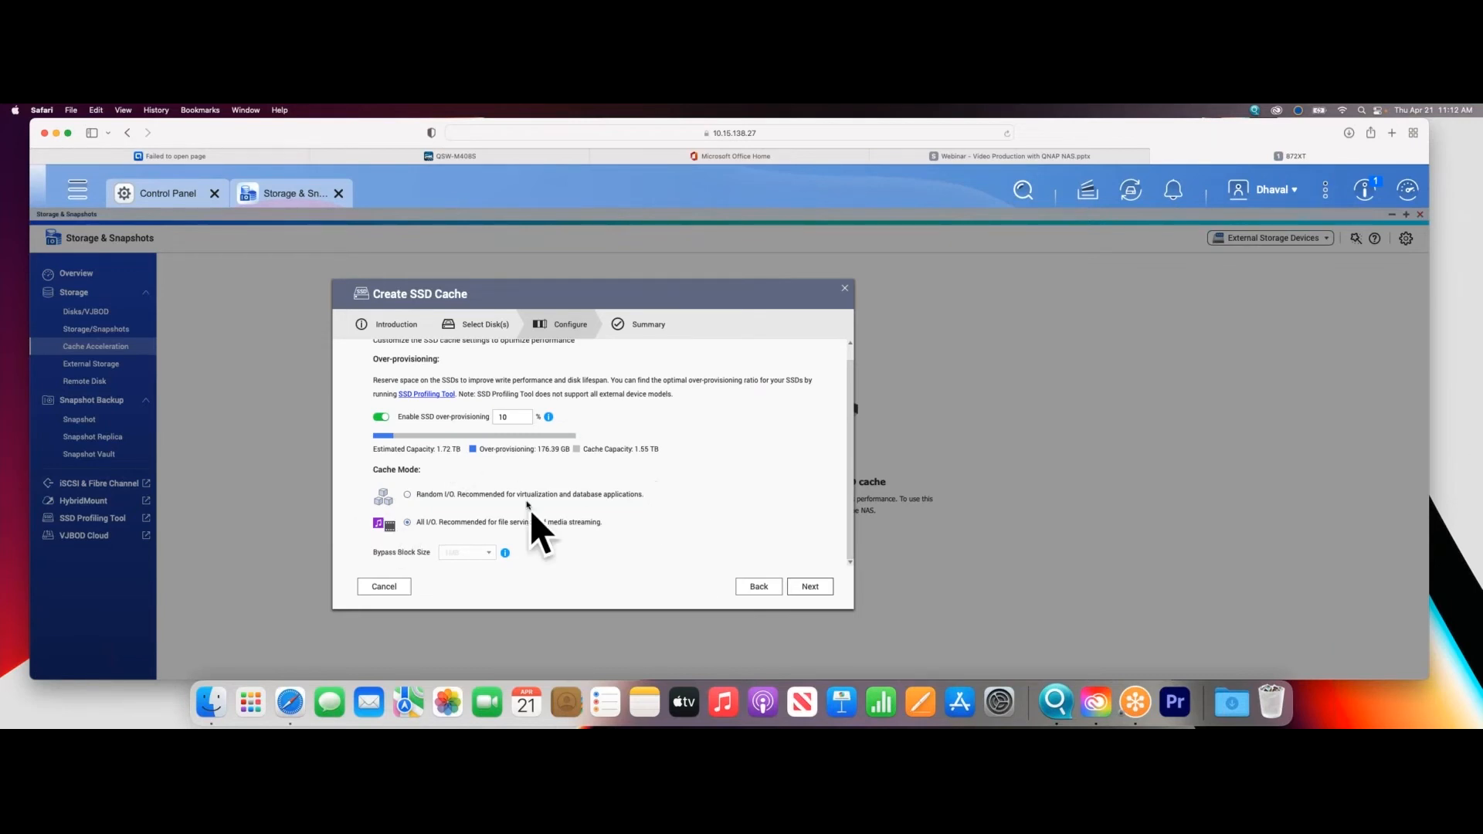
{"action": "left_click", "coordinate": [809, 587]}
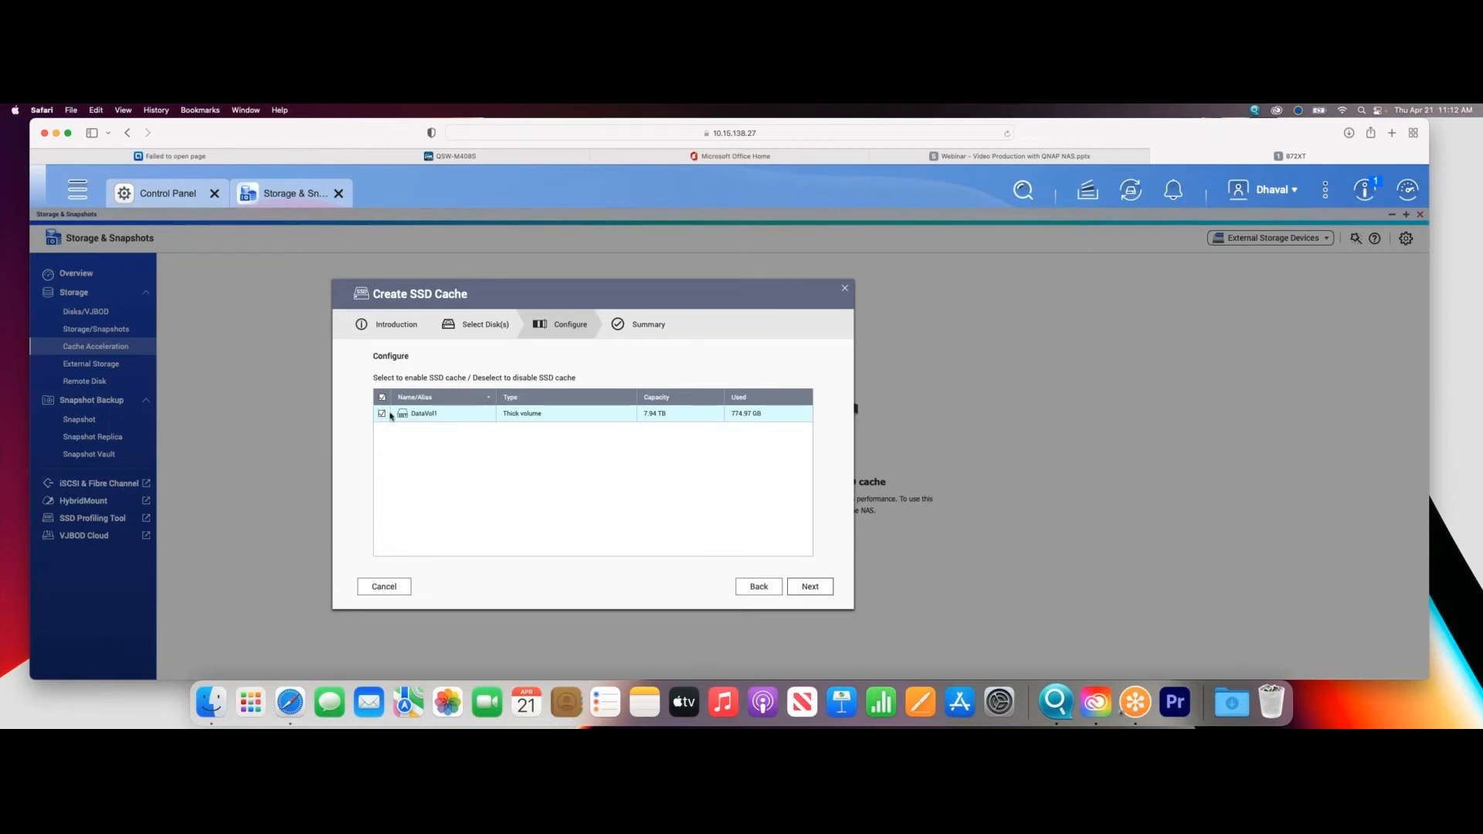
- Create the SSD cache for DataVol1, acknowledging that existing data on the selected SSDs is erased
{"action": "left_click", "coordinate": [821, 587]}
{"action": "left_click", "coordinate": [820, 585]}
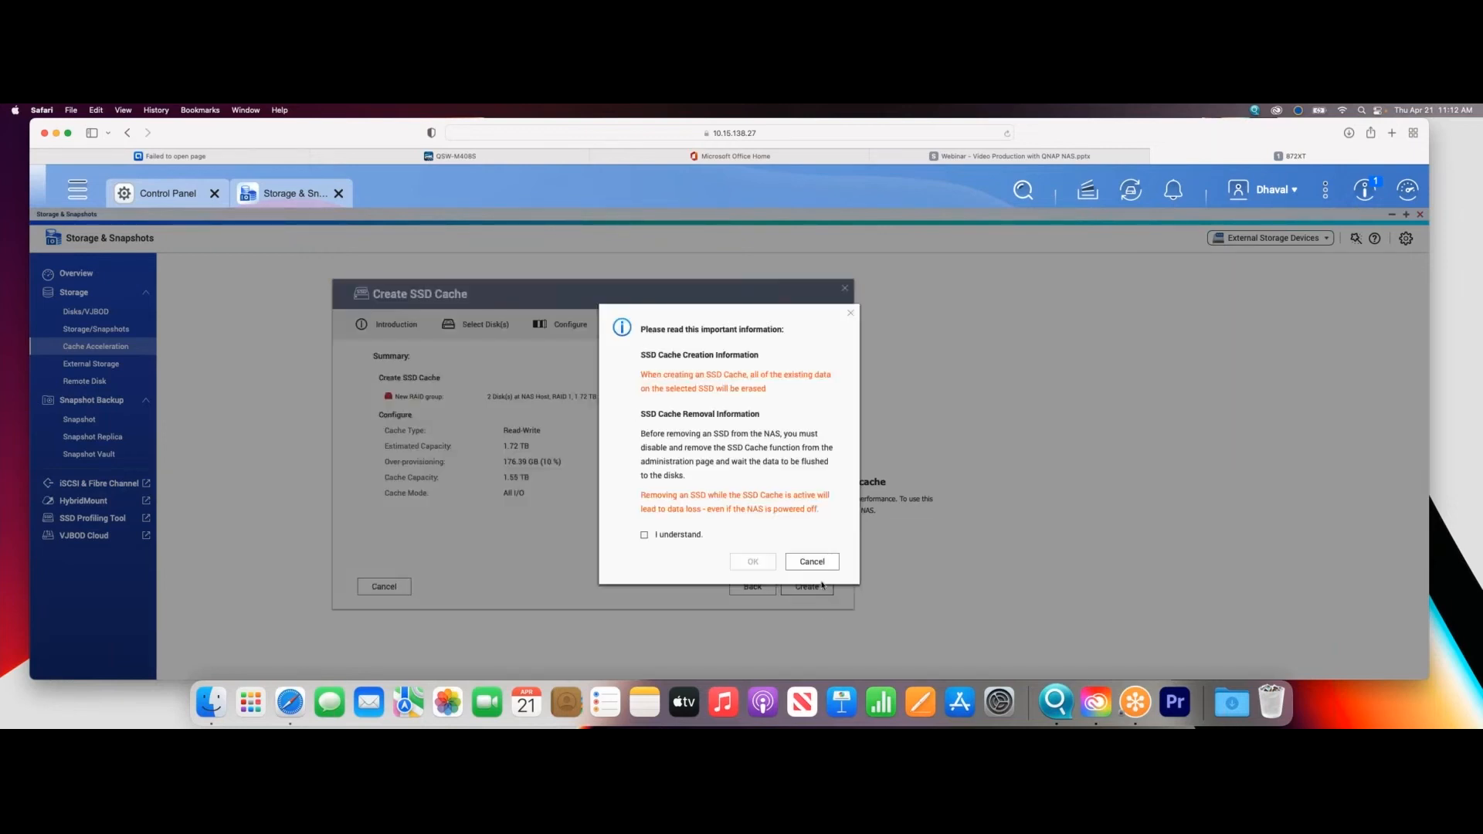
{"action": "left_click", "coordinate": [645, 535]}
{"action": "left_click", "coordinate": [754, 564]}
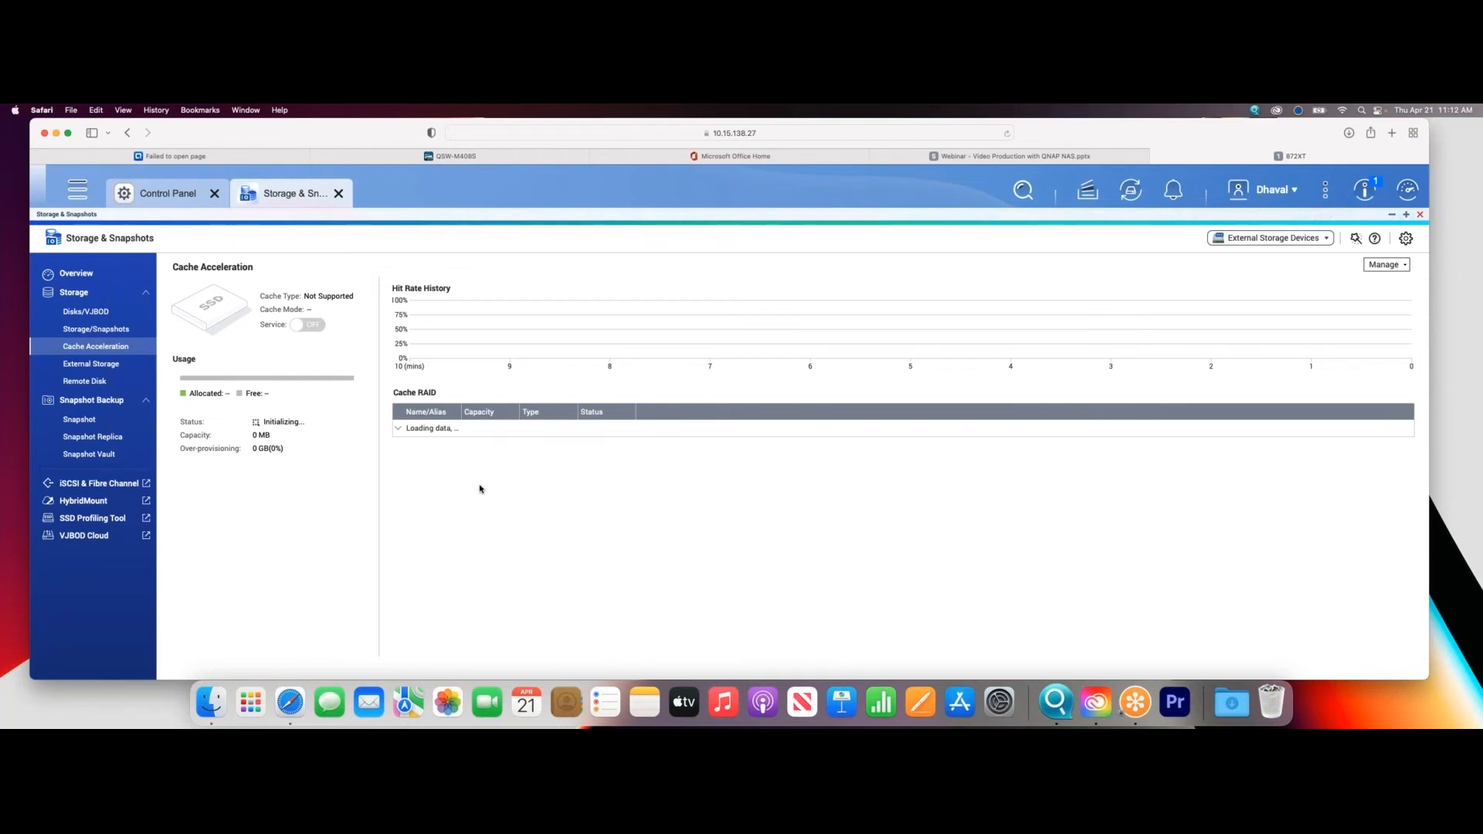
- Look at the storage space overview and the shared folders' auto-tiering settings, closing Control Panel when done
{"action": "left_click", "coordinate": [90, 330]}
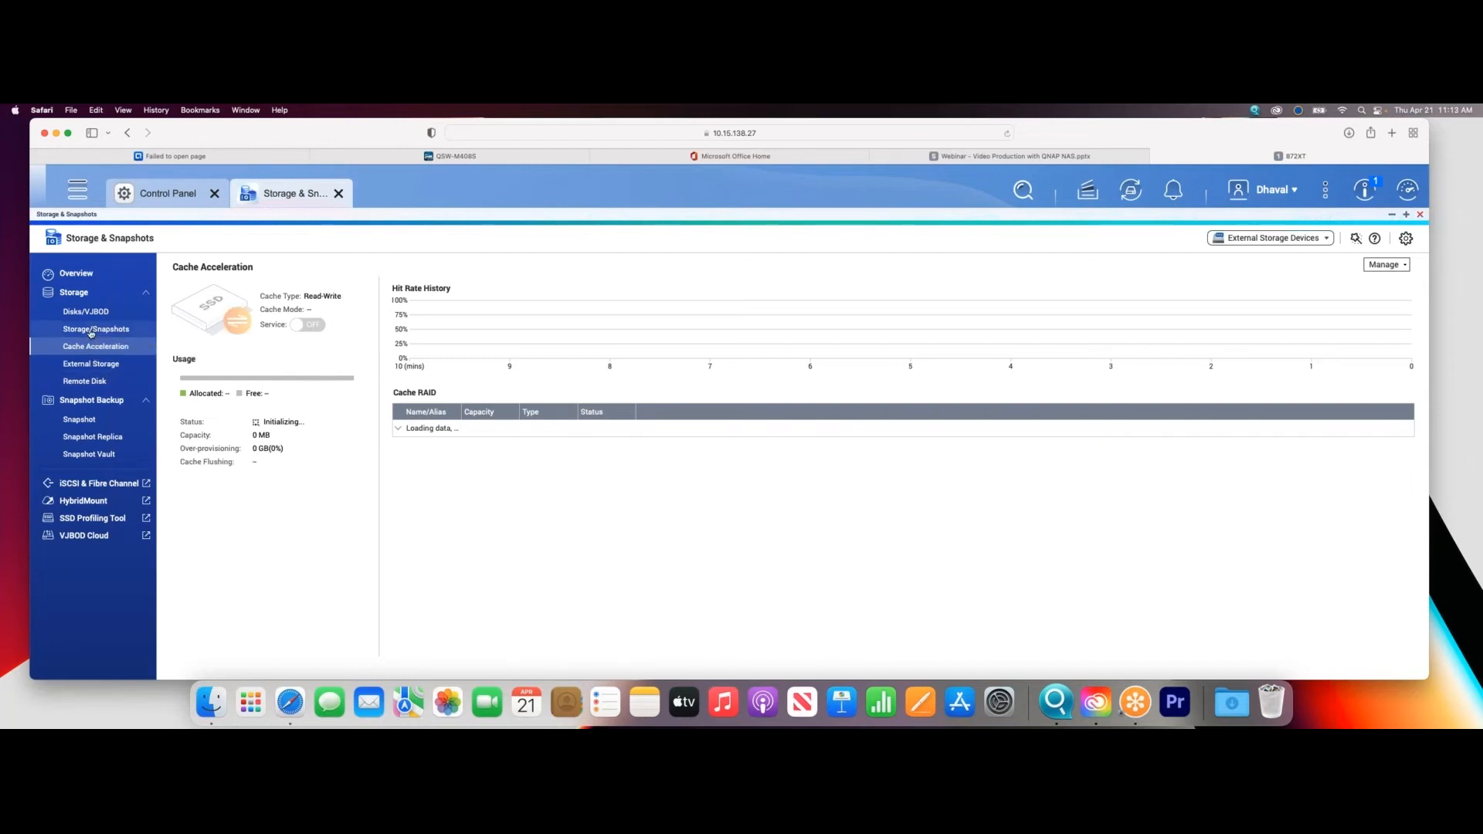
{"action": "left_click", "coordinate": [947, 323]}
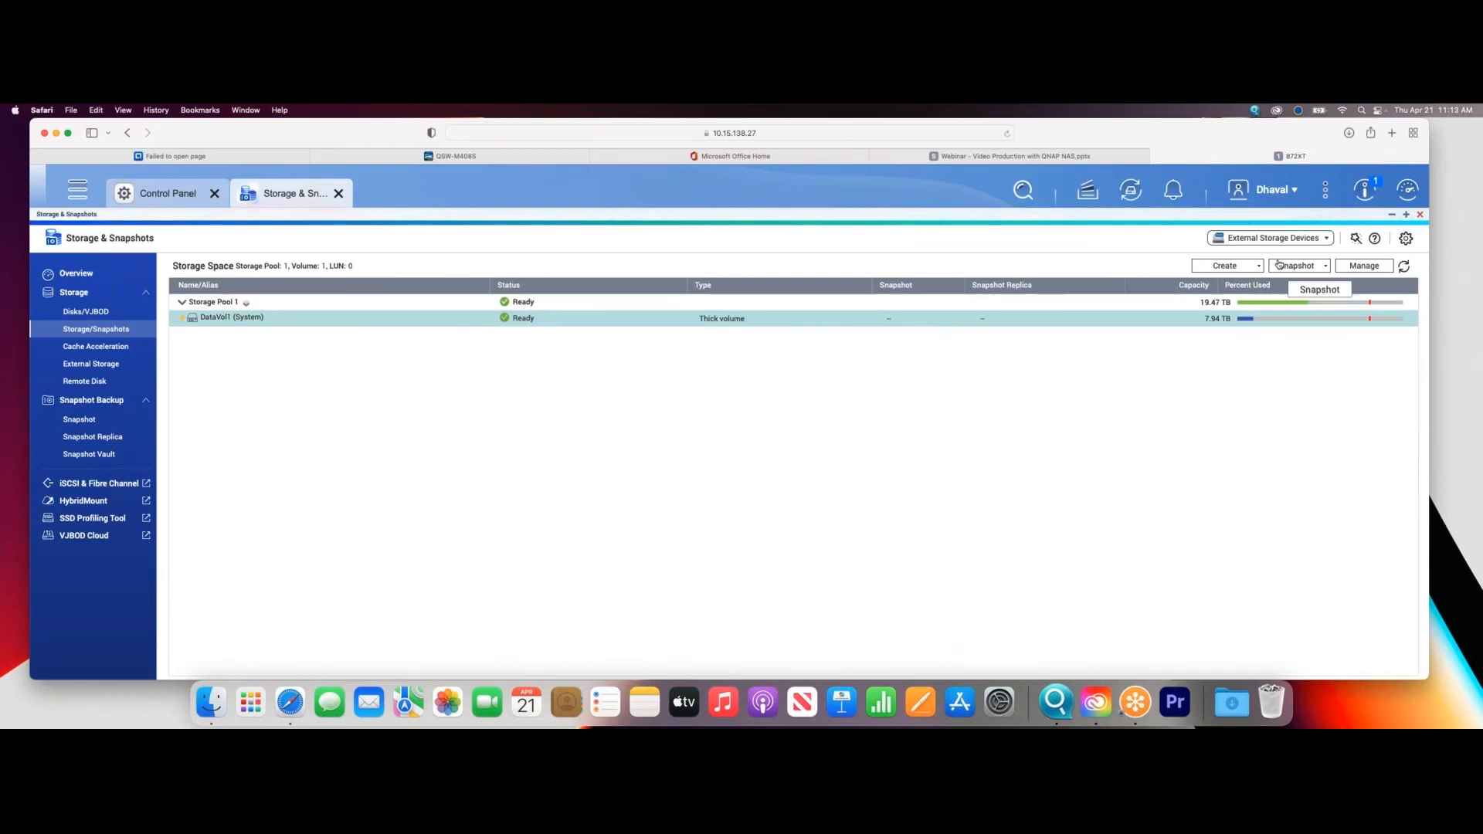
{"action": "left_click", "coordinate": [166, 193]}
{"action": "left_click", "coordinate": [862, 439]}
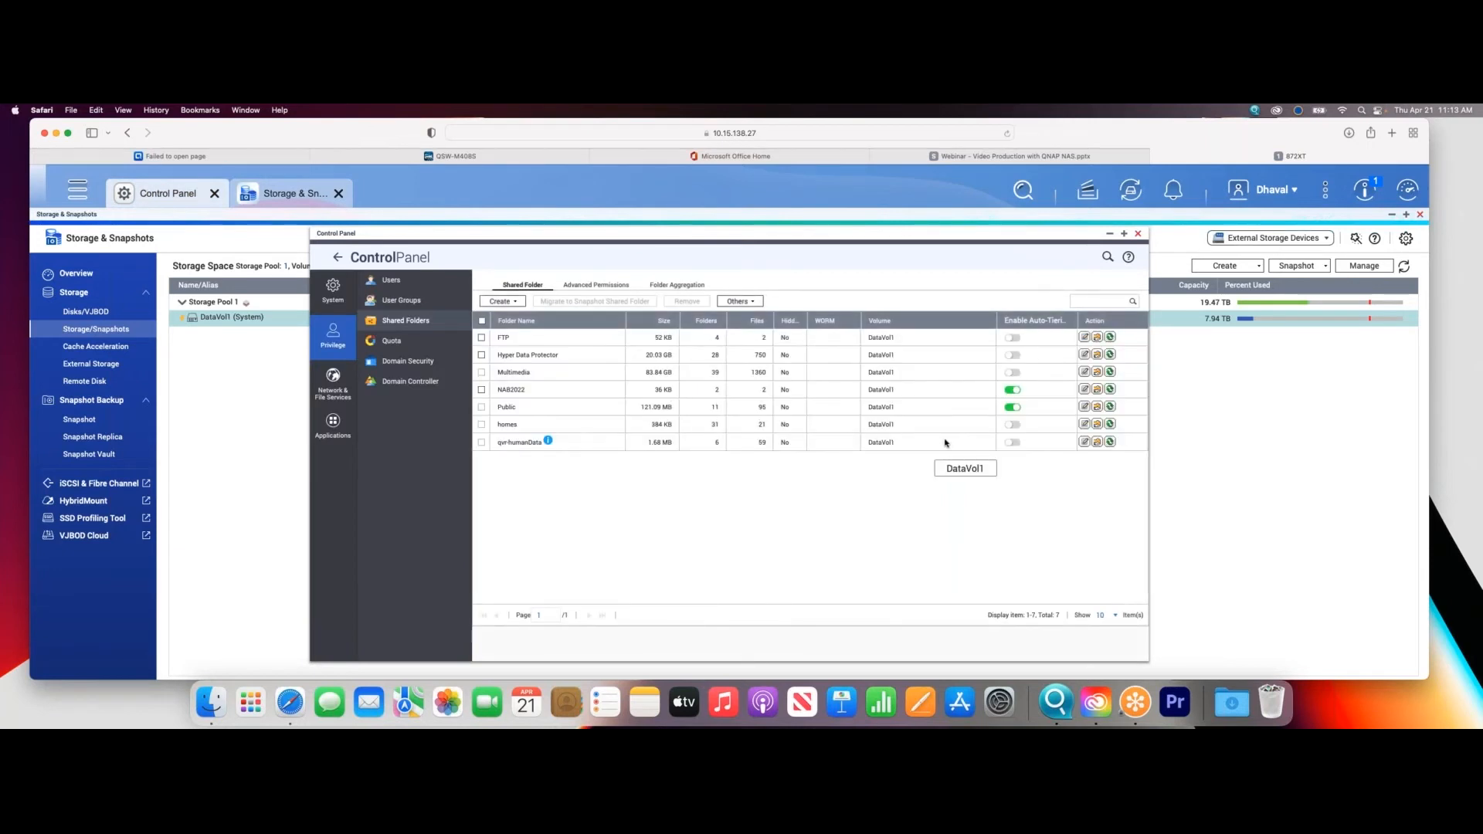
{"action": "left_click", "coordinate": [1109, 389]}
{"action": "left_click", "coordinate": [1137, 233]}
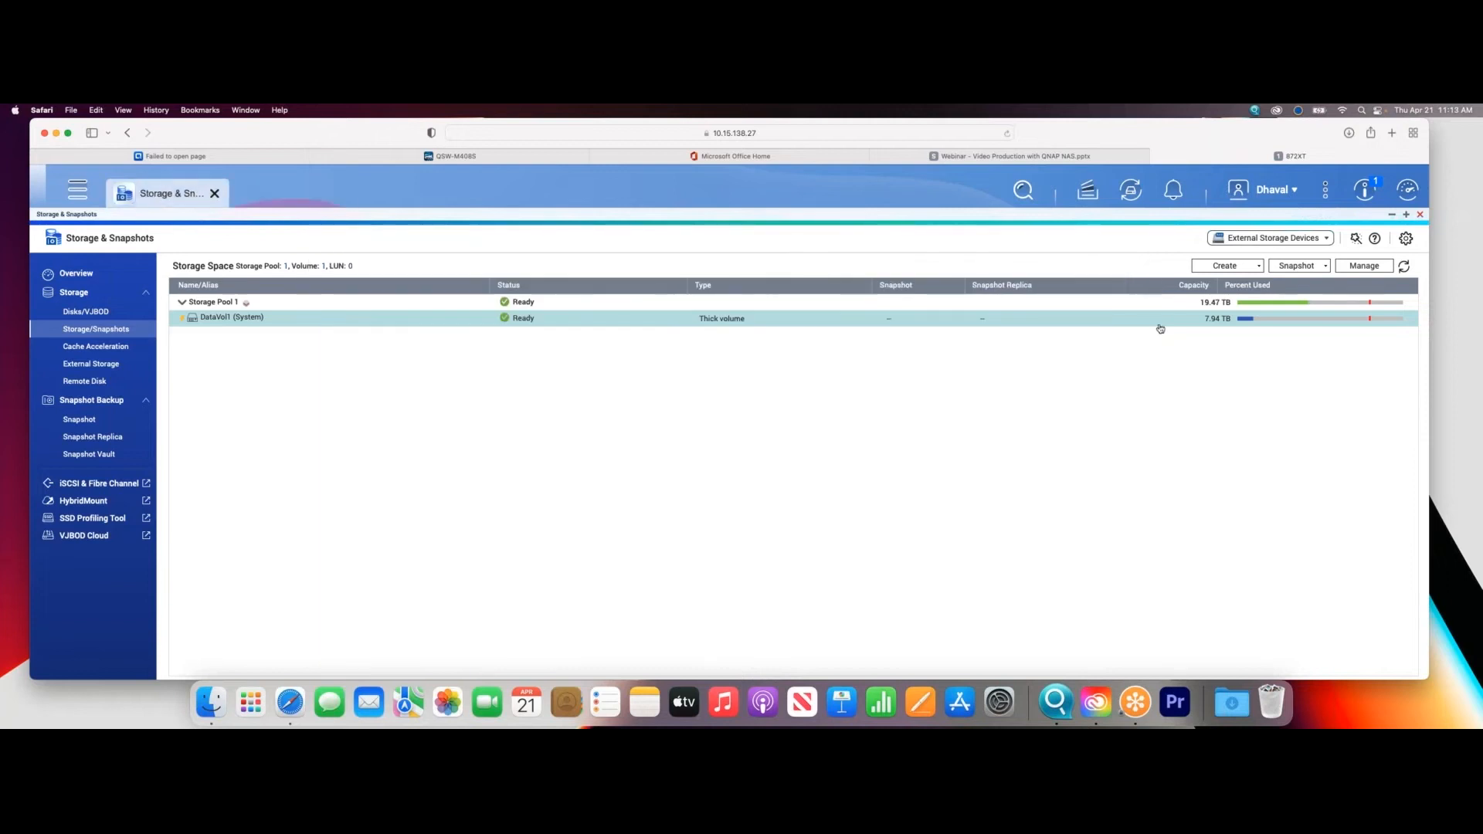
- Open Snapshot Manager for DataVol1 and dismiss its welcome introduction
{"action": "left_click", "coordinate": [1305, 267]}
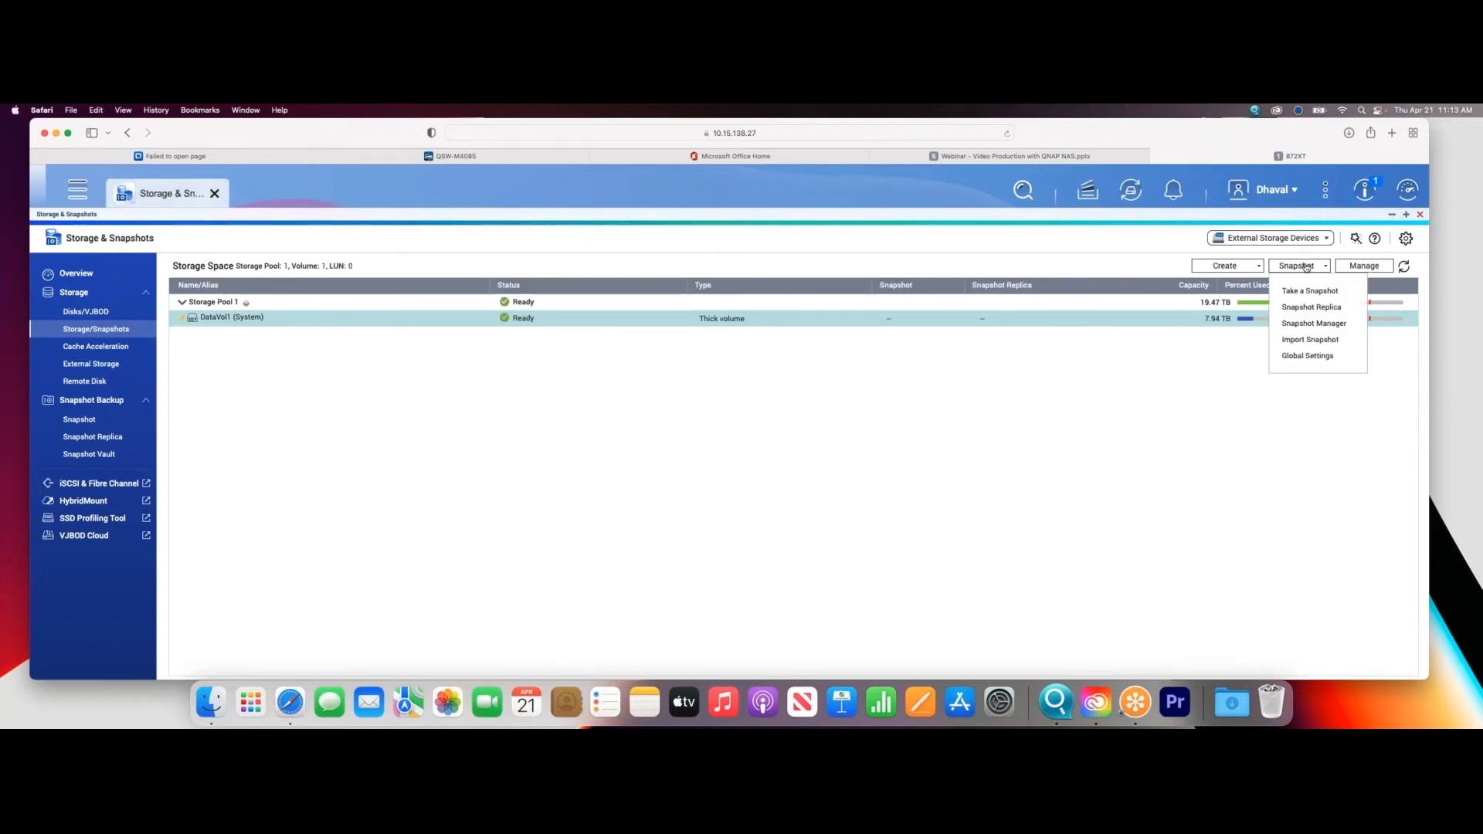
{"action": "left_click", "coordinate": [1306, 324]}
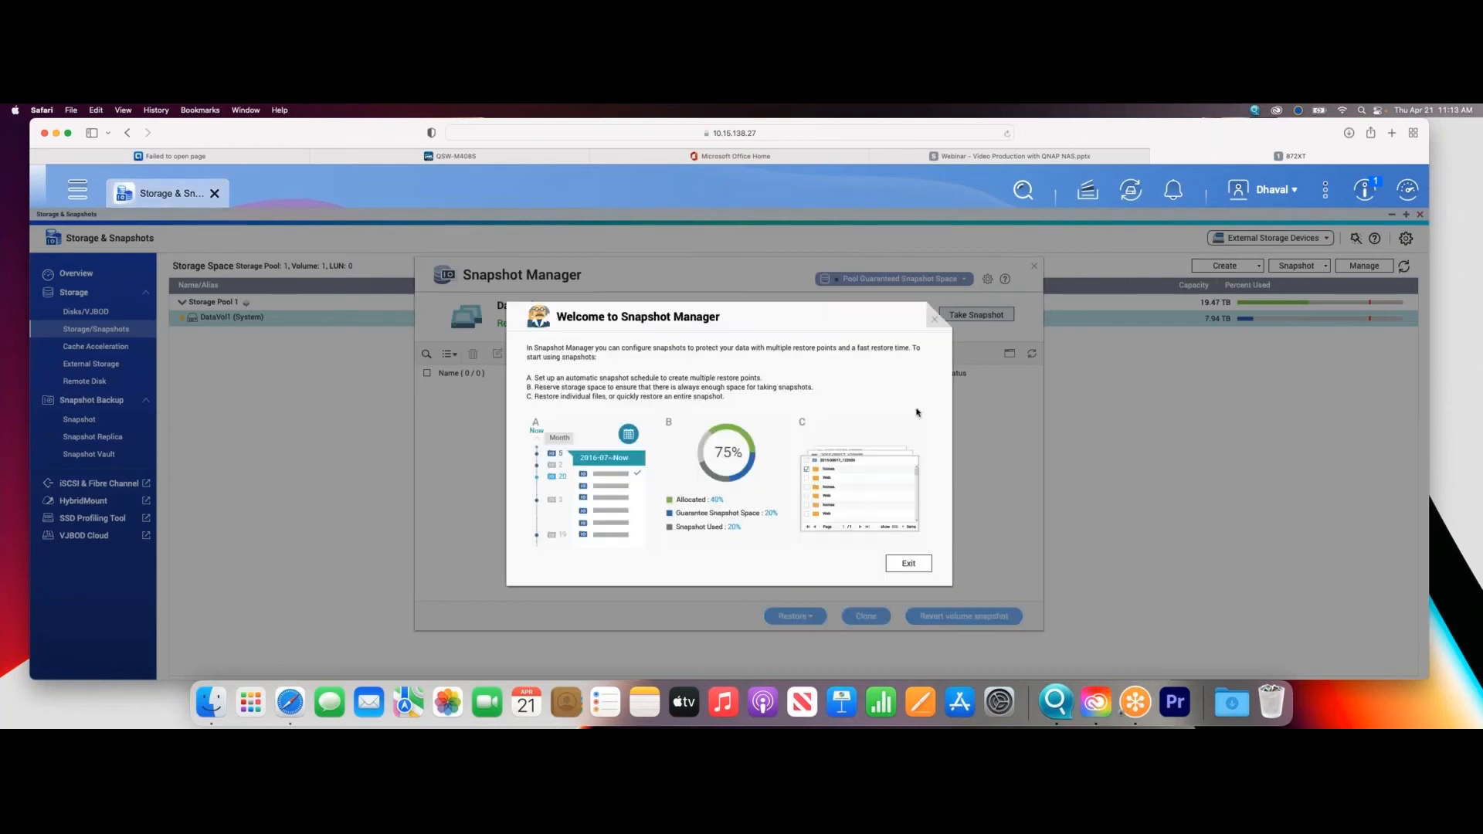
{"action": "left_click", "coordinate": [916, 564]}
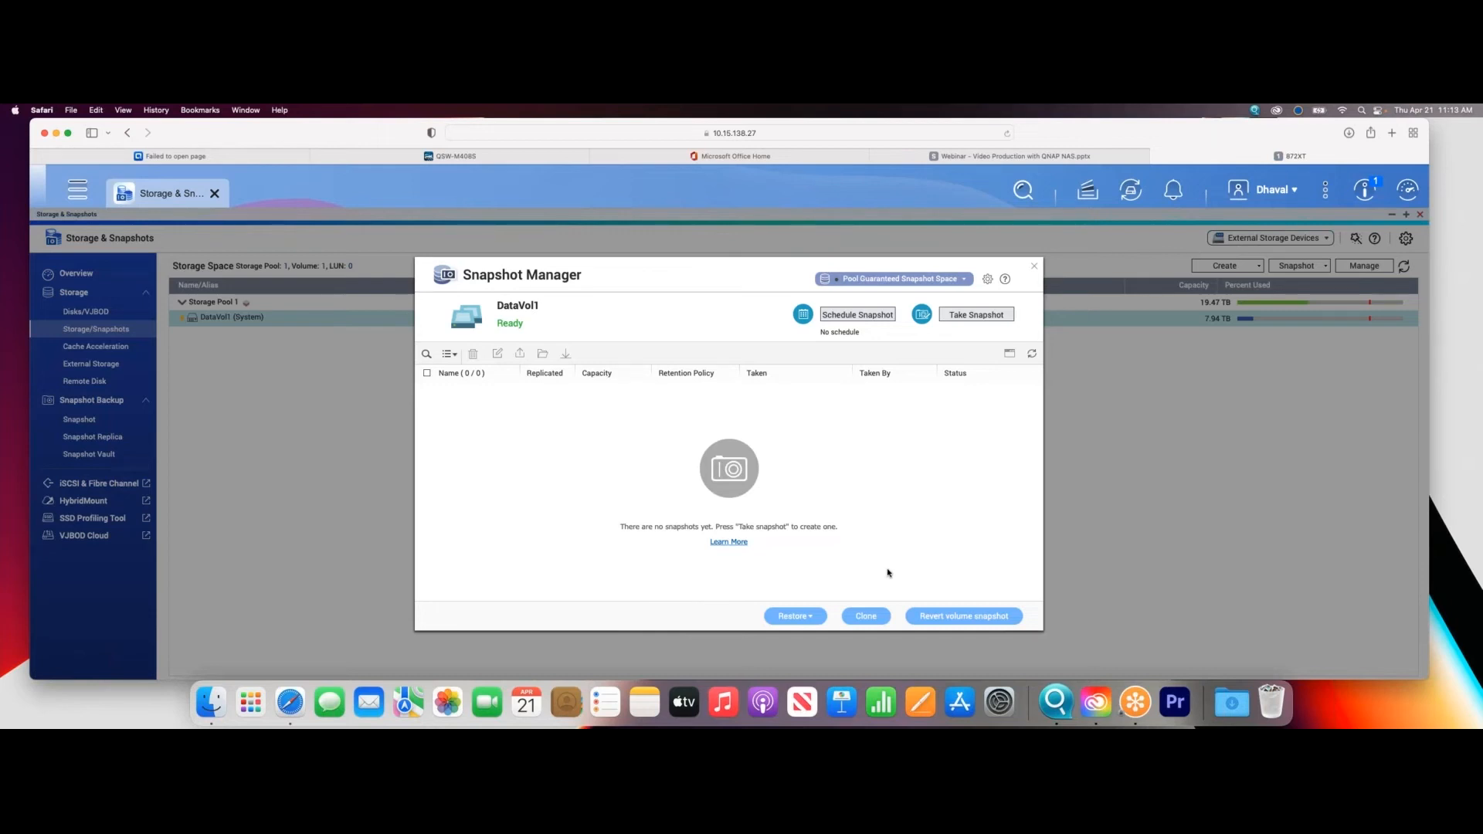
- Enable a daily 01:00 snapshot schedule for DataVol1 and read the explanation of the smart snapshot option
{"action": "left_click", "coordinate": [857, 315]}
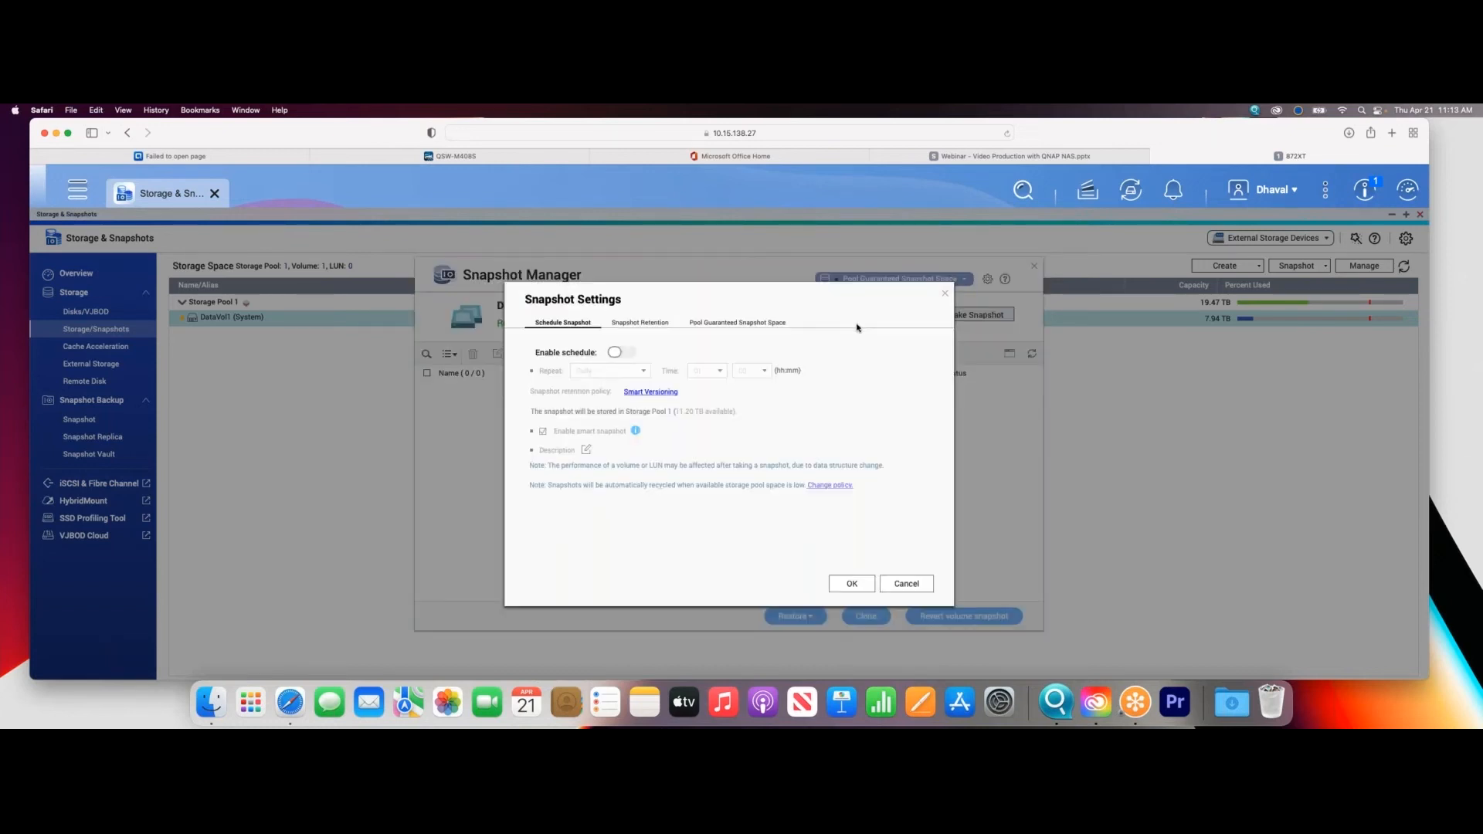
{"action": "left_click", "coordinate": [626, 352]}
{"action": "left_click", "coordinate": [608, 372]}
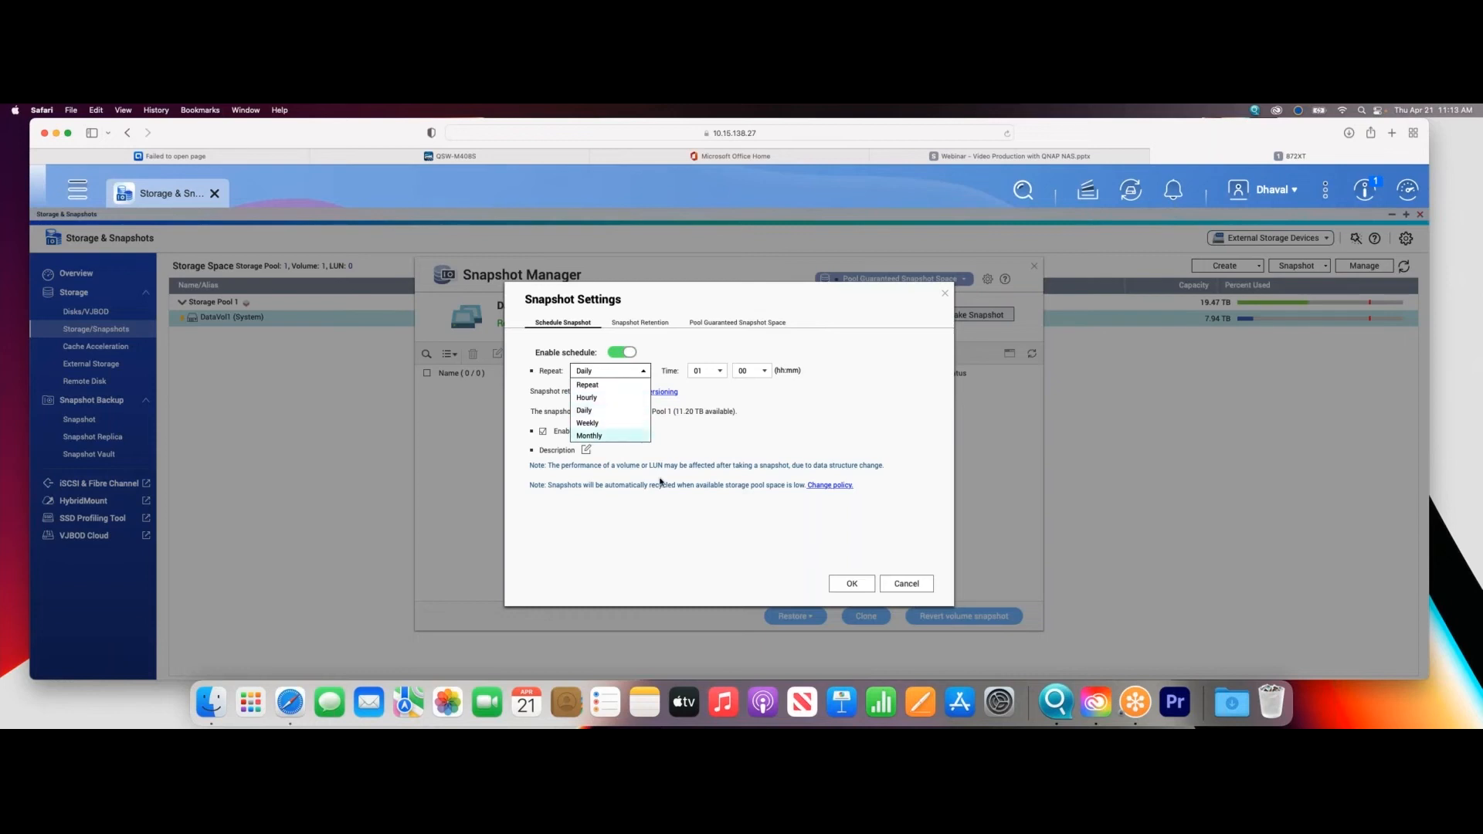
{"action": "left_click", "coordinate": [803, 437]}
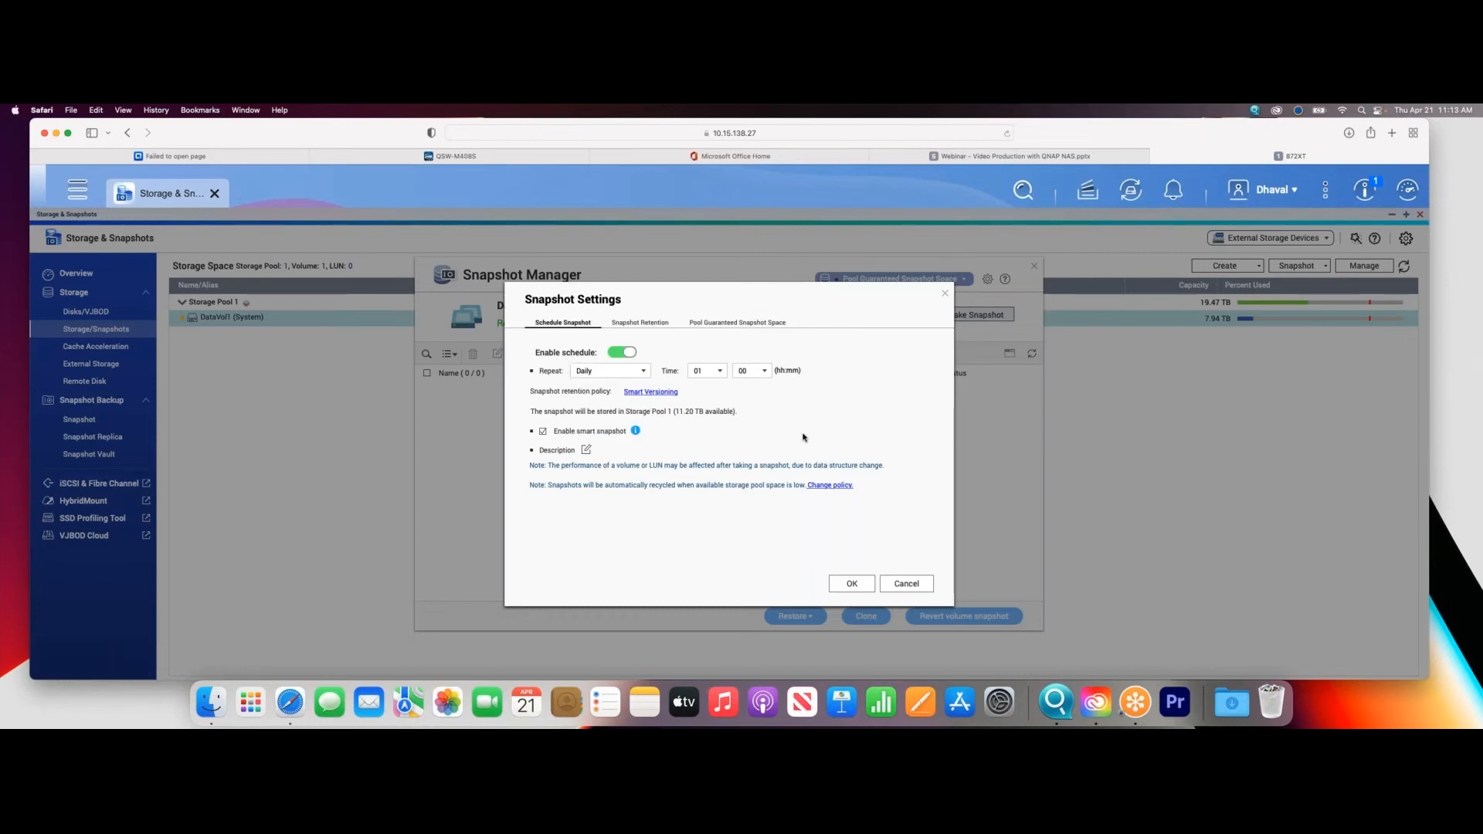
{"action": "left_click", "coordinate": [636, 431]}
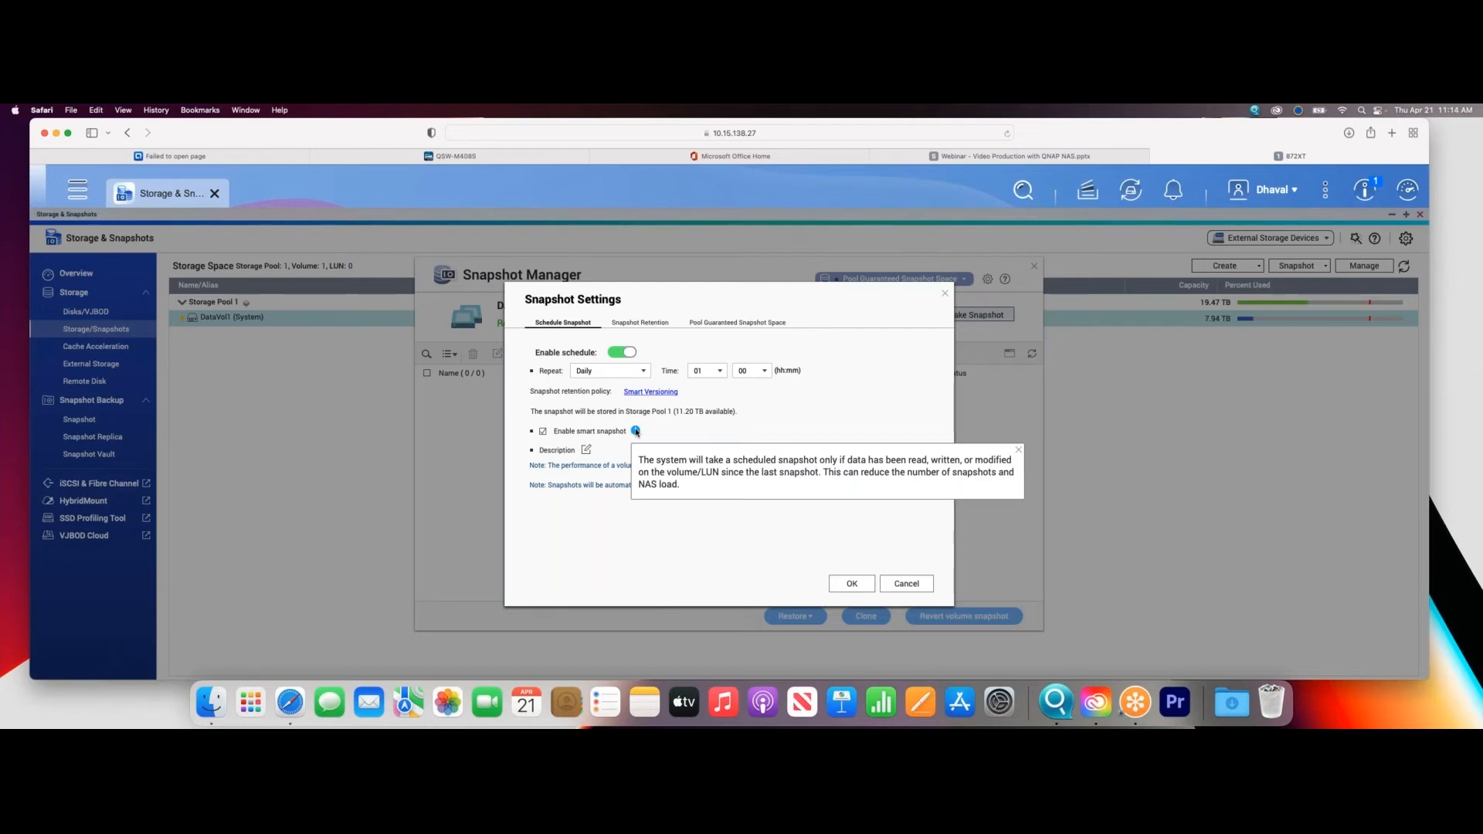
- Compare the snapshot retention policies and choose keeping snapshots for a period measured in months
{"action": "left_click", "coordinate": [648, 392]}
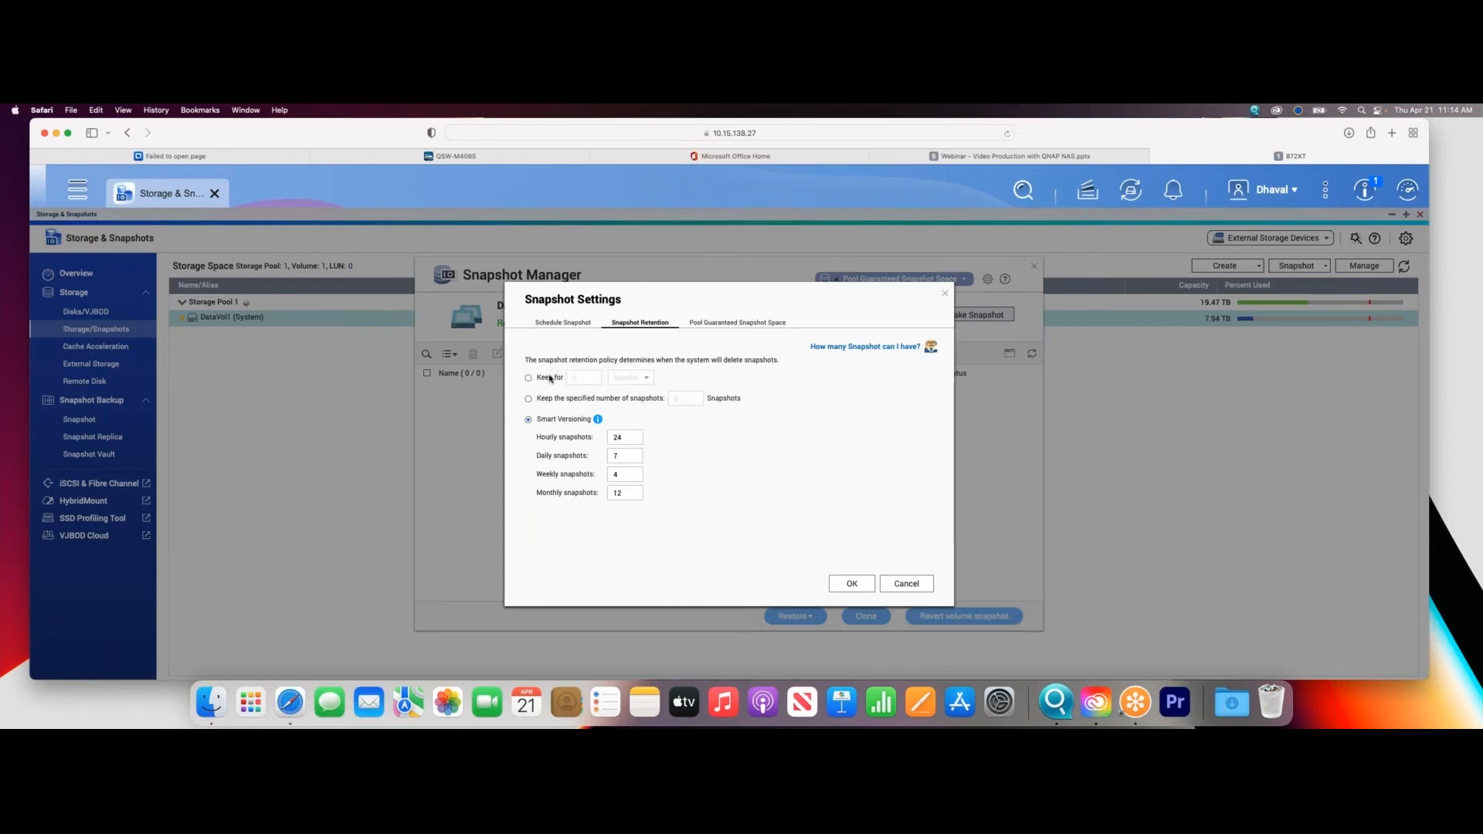
{"action": "left_click", "coordinate": [622, 376]}
{"action": "left_click", "coordinate": [623, 418]}
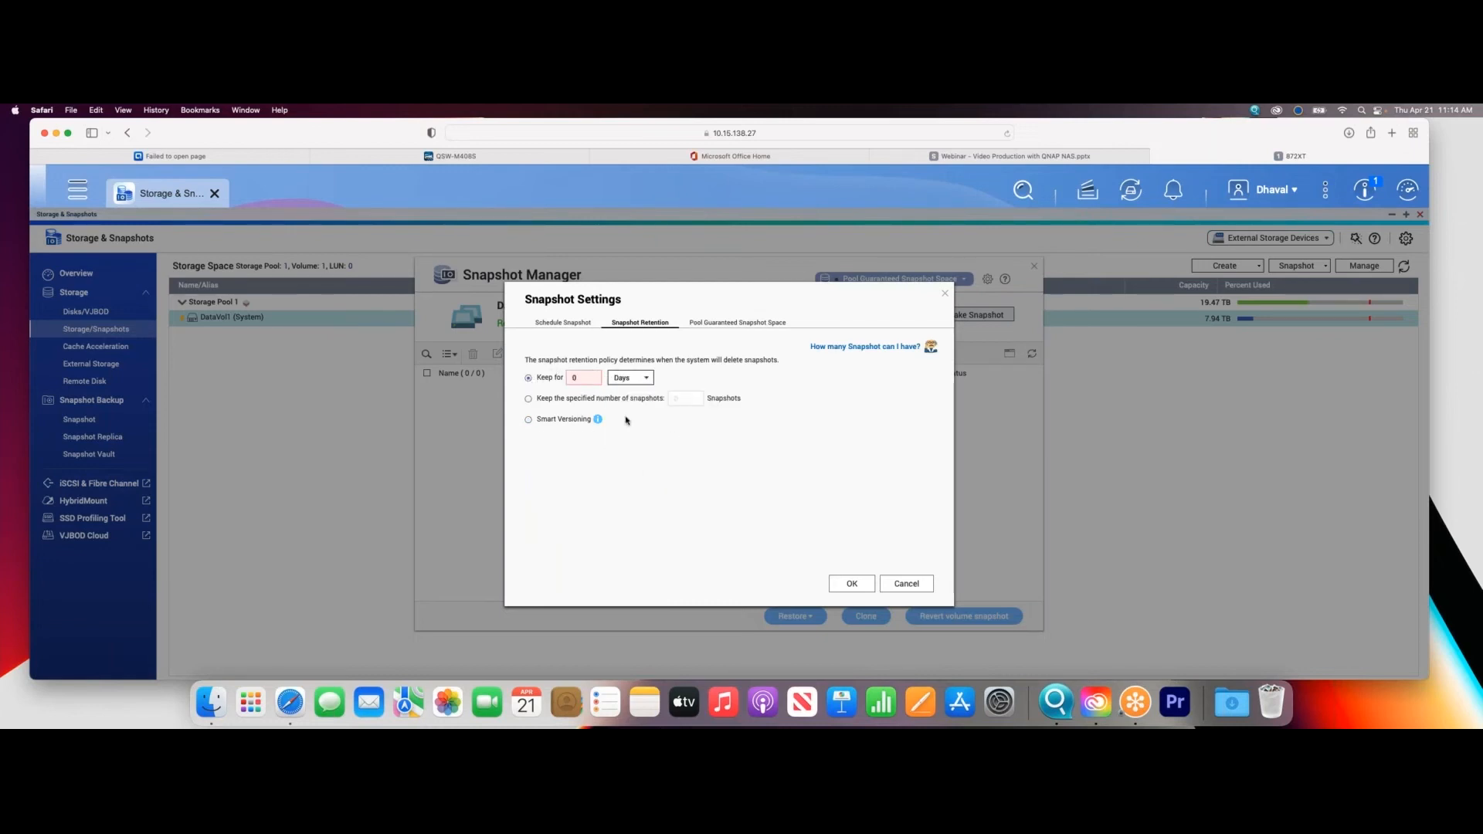
{"action": "left_click", "coordinate": [630, 377]}
{"action": "left_click", "coordinate": [625, 441]}
{"action": "left_click", "coordinate": [529, 399]}
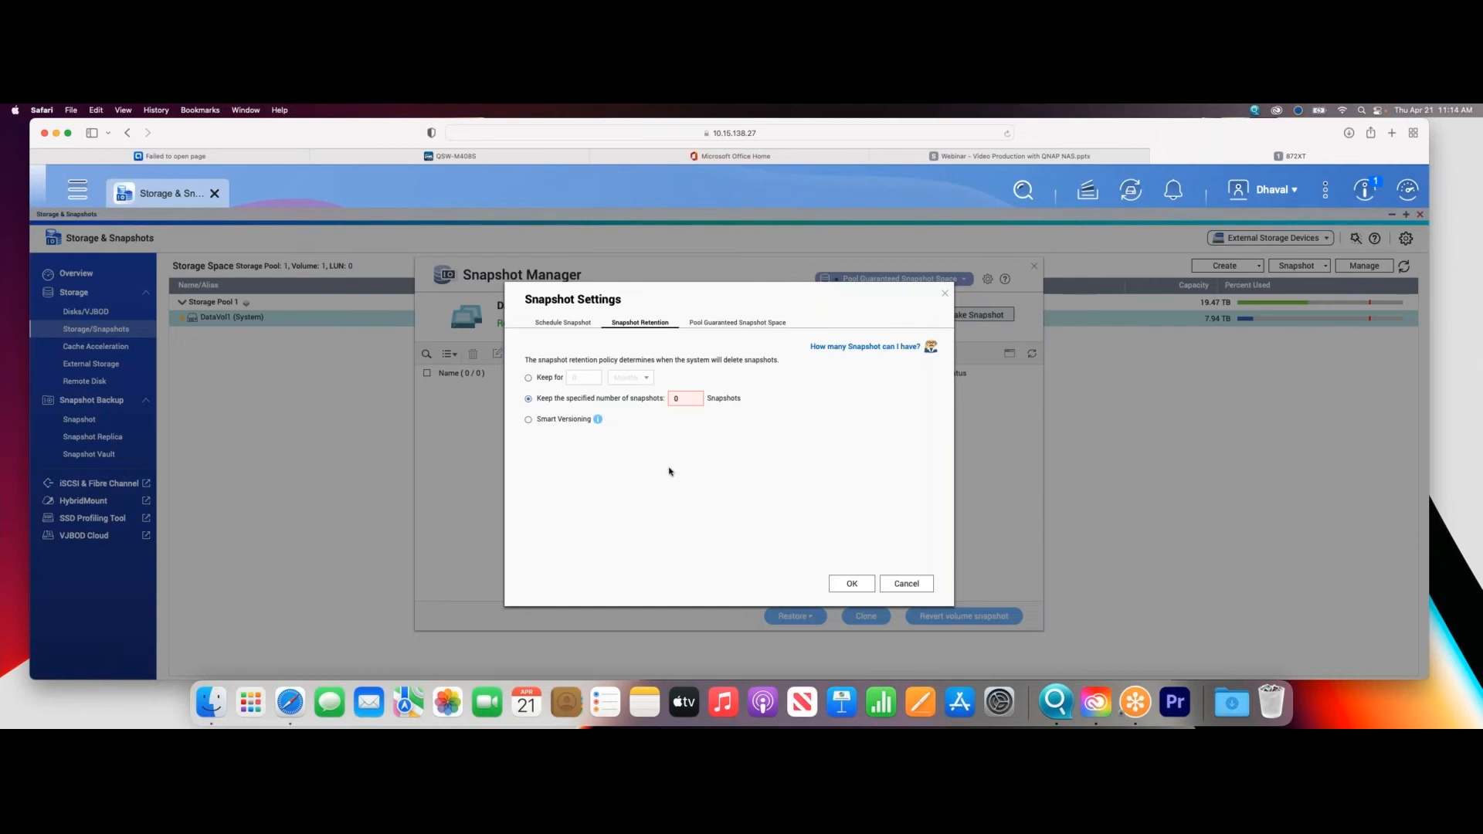
{"action": "left_click", "coordinate": [528, 419]}
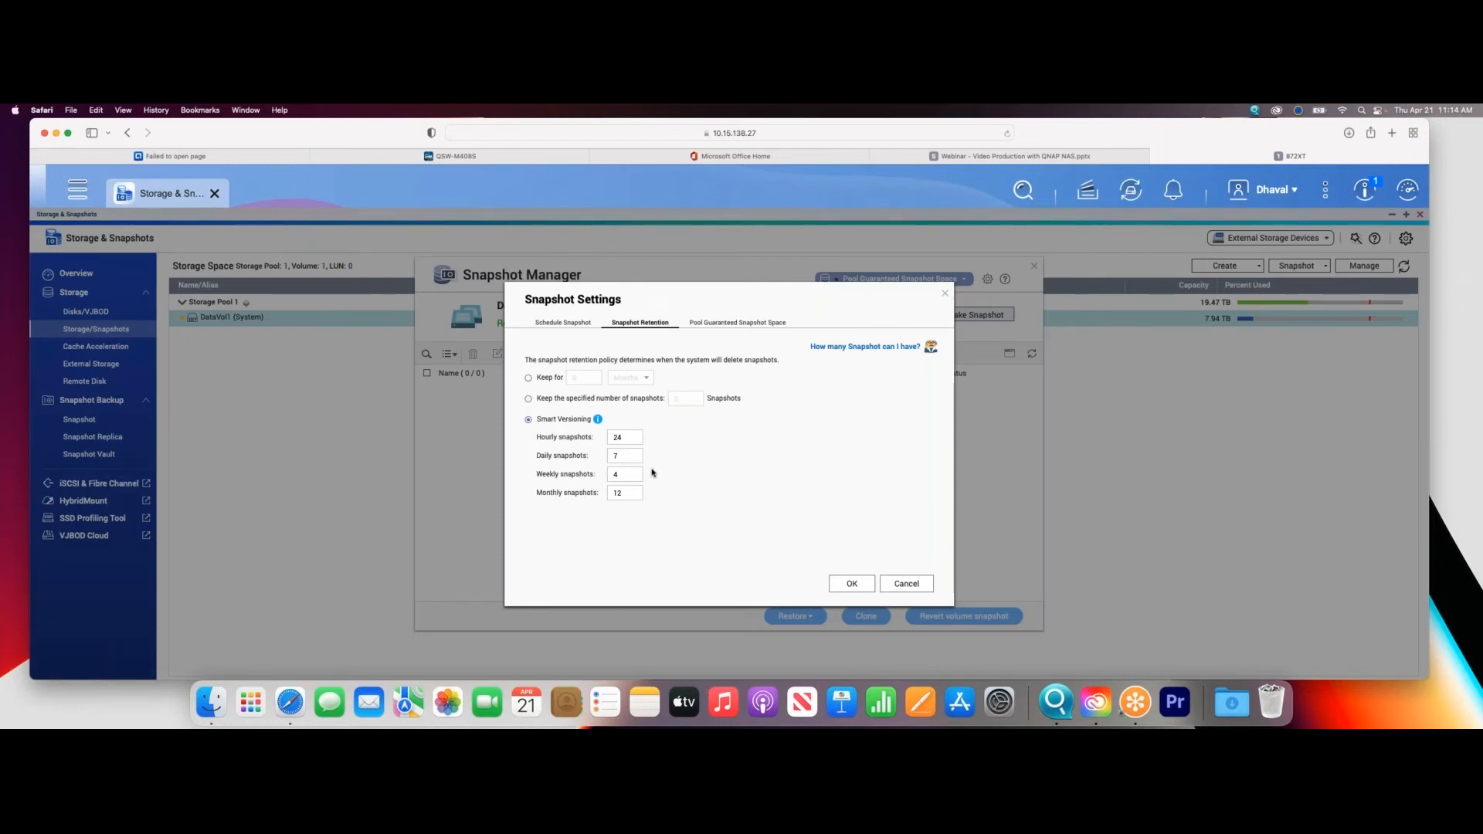
{"action": "left_click", "coordinate": [528, 378]}
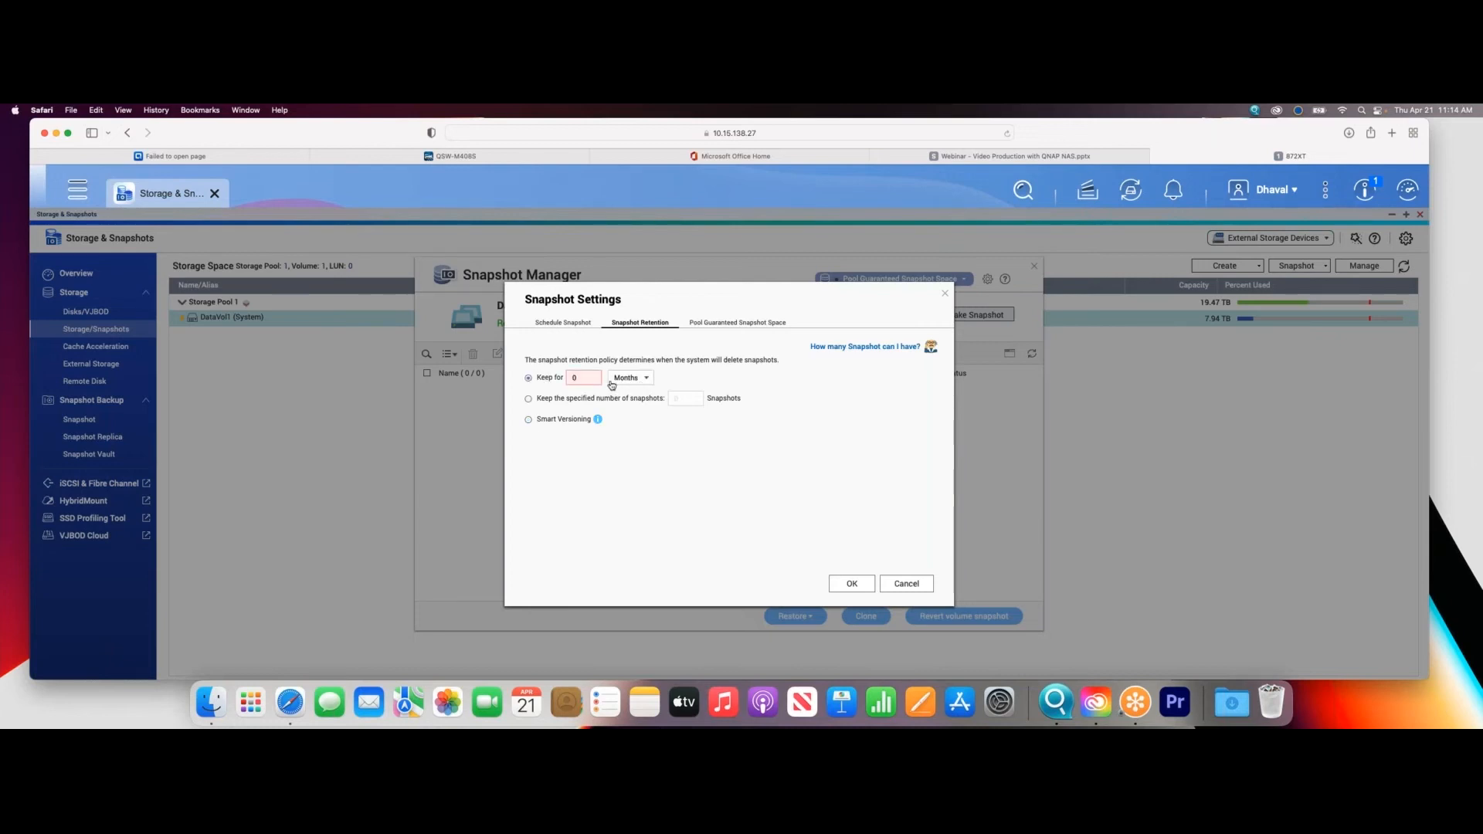
{"action": "key", "text": "BackSpace"}
- Enable Pool Guaranteed Snapshot Space with the recommended 20% of the pool reserved and apply the snapshot settings
{"action": "left_click", "coordinate": [729, 324]}
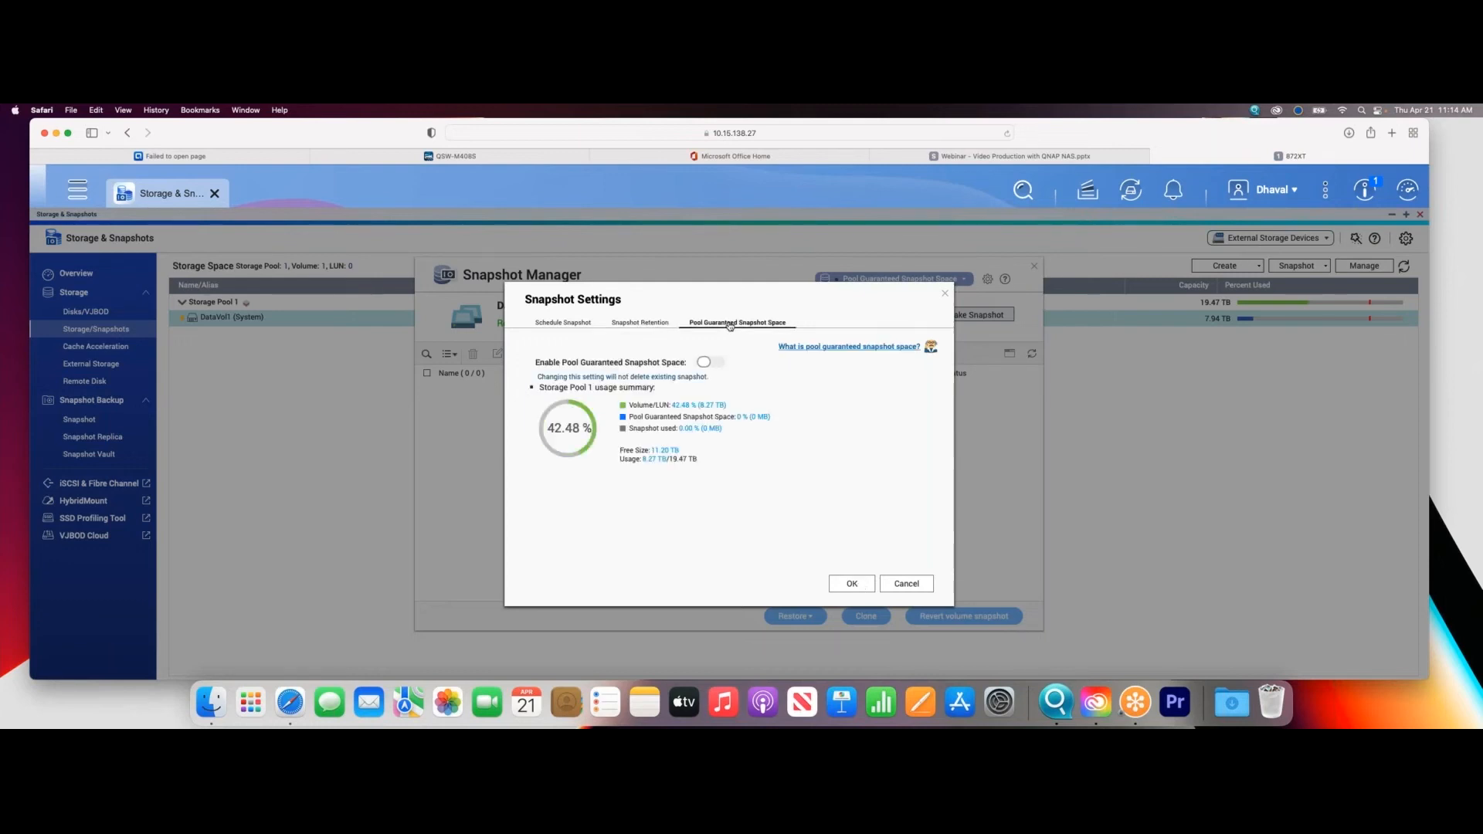
{"action": "left_click", "coordinate": [710, 363]}
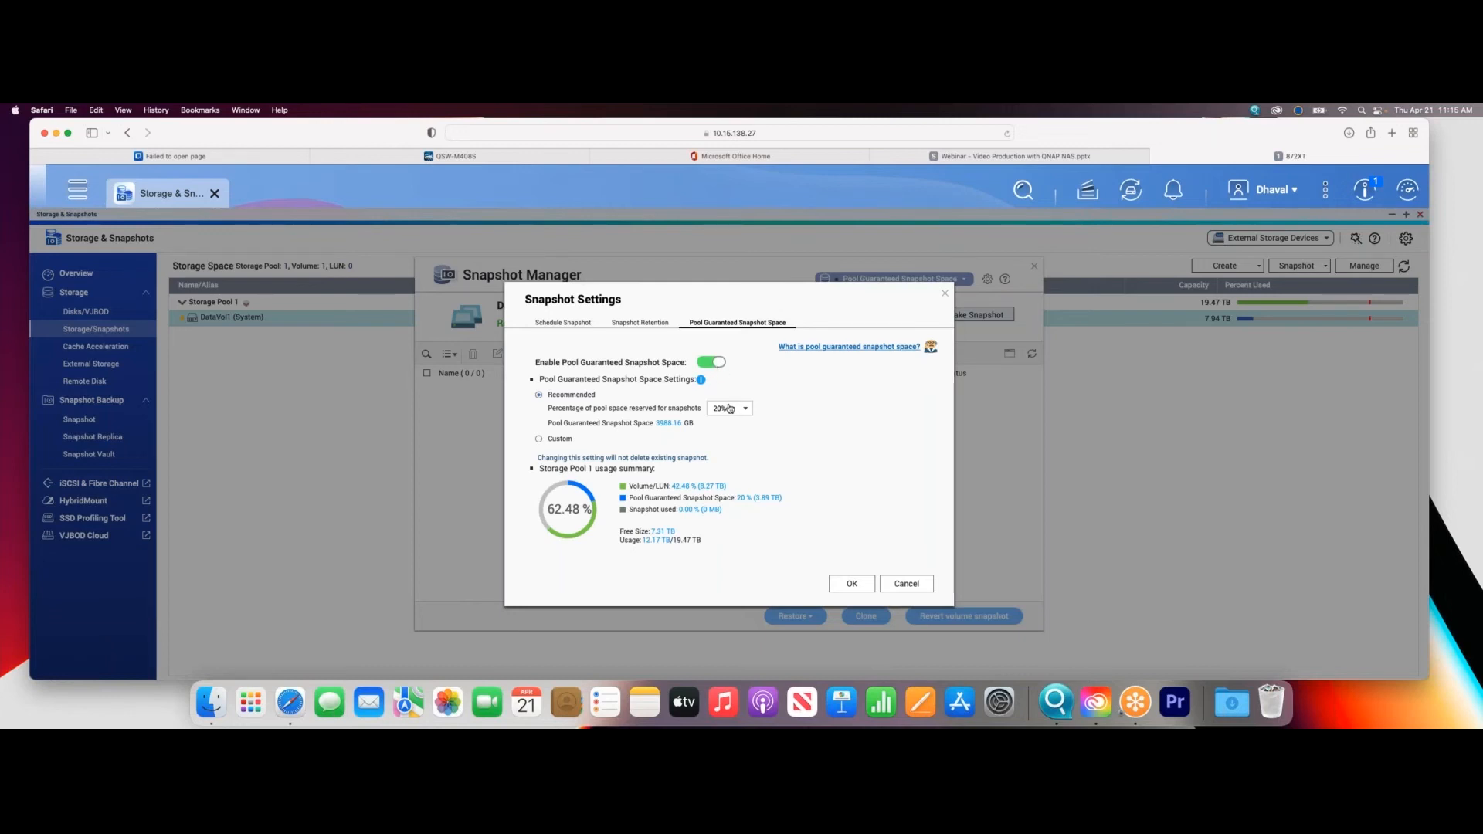
{"action": "left_click", "coordinate": [729, 408]}
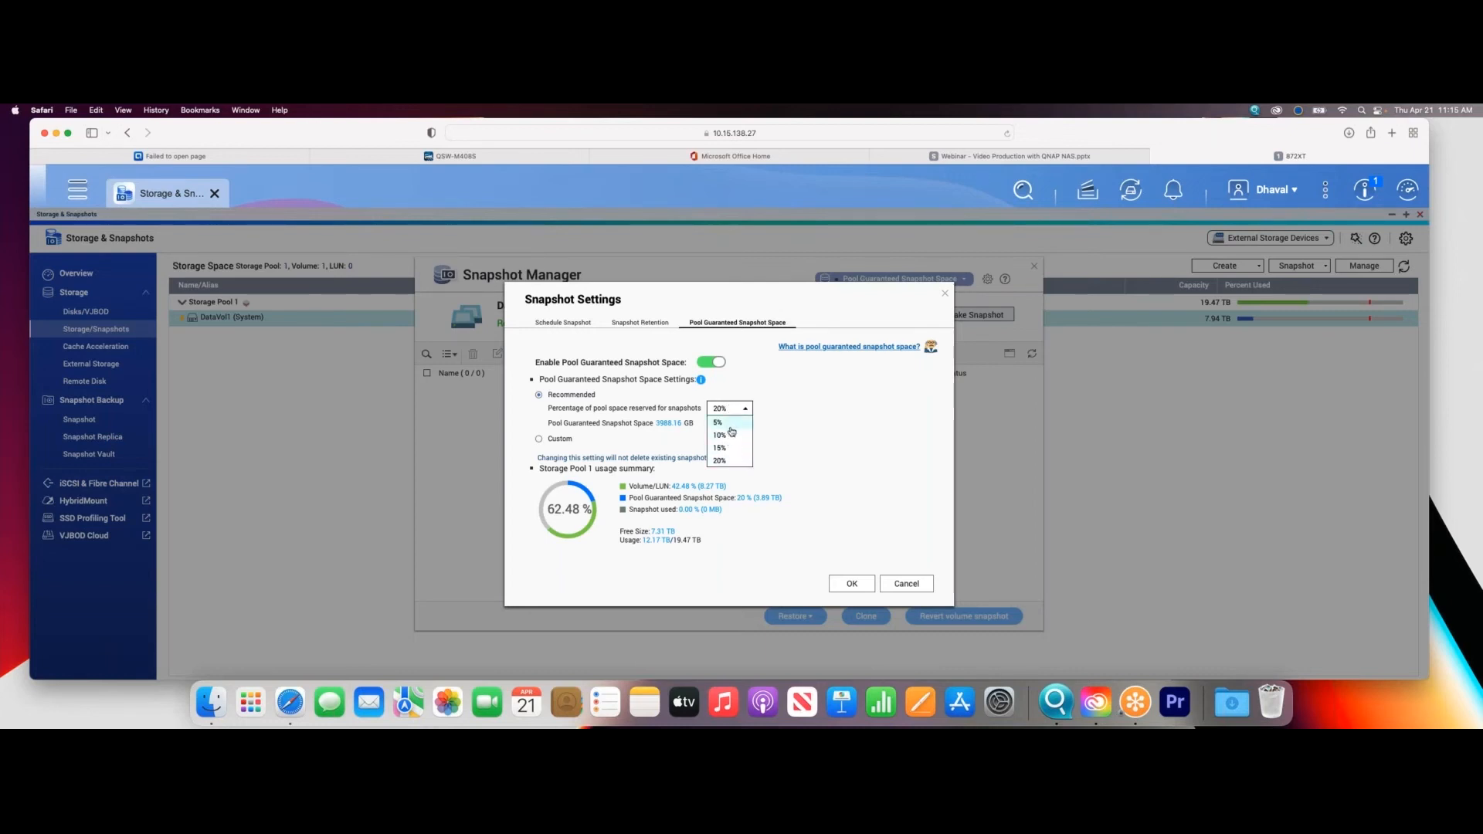
{"action": "left_click", "coordinate": [722, 462]}
{"action": "left_click", "coordinate": [722, 409]}
{"action": "left_click", "coordinate": [726, 424]}
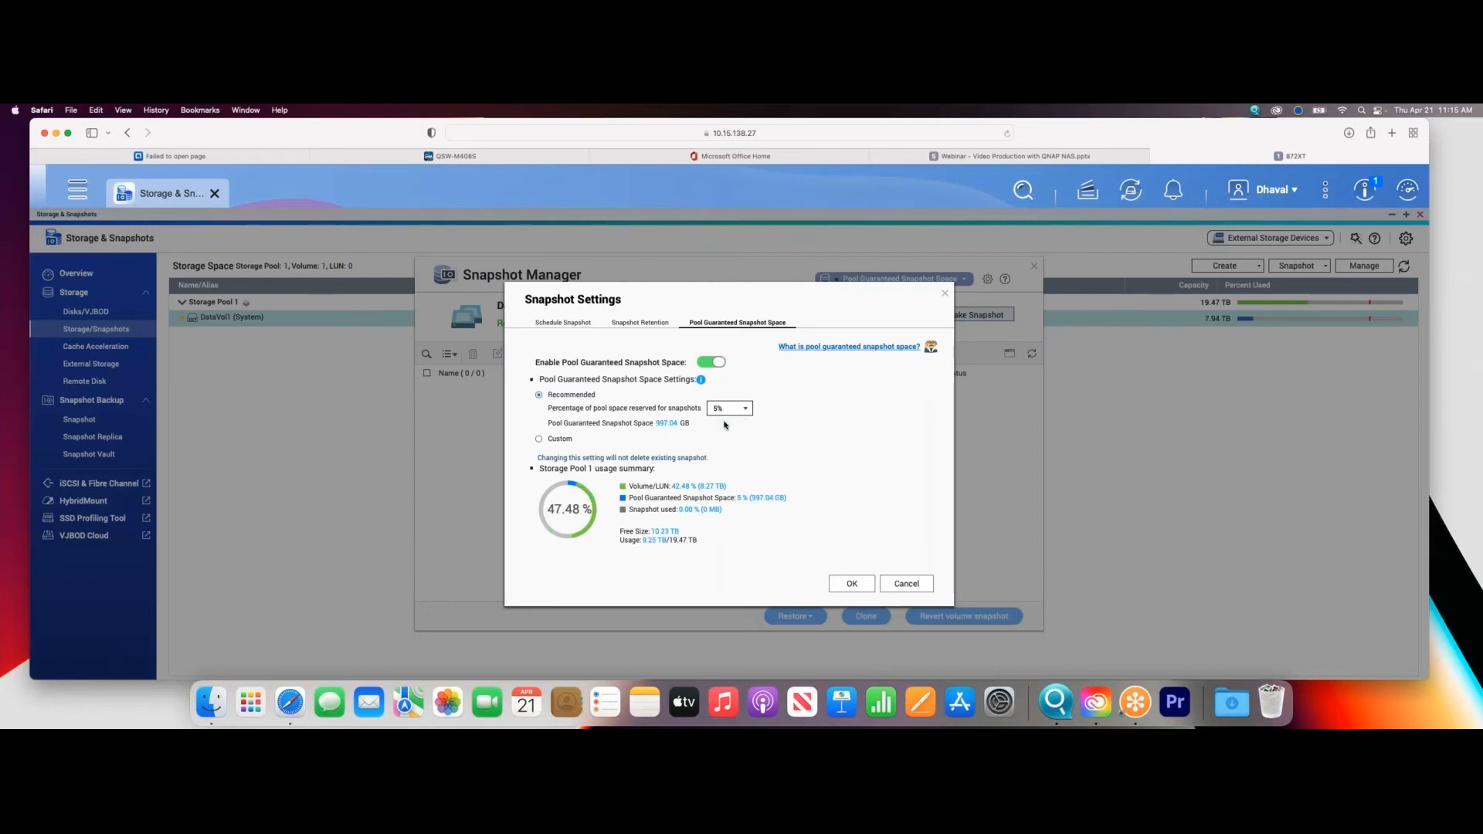
{"action": "left_click", "coordinate": [720, 409]}
{"action": "left_click", "coordinate": [725, 461]}
{"action": "left_click", "coordinate": [856, 586]}
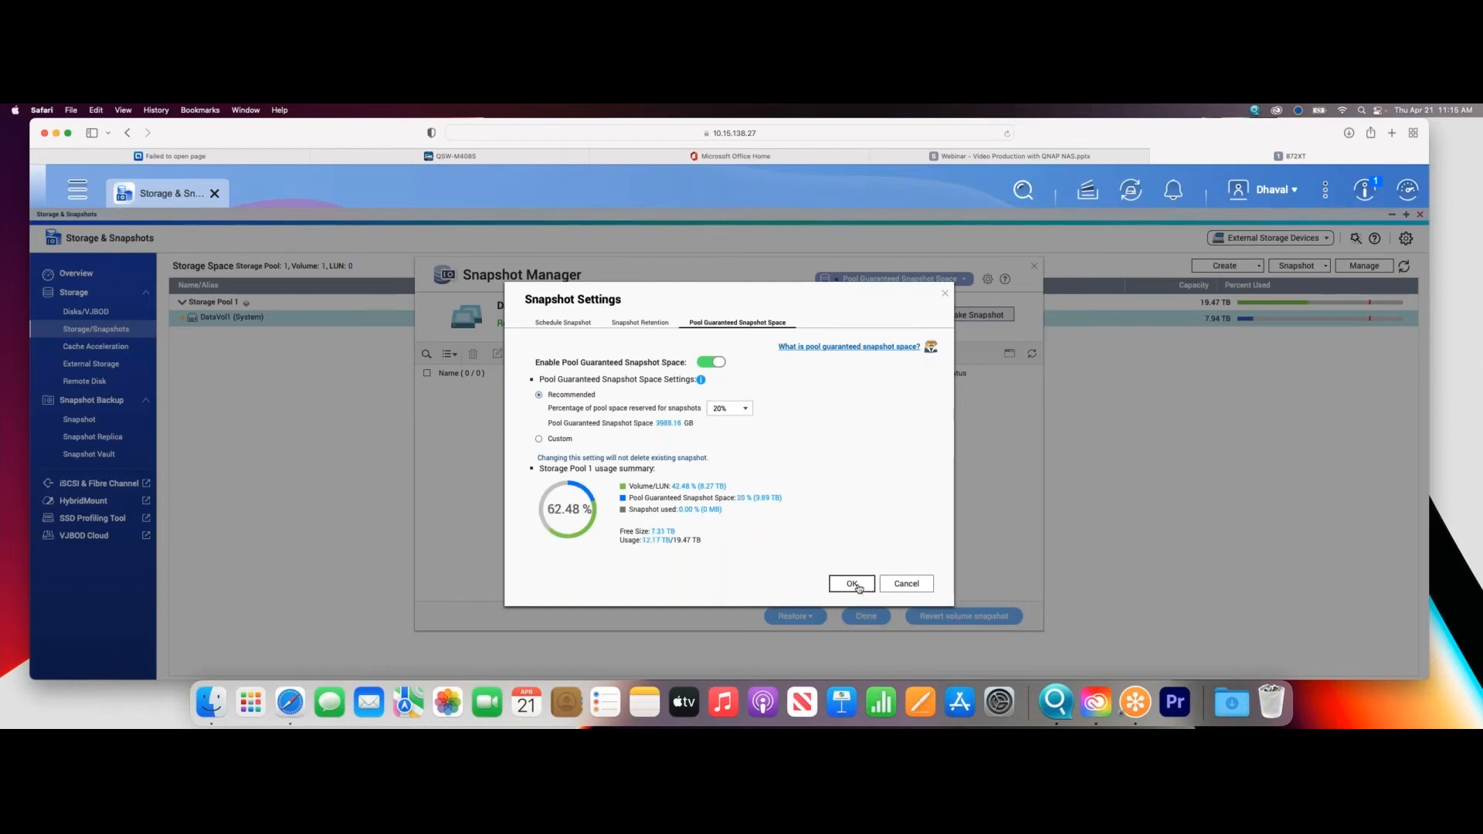
{"action": "left_click", "coordinate": [757, 479]}
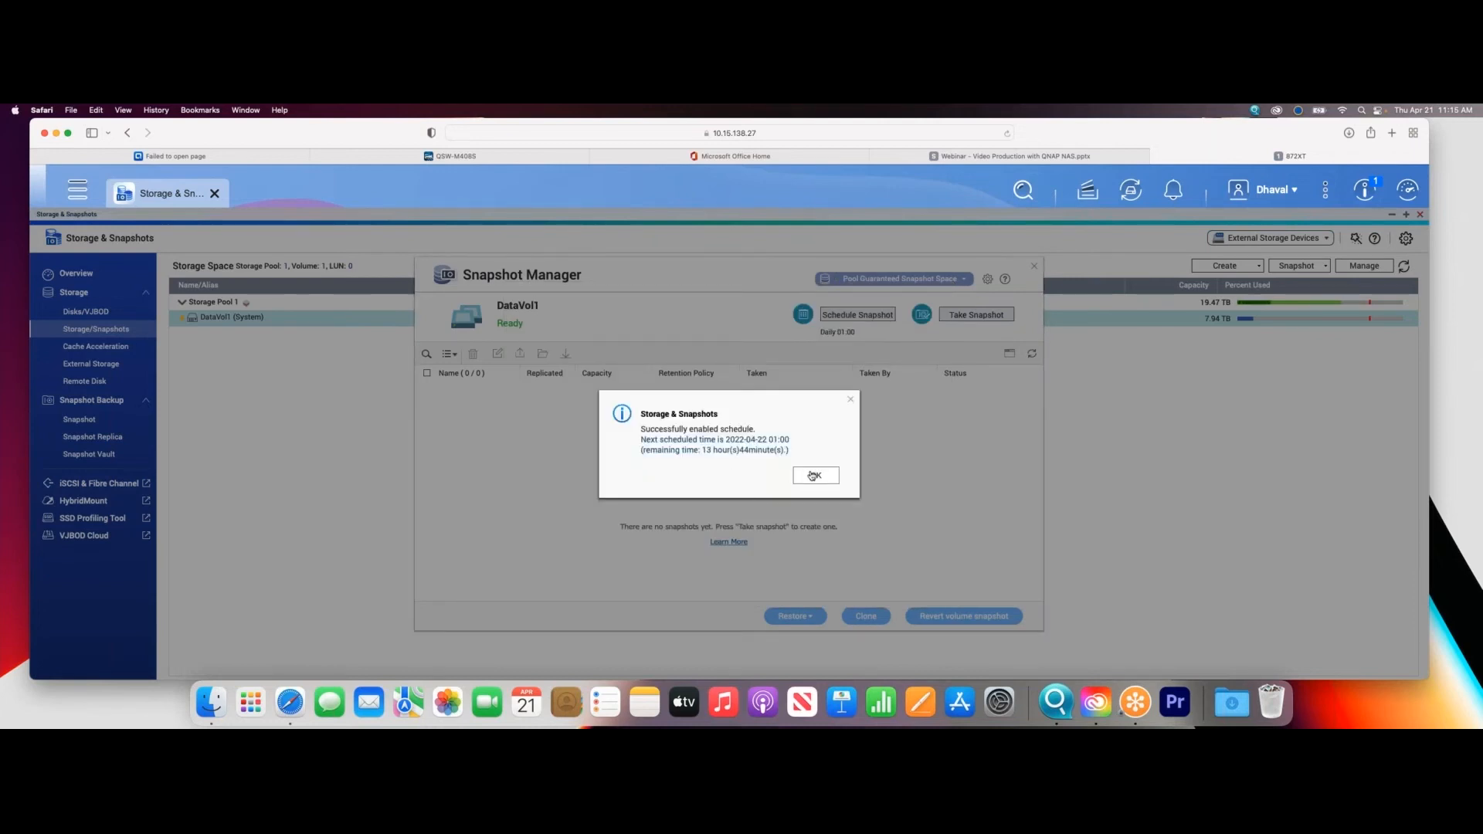
- Acknowledge the enabled snapshot schedule and take a manual snapshot of DataVol1 with the default name and settings
{"action": "left_click", "coordinate": [811, 474]}
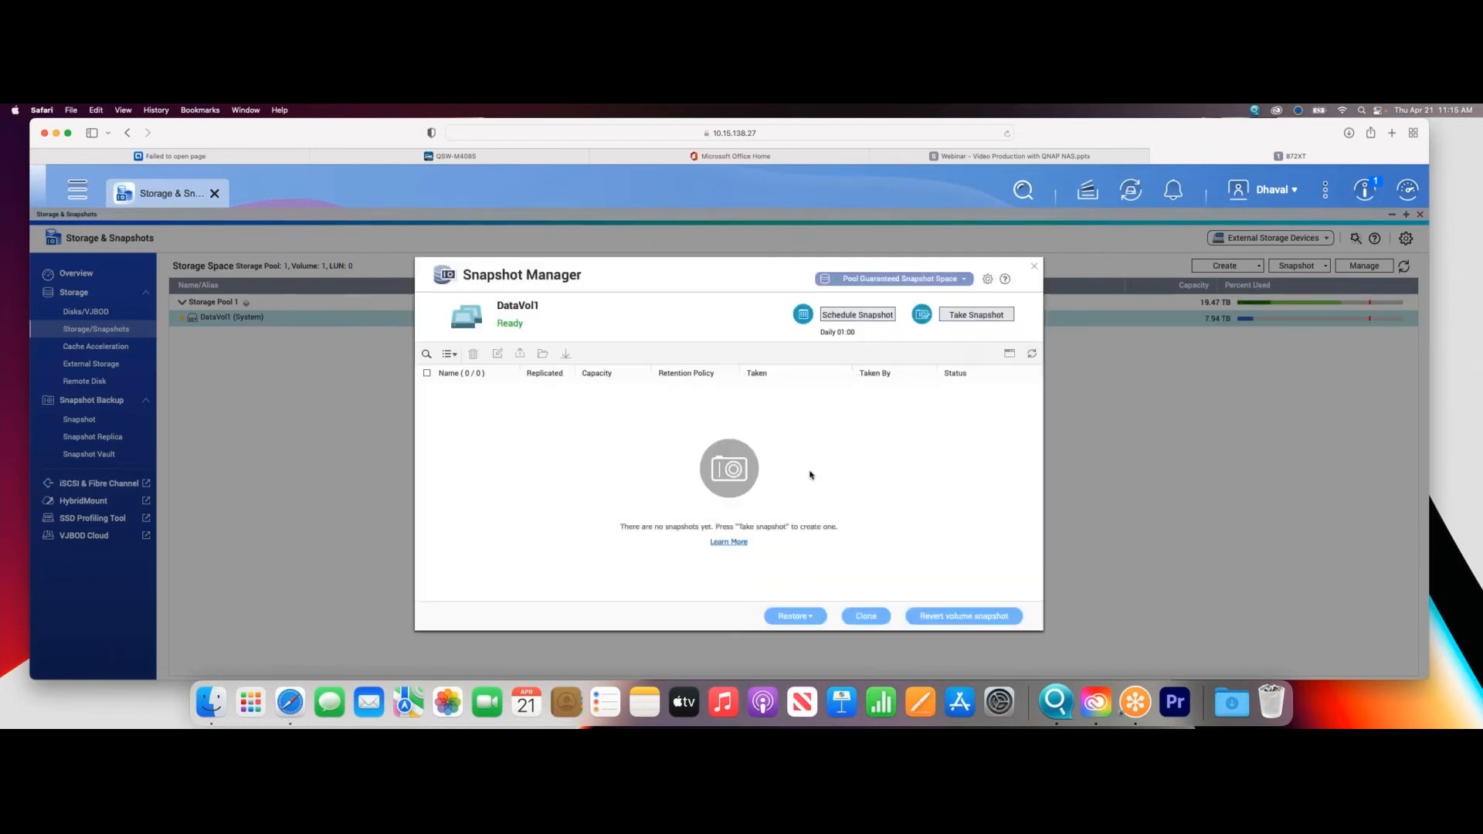
{"action": "left_click", "coordinate": [959, 315]}
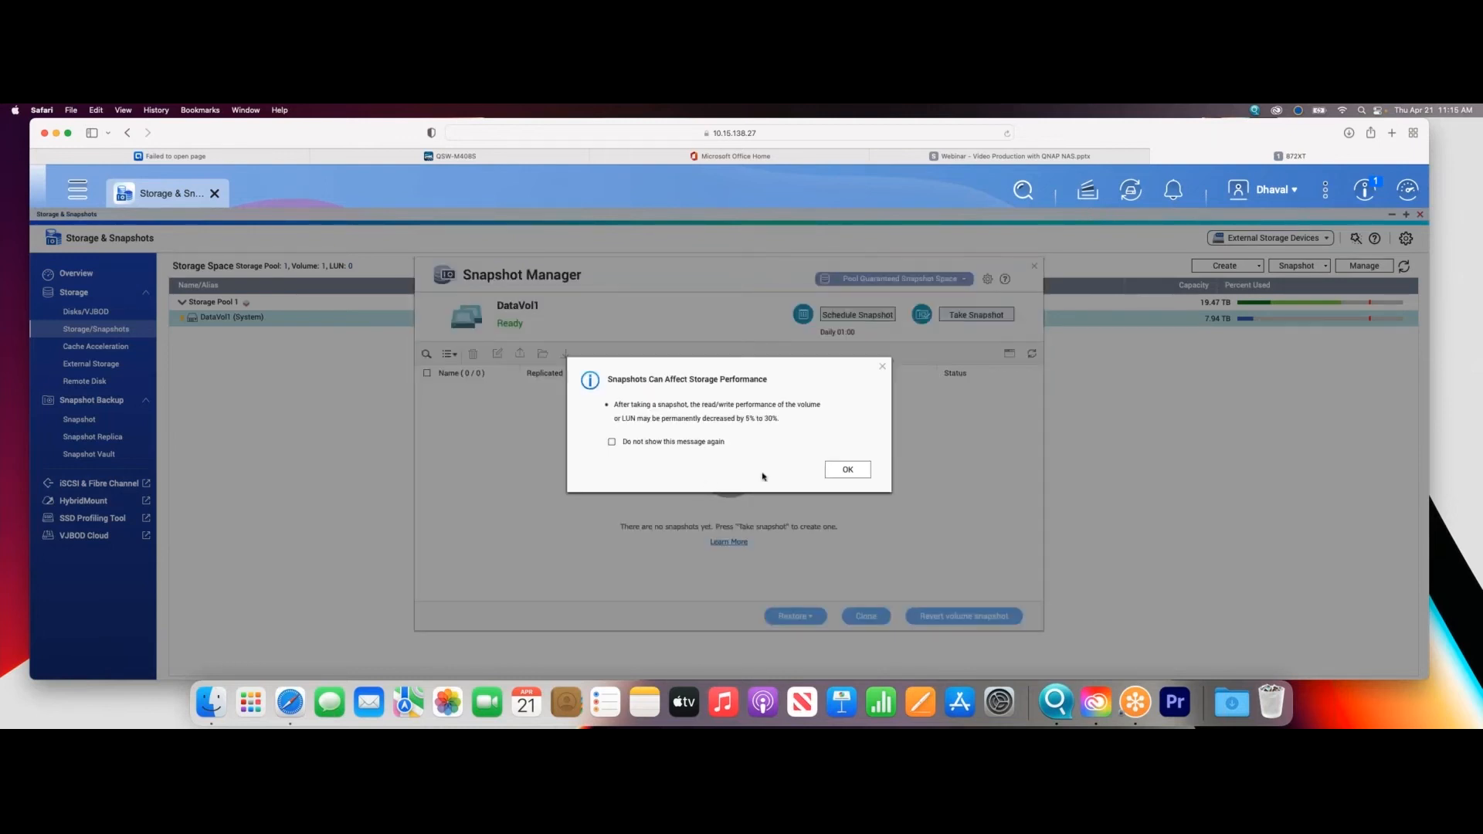
{"action": "left_click", "coordinate": [847, 470]}
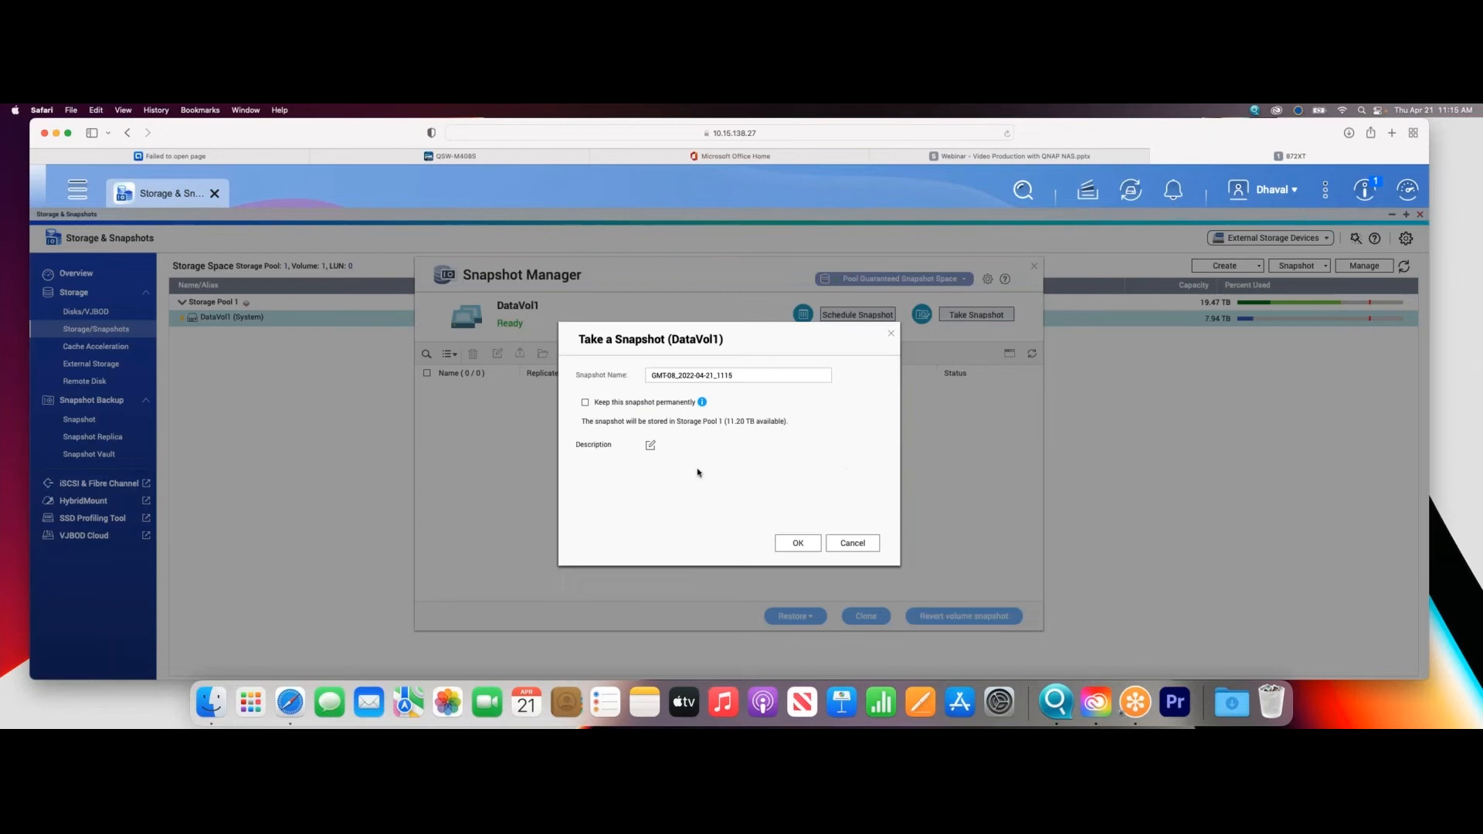
{"action": "left_click", "coordinate": [792, 547]}
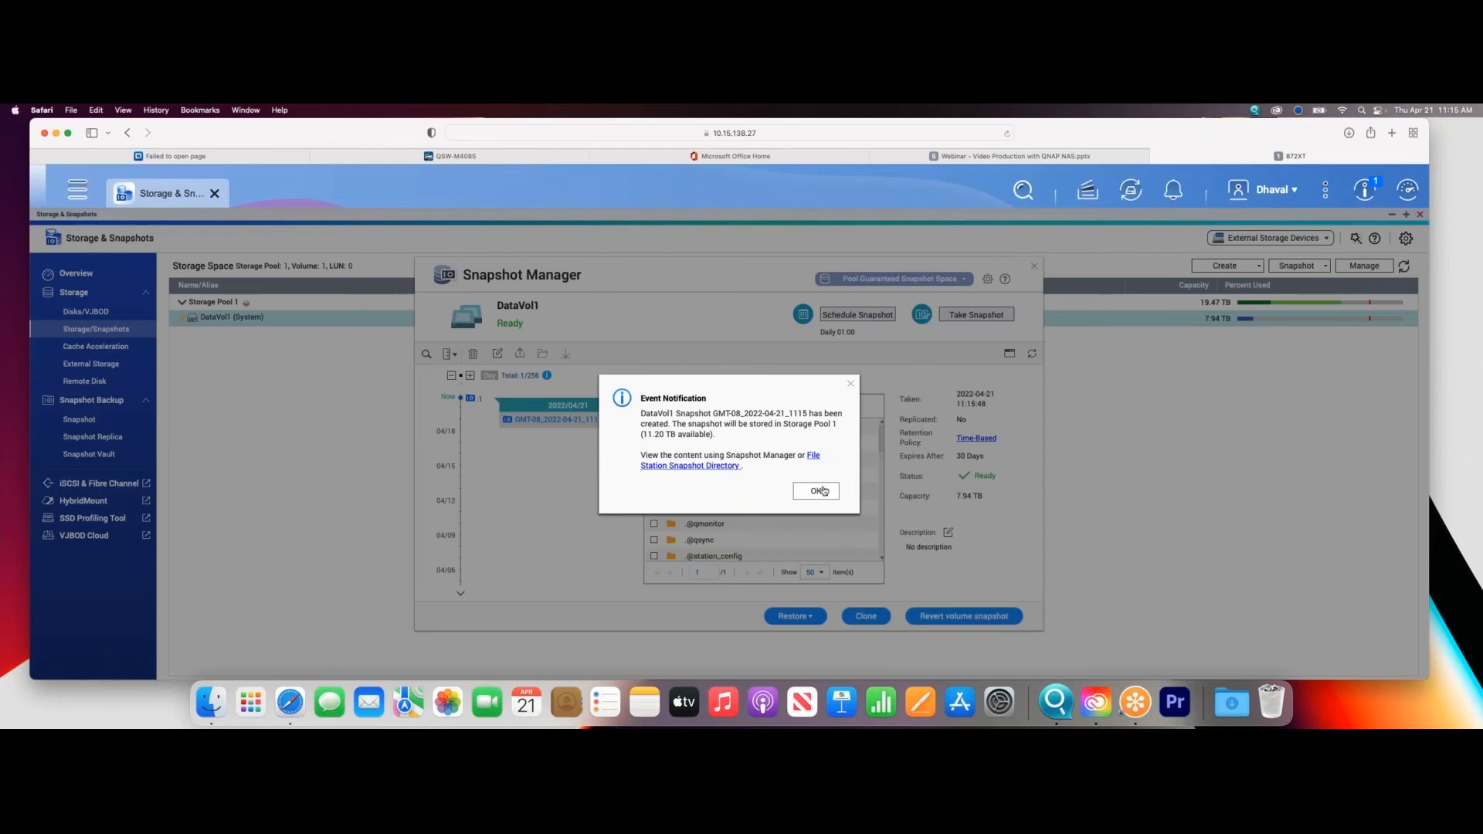
{"action": "left_click", "coordinate": [818, 492]}
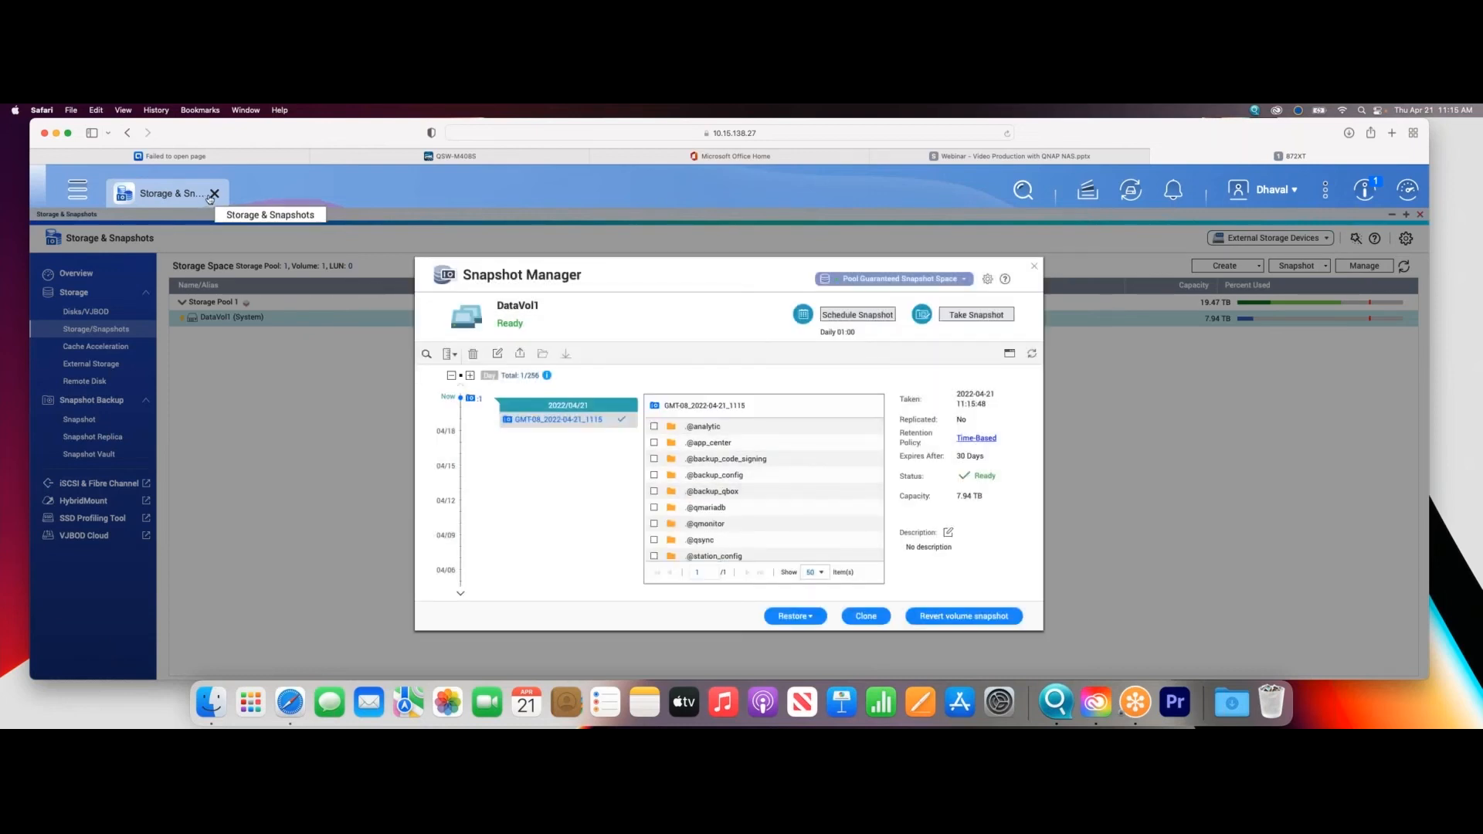
- Open File Station and browse the NAB2022 share to its Video 2 folder
{"action": "left_click", "coordinate": [75, 192]}
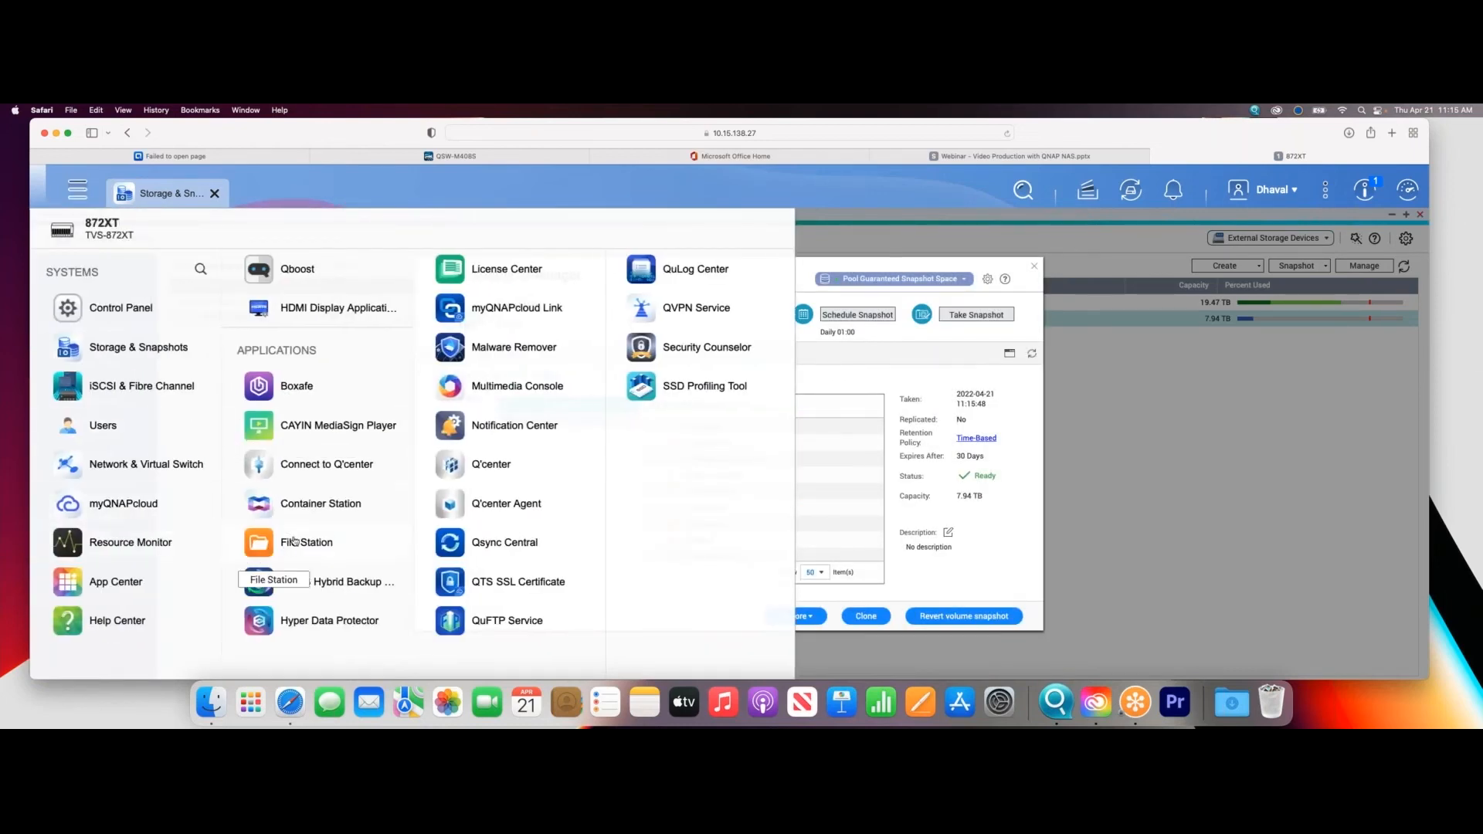
{"action": "left_click", "coordinate": [290, 539]}
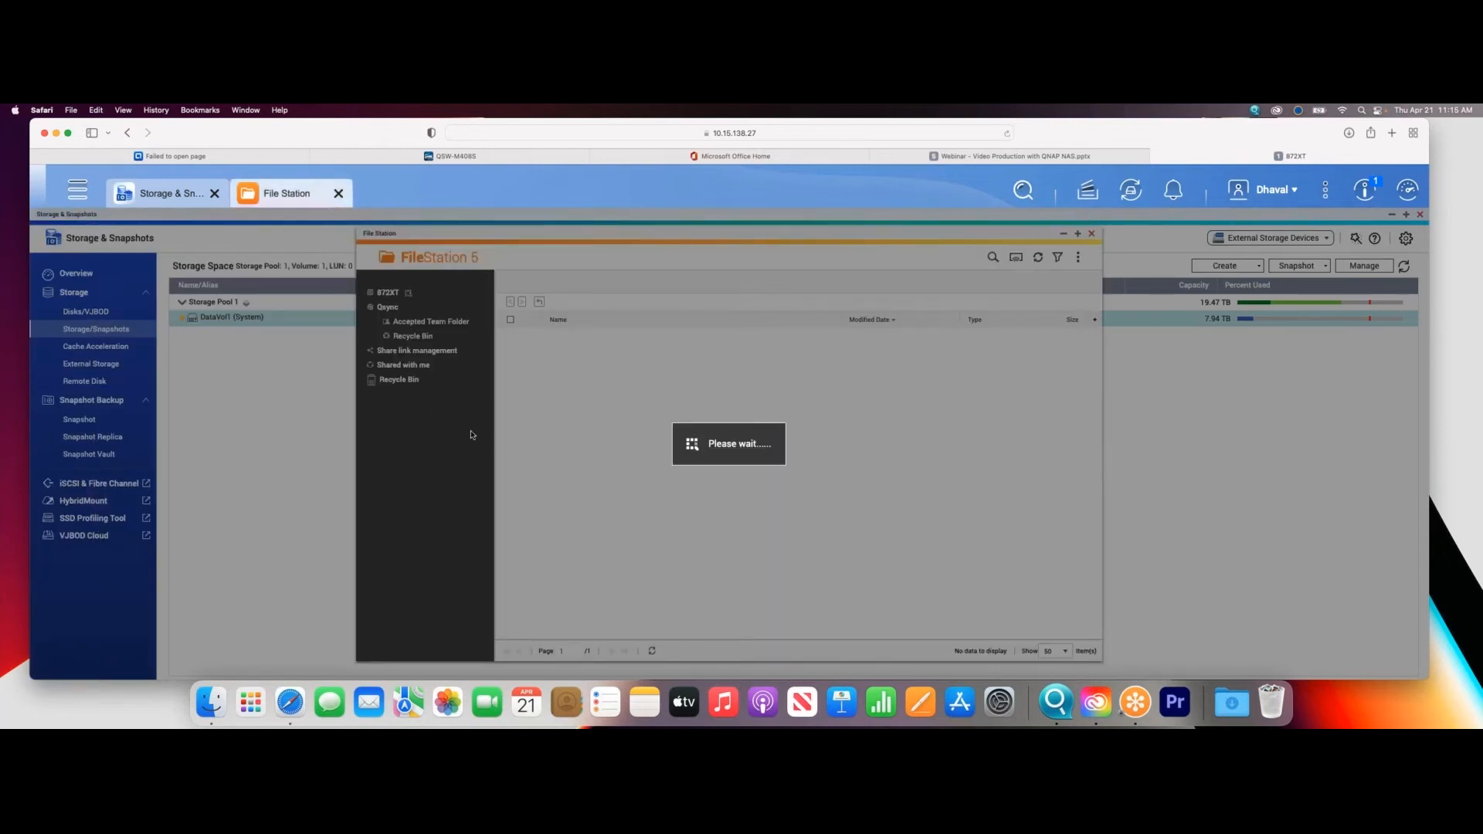
{"action": "left_click", "coordinate": [418, 382]}
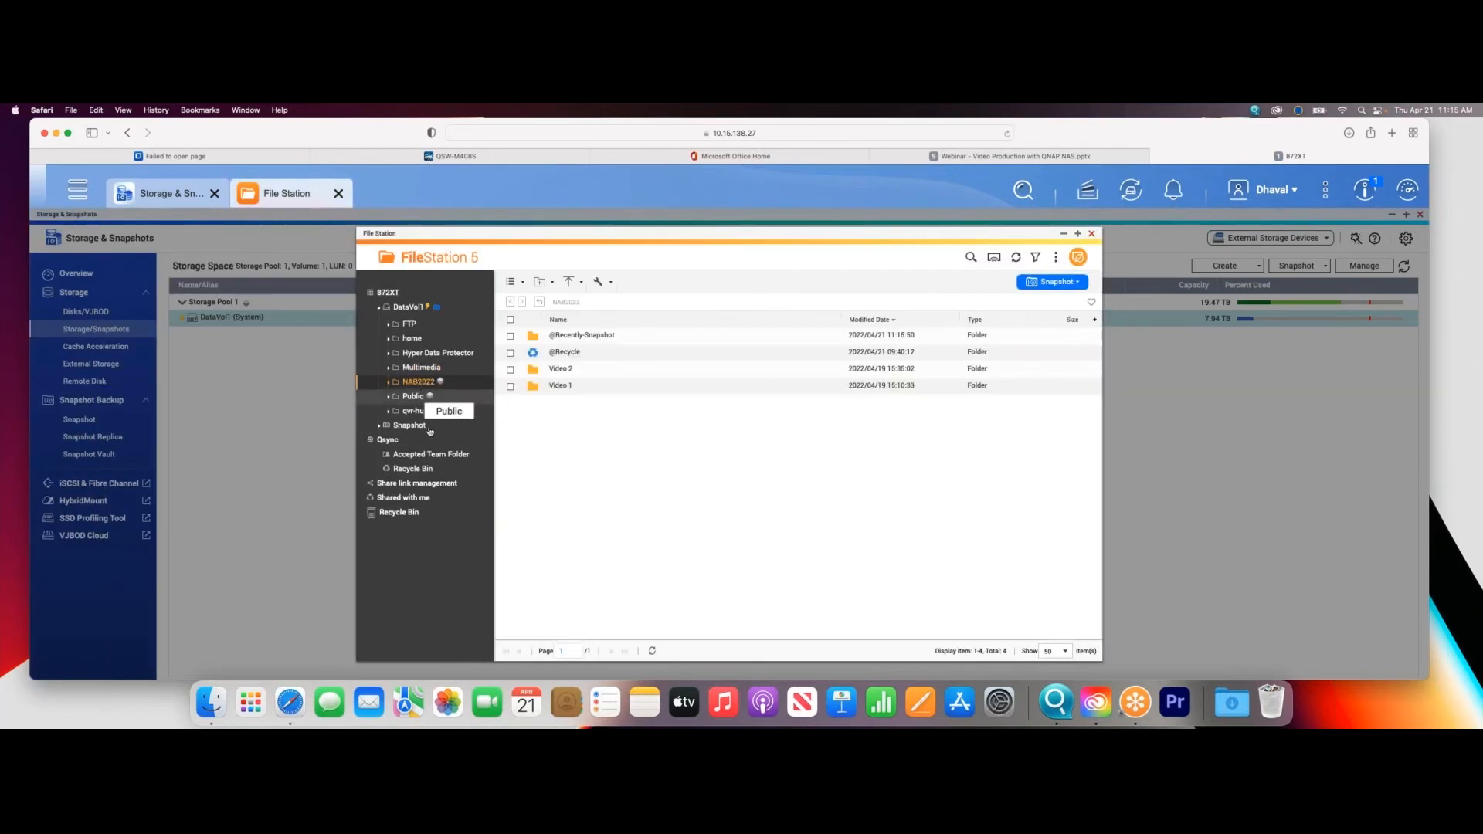
{"action": "double_click", "coordinate": [561, 386]}
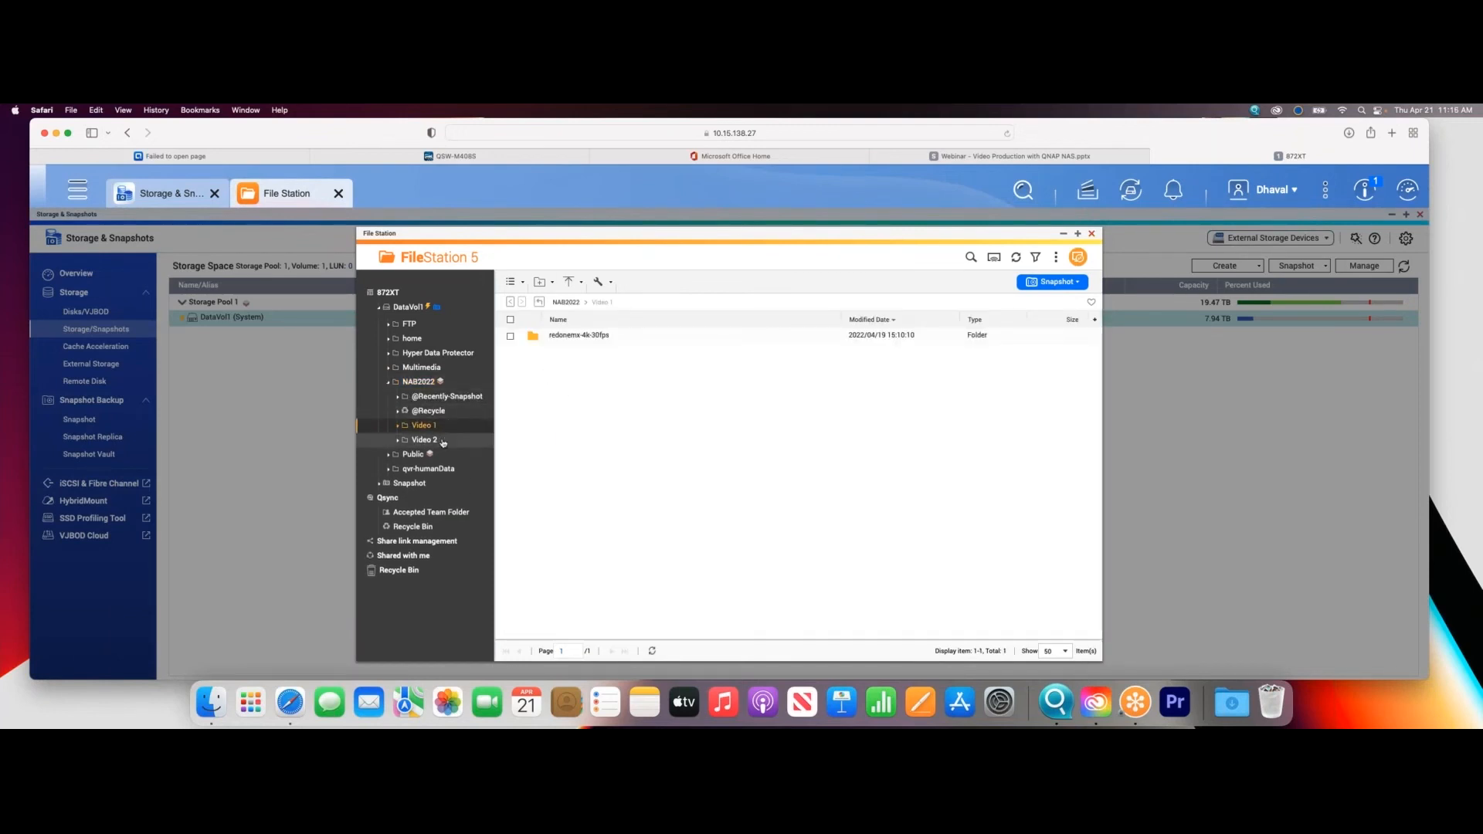
{"action": "left_click", "coordinate": [424, 439]}
- Permanently delete HORROR - B Cam.mp4 from the Video 2 folder
{"action": "right_click", "coordinate": [679, 384]}
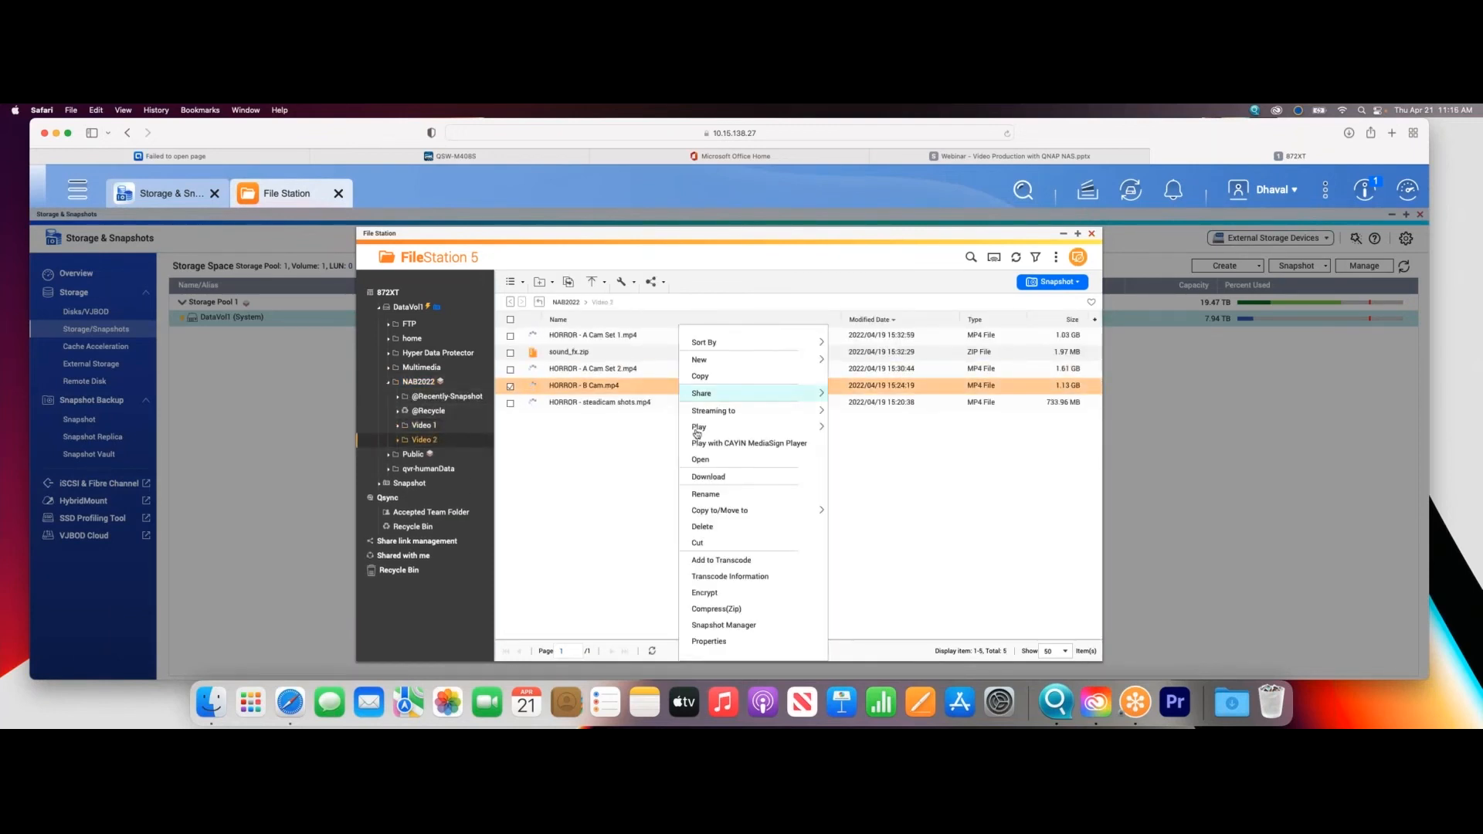
{"action": "left_click", "coordinate": [702, 527]}
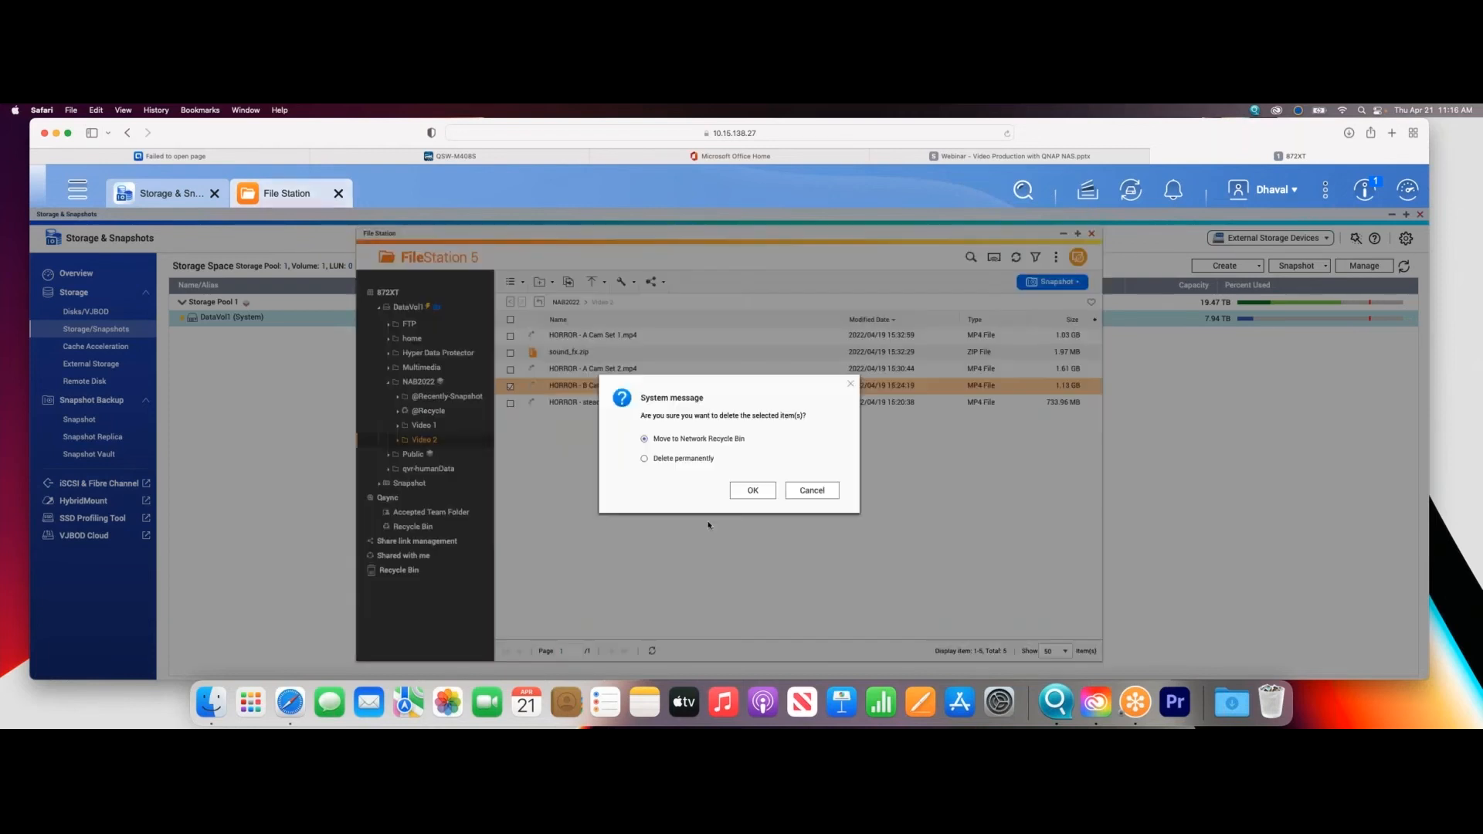
{"action": "left_click", "coordinate": [684, 461]}
{"action": "left_click", "coordinate": [744, 491]}
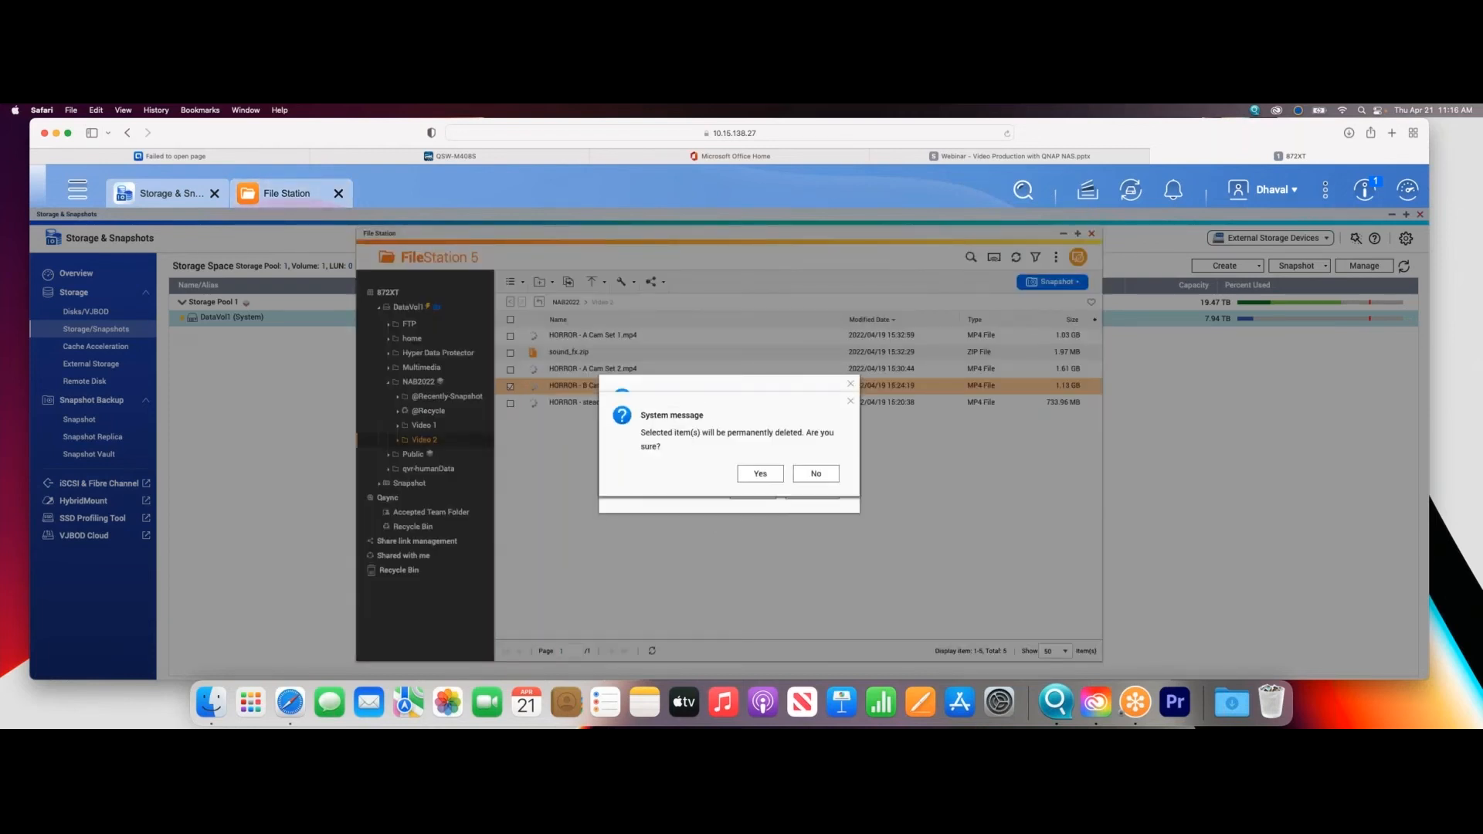
{"action": "left_click", "coordinate": [760, 473]}
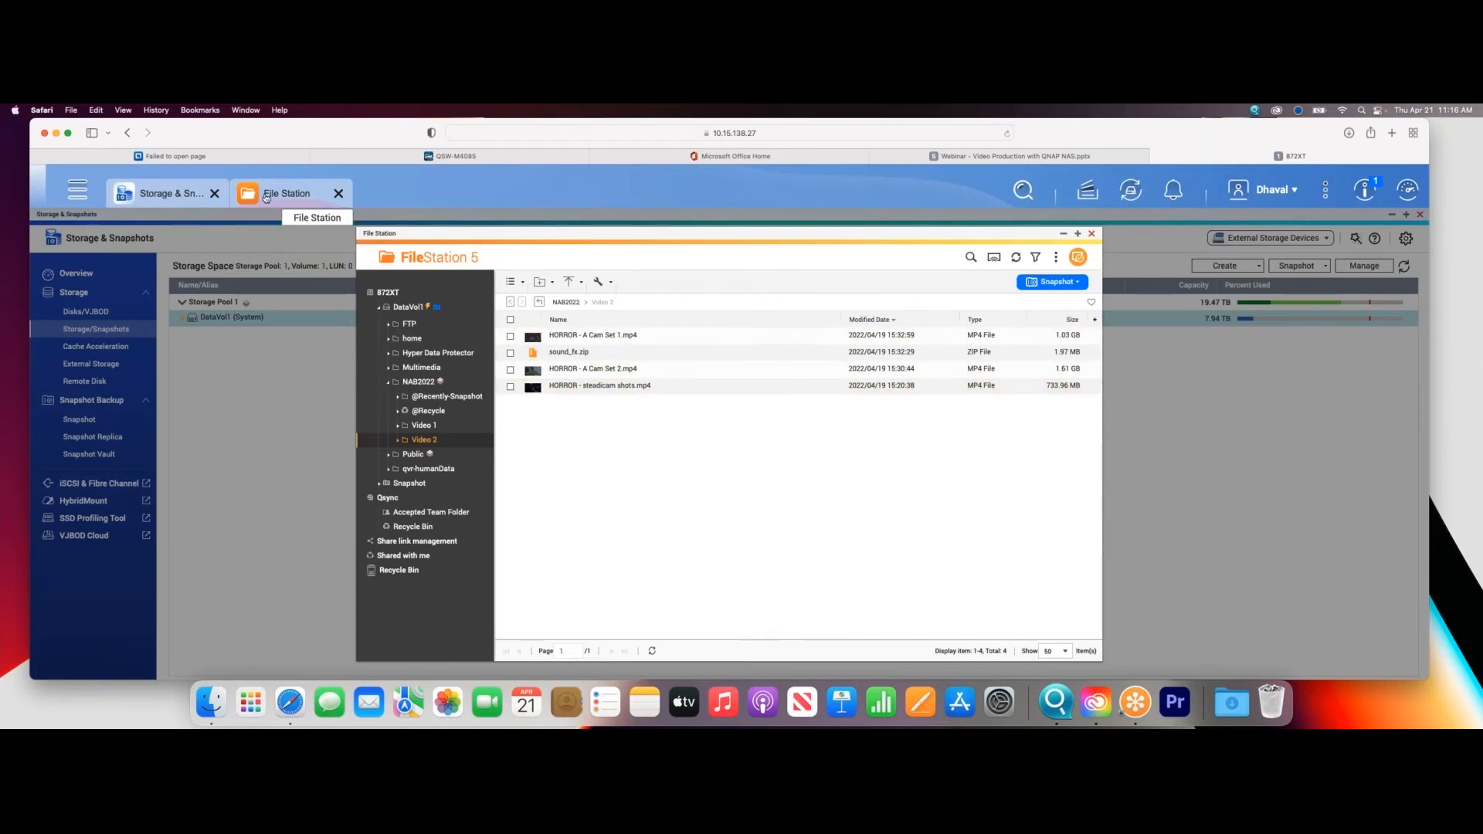
- Return to Snapshot Manager and take a second manual snapshot of DataVol1 with the default settings
{"action": "left_click", "coordinate": [168, 199]}
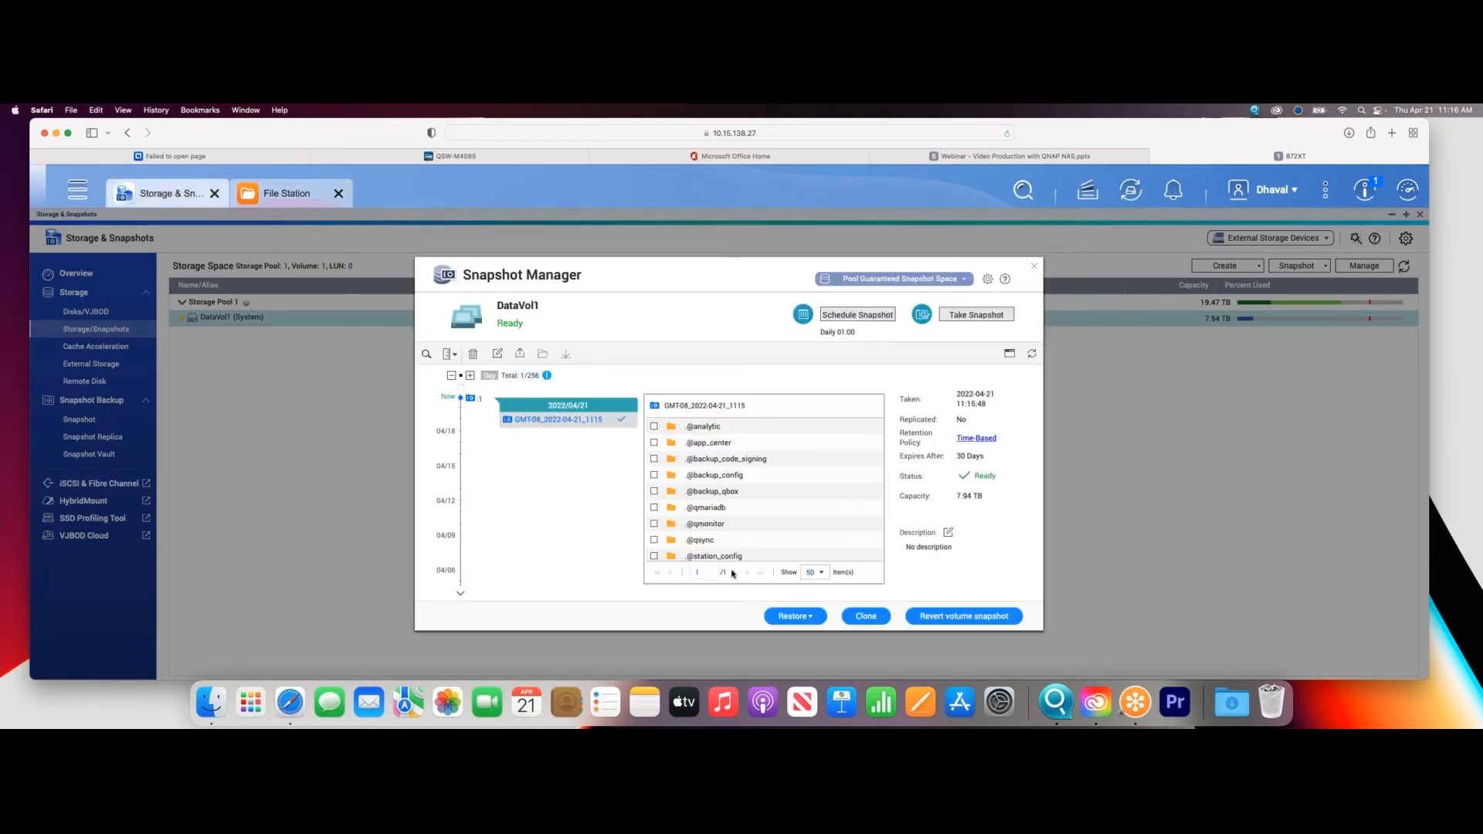
{"action": "left_click", "coordinate": [976, 315]}
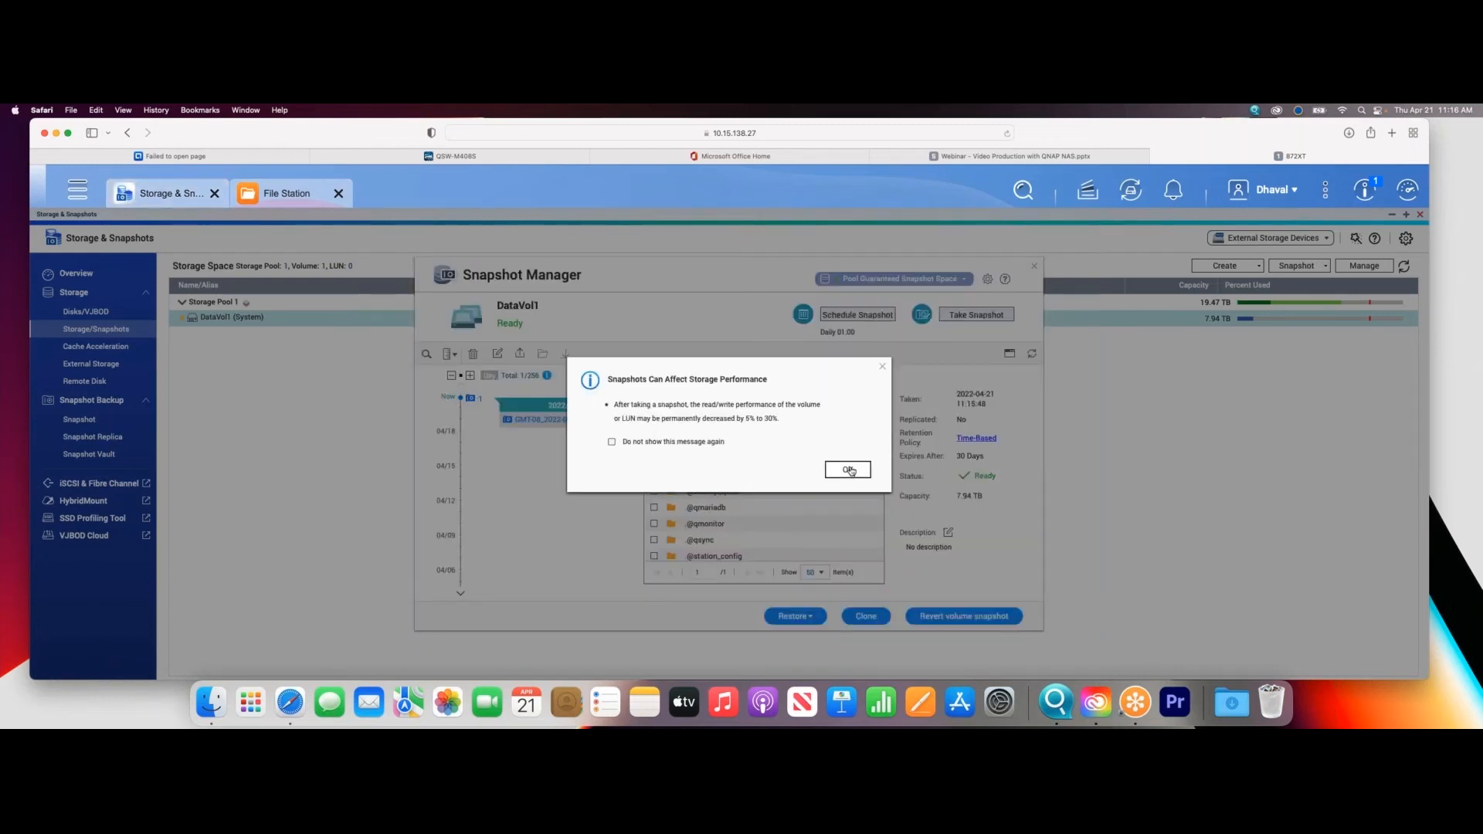
{"action": "left_click", "coordinate": [845, 467]}
{"action": "left_click", "coordinate": [786, 545]}
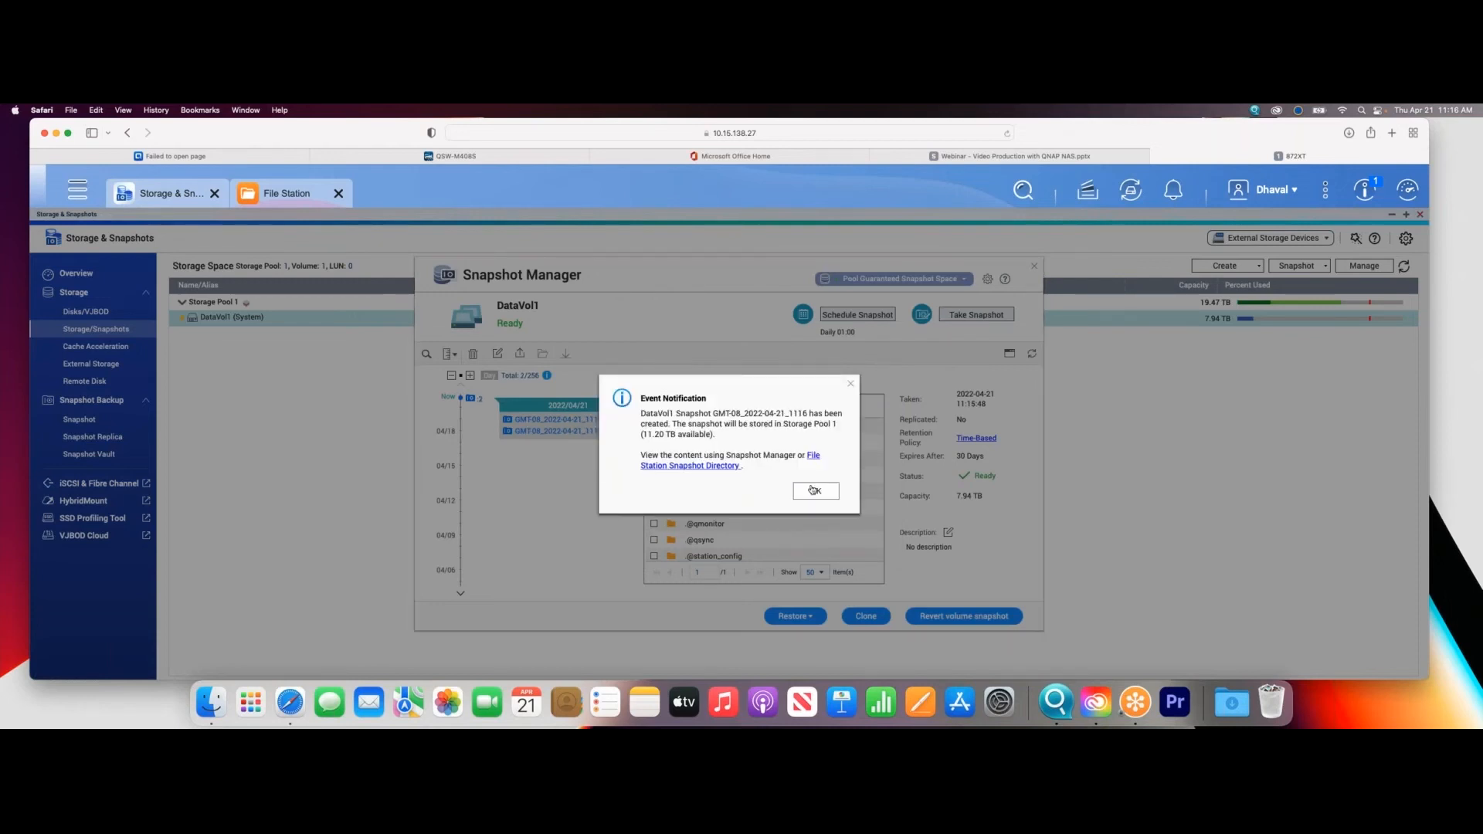
{"action": "left_click", "coordinate": [814, 488]}
- Browse to NAB2022/Video 2 inside the snapshots and compare the folder's contents between the older and newer snapshots
{"action": "left_click", "coordinate": [587, 419]}
{"action": "scroll", "coordinate": [720, 524], "scroll_direction": "down", "scroll_amount": 5}
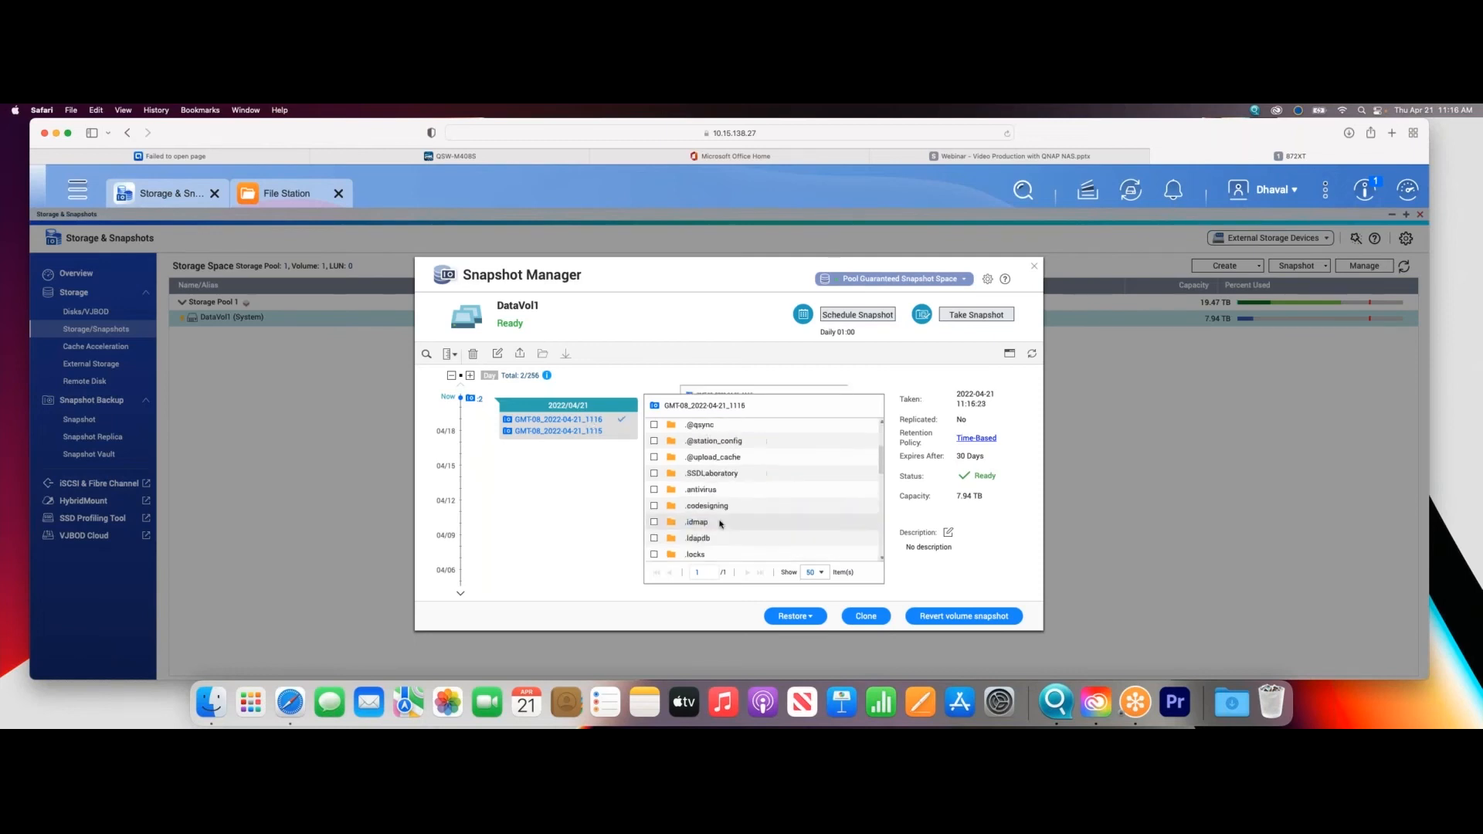
{"action": "double_click", "coordinate": [718, 521]}
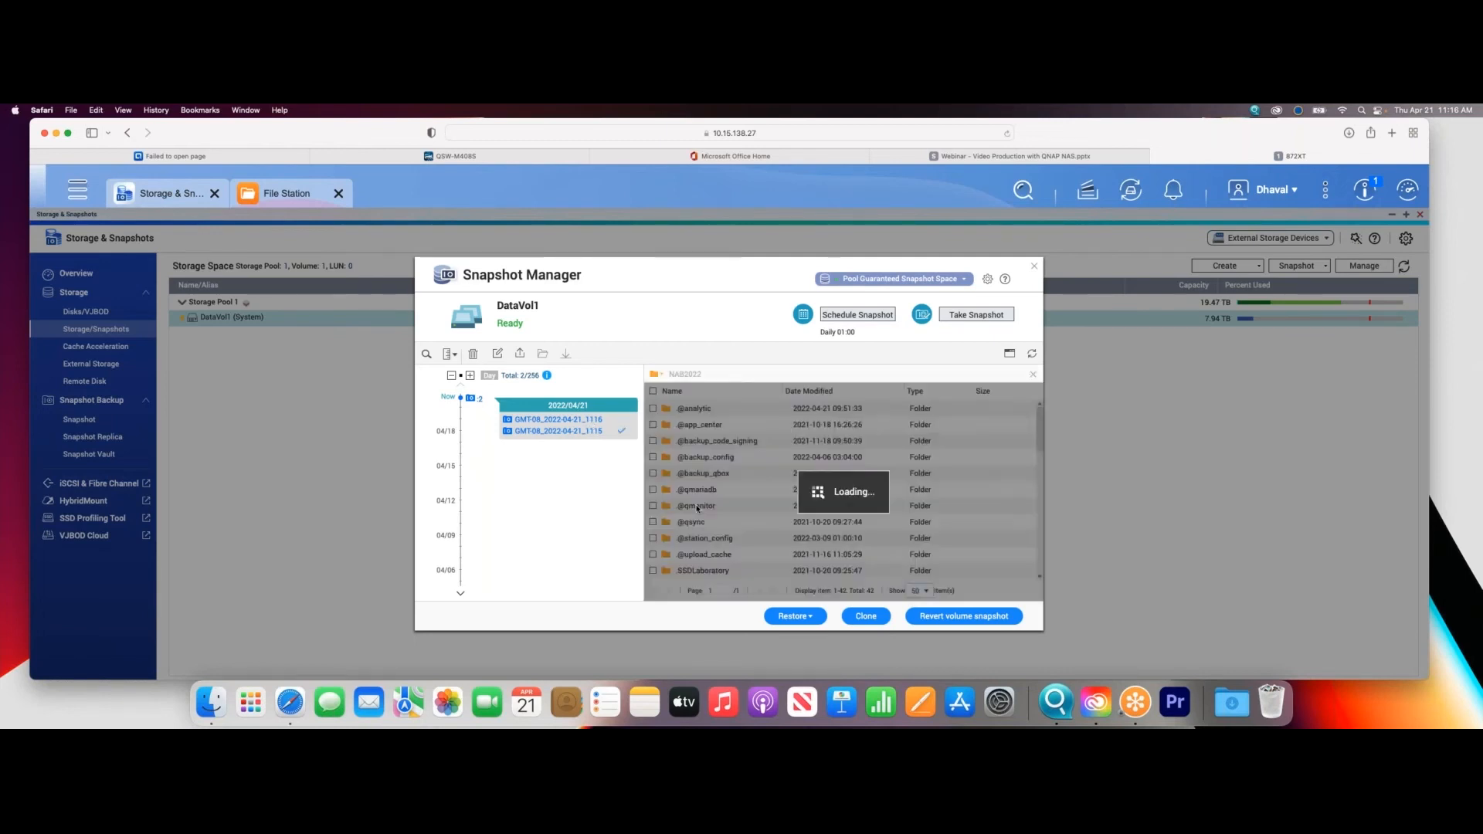
{"action": "double_click", "coordinate": [686, 441]}
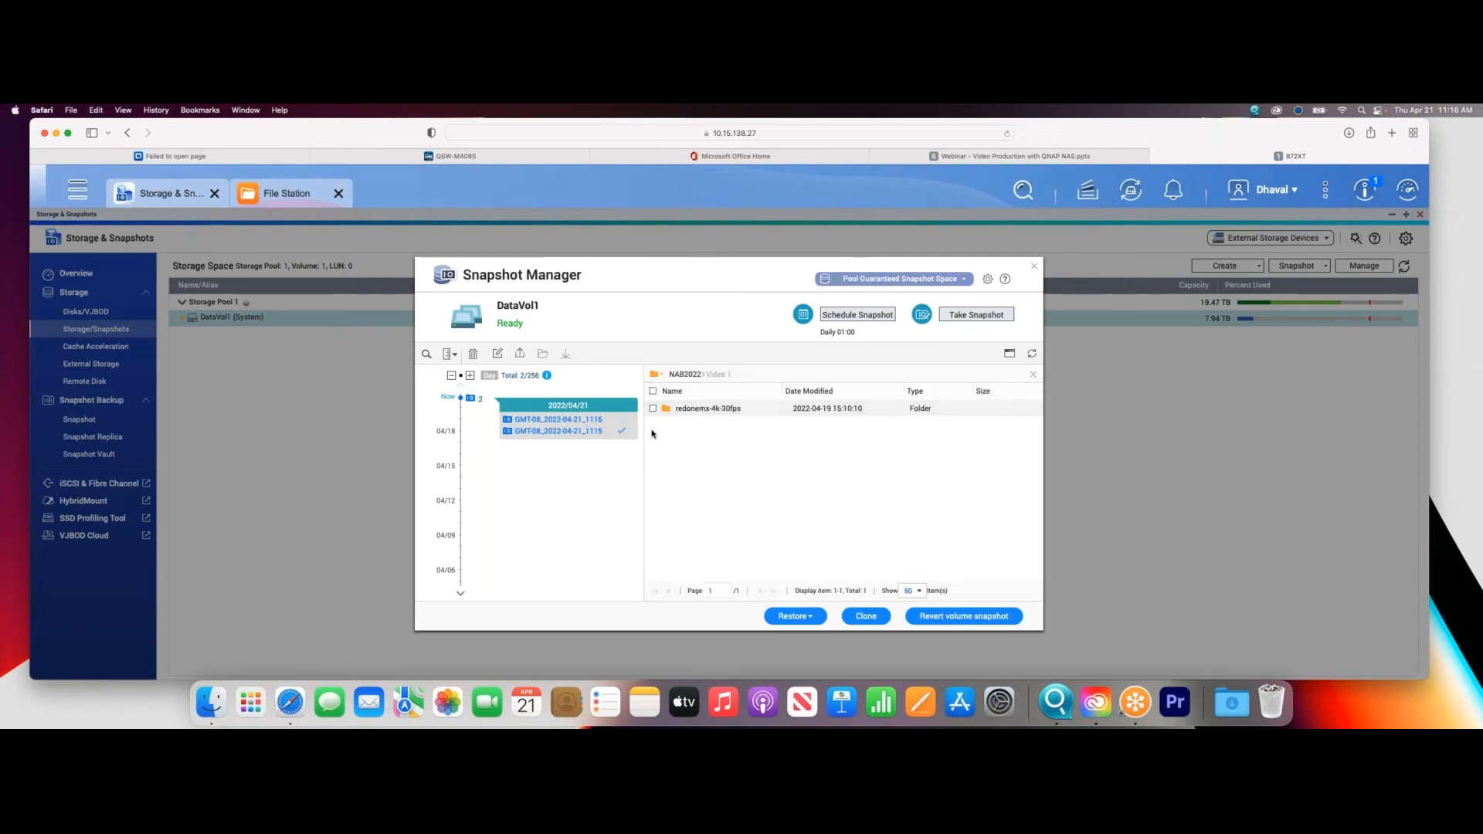
{"action": "left_click", "coordinate": [684, 373]}
{"action": "double_click", "coordinate": [686, 457]}
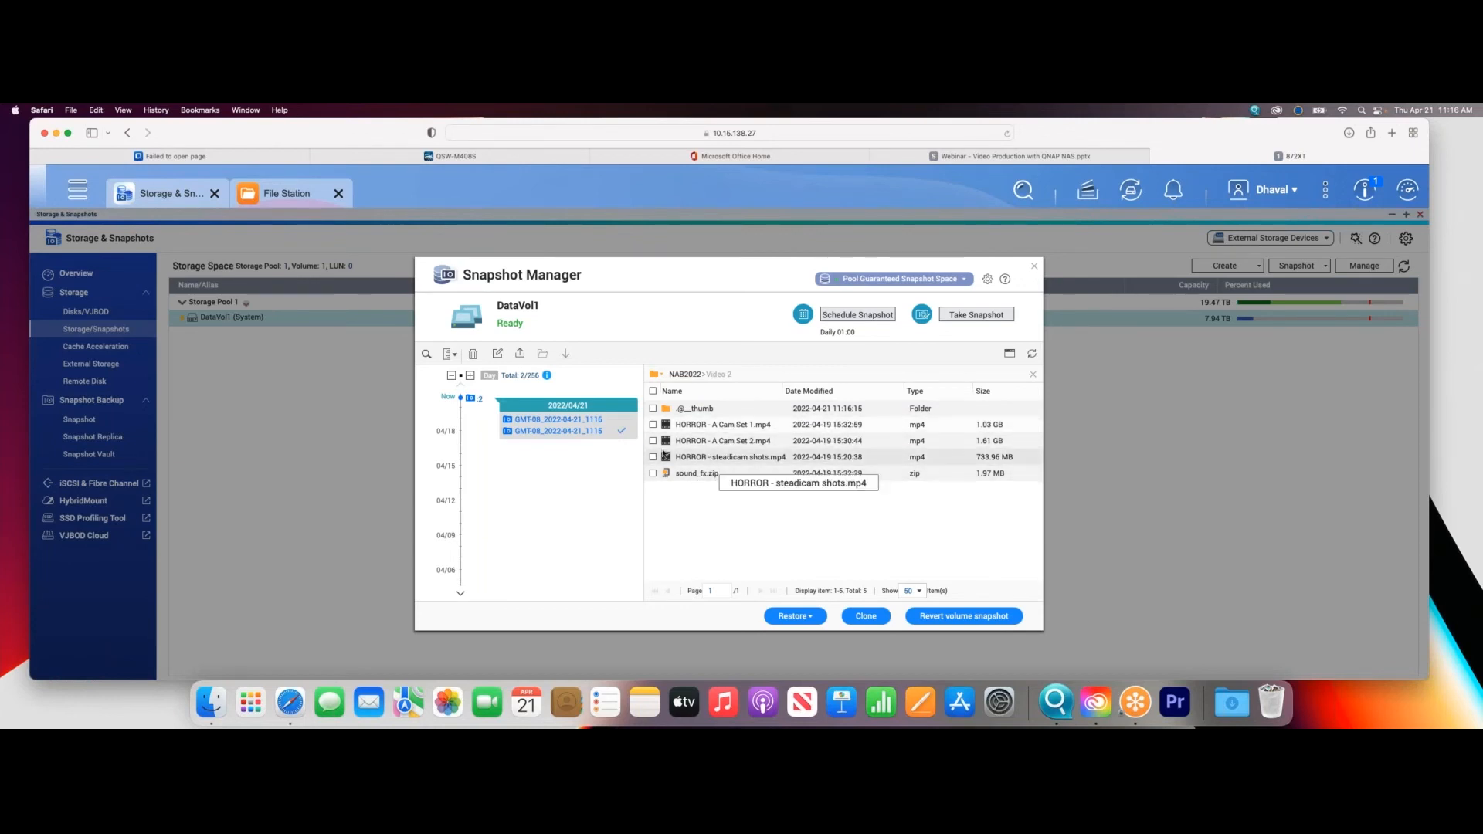
{"action": "left_click", "coordinate": [590, 432]}
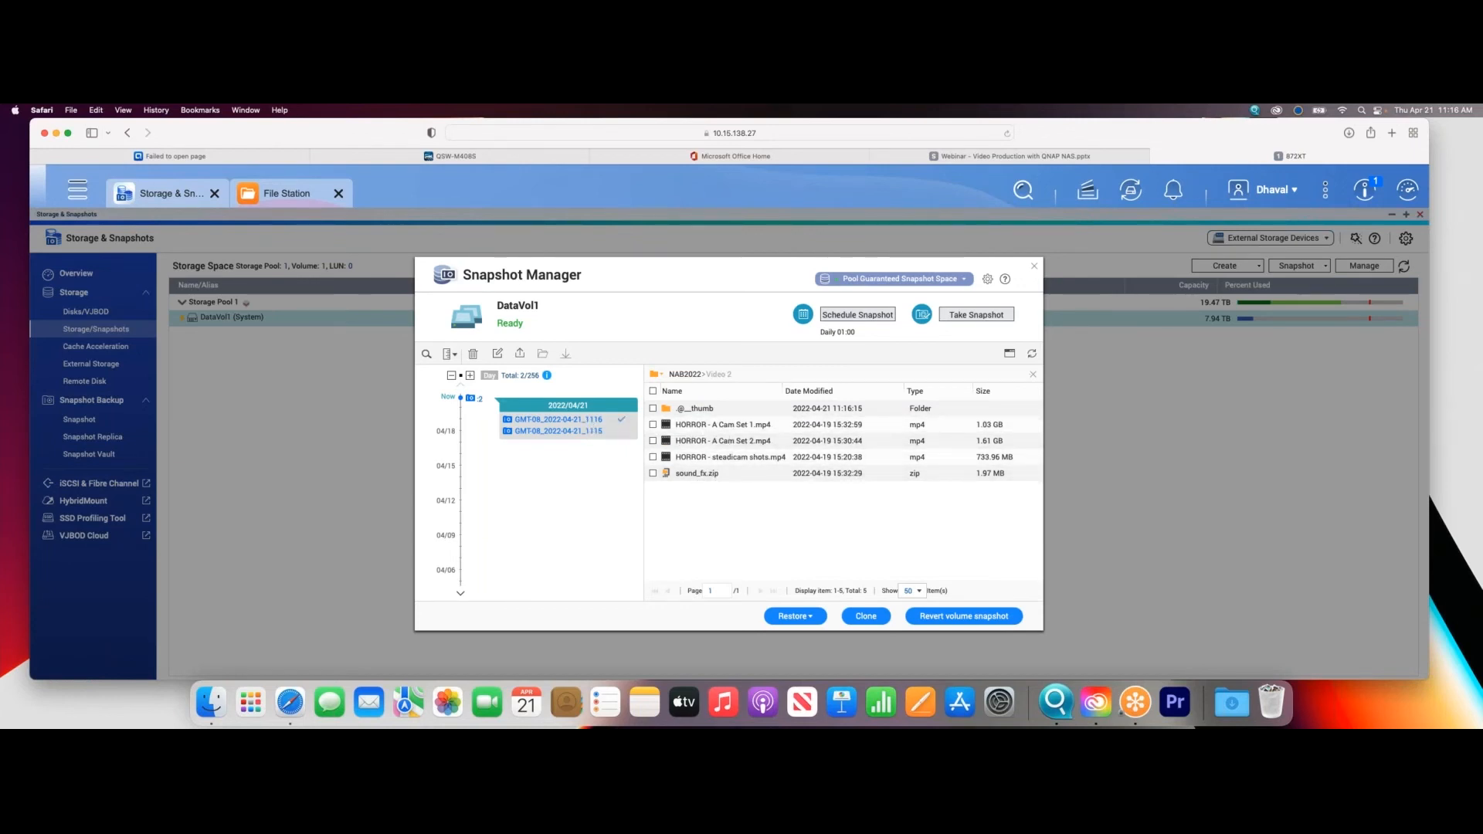
{"action": "left_click", "coordinate": [591, 419]}
- Restore HORROR - B Cam.mp4 from the older DataVol1 snapshot to its original location
{"action": "left_click", "coordinate": [588, 432]}
{"action": "left_click", "coordinate": [731, 441]}
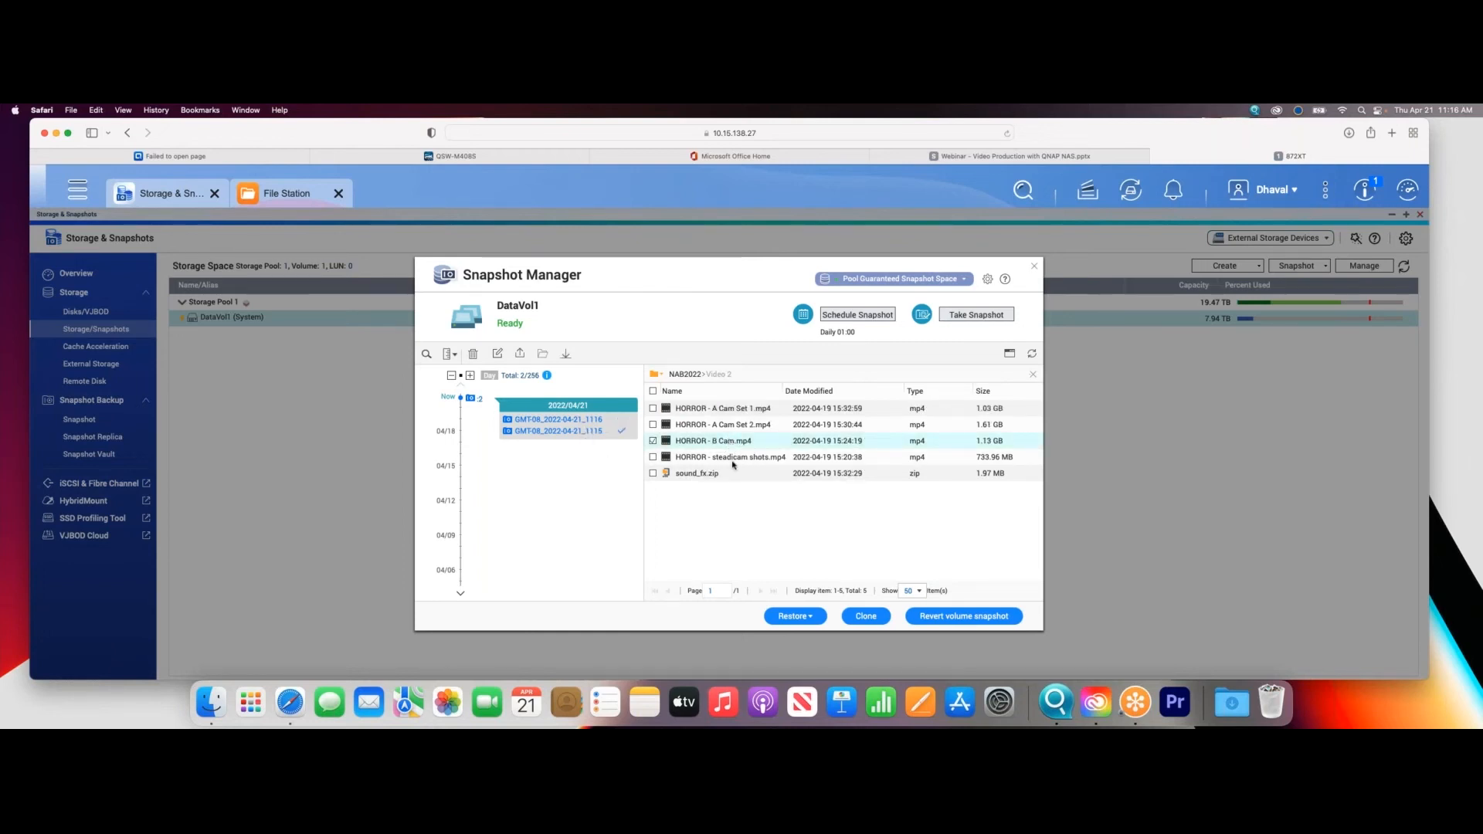
{"action": "left_click", "coordinate": [810, 615]}
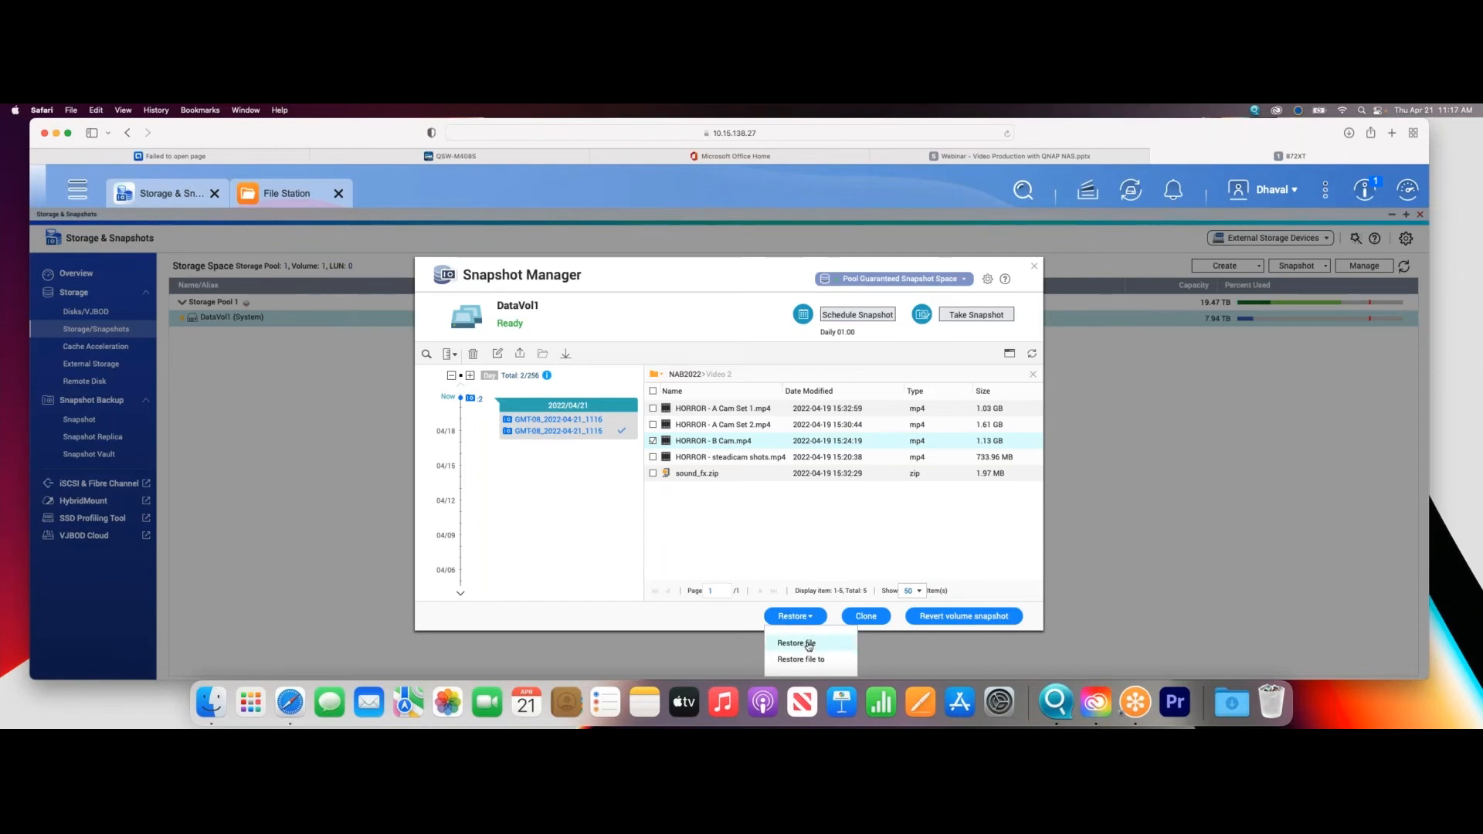
{"action": "left_click", "coordinate": [809, 646]}
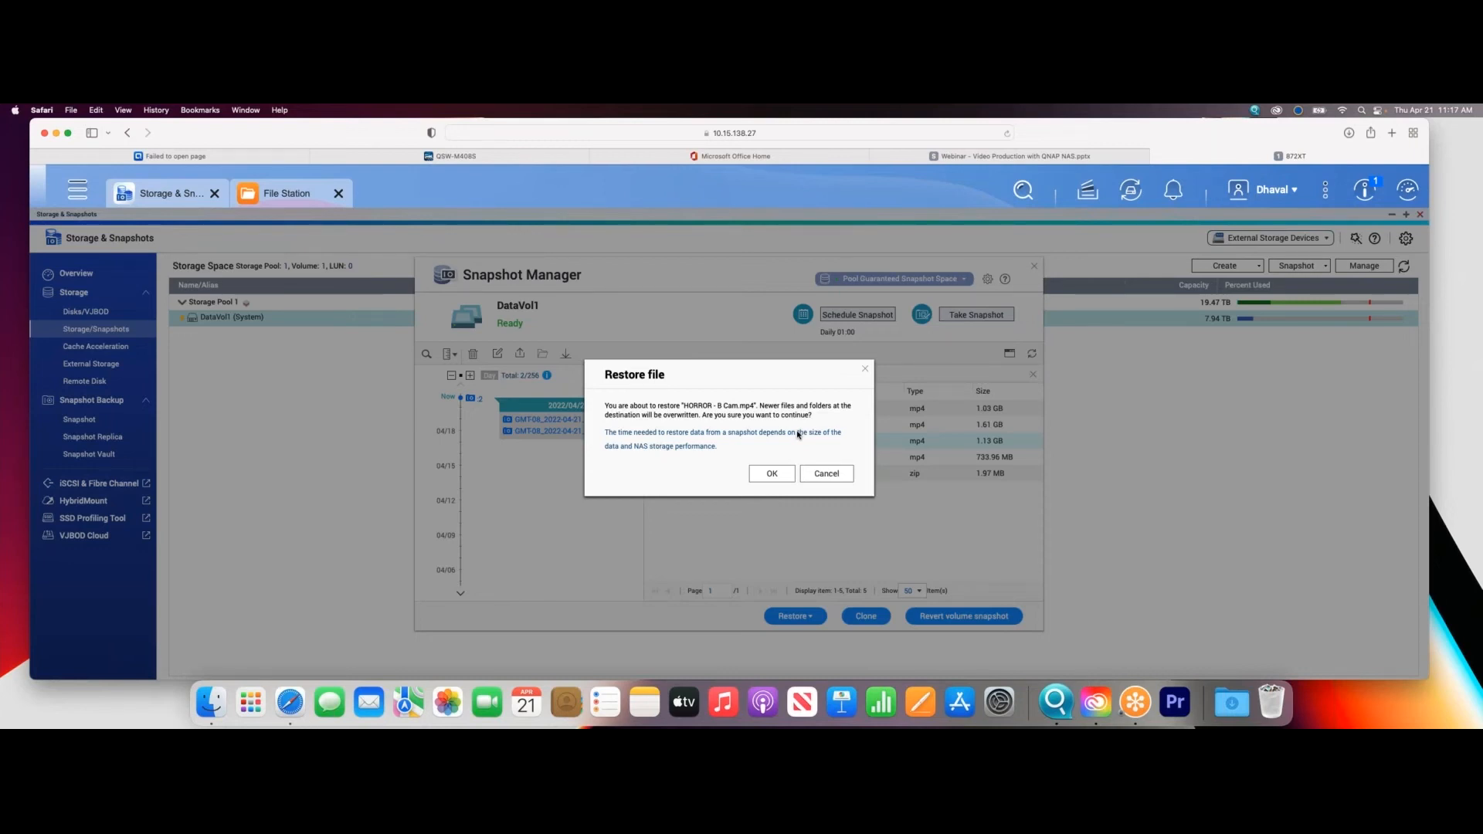
{"action": "left_click", "coordinate": [778, 477]}
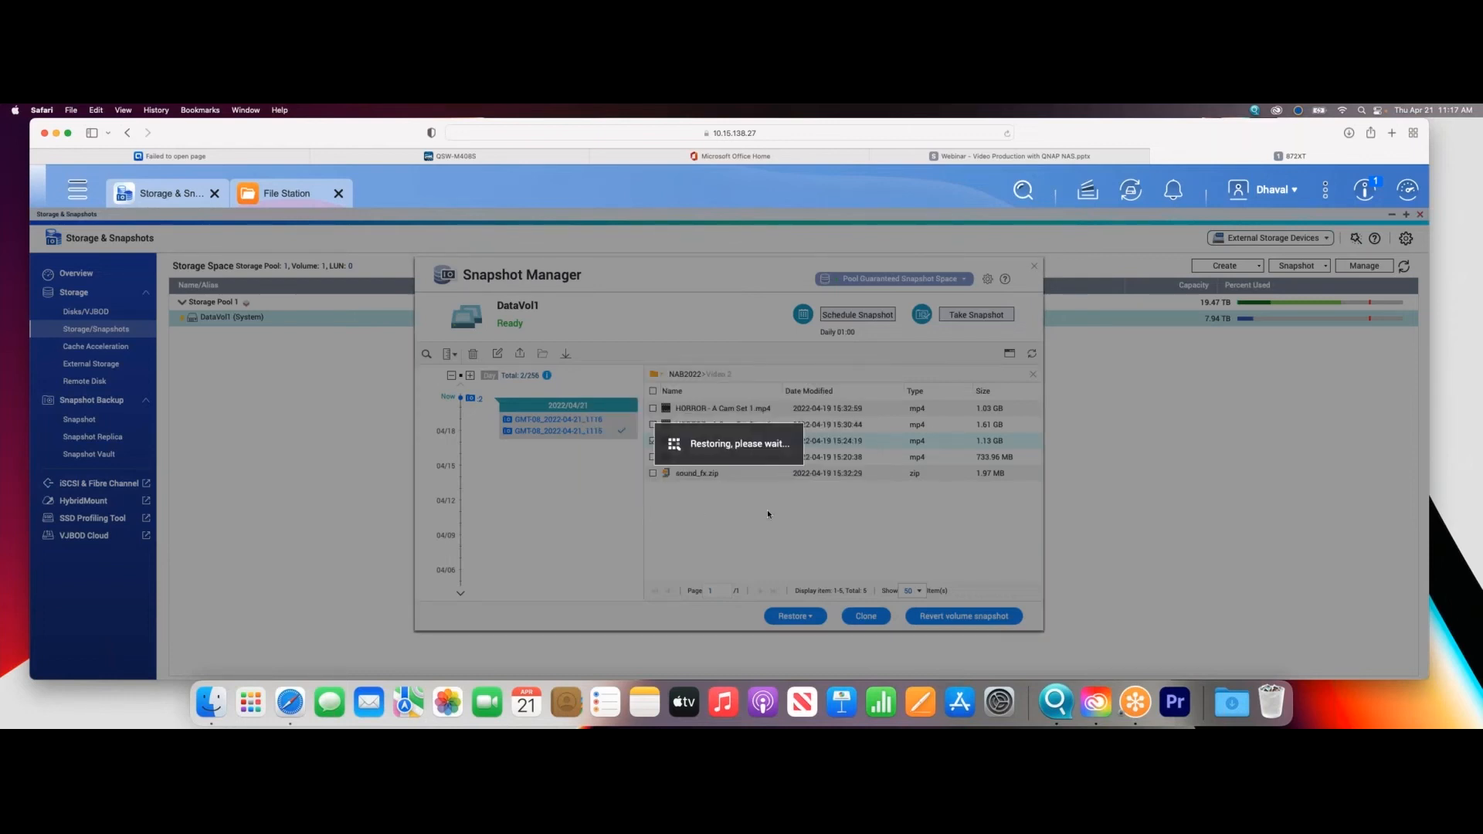
{"action": "left_click", "coordinate": [828, 464]}
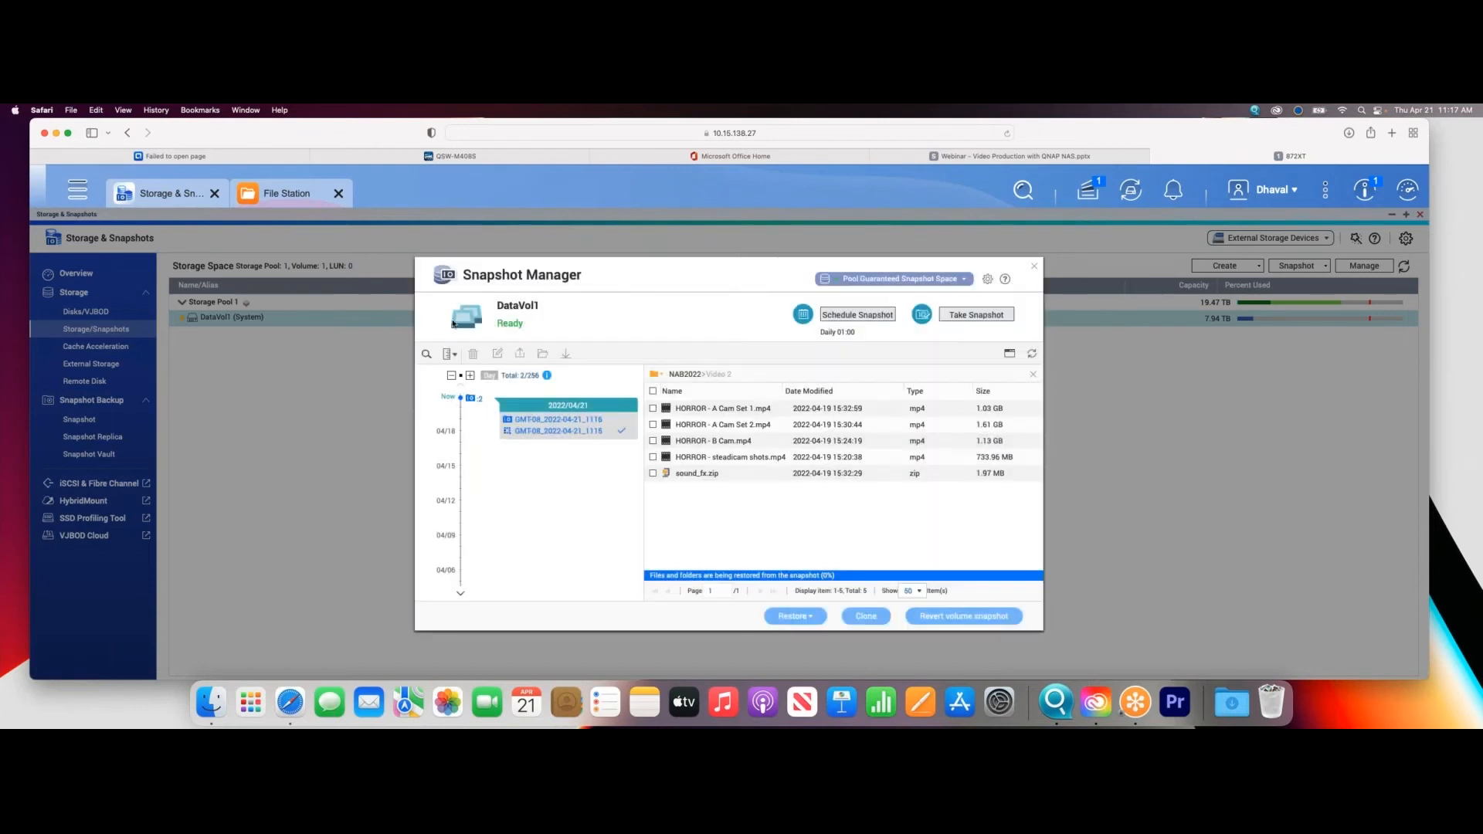
- Refresh the Video 2 folder in File Station, check for HORROR - B Cam.mp4, and close File Station
{"action": "left_click", "coordinate": [301, 197]}
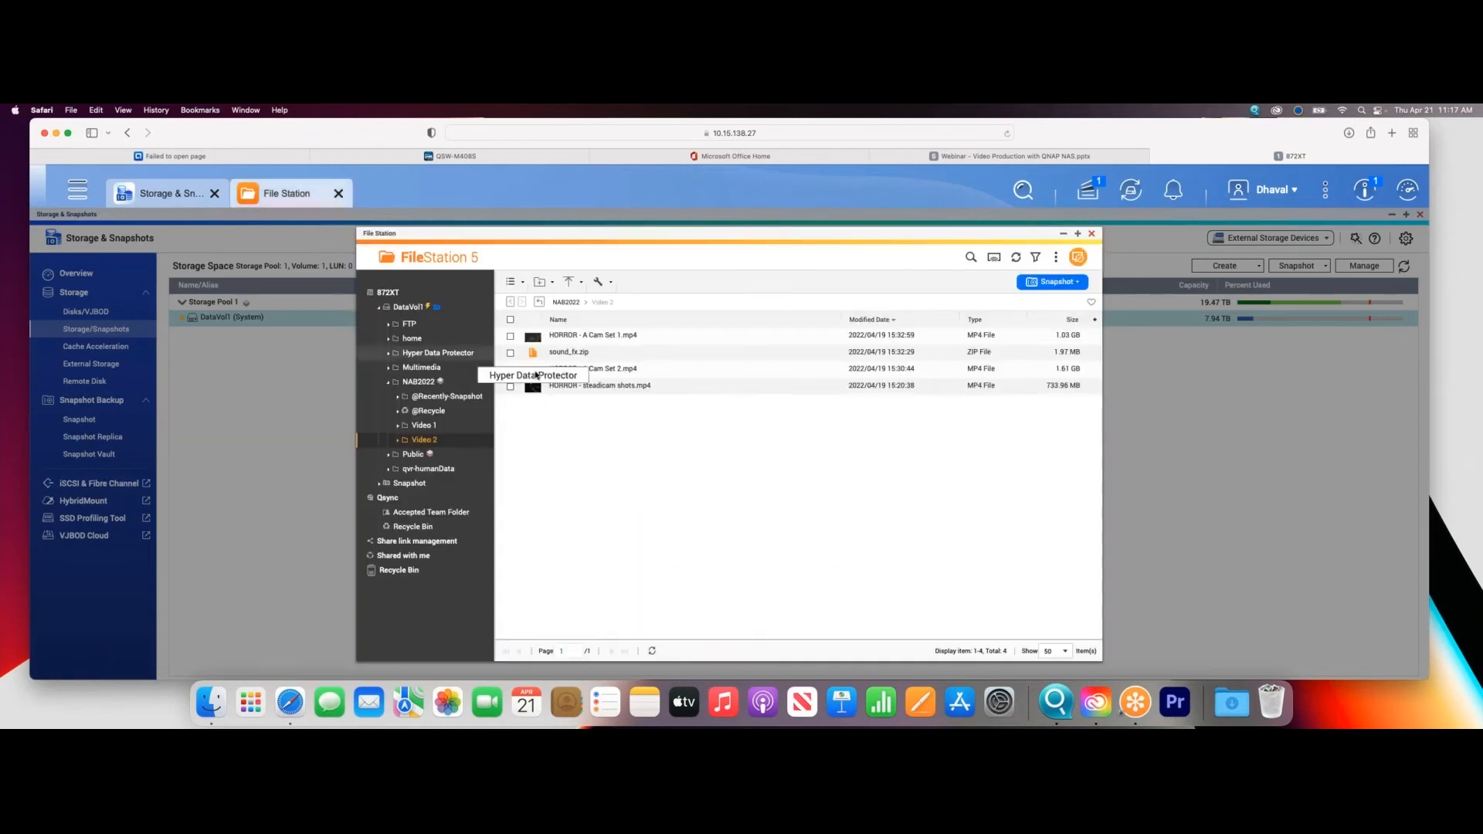
{"action": "left_click", "coordinate": [1013, 258]}
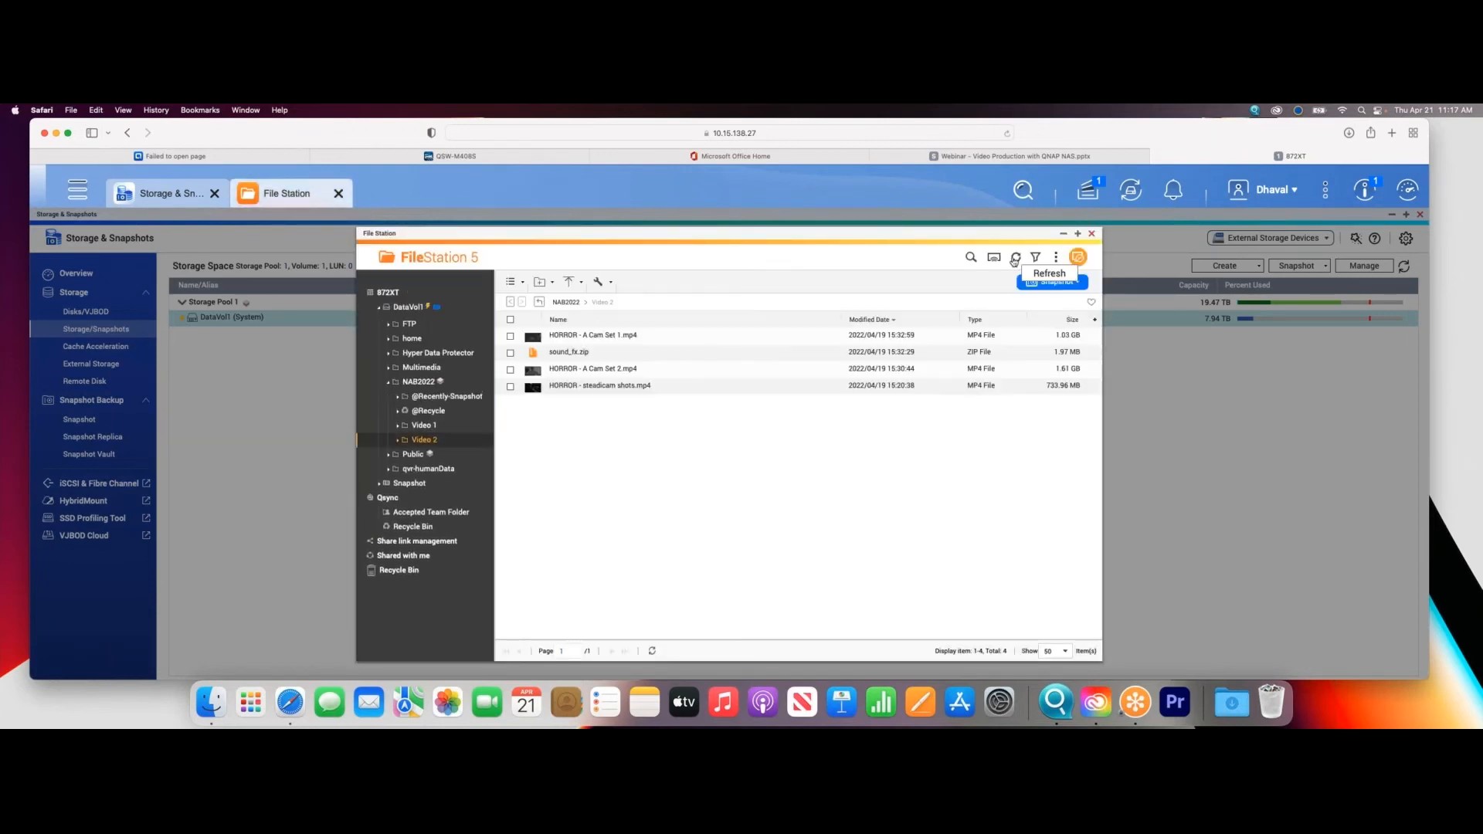
{"action": "left_click", "coordinate": [1015, 257]}
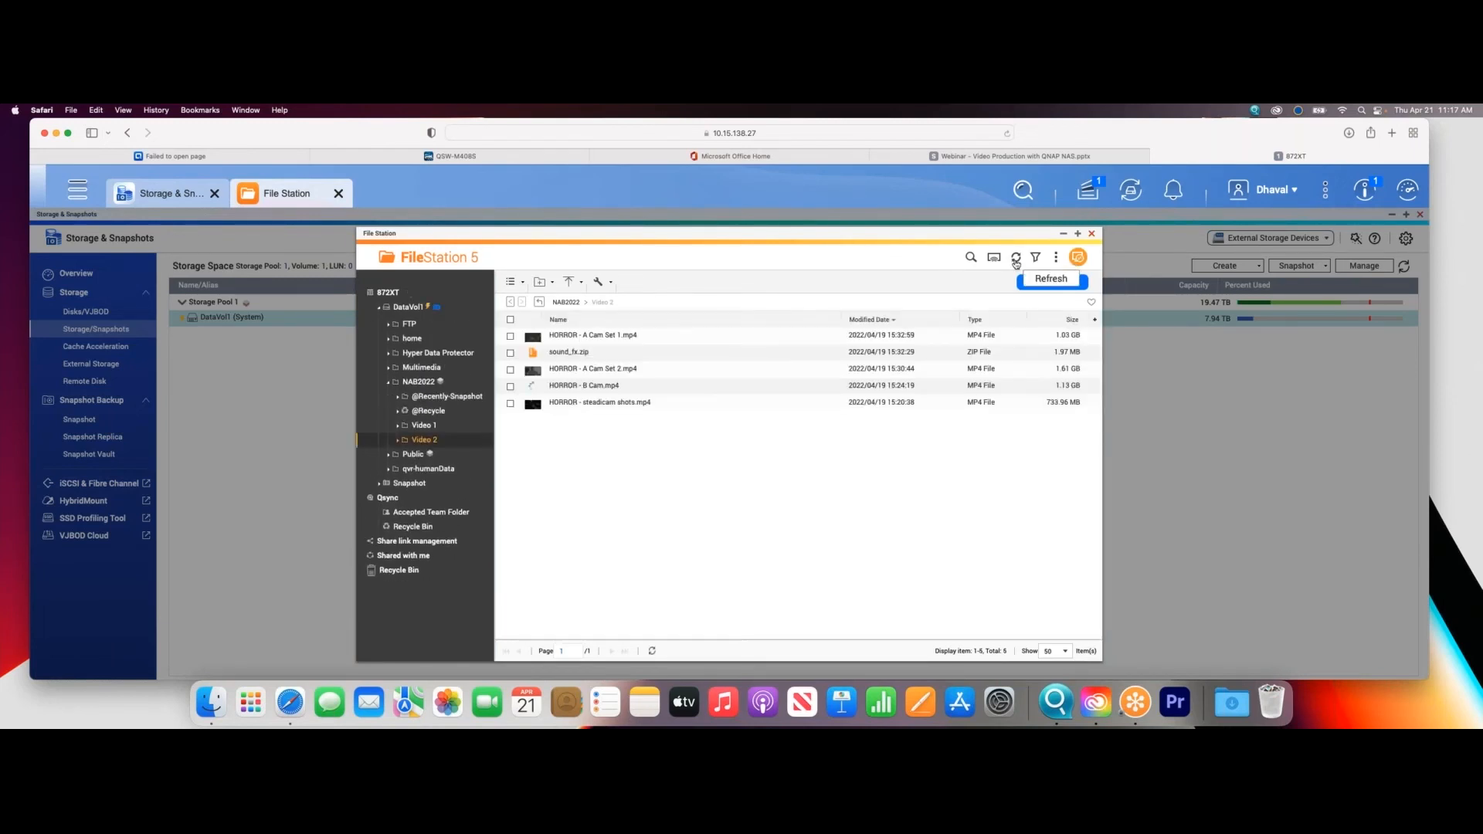
{"action": "left_click", "coordinate": [666, 392]}
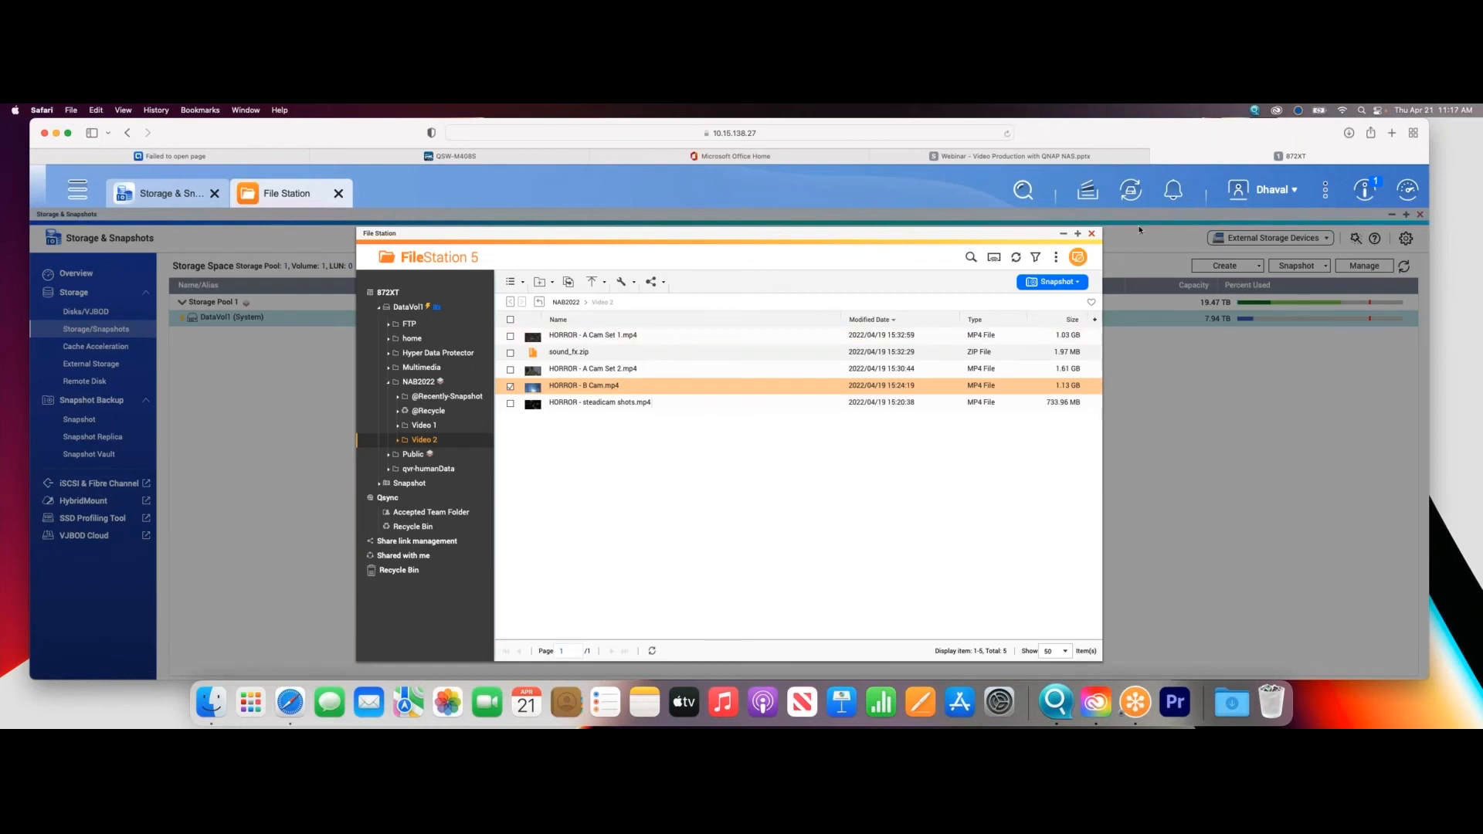
{"action": "left_click", "coordinate": [1092, 233]}
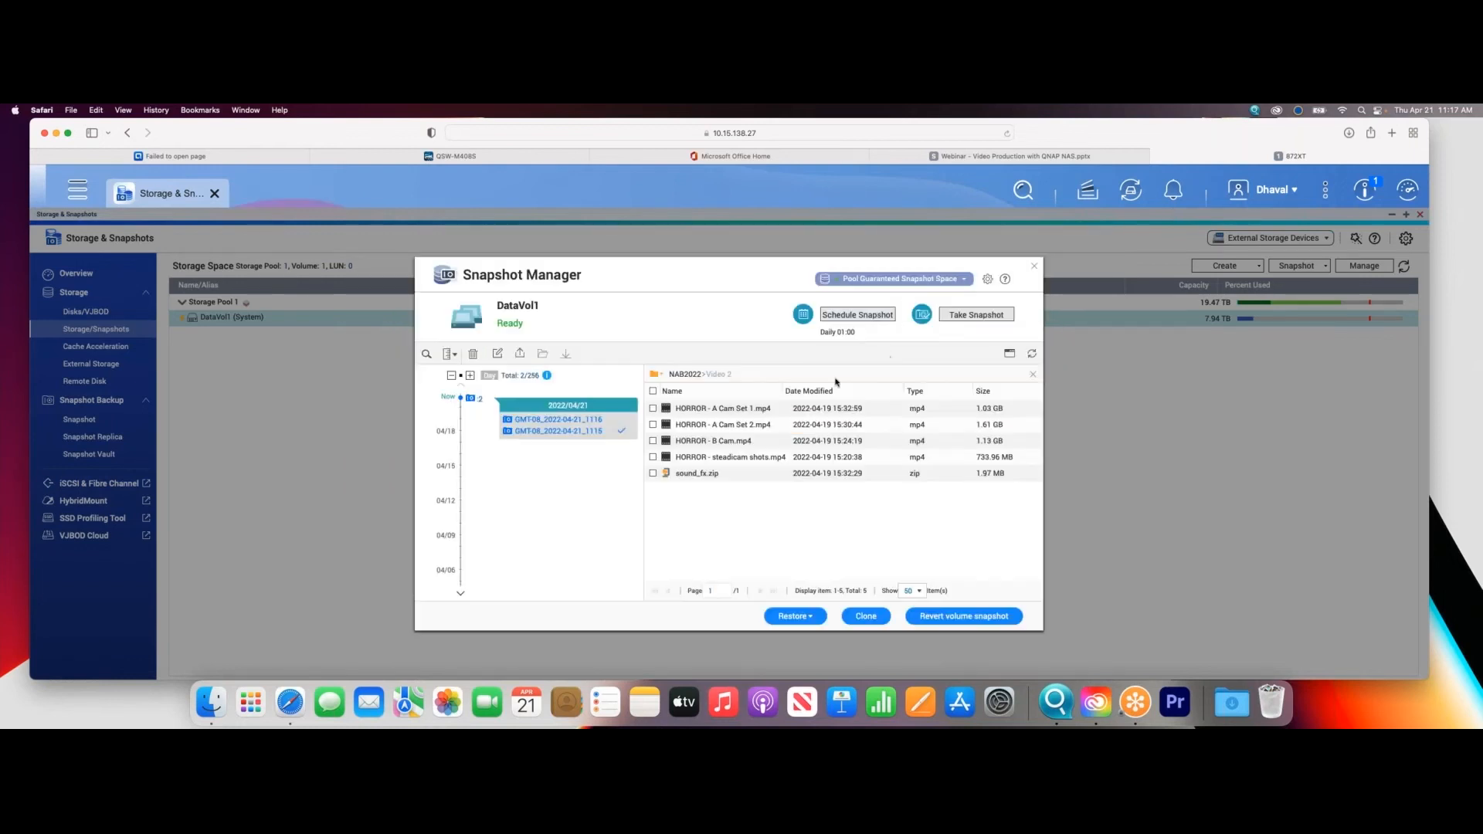
- Examine the local and remote destination options for restoring HORROR - B Cam.mp4 from the older snapshot elsewhere, and cancel the dialog
{"action": "left_click", "coordinate": [564, 421]}
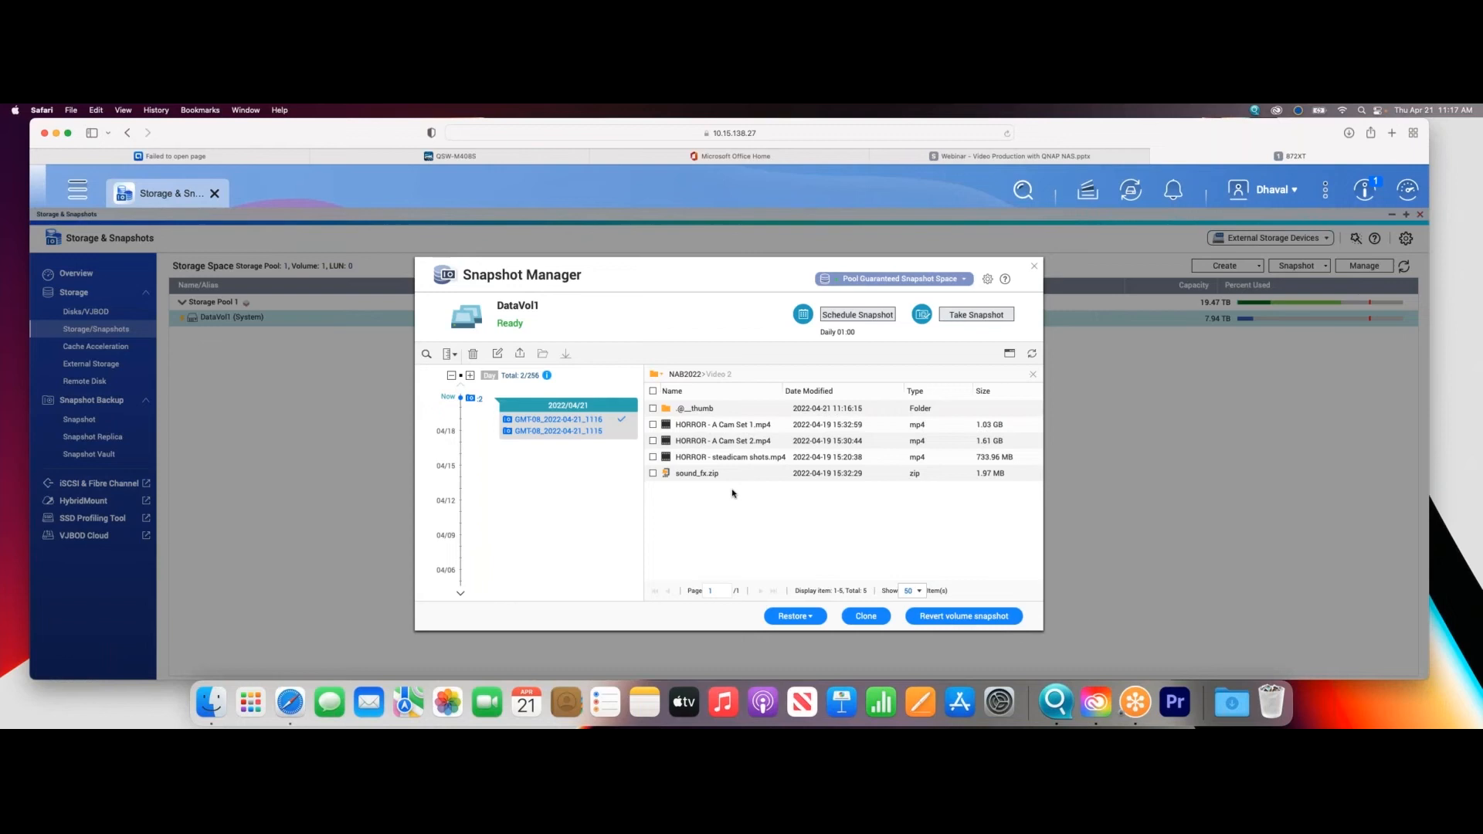
{"action": "left_click", "coordinate": [599, 431]}
{"action": "left_click", "coordinate": [735, 443]}
{"action": "left_click", "coordinate": [794, 615]}
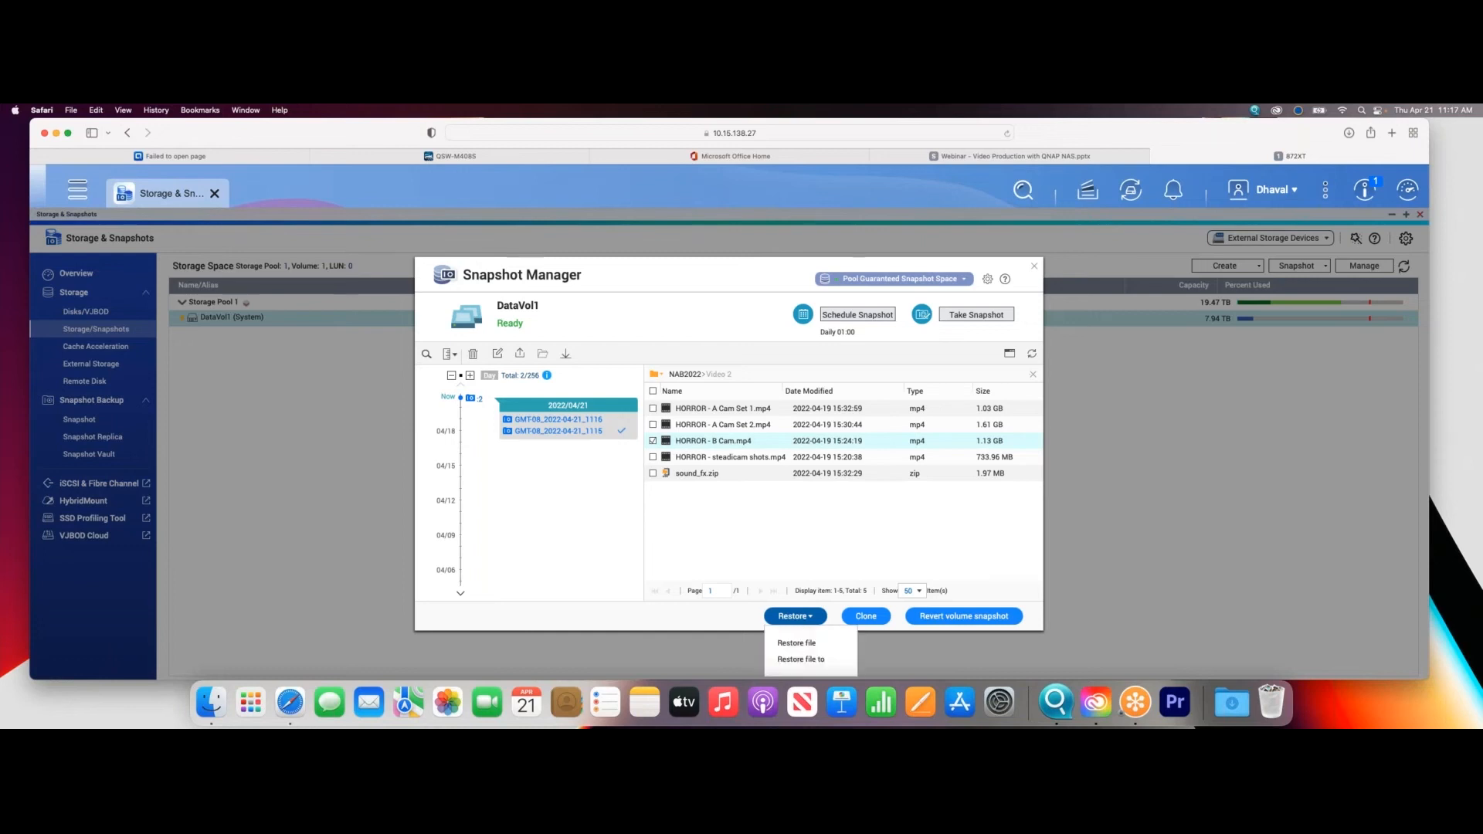
{"action": "left_click", "coordinate": [810, 644]}
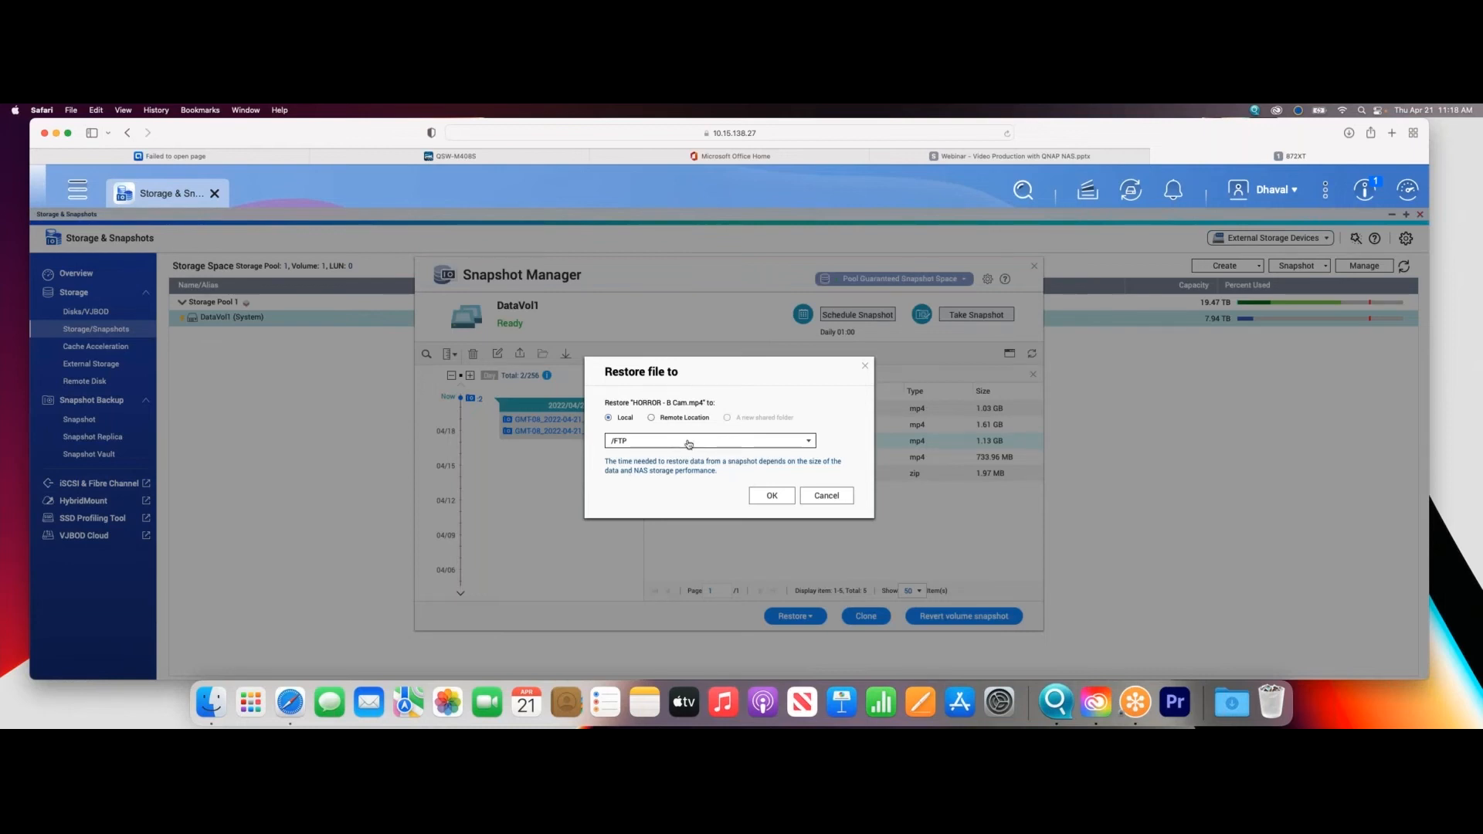
{"action": "left_click", "coordinate": [678, 418]}
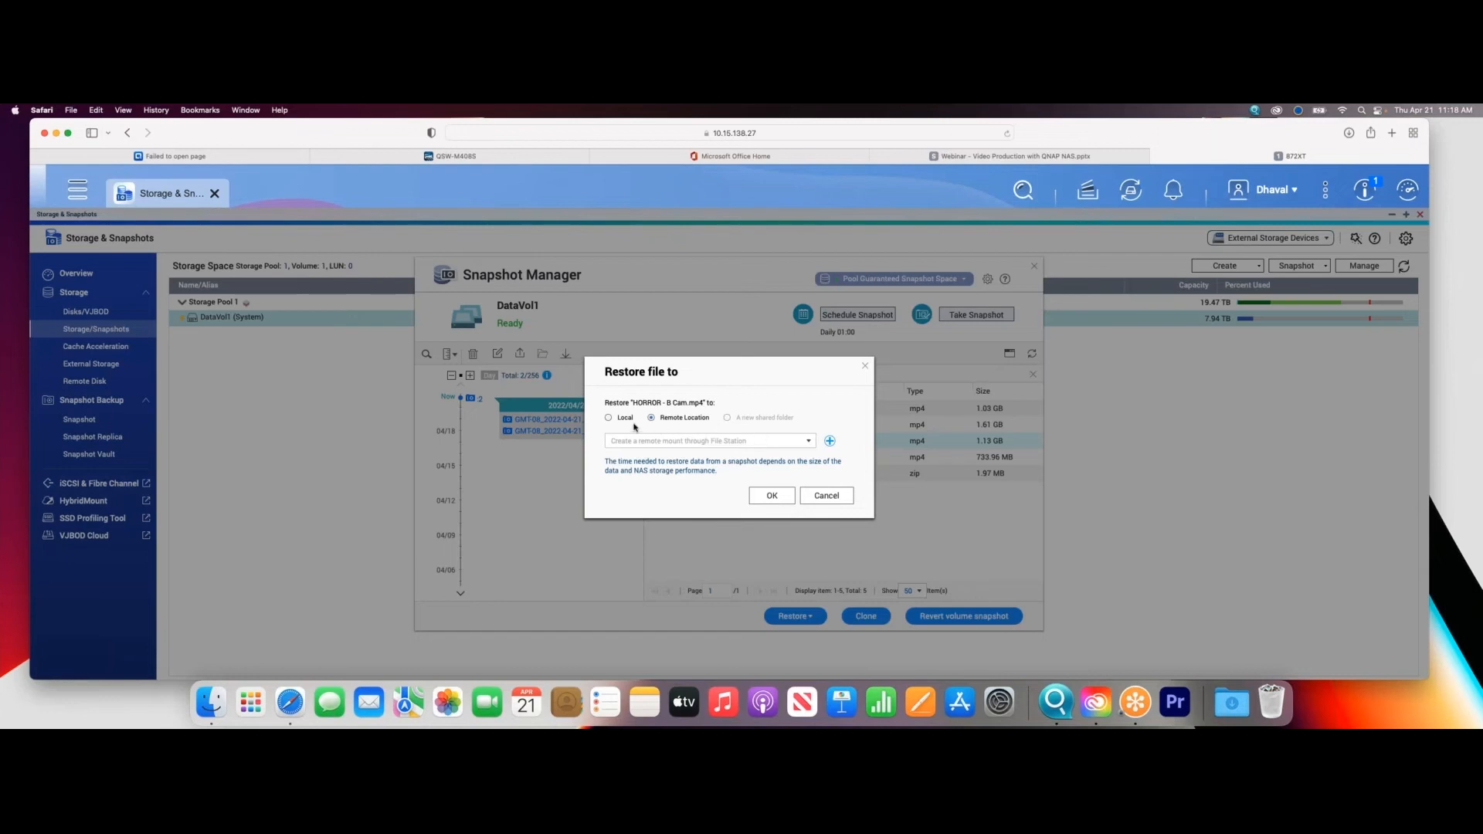
{"action": "left_click", "coordinate": [608, 418]}
{"action": "left_click", "coordinate": [807, 446]}
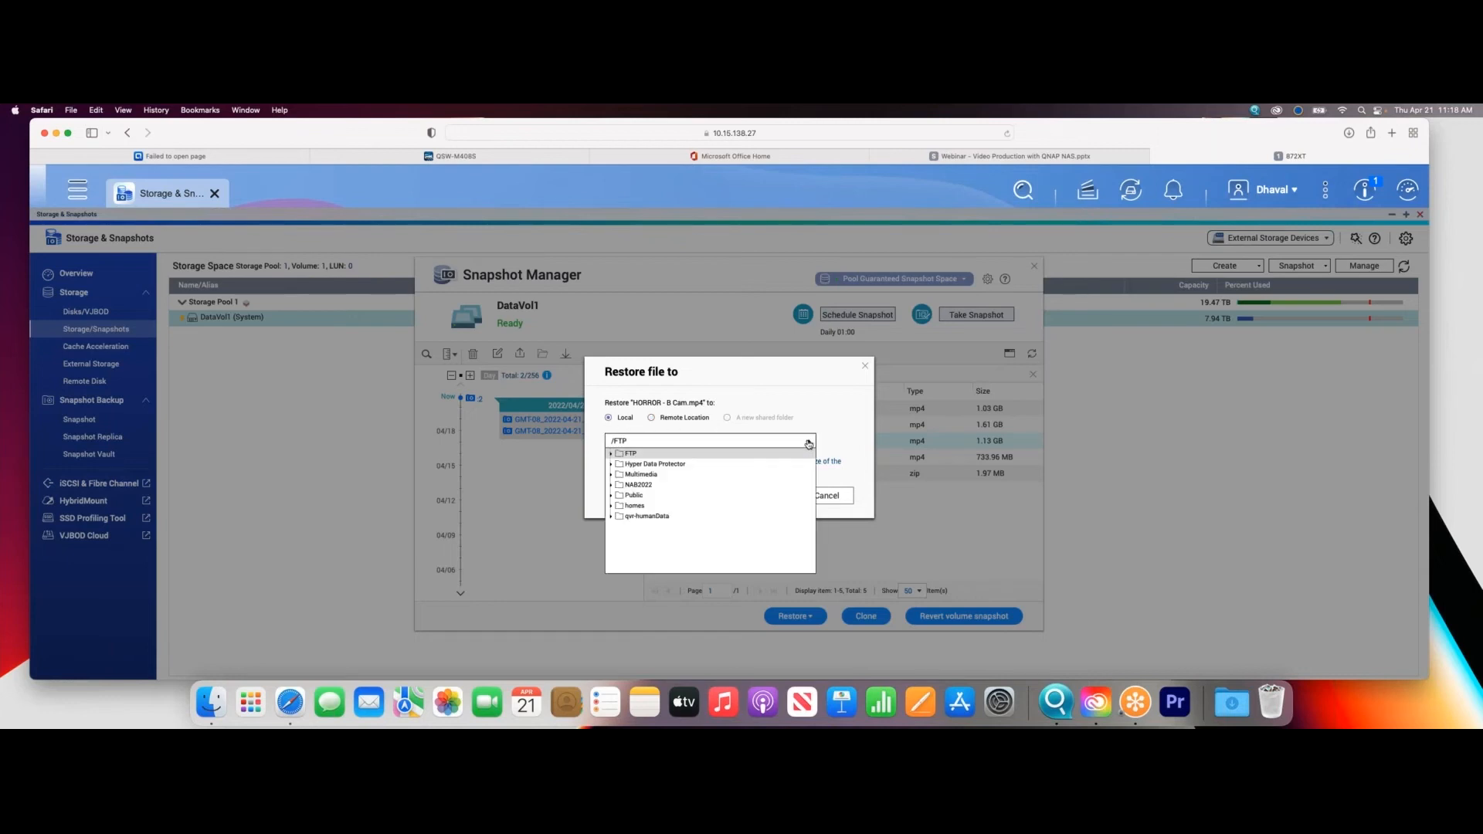
{"action": "left_click", "coordinate": [846, 497]}
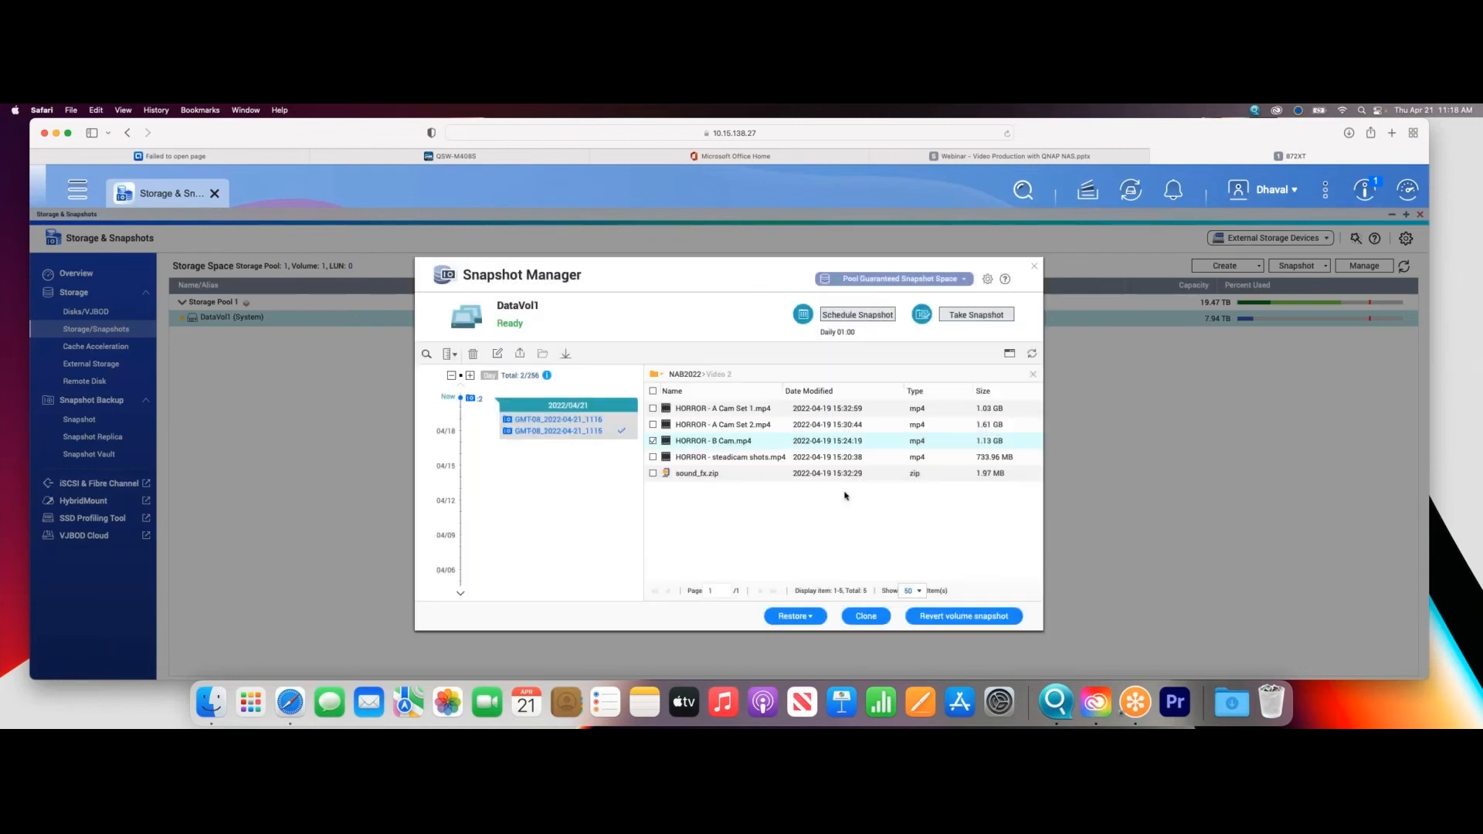
- Try to download HORROR - B Cam.mp4 from the older snapshot, and decline the browser's download permission
{"action": "right_click", "coordinate": [752, 445]}
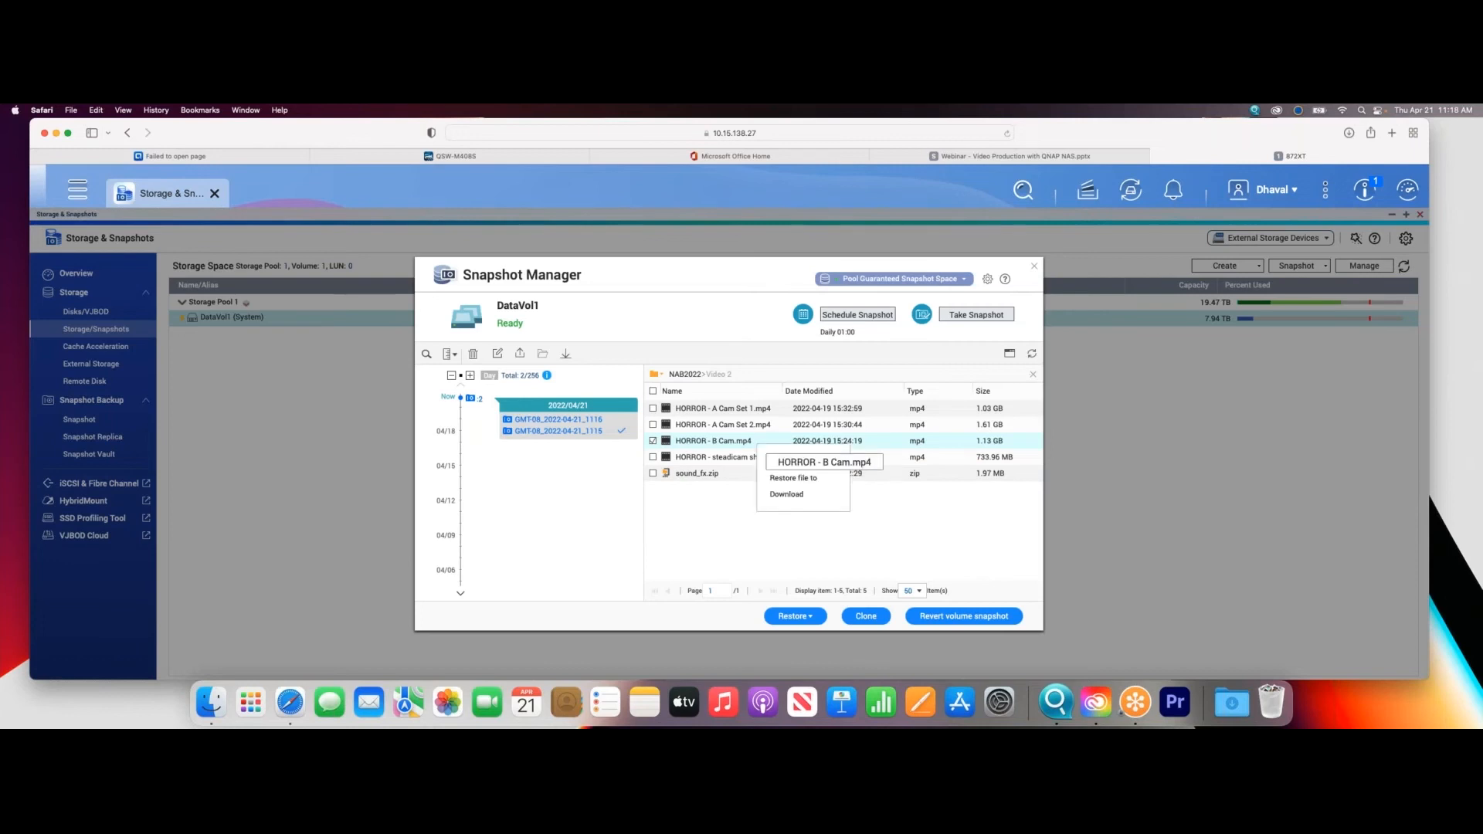
{"action": "left_click", "coordinate": [797, 495]}
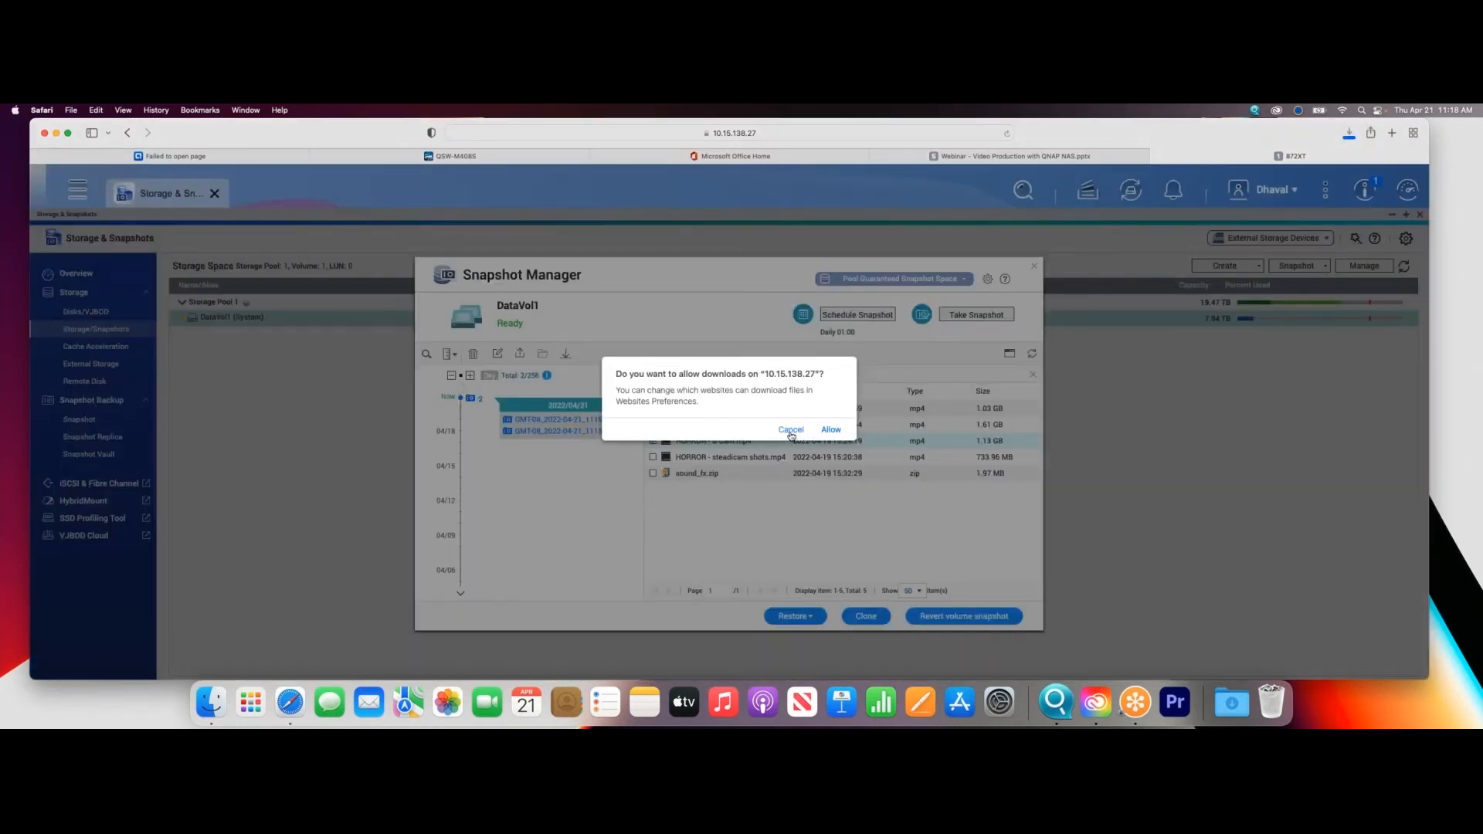
{"action": "left_click", "coordinate": [791, 430]}
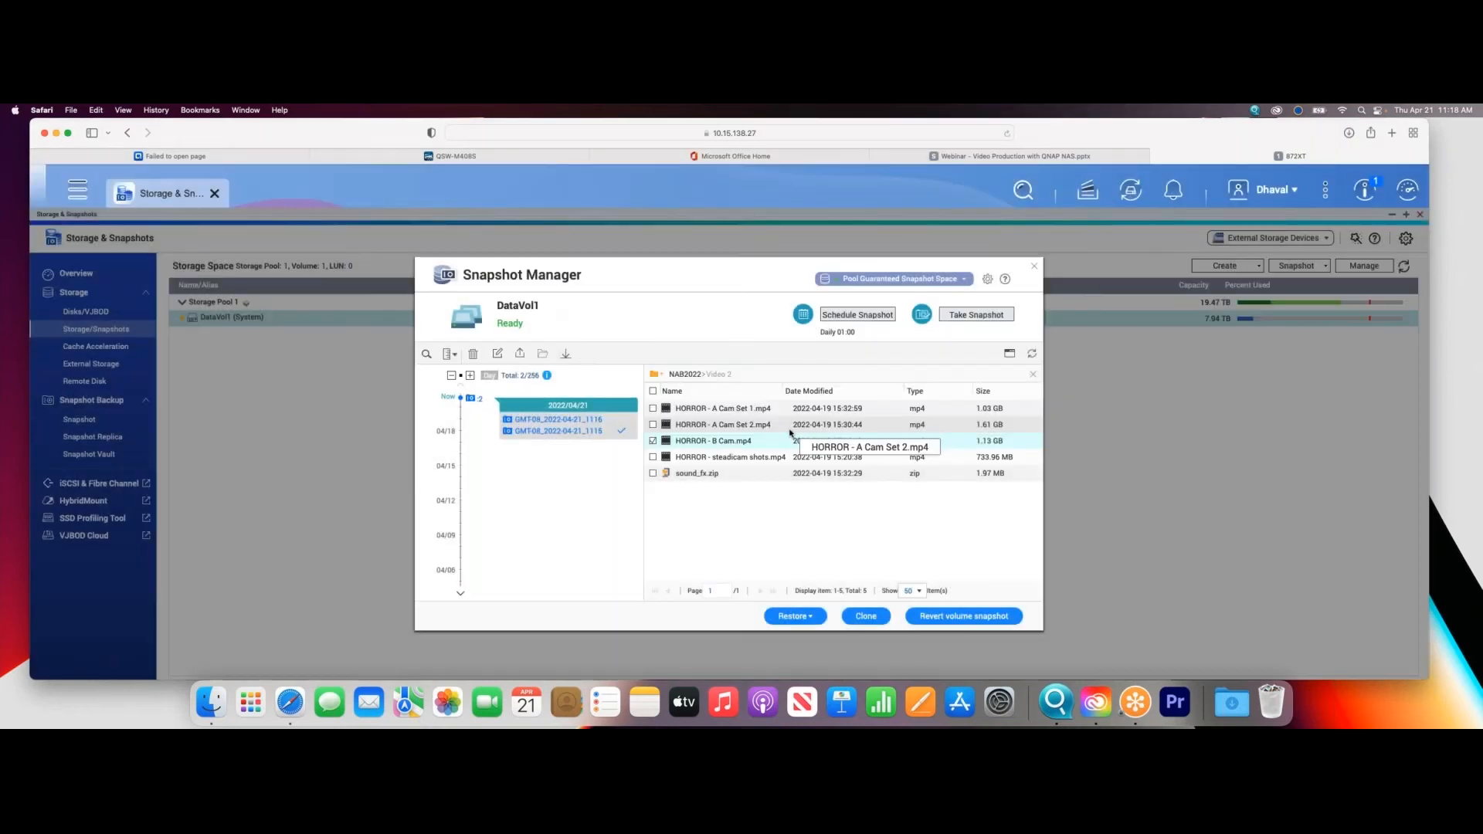
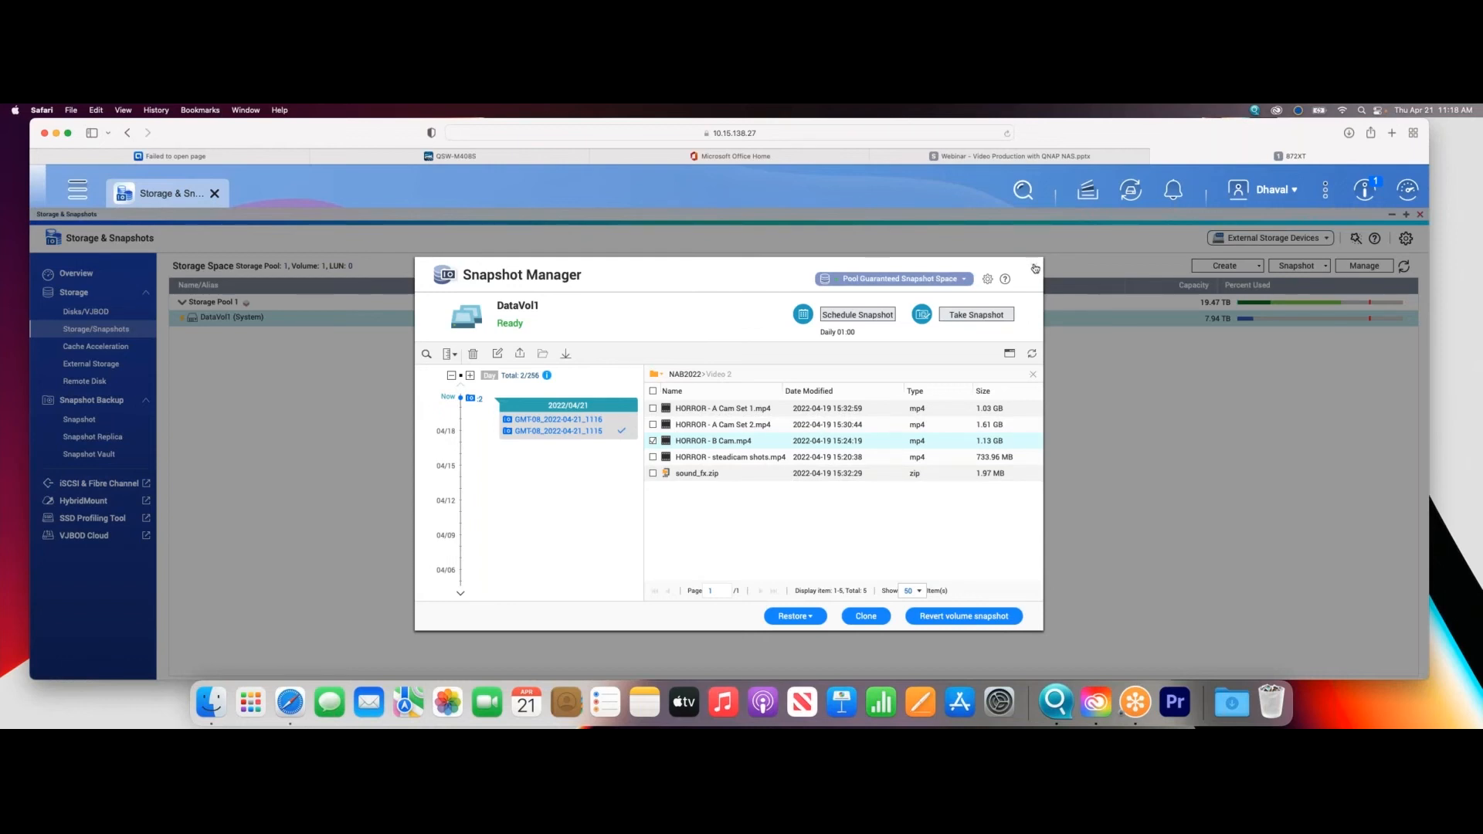
- Close Snapshot Manager, switch to QNAP Qfinder Pro, and refresh its device list
{"action": "left_click", "coordinate": [1035, 268]}
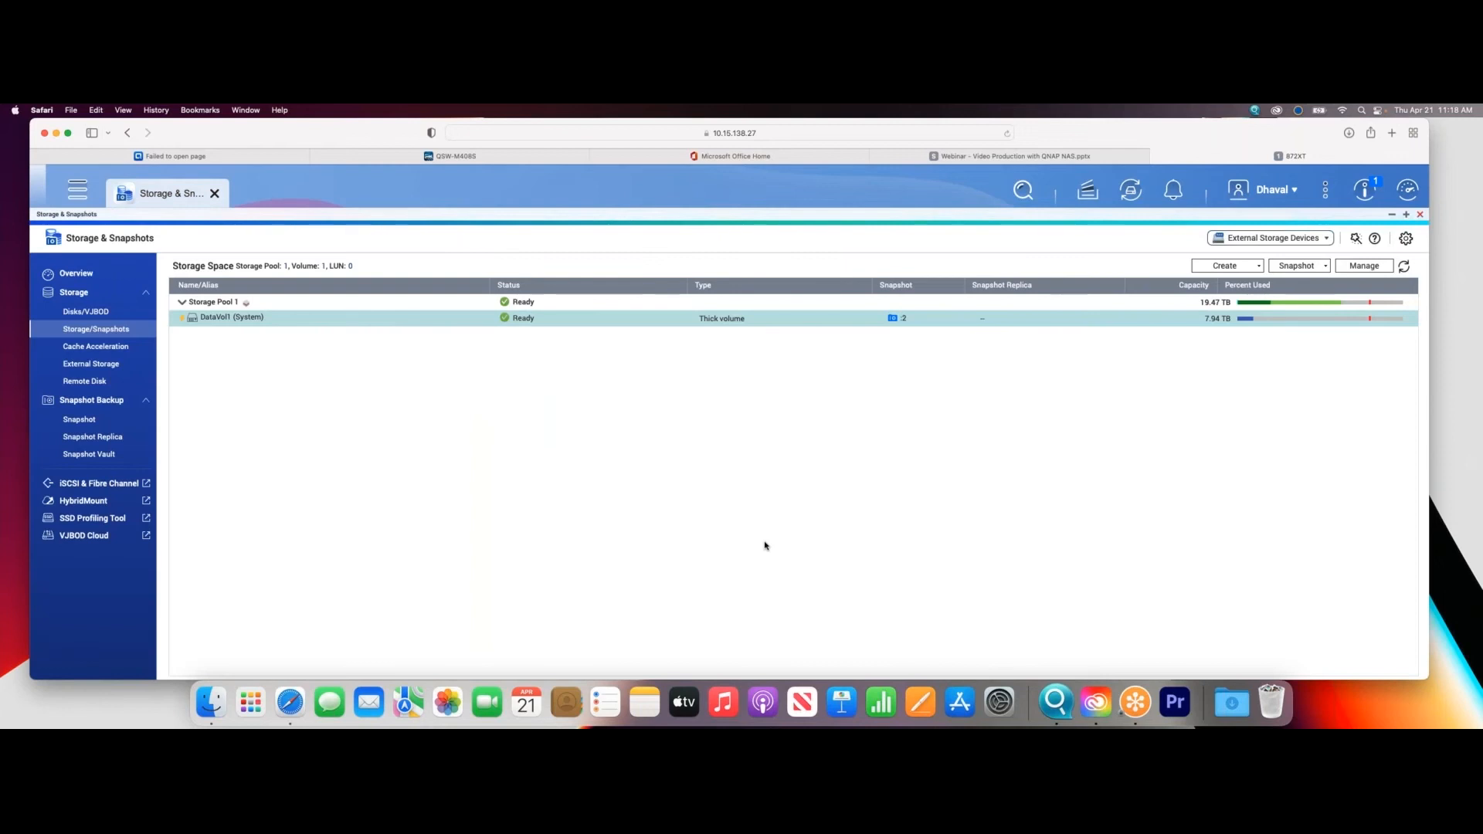
{"action": "left_click", "coordinate": [1056, 701]}
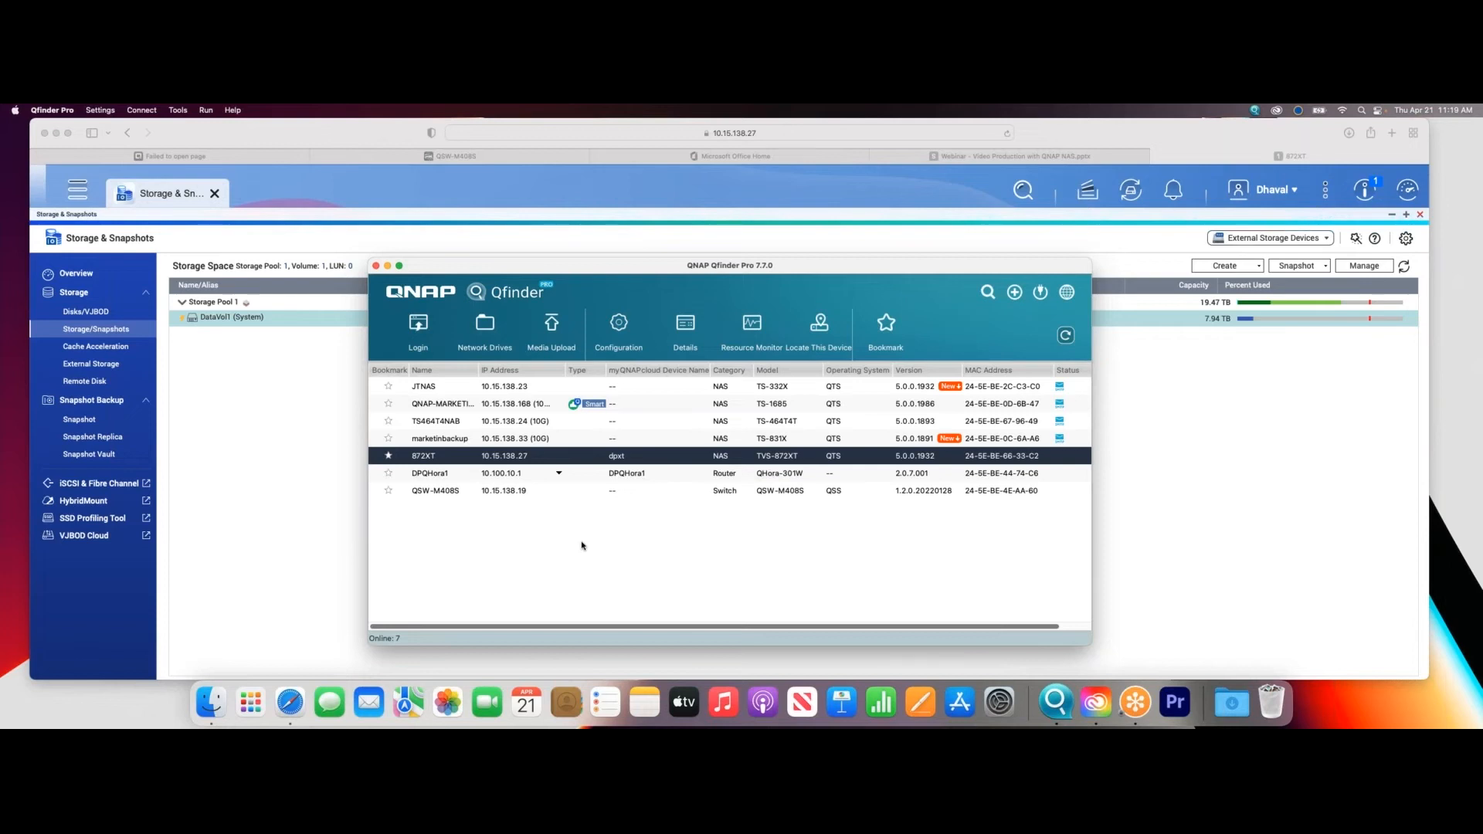
{"action": "left_click_drag", "start_coordinate": [702, 266], "coordinate": [606, 200]}
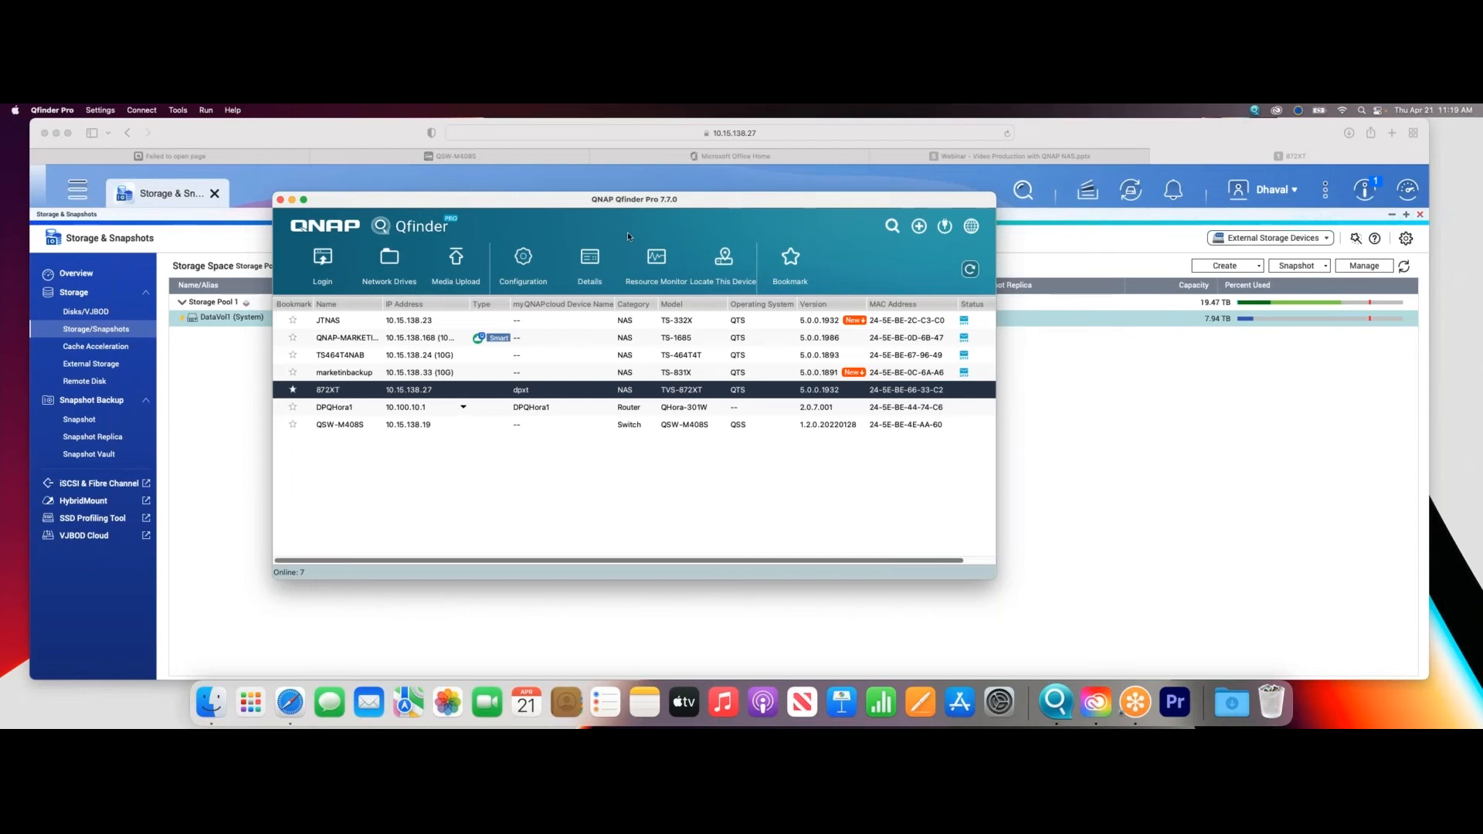
{"action": "left_click", "coordinate": [969, 270]}
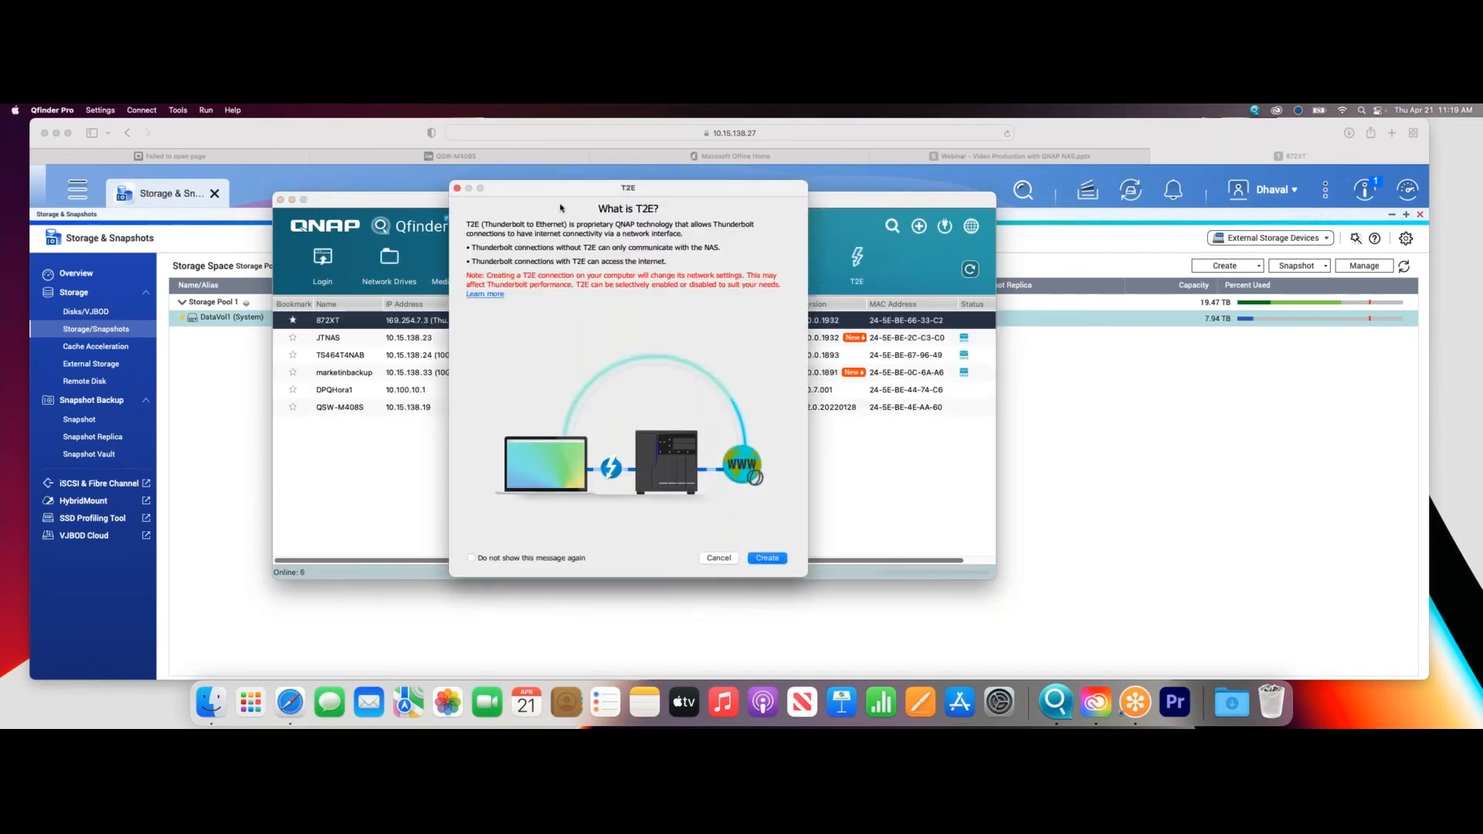
- Cancel the T2E connection, decline the TS464T4NAB SMTP server setup, and decline opening the 872XT NAS folder directly
{"action": "left_click_drag", "start_coordinate": [603, 193], "coordinate": [535, 200]}
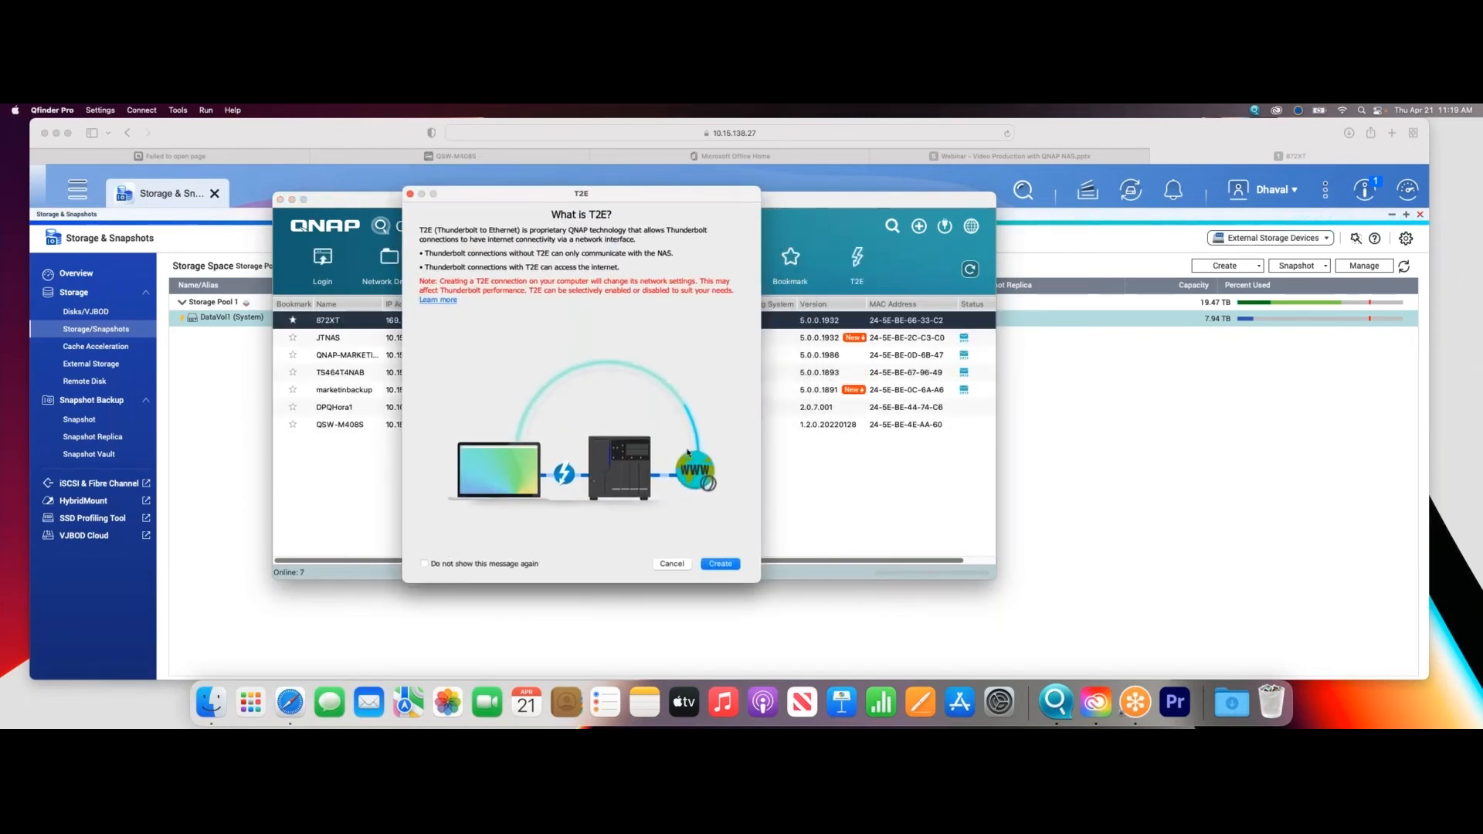
{"action": "left_click", "coordinate": [671, 563]}
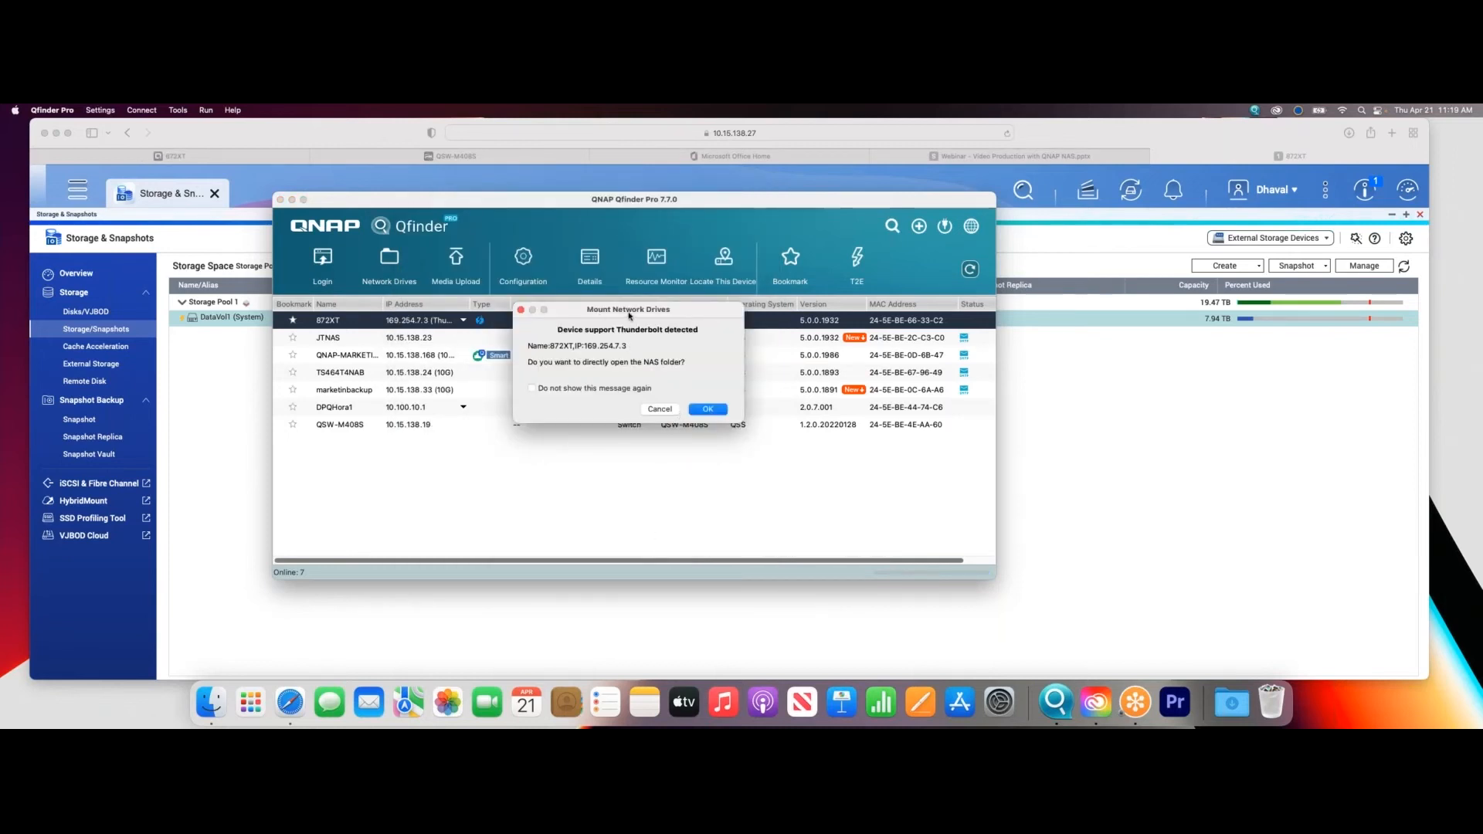
{"action": "left_click_drag", "start_coordinate": [627, 311], "coordinate": [553, 327]}
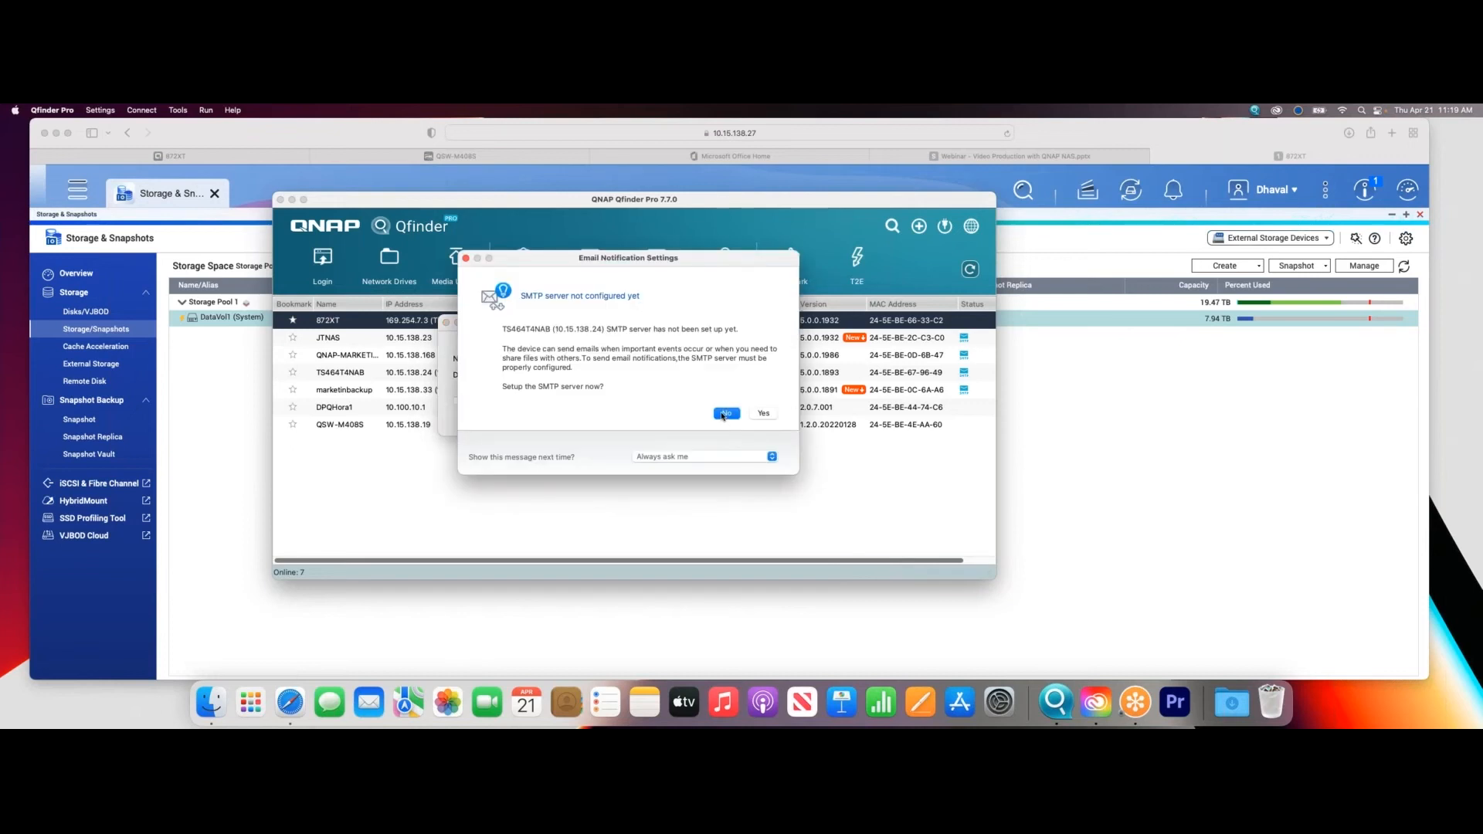
{"action": "left_click", "coordinate": [725, 413]}
{"action": "left_click", "coordinate": [726, 413]}
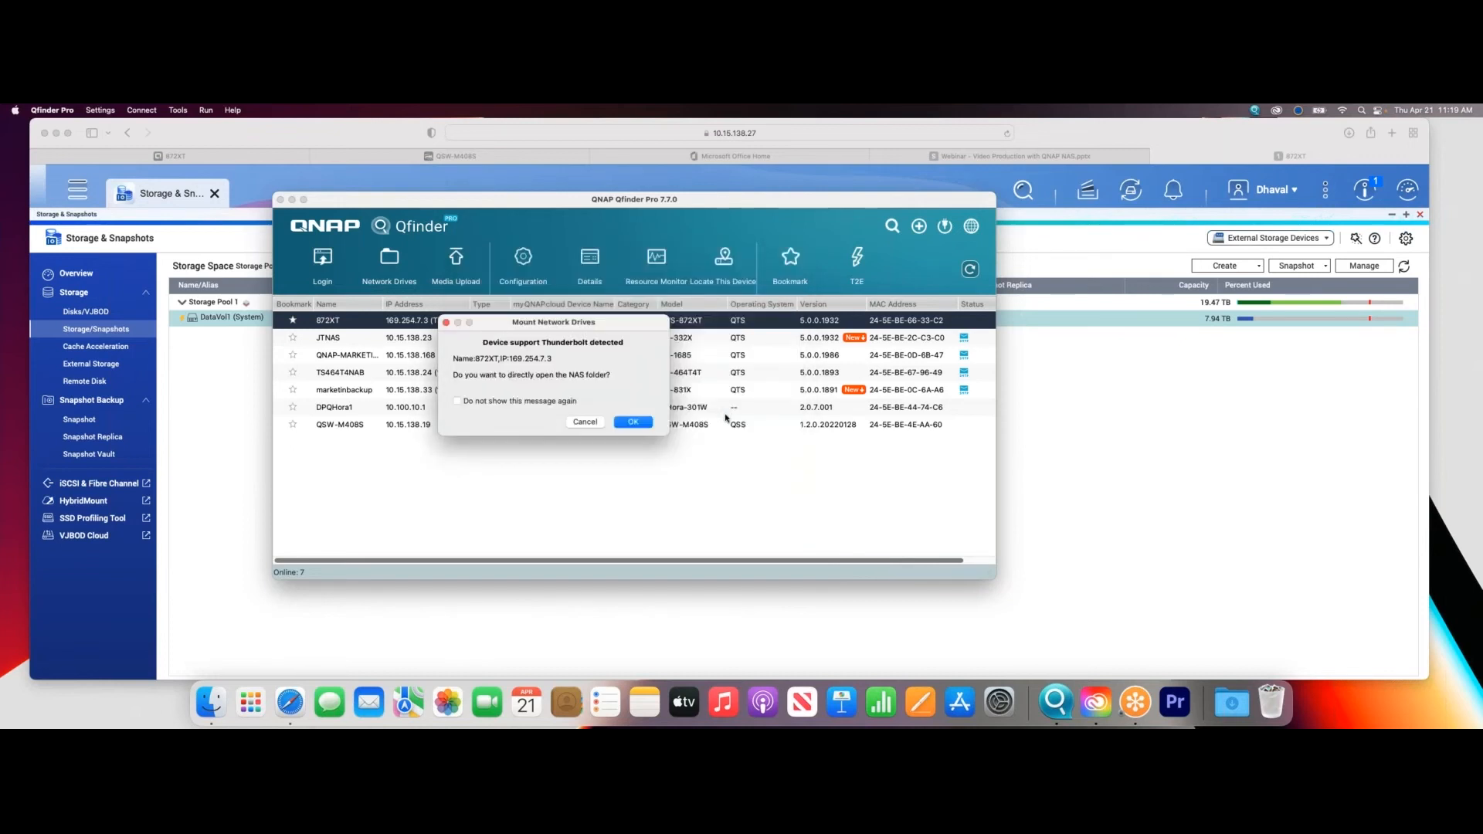
{"action": "left_click_drag", "start_coordinate": [532, 322], "coordinate": [480, 293]}
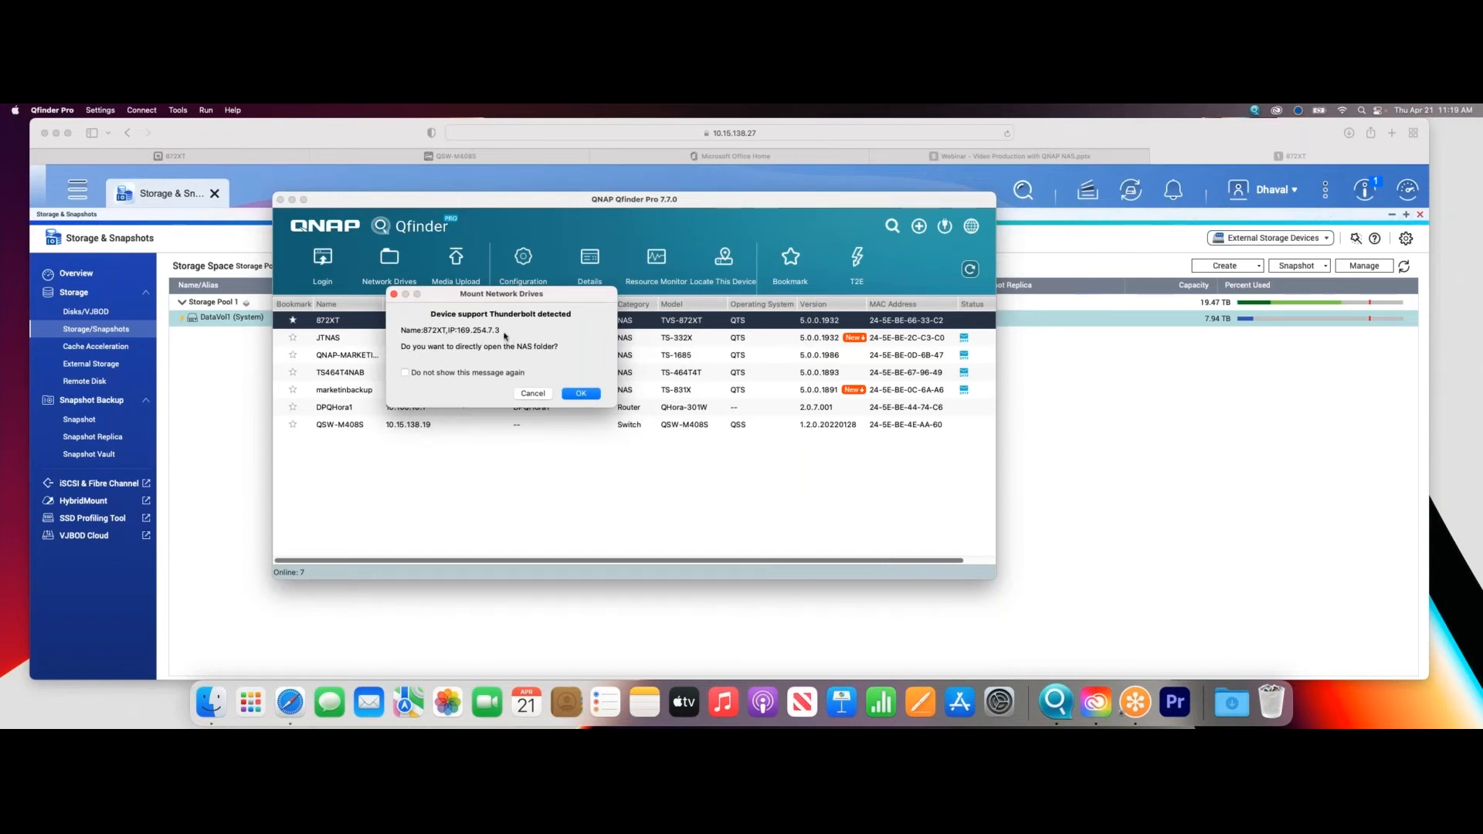
{"action": "left_click_drag", "start_coordinate": [481, 299], "coordinate": [451, 290]}
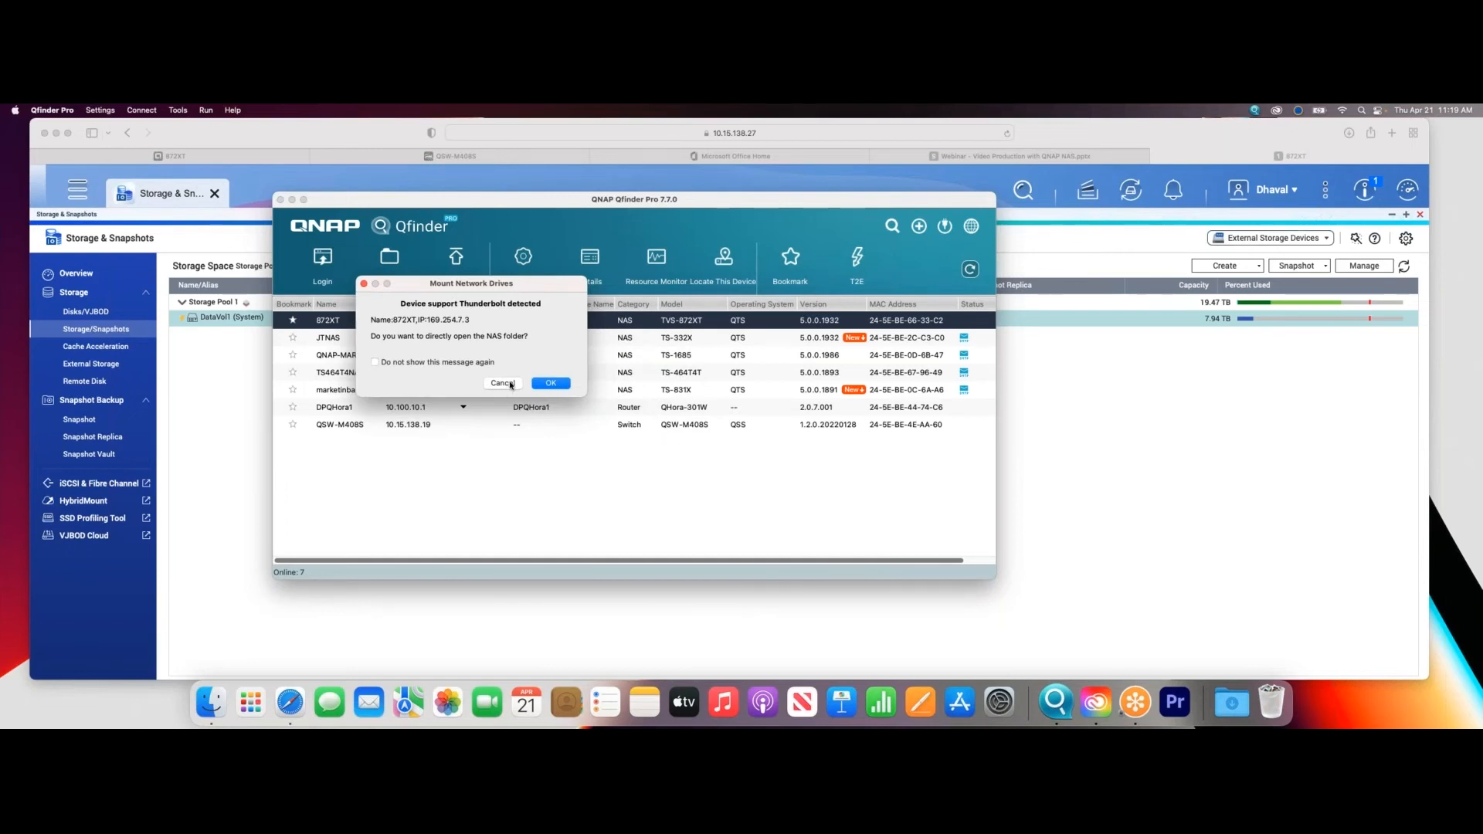
{"action": "left_click", "coordinate": [502, 383]}
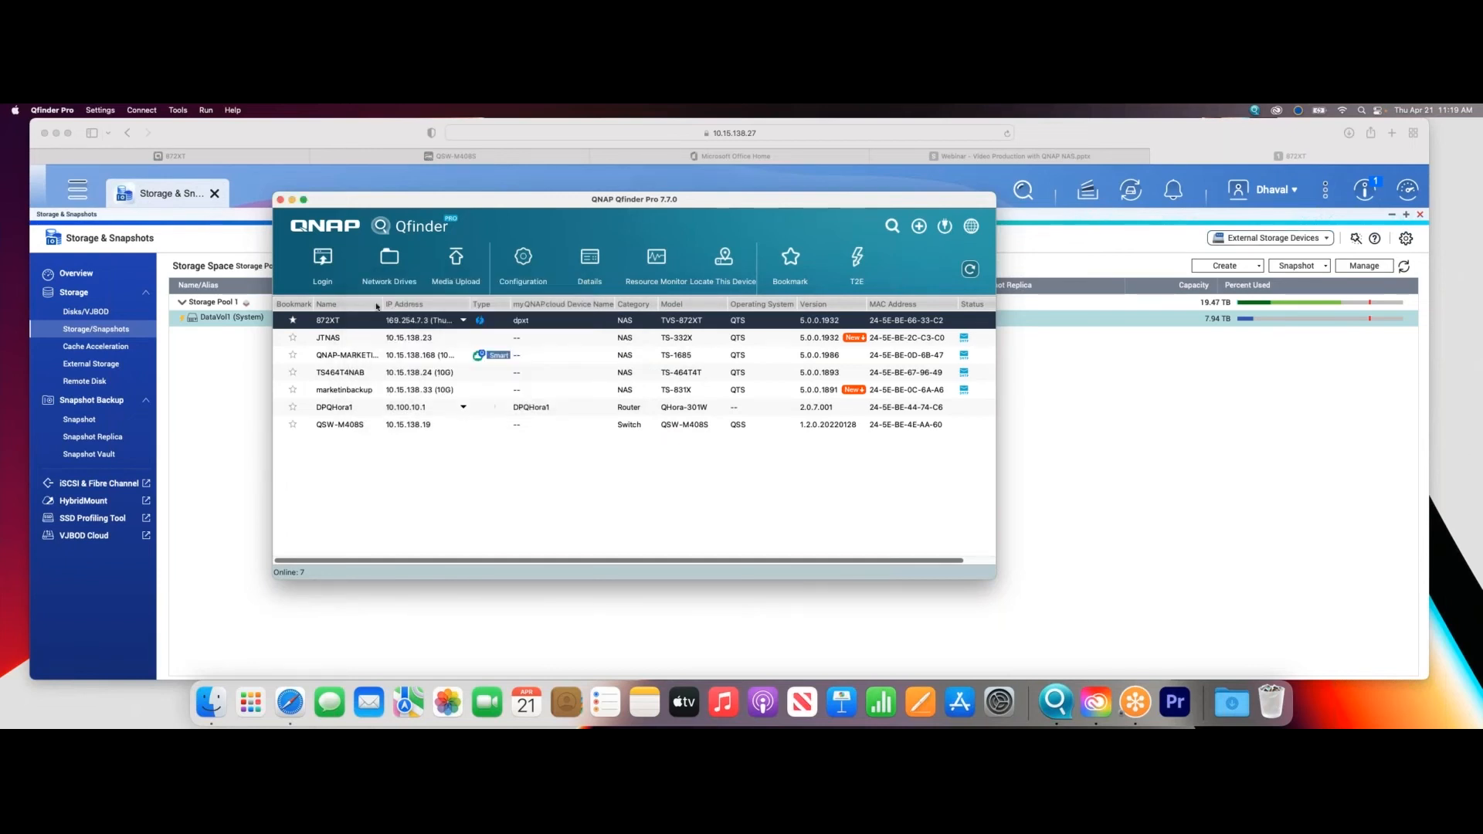
- Log in to the 872XT network drives over Thunderbolt with the account username and password
{"action": "left_click", "coordinate": [388, 261]}
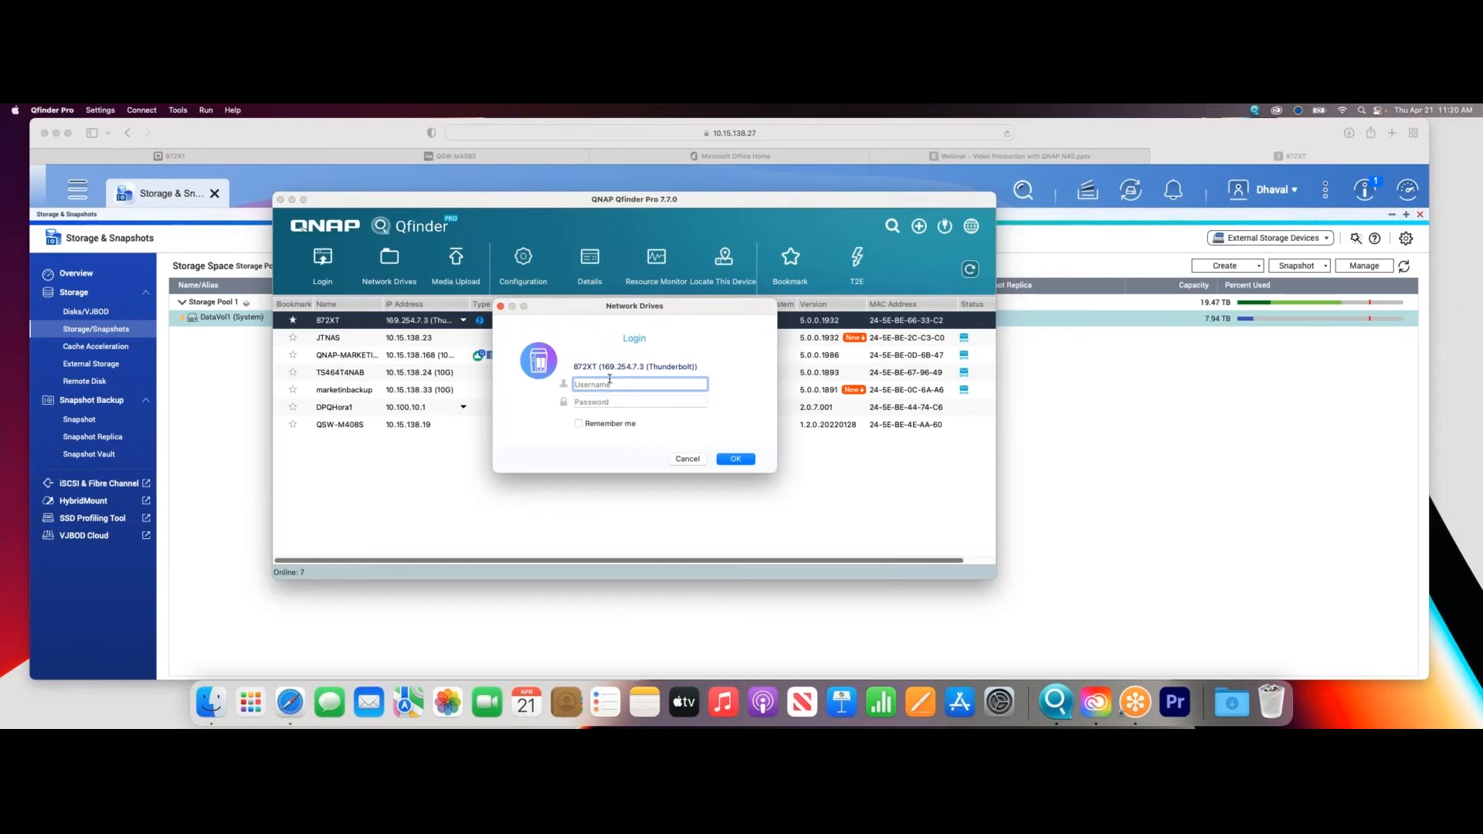
{"action": "type", "text": "Dhaval"}
{"action": "key", "text": "Tab"}
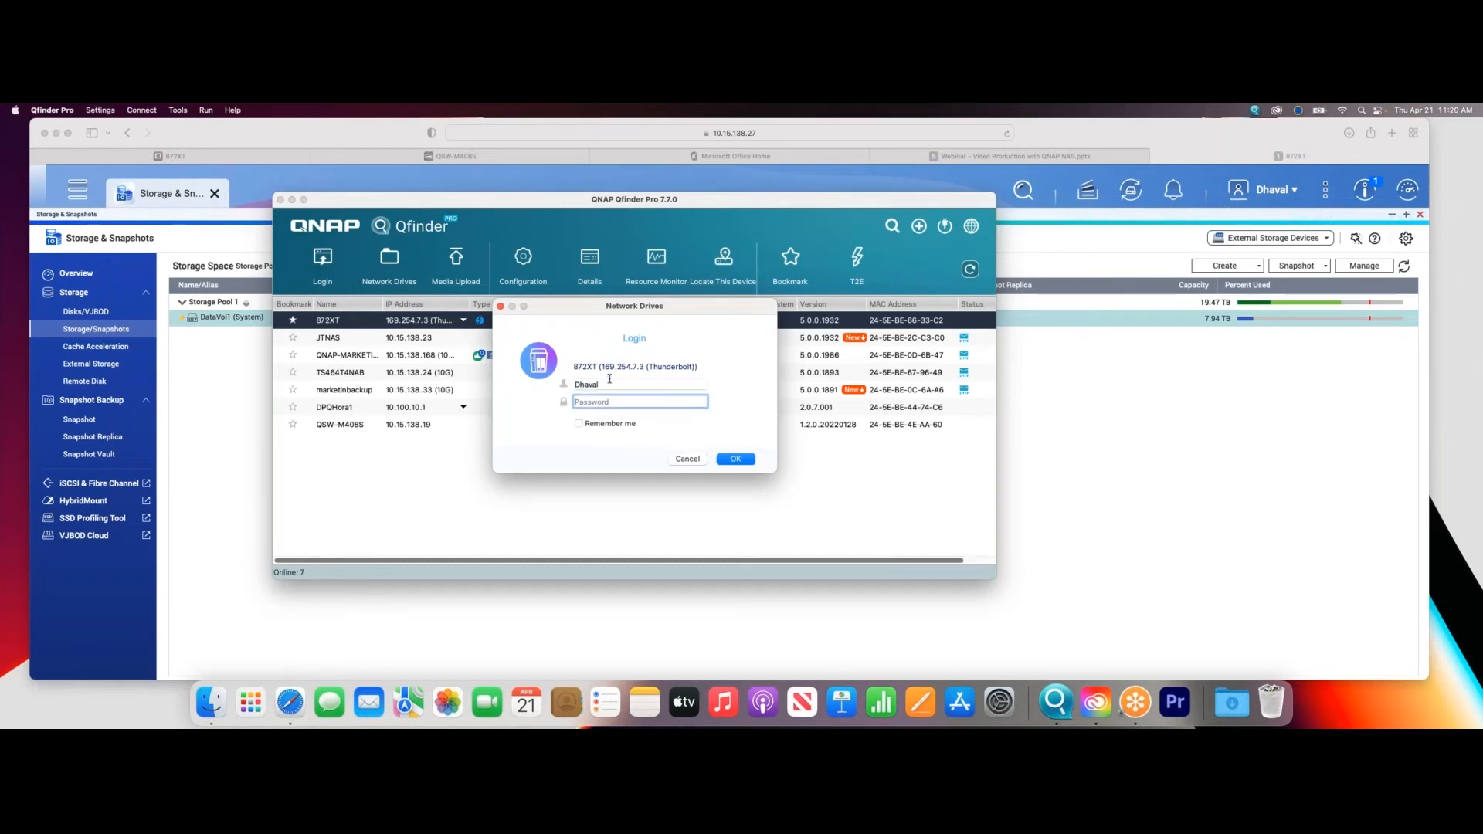
{"action": "type", "text": "•••••••"}
{"action": "key", "text": "Return"}
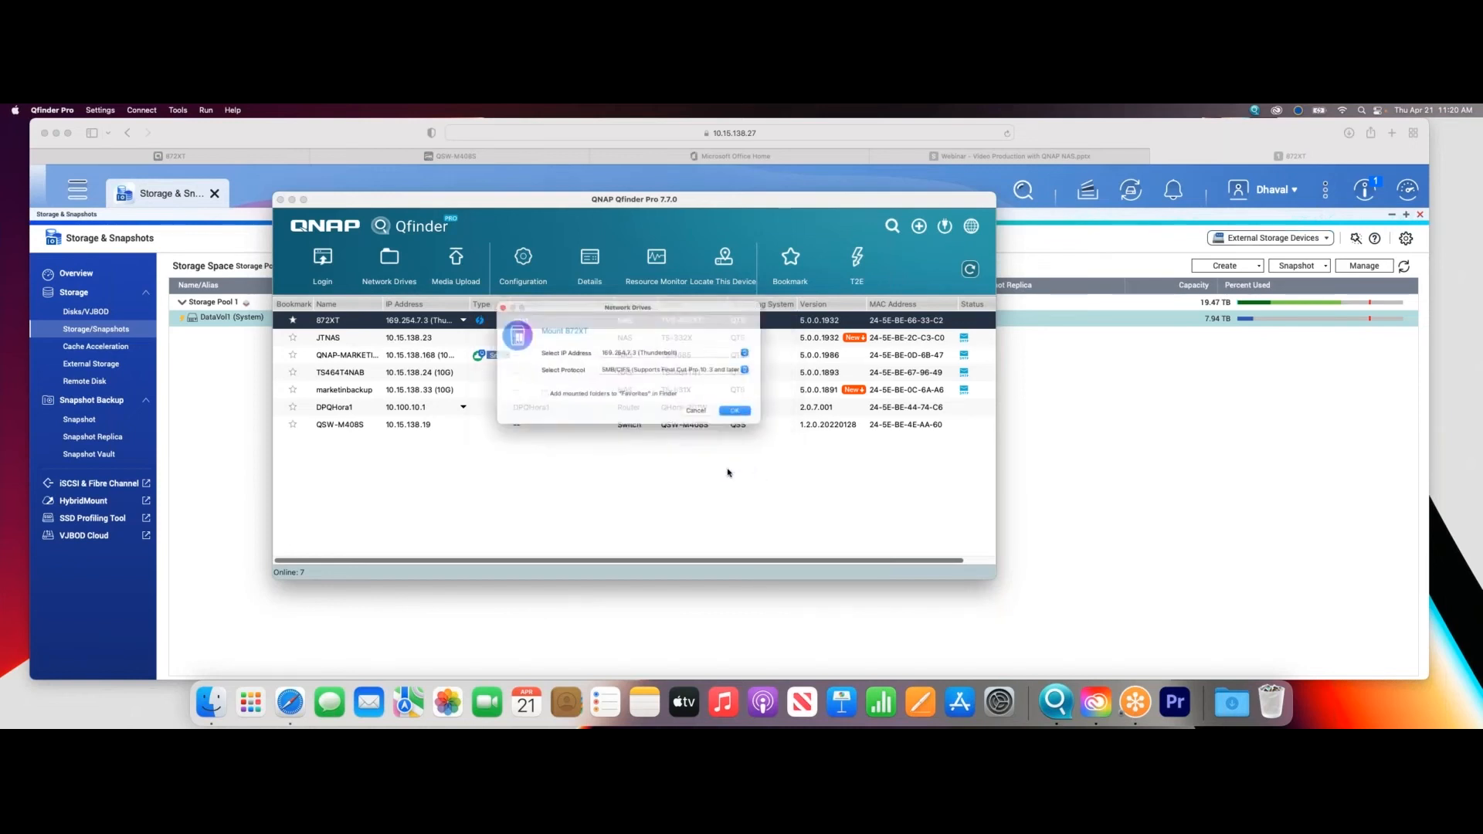
- Try mounting 872XT through 169.254.7.3 (Thunderbolt) with the SMB/CIFS protocol, and cancel the volume selection
{"action": "left_click", "coordinate": [637, 350]}
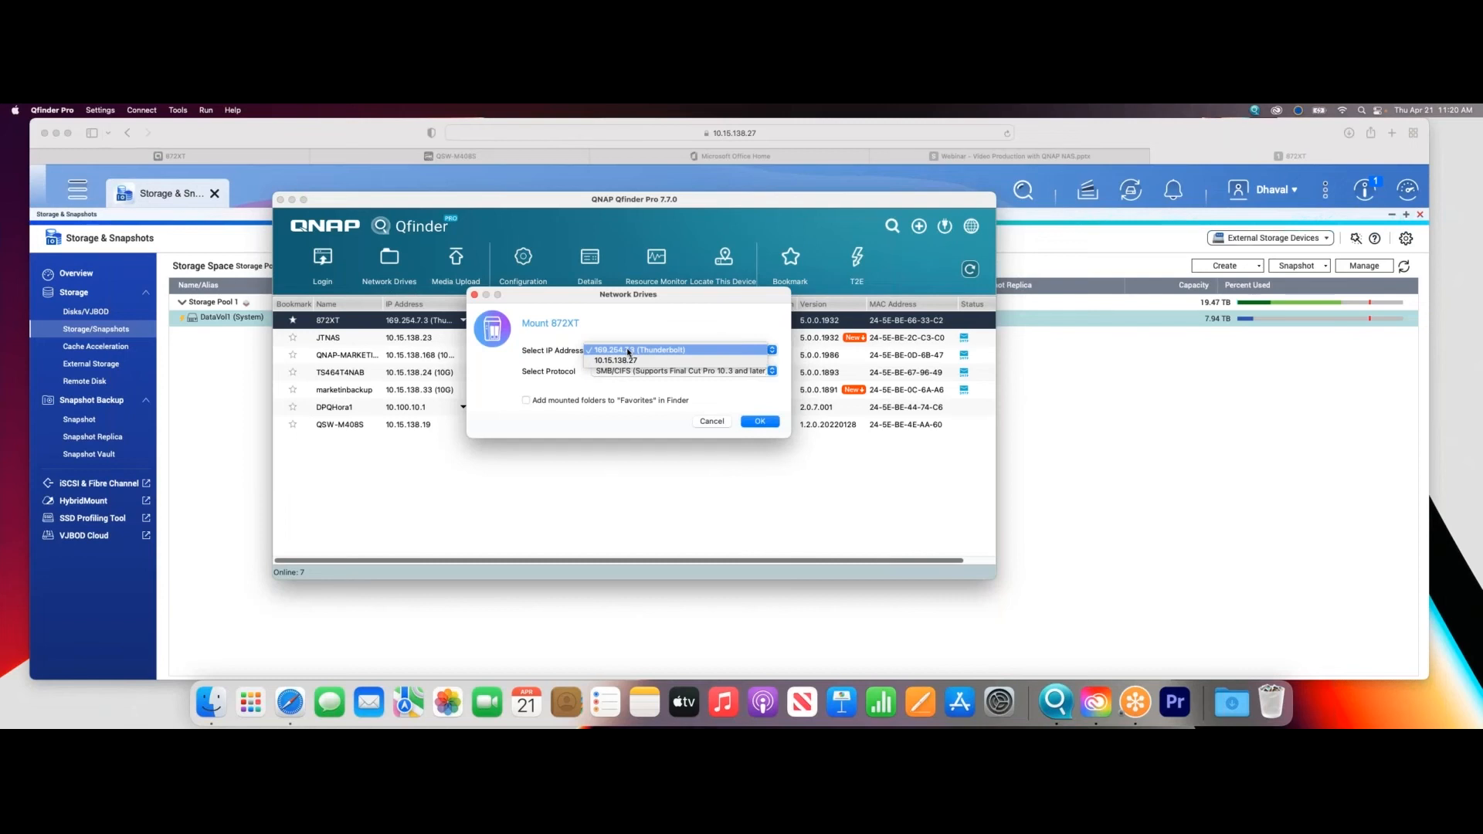
{"action": "left_click", "coordinate": [628, 351]}
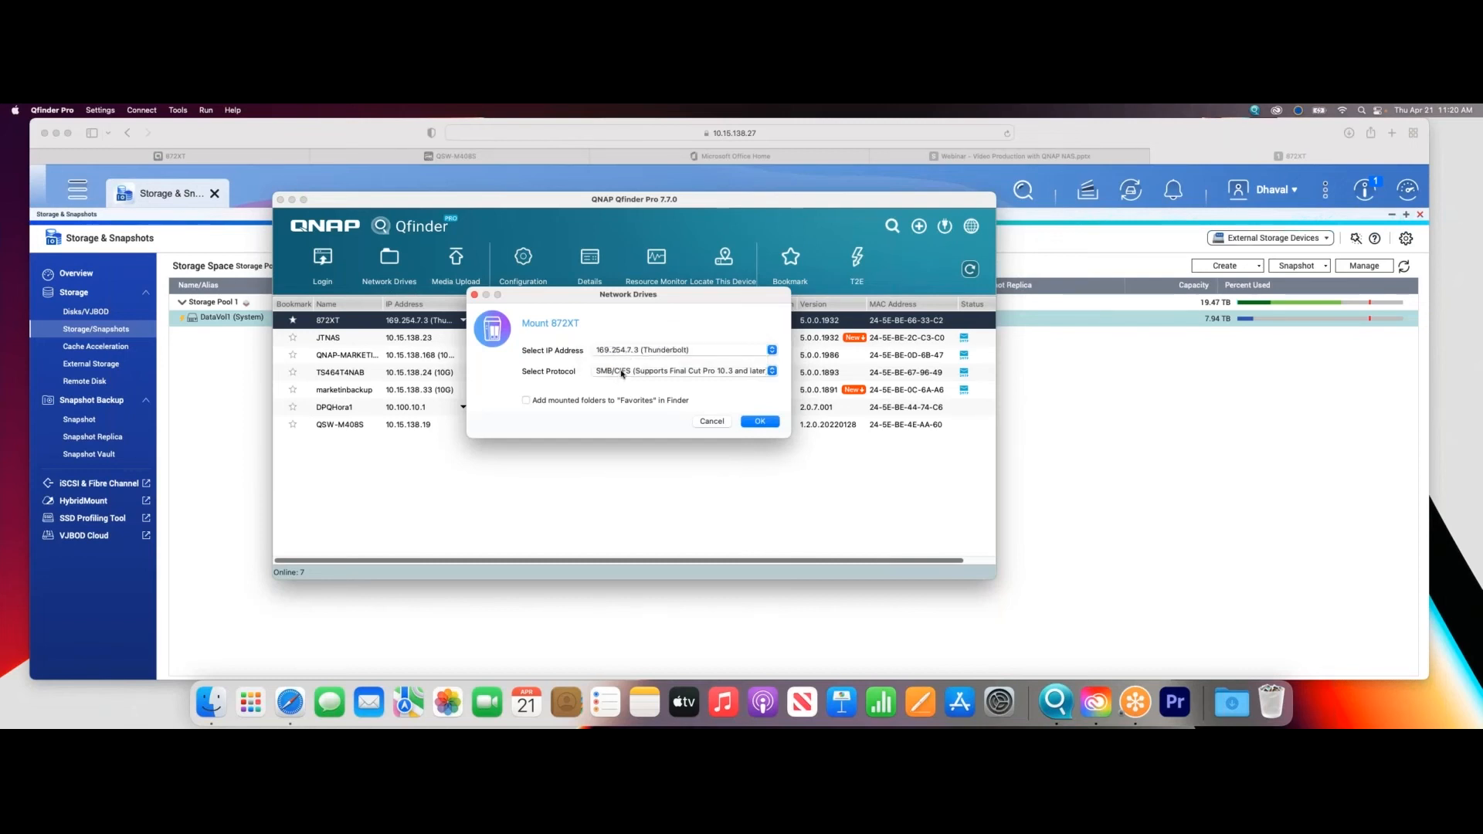
{"action": "left_click", "coordinate": [622, 371]}
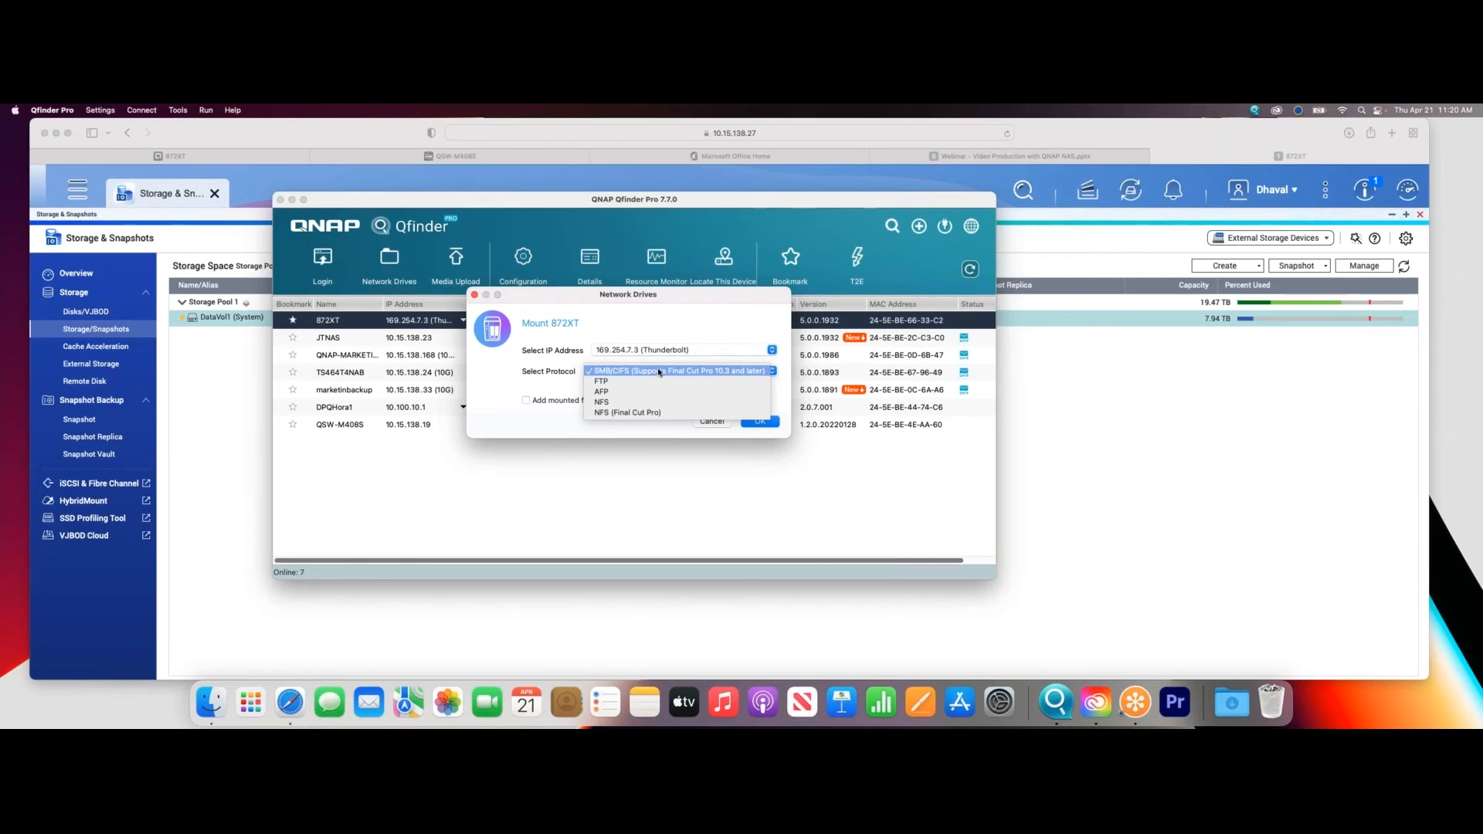
{"action": "left_click", "coordinate": [641, 371]}
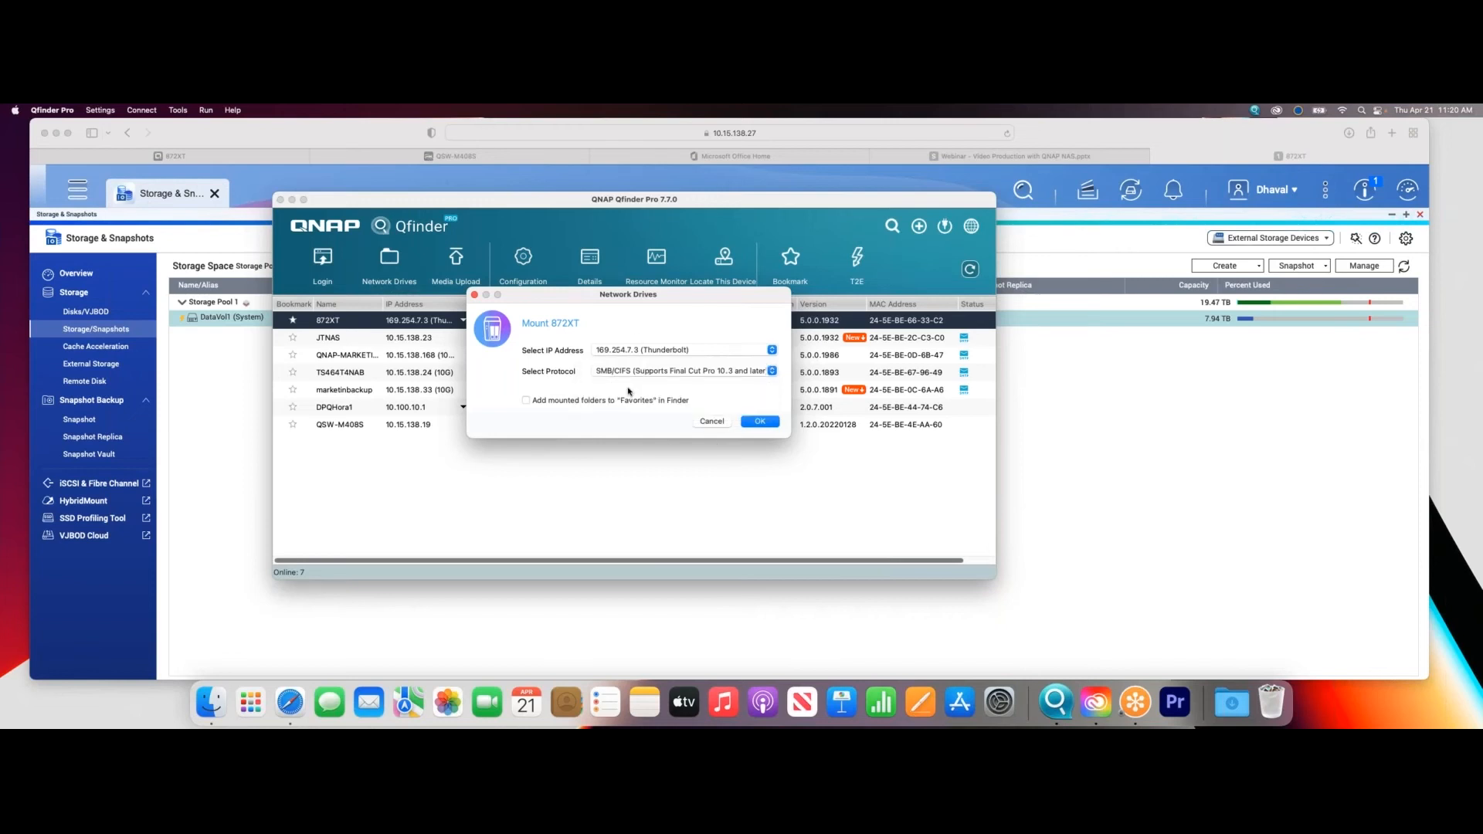
{"action": "left_click", "coordinate": [755, 423]}
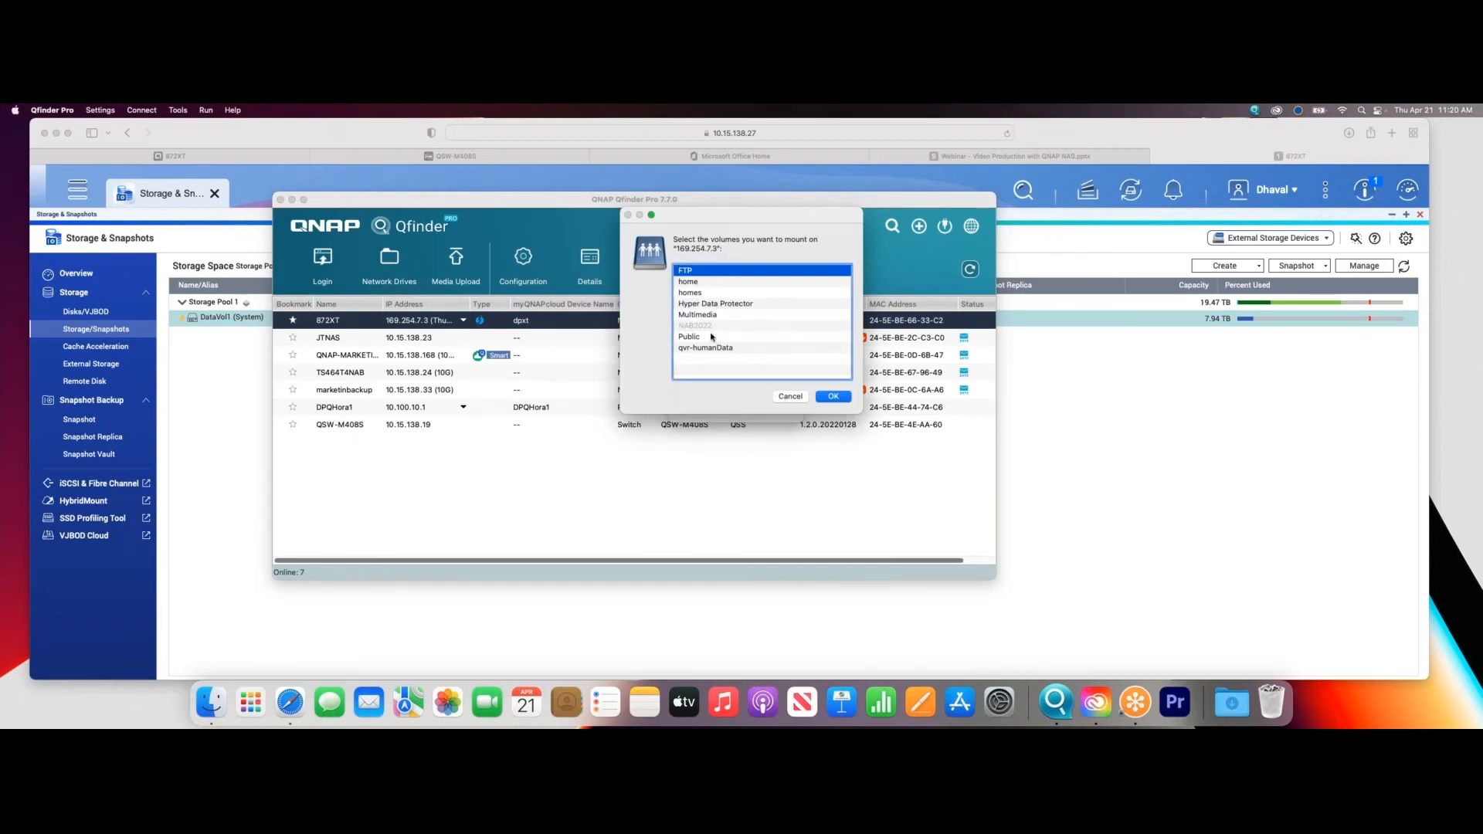
{"action": "left_click", "coordinate": [789, 397]}
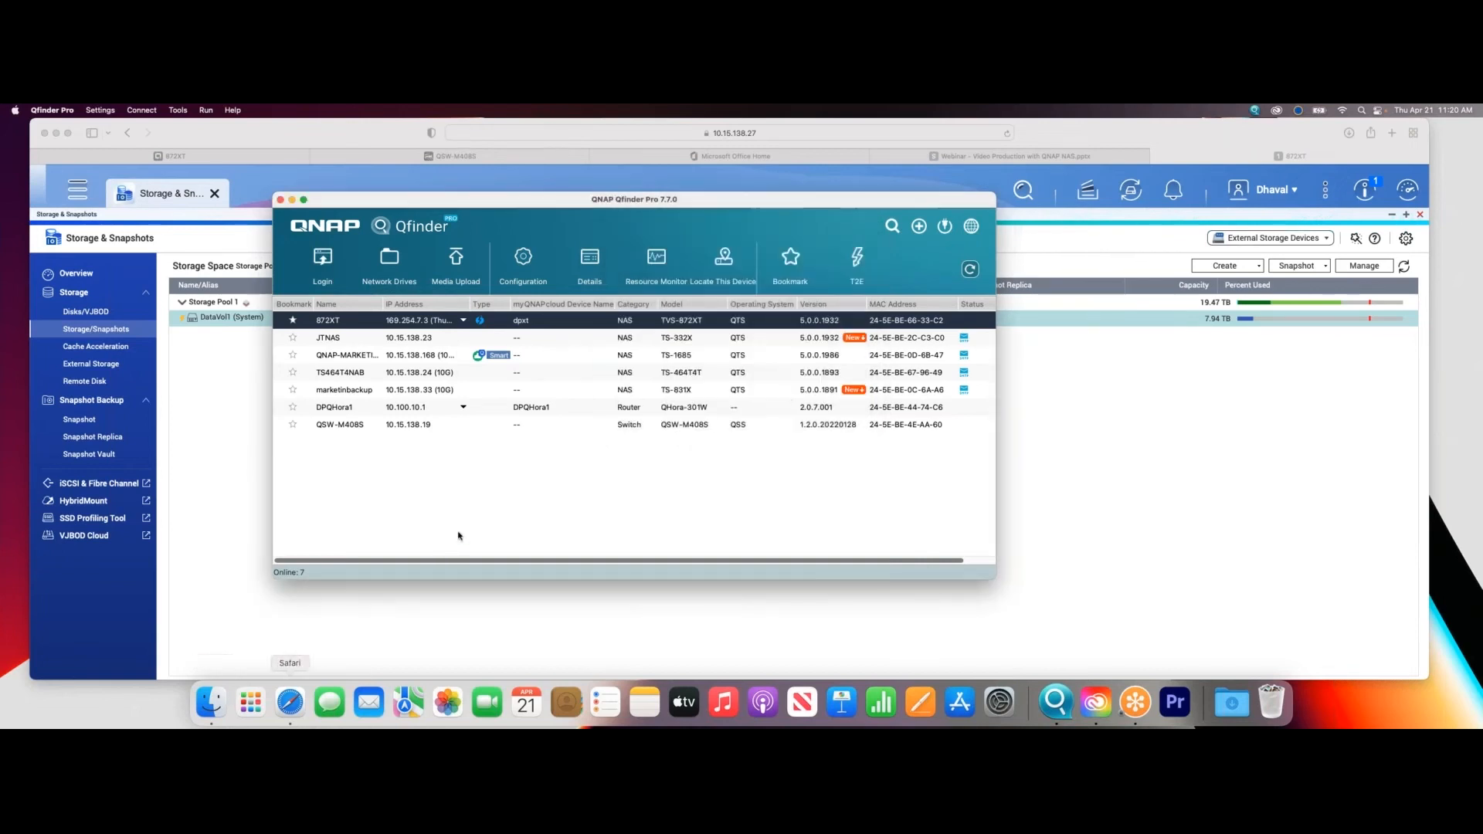
- Switch to Finder and open the NAB2022 shared folder on 872XT(Thunderbolt) from the network locations
{"action": "left_click", "coordinate": [209, 702]}
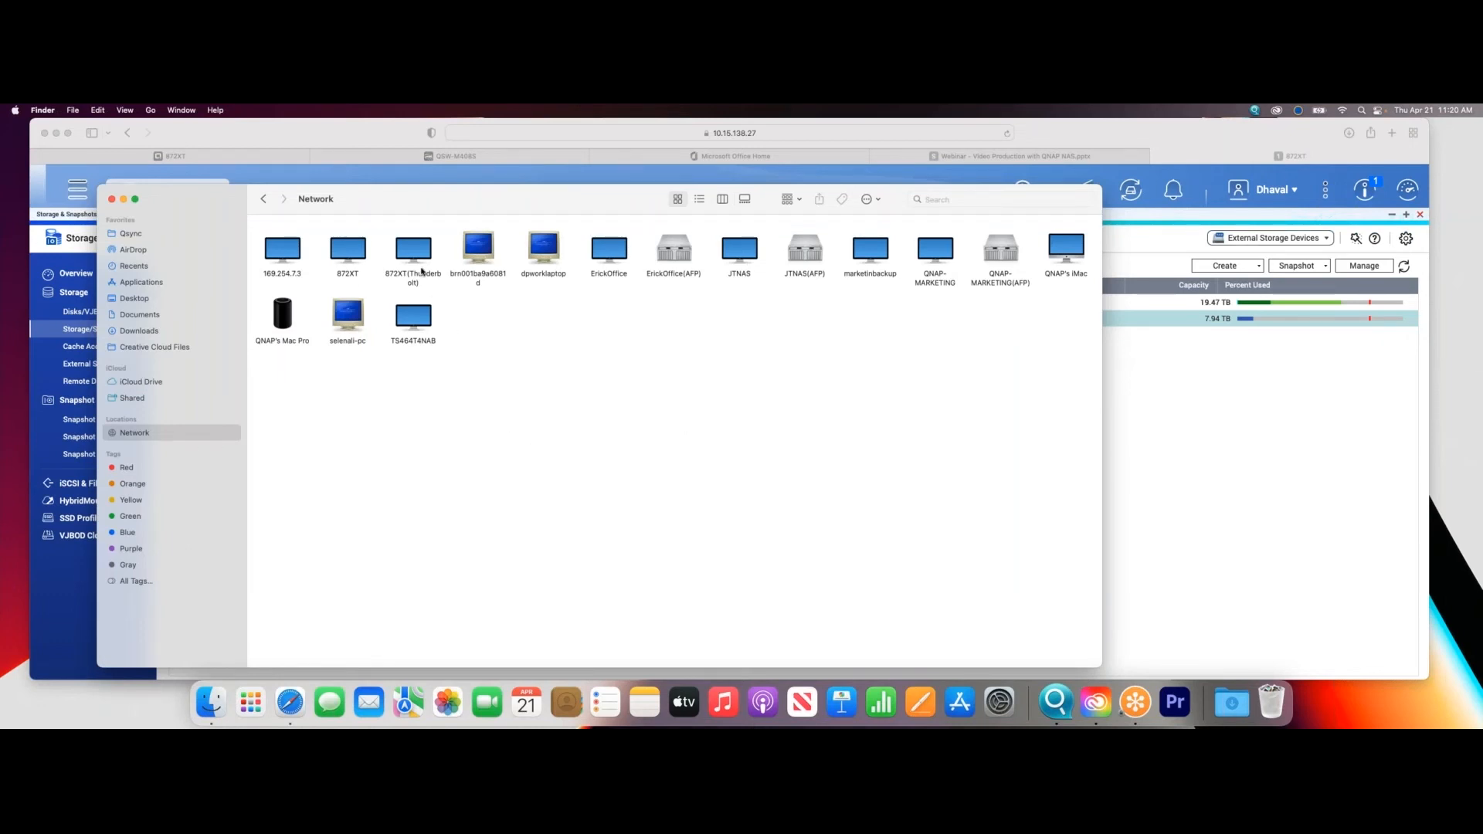
{"action": "double_click", "coordinate": [422, 280]}
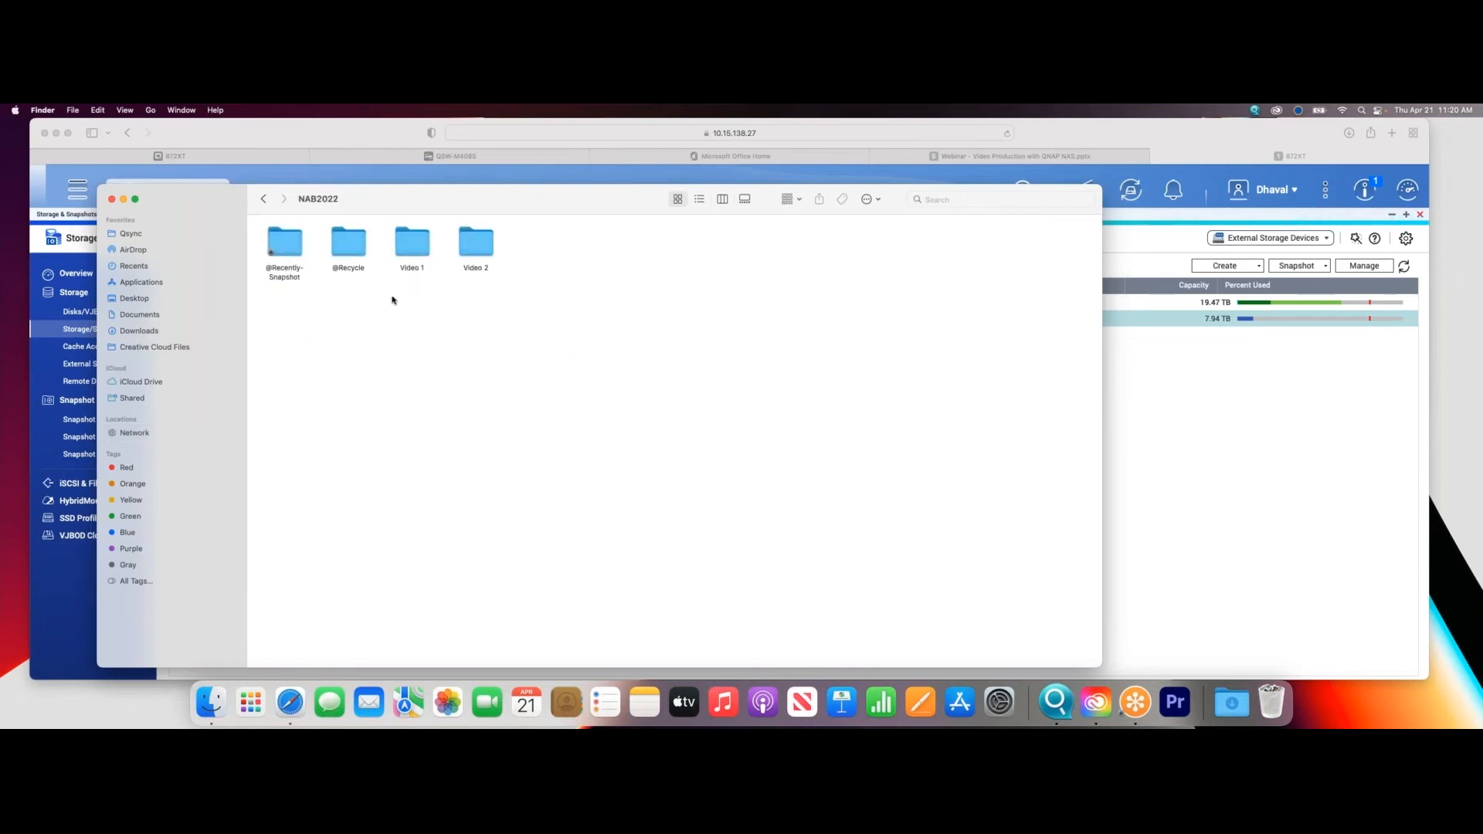
{"action": "mouse_move", "coordinate": [414, 200]}
{"action": "left_mouse_down"}
{"action": "mouse_move", "coordinate": [373, 201]}
{"action": "mouse_move", "coordinate": [389, 204]}
{"action": "left_mouse_up"}
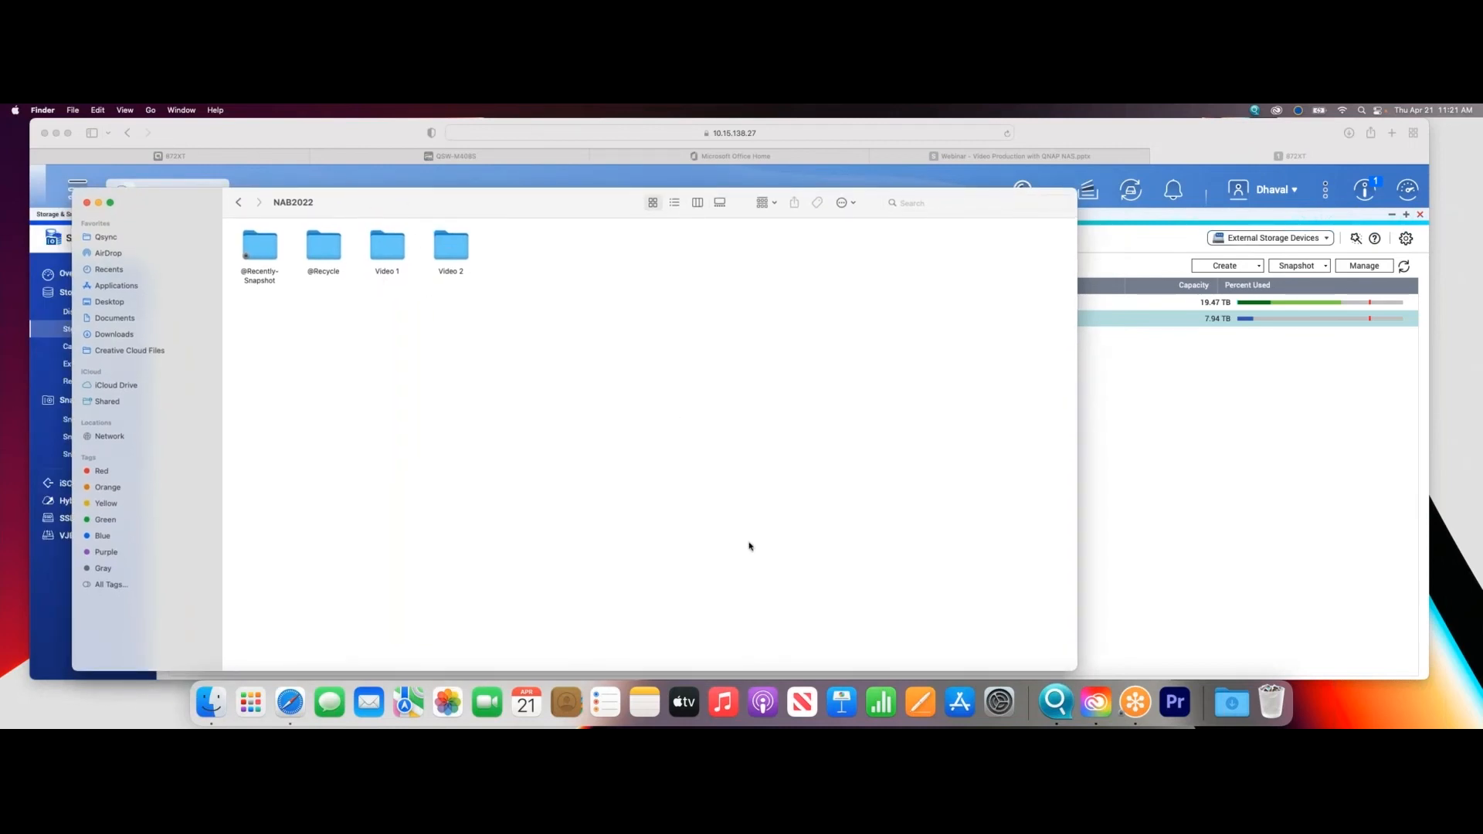
- Open the recent NAB2022 project in Premiere Pro, and open the Video 2 folder in Finder
{"action": "left_click", "coordinate": [1172, 702]}
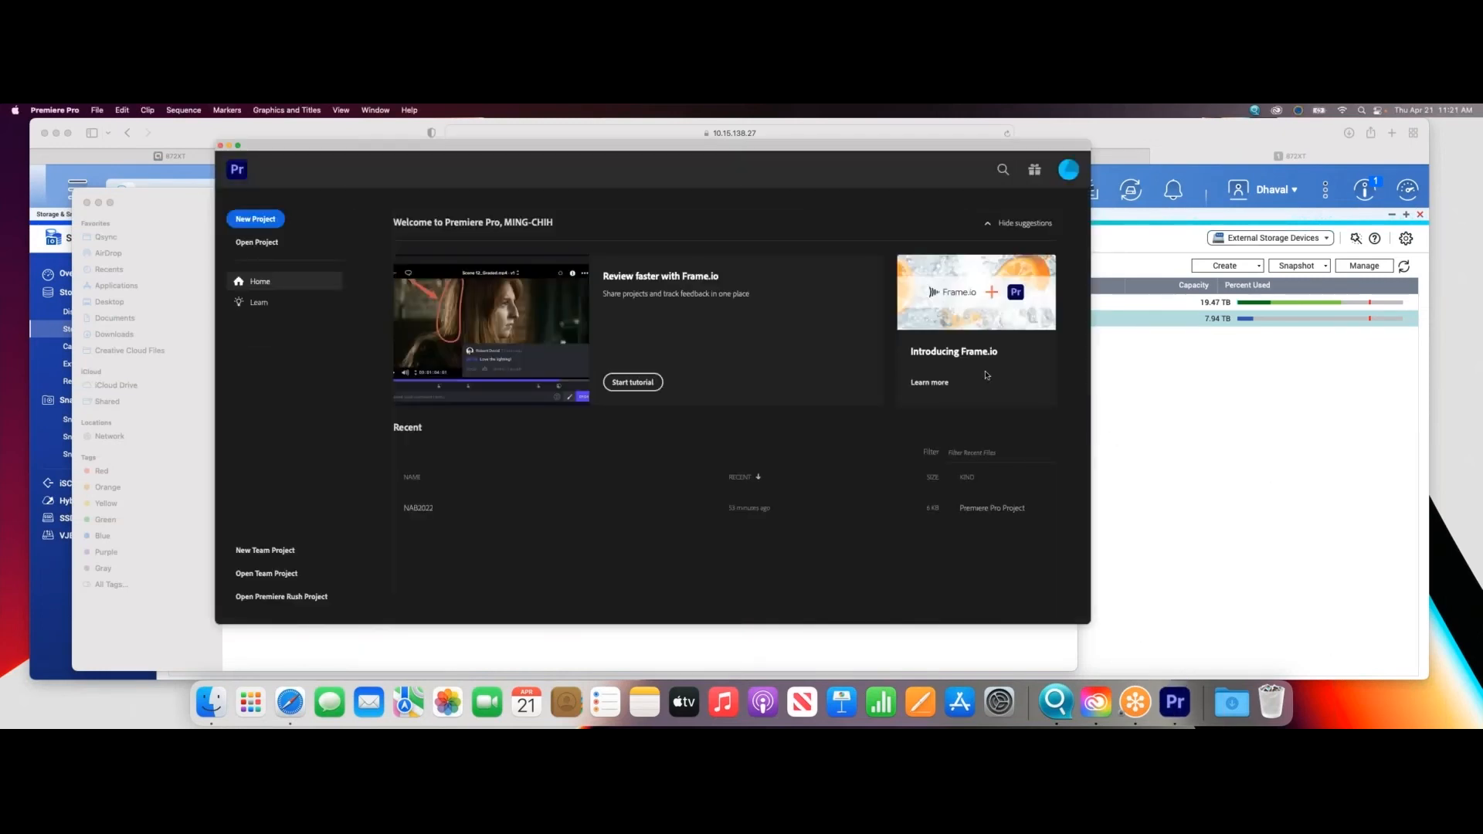
{"action": "left_click", "coordinate": [592, 520]}
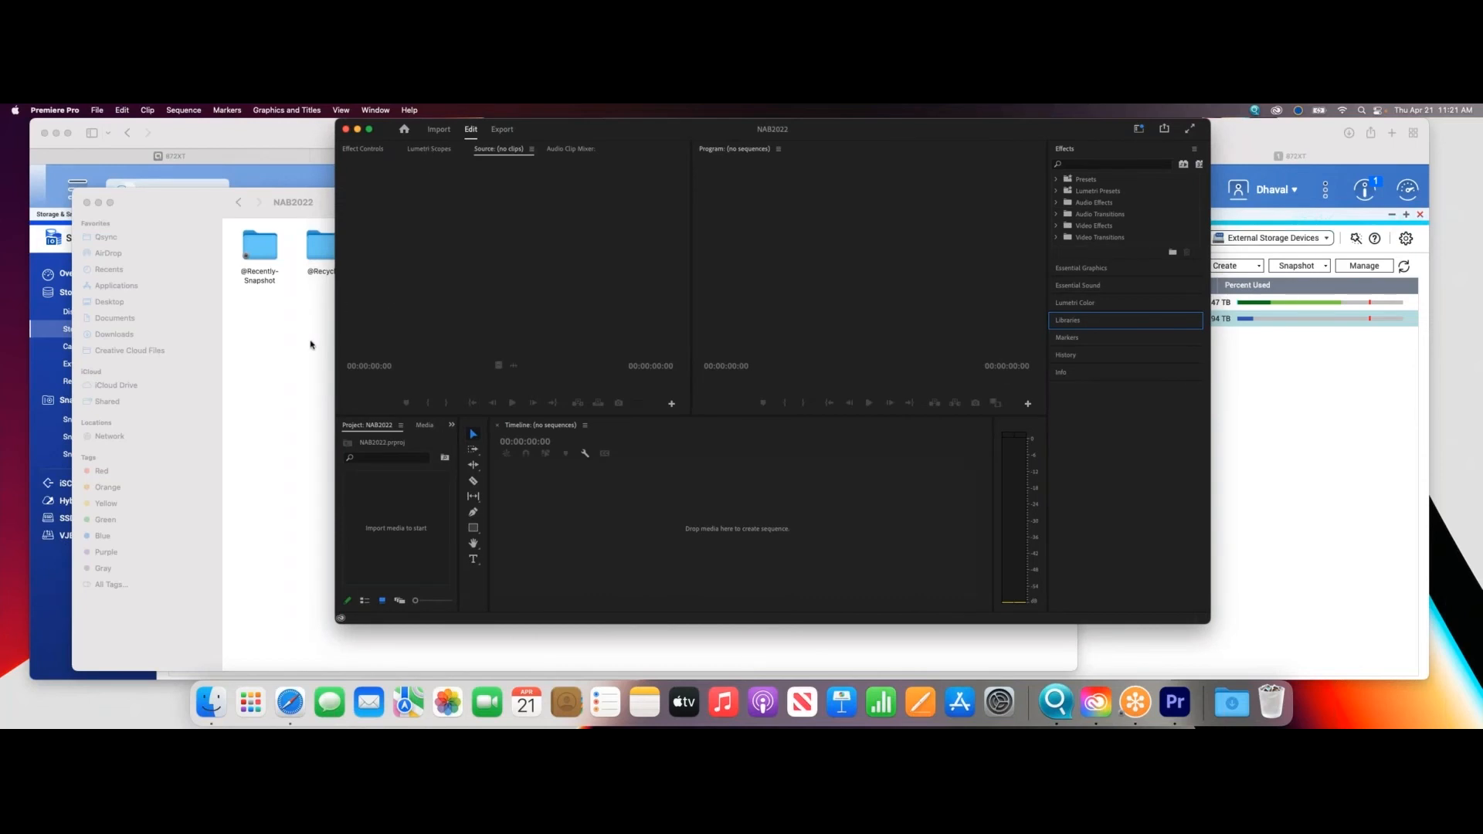
{"action": "left_click", "coordinate": [311, 345]}
{"action": "double_click", "coordinate": [451, 246]}
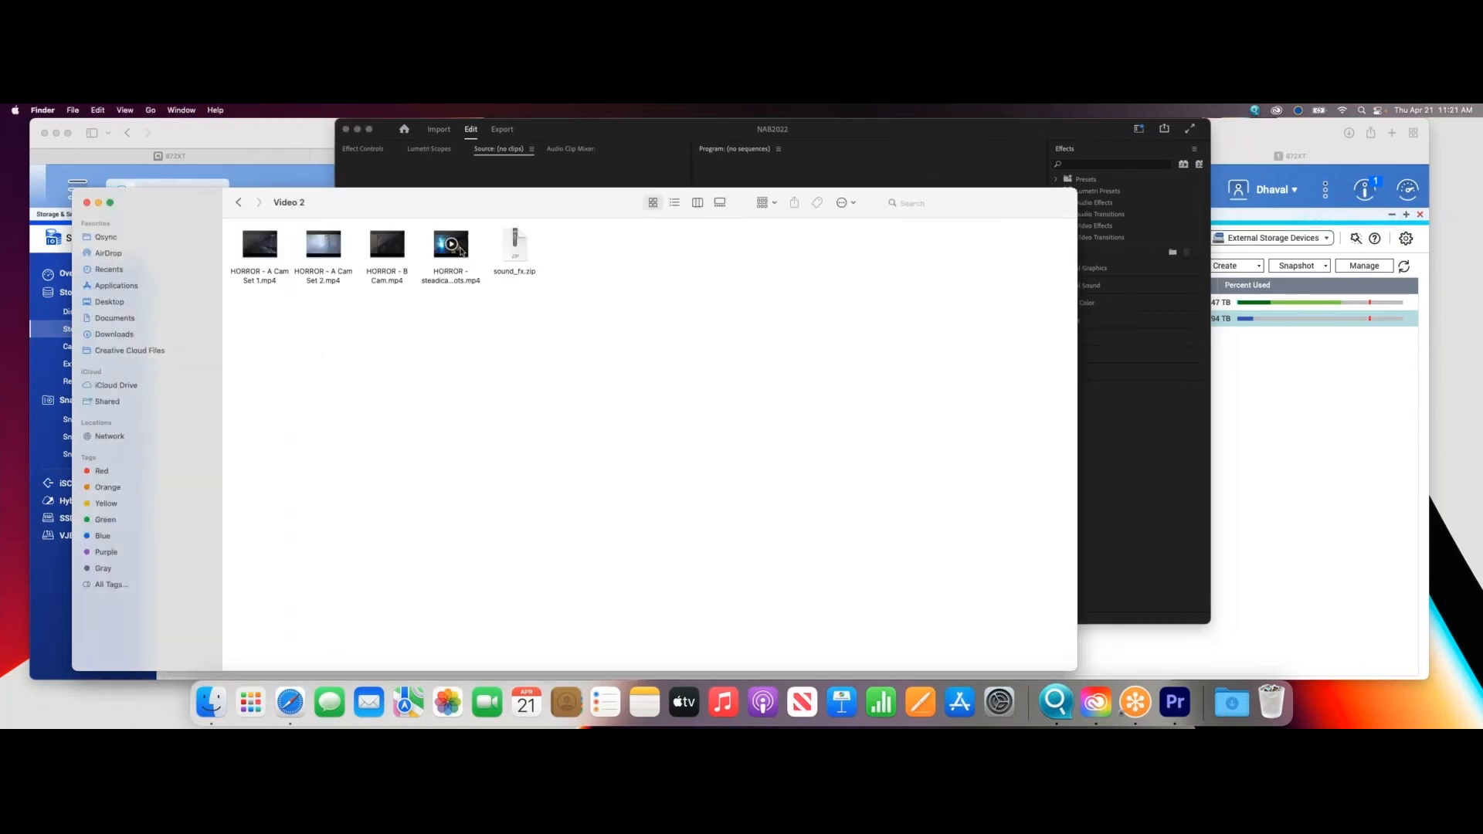
- Add HORROR - A Cam Set 1.mp4 from the Video 2 folder to Premiere Pro's empty timeline and clear Finder out of the way
{"action": "left_click_drag", "start_coordinate": [444, 201], "coordinate": [404, 320]}
{"action": "left_click_drag", "start_coordinate": [222, 365], "coordinate": [1039, 475]}
{"action": "left_click_drag", "start_coordinate": [540, 323], "coordinate": [1482, 448]}
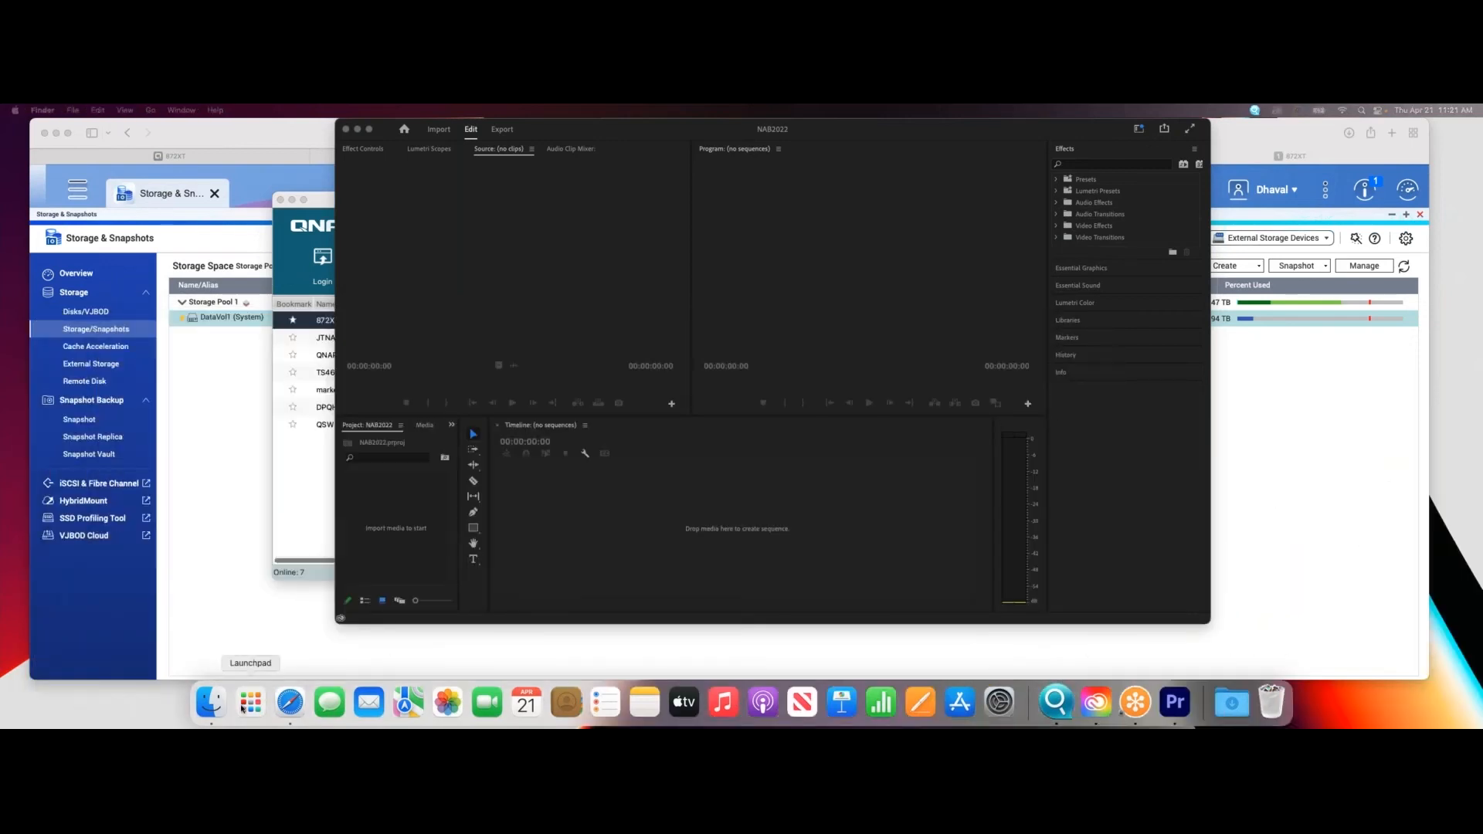
{"action": "left_click_drag", "start_coordinate": [1482, 480], "coordinate": [1215, 528]}
{"action": "left_click_drag", "start_coordinate": [879, 565], "coordinate": [610, 498]}
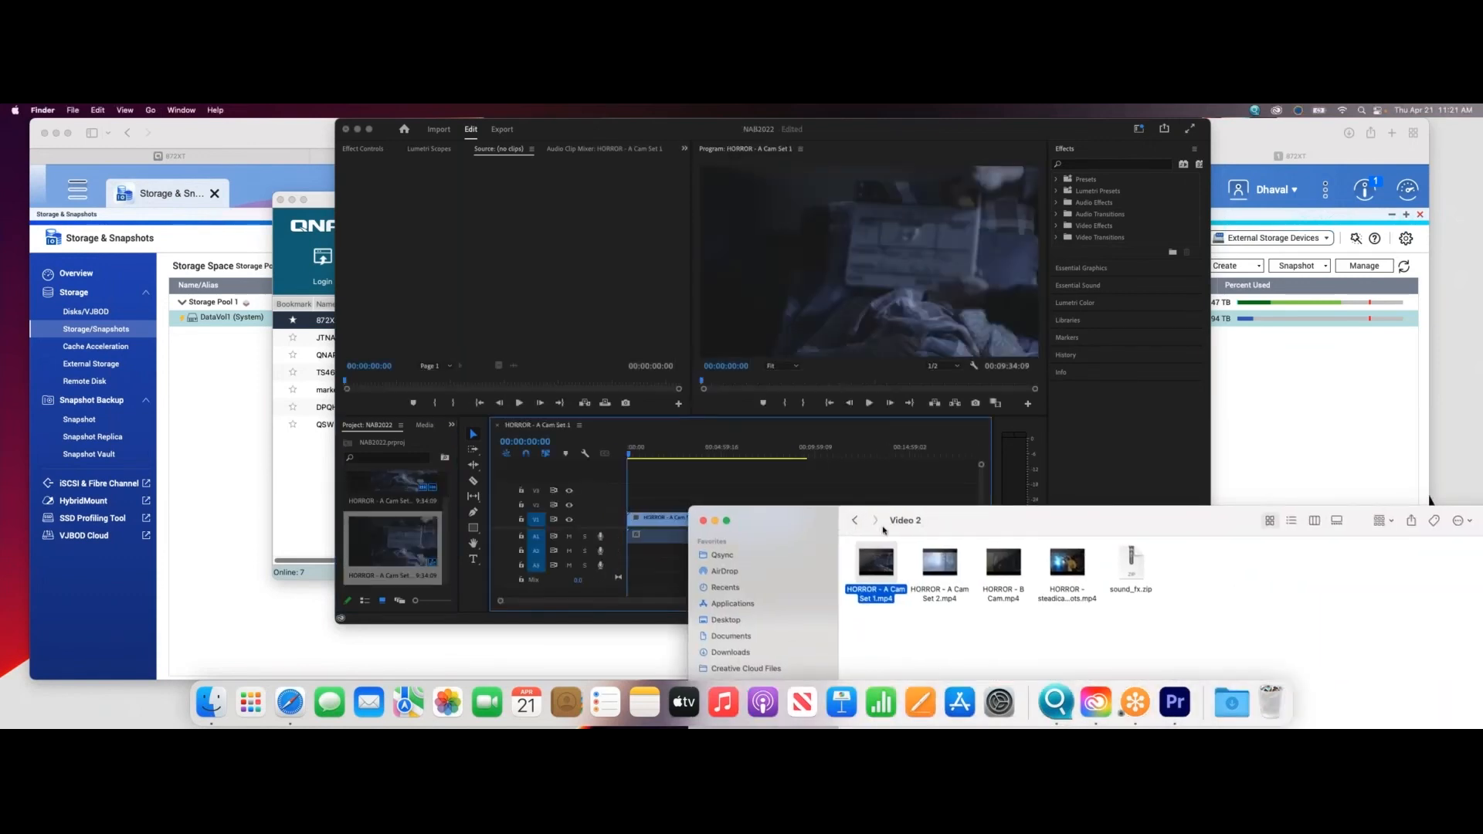
{"action": "left_click_drag", "start_coordinate": [884, 531], "coordinate": [541, 604]}
{"action": "left_click", "coordinate": [376, 603]}
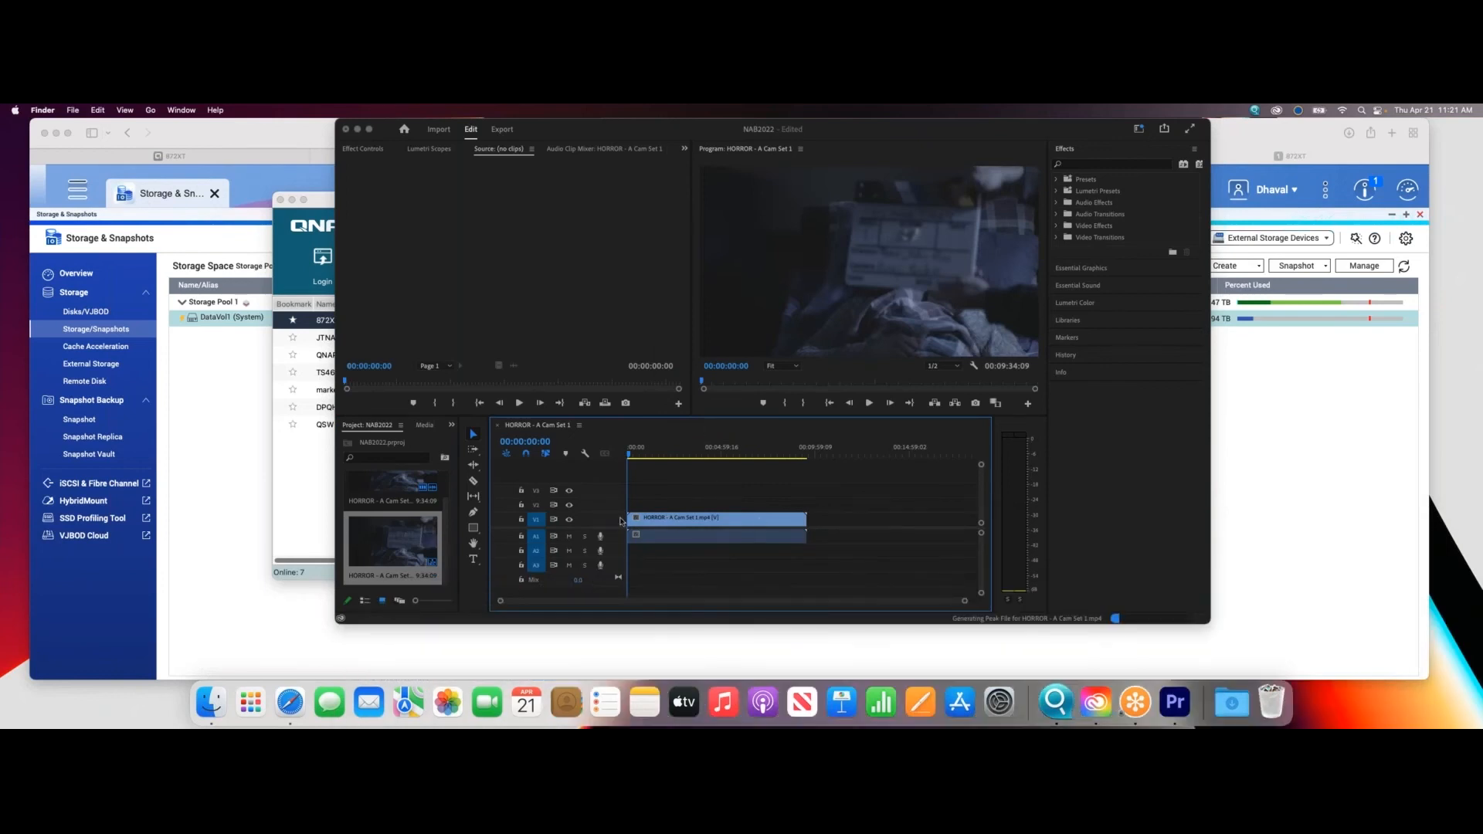
- Play the HORROR - A Cam Set 1 sequence, and widen and reposition the Premiere Pro window
{"action": "left_click", "coordinate": [869, 402]}
{"action": "left_click", "coordinate": [869, 402]}
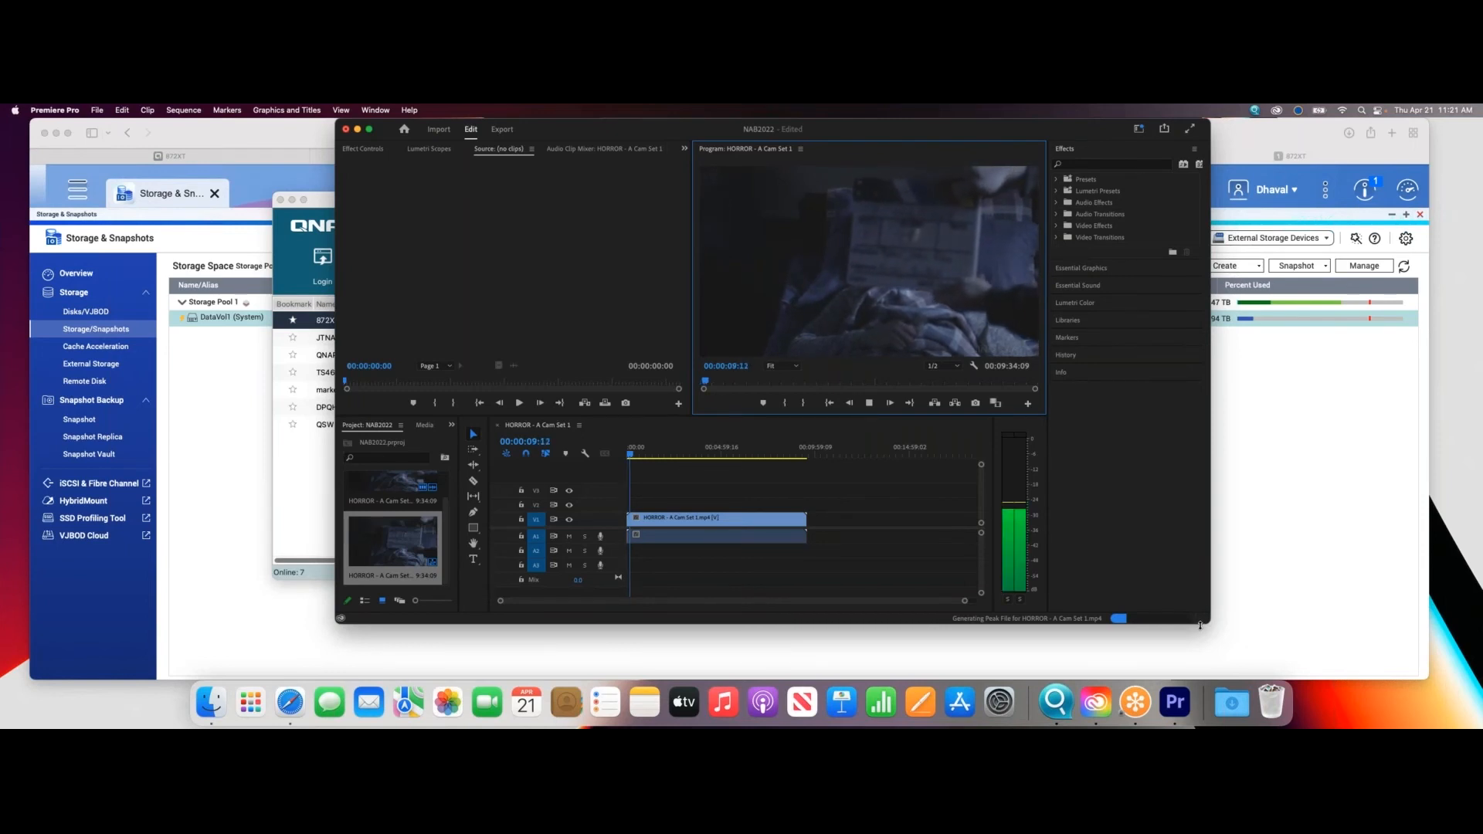
{"action": "left_click_drag", "start_coordinate": [1241, 628], "coordinate": [1376, 618]}
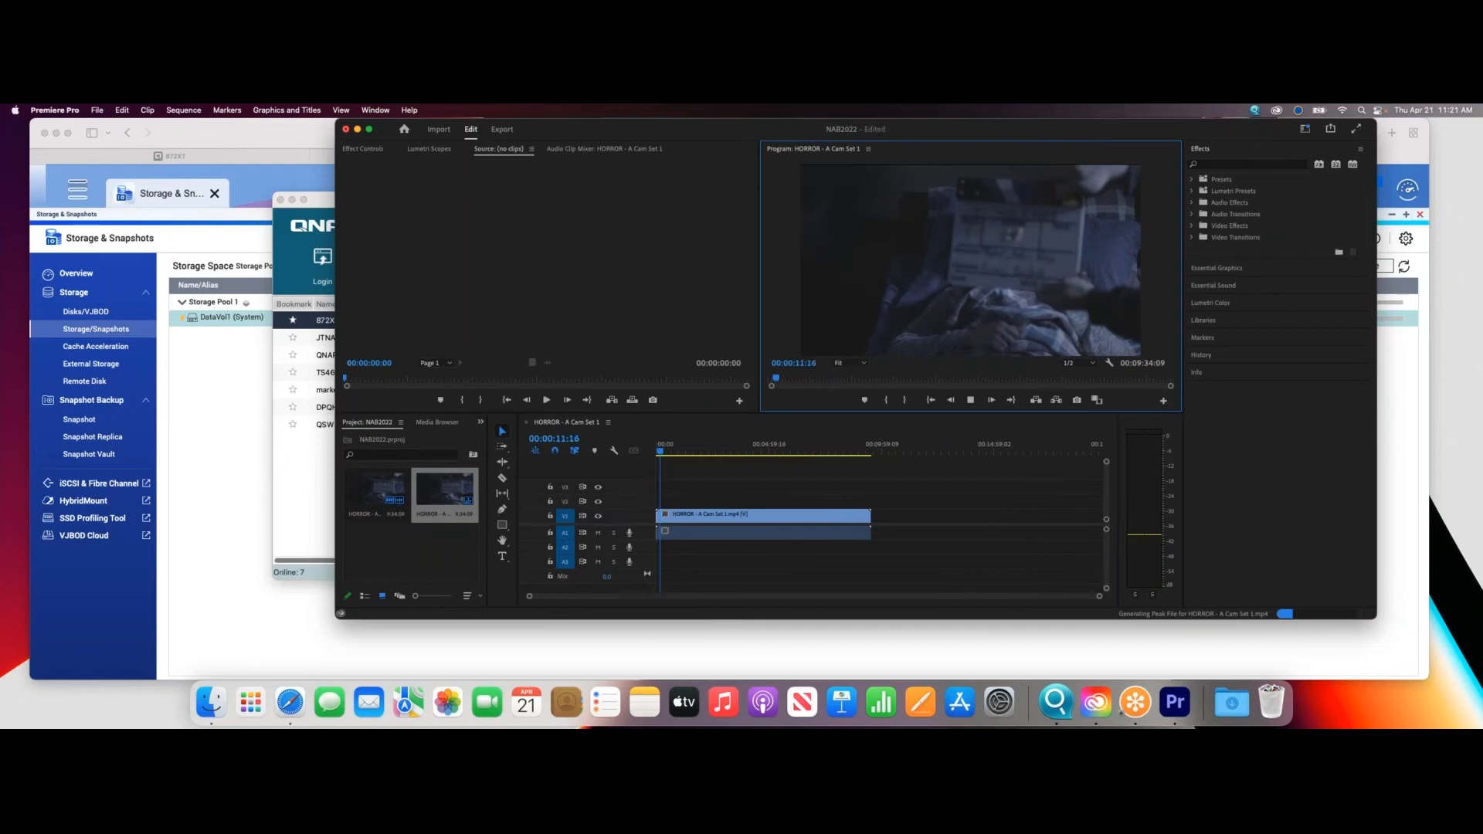
{"action": "left_click_drag", "start_coordinate": [1153, 135], "coordinate": [1012, 135]}
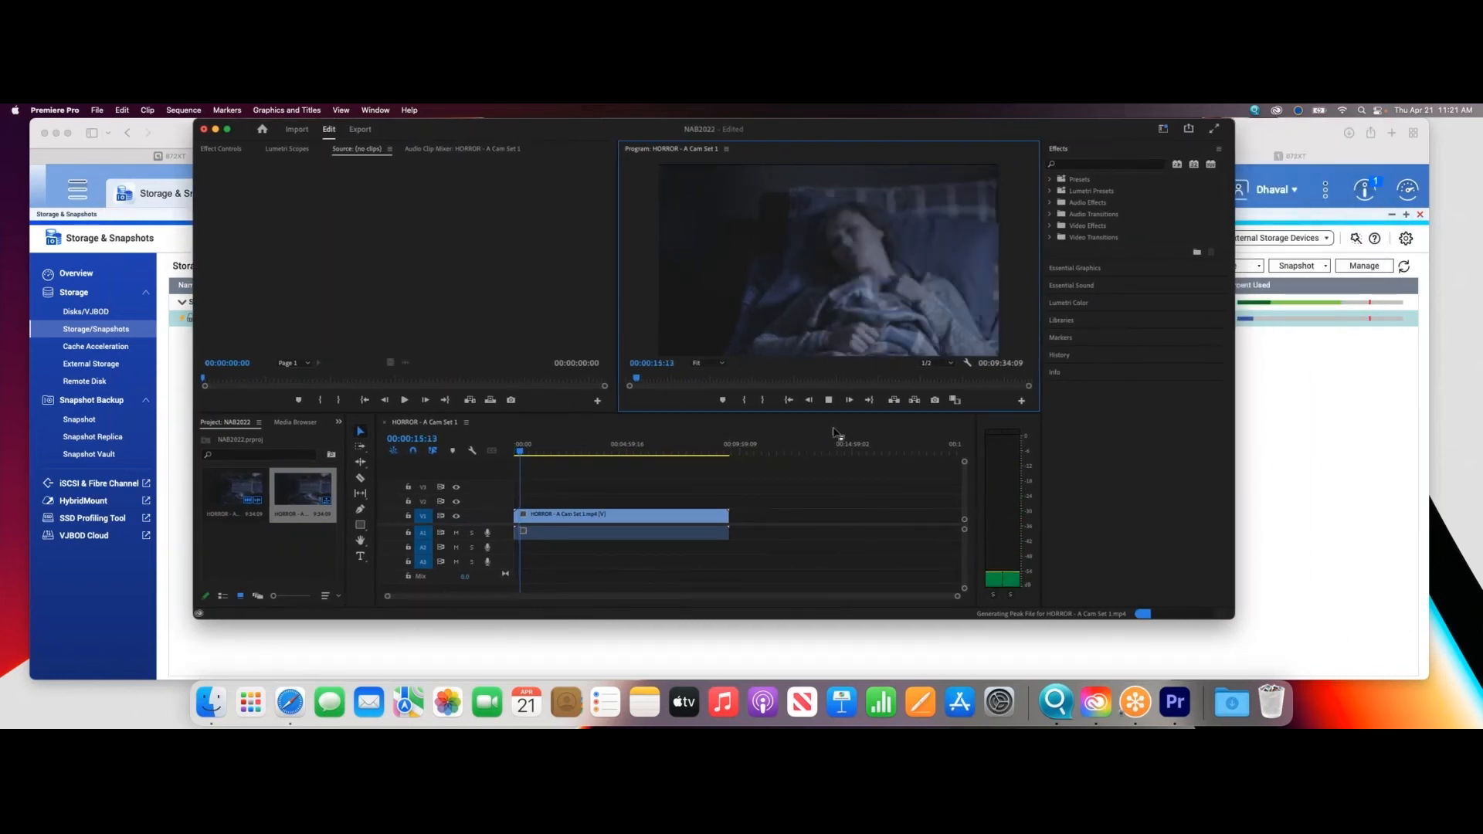
- Find the Cinematic Lumetri presets and apply Cinespace 100 Faded Film to the HORROR - A Cam Set 1 clip on the timeline
{"action": "left_click", "coordinate": [1050, 192]}
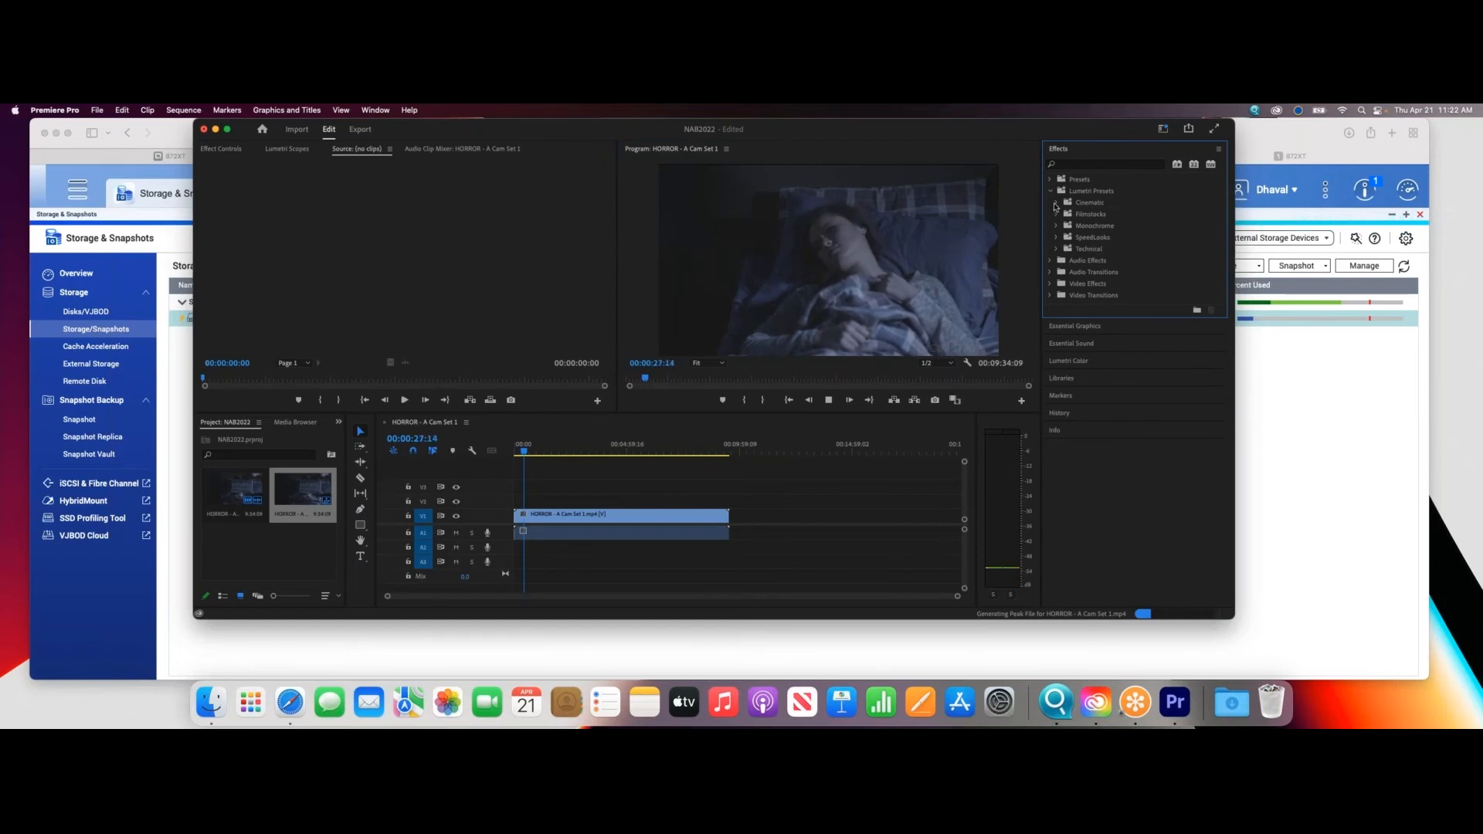
{"action": "left_click", "coordinate": [1055, 203]}
{"action": "left_click", "coordinate": [1094, 218]}
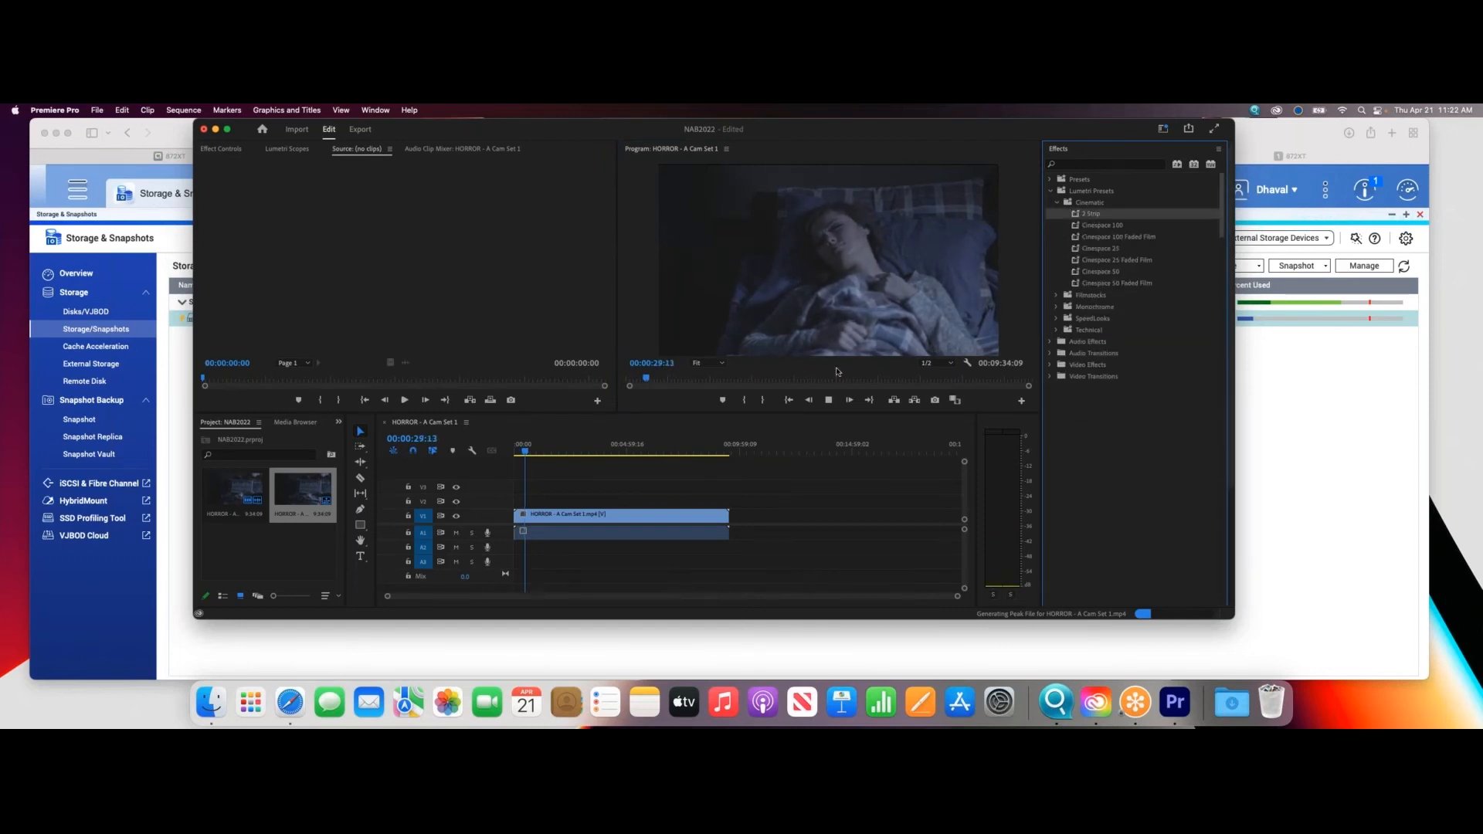
{"action": "left_click", "coordinate": [1117, 226]}
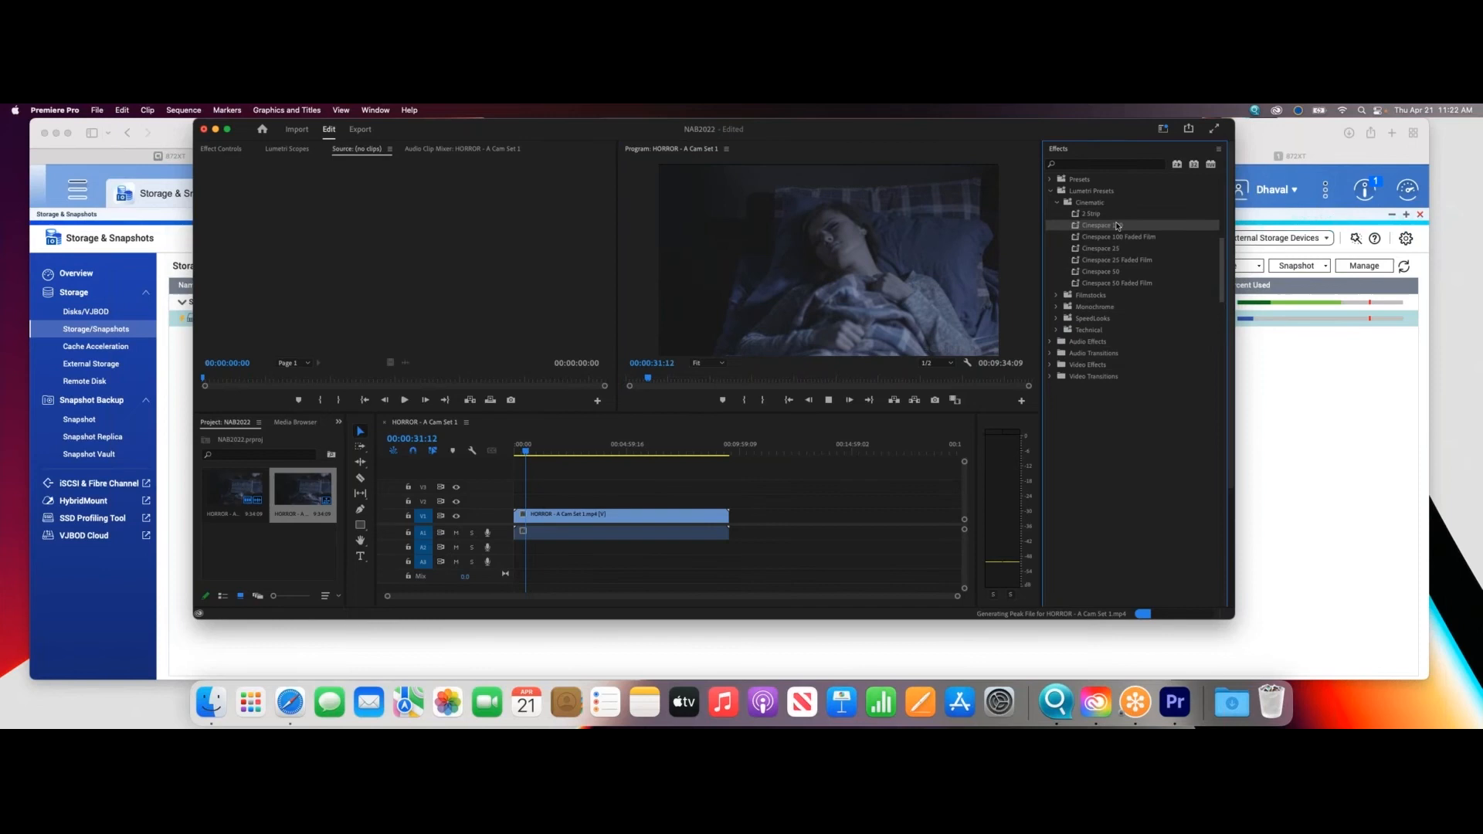
{"action": "left_click_drag", "start_coordinate": [1068, 249], "coordinate": [675, 525]}
{"action": "left_click_drag", "start_coordinate": [1112, 239], "coordinate": [699, 518]}
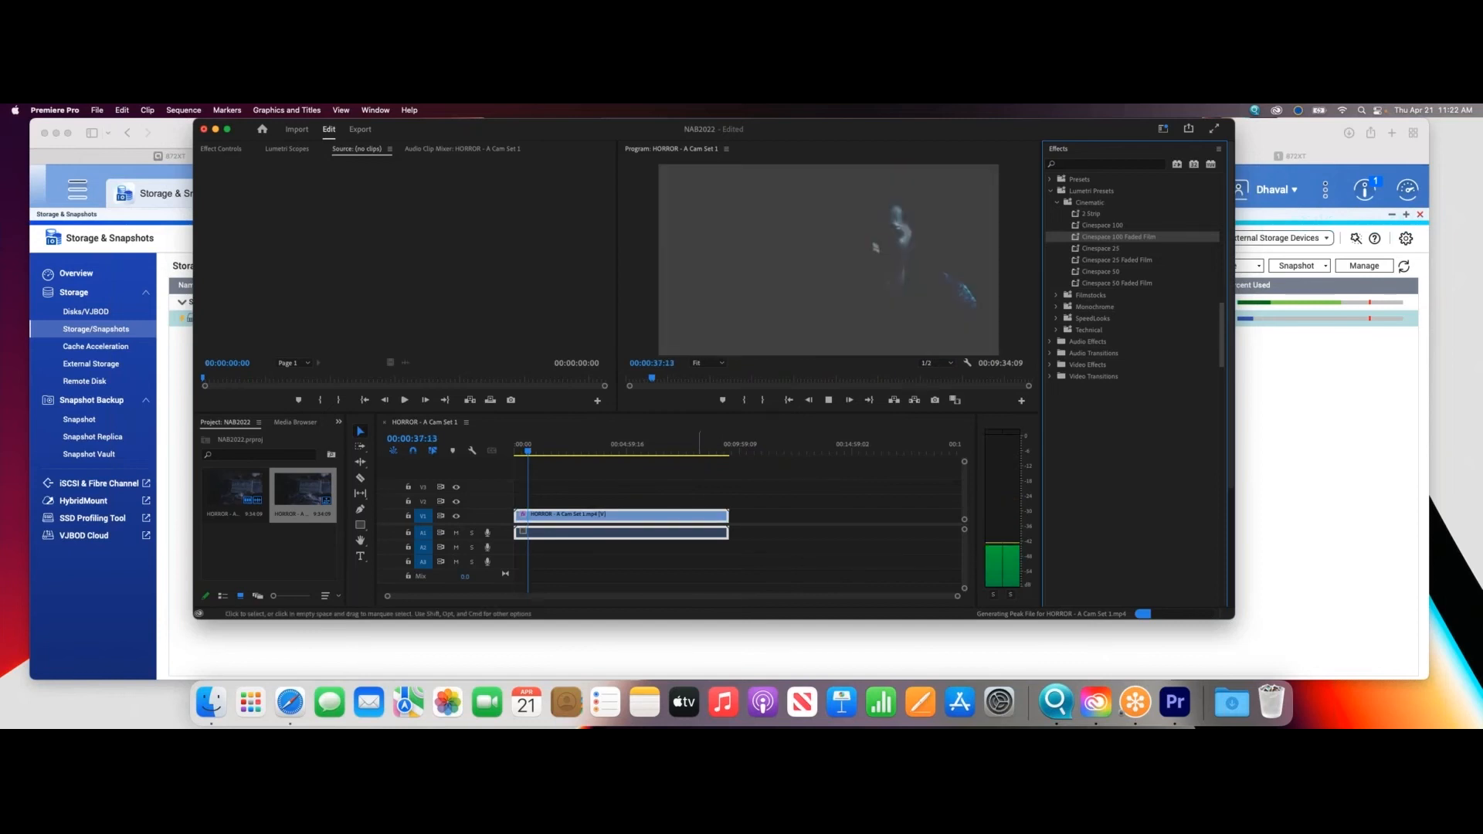
- Apply the Cinespace 25 and Cinespace 25 Faded Film presets to the HORROR - A Cam Set 1 clip and select it
{"action": "left_click_drag", "start_coordinate": [1082, 251], "coordinate": [692, 515]}
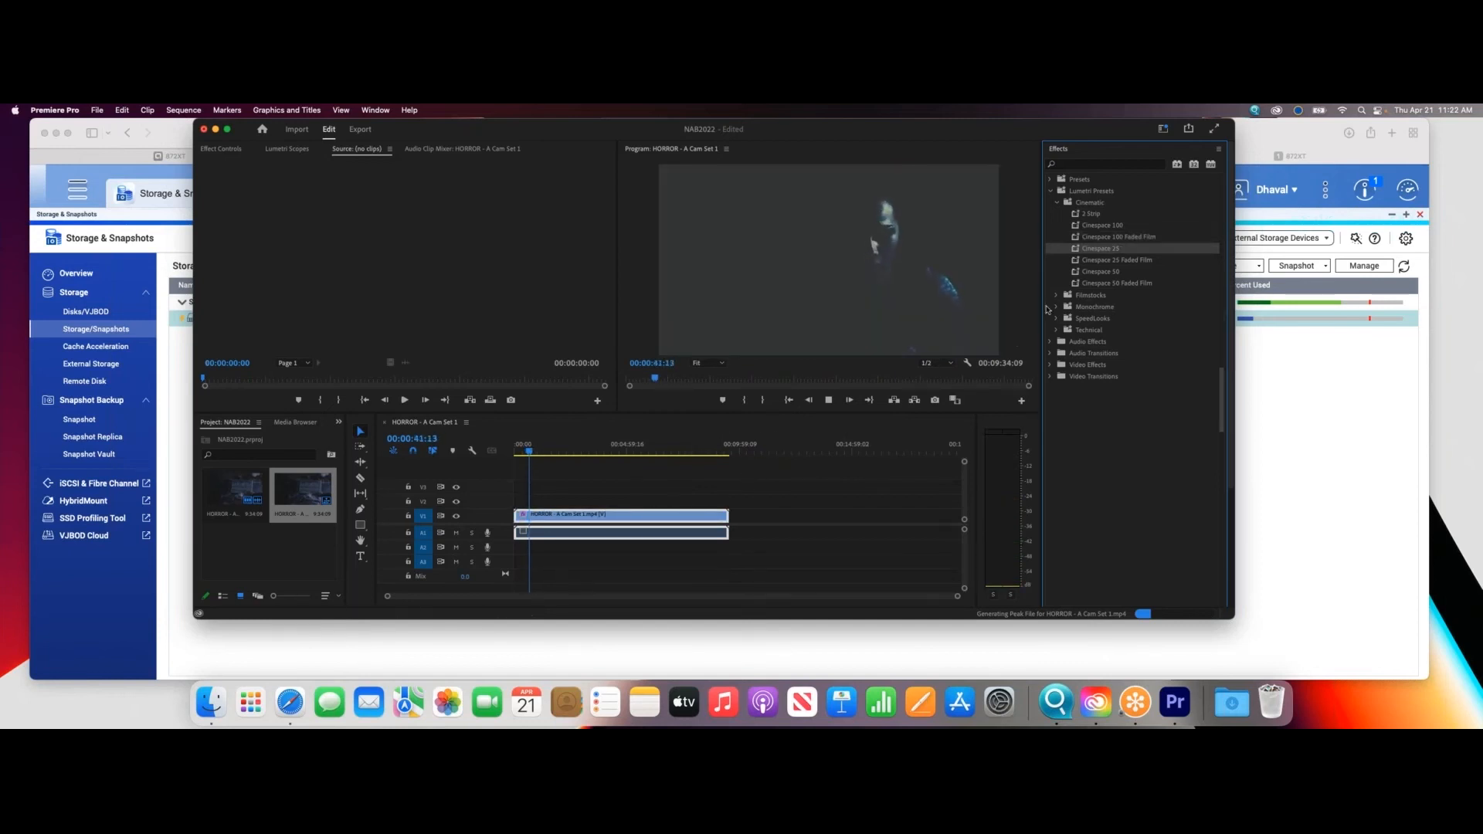
{"action": "left_click_drag", "start_coordinate": [1088, 267], "coordinate": [688, 522]}
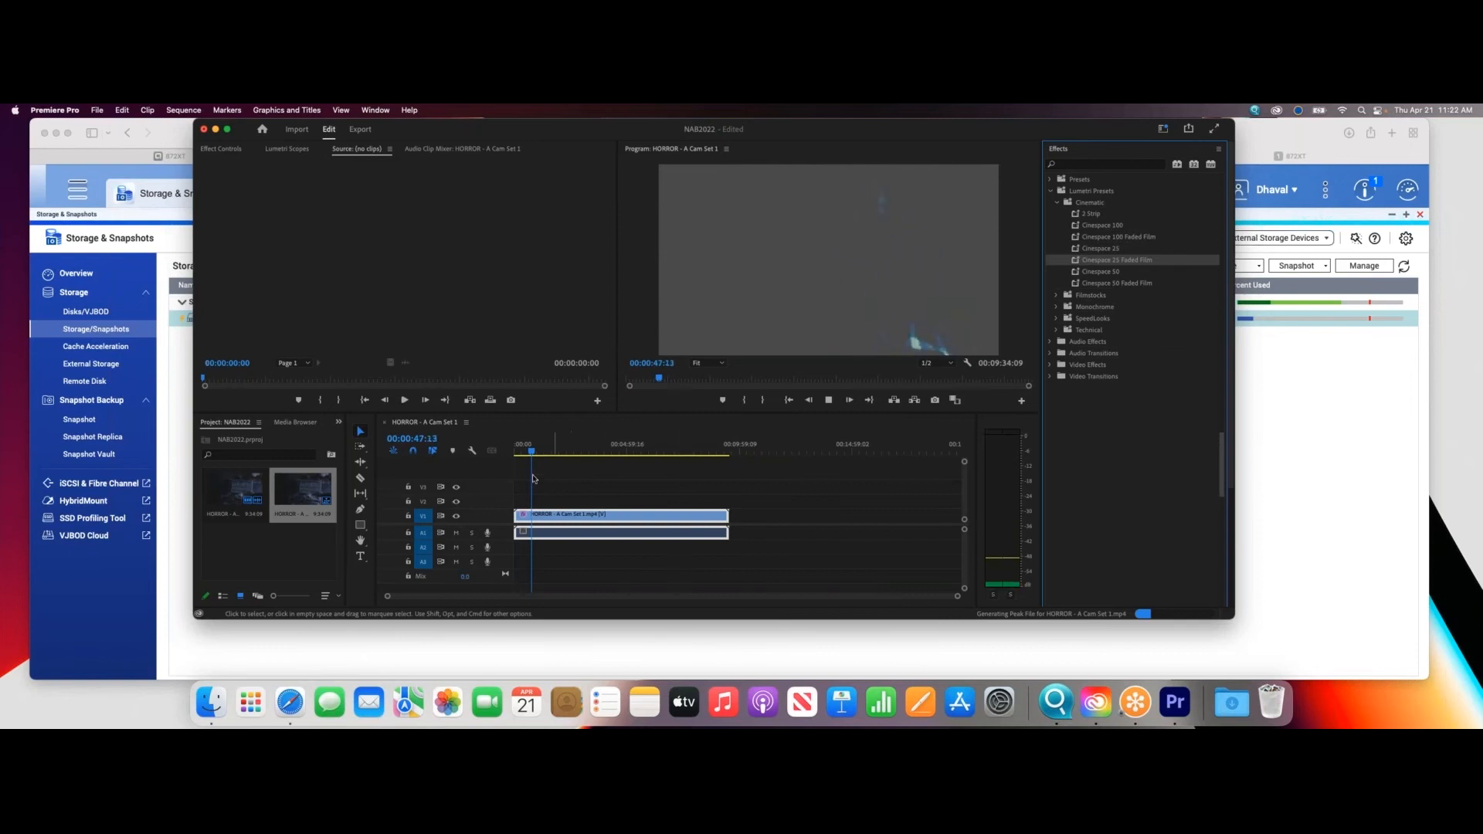
{"action": "left_click", "coordinate": [593, 519]}
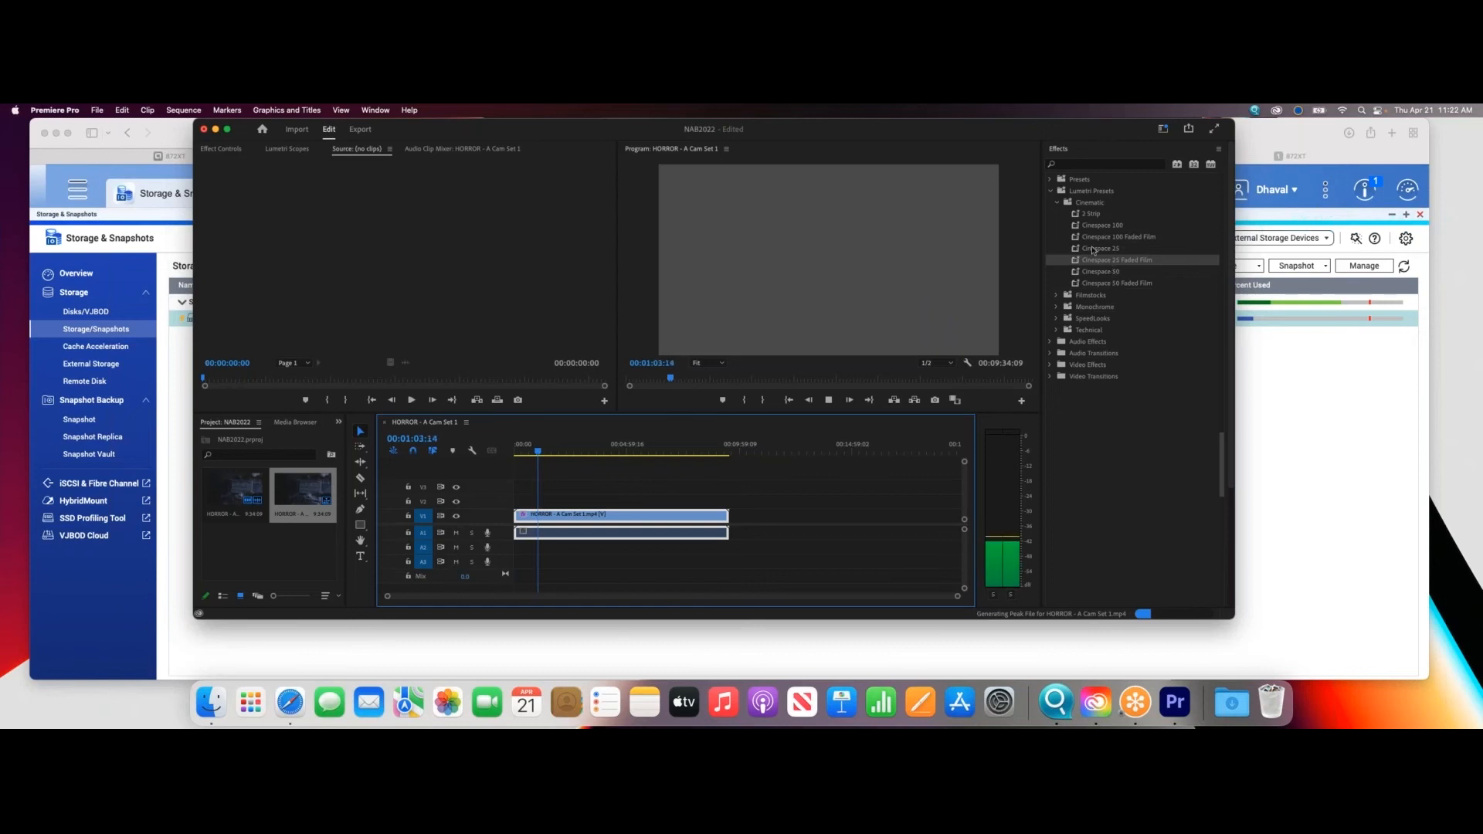
- Play the graded clip from about 00:04:46, and from a point near 00:07:30
{"action": "left_click_drag", "start_coordinate": [546, 452], "coordinate": [626, 457]}
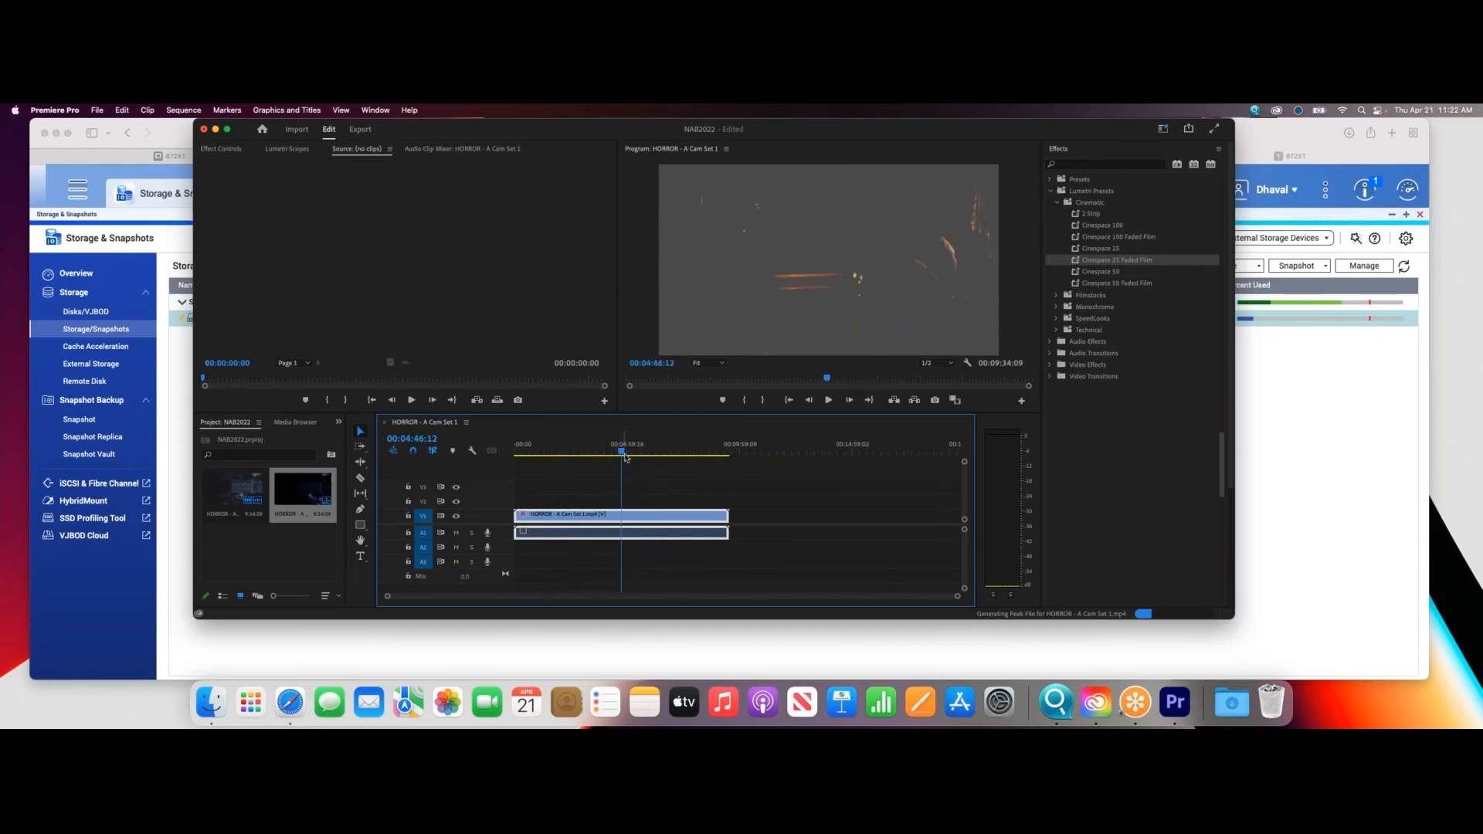
{"action": "left_click", "coordinate": [825, 401]}
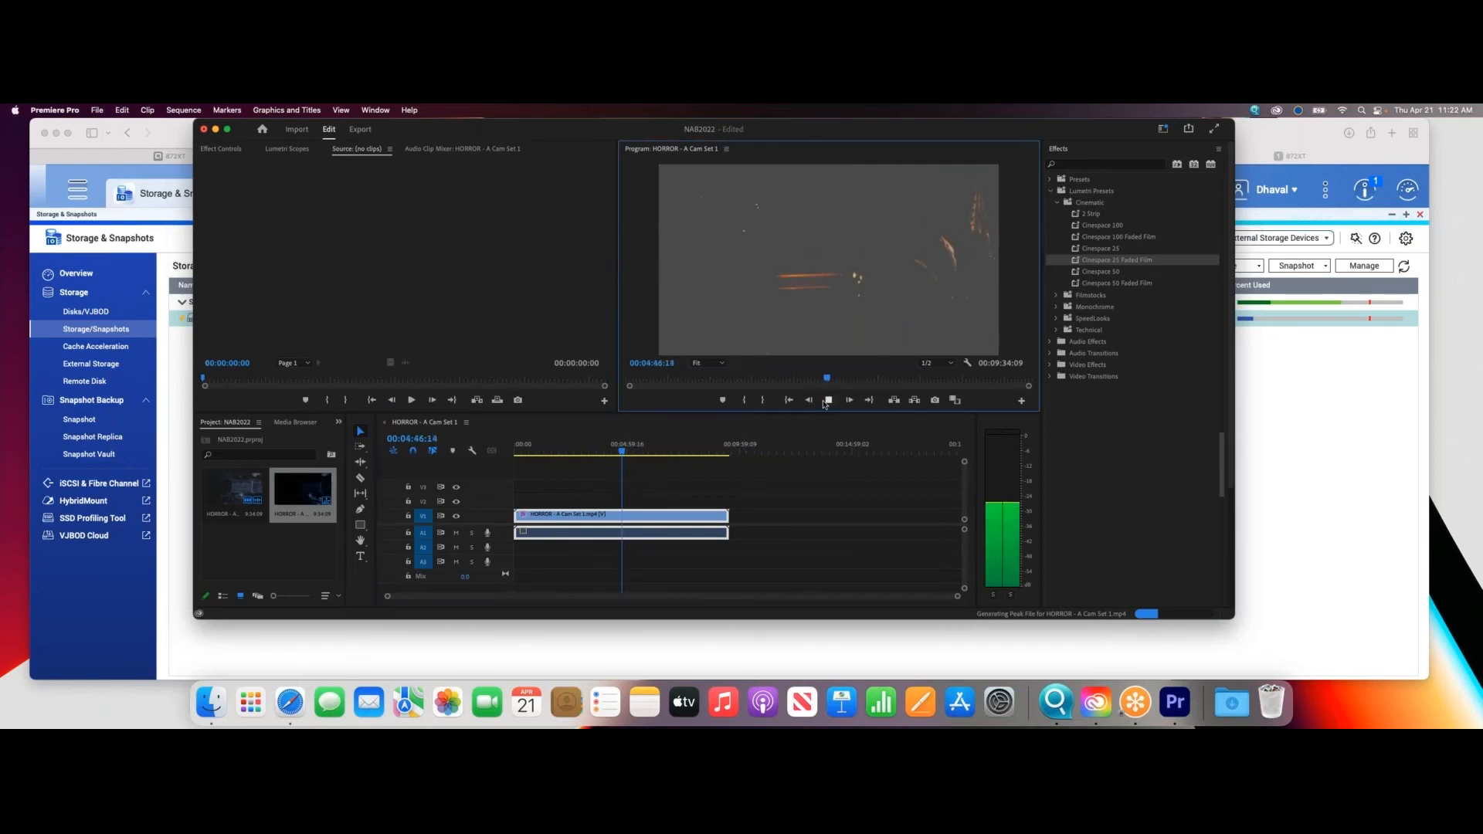
{"action": "left_click_drag", "start_coordinate": [655, 456], "coordinate": [683, 458]}
{"action": "left_click", "coordinate": [813, 234]}
{"action": "key", "text": "space"}
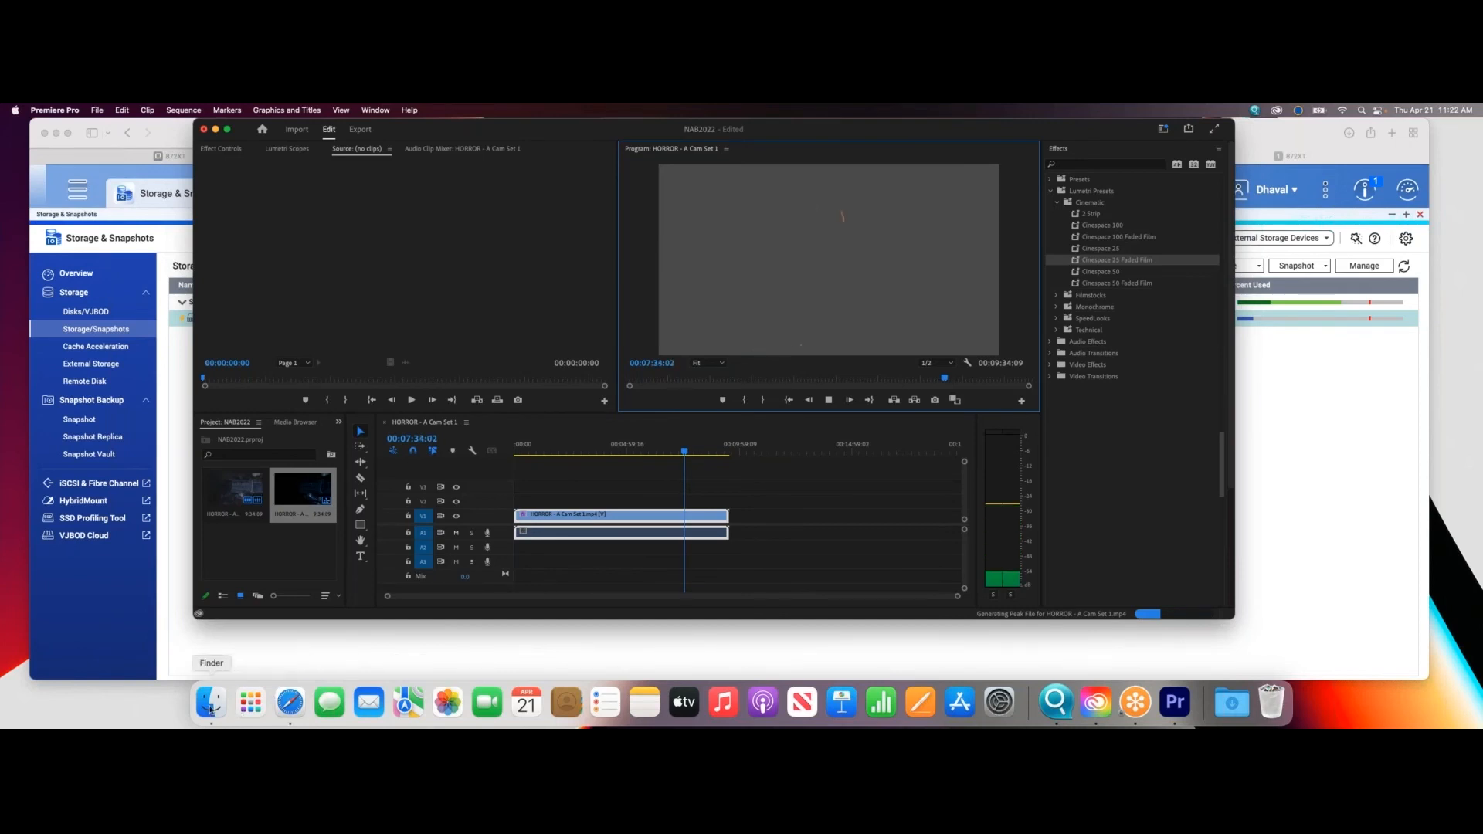
- Switch to Finder, shift its window aside and open the NAB2022 share on 872XT(Thunderbolt) from the network locations
{"action": "left_click", "coordinate": [211, 706]}
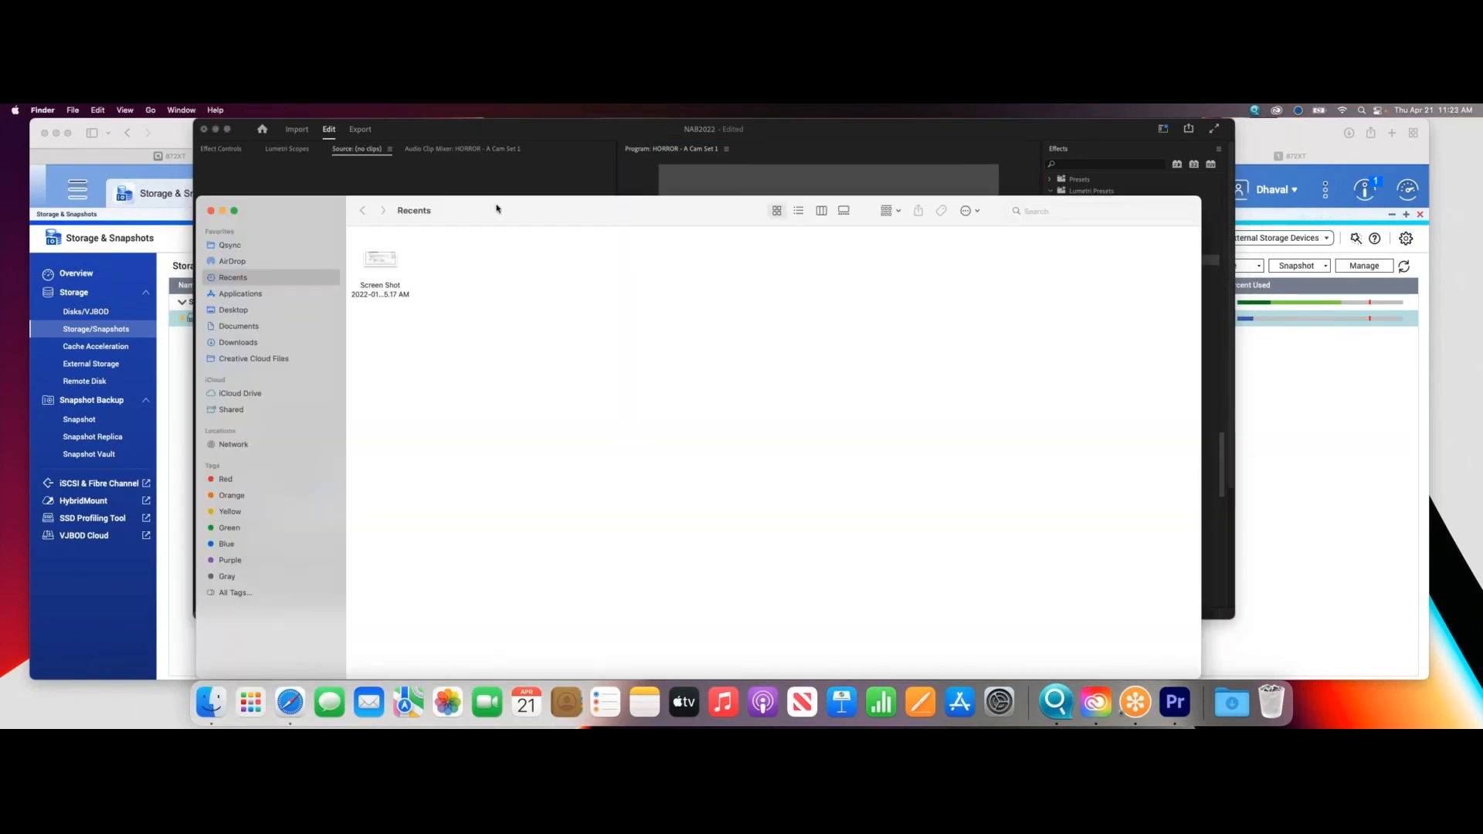
{"action": "left_click_drag", "start_coordinate": [512, 209], "coordinate": [741, 190]}
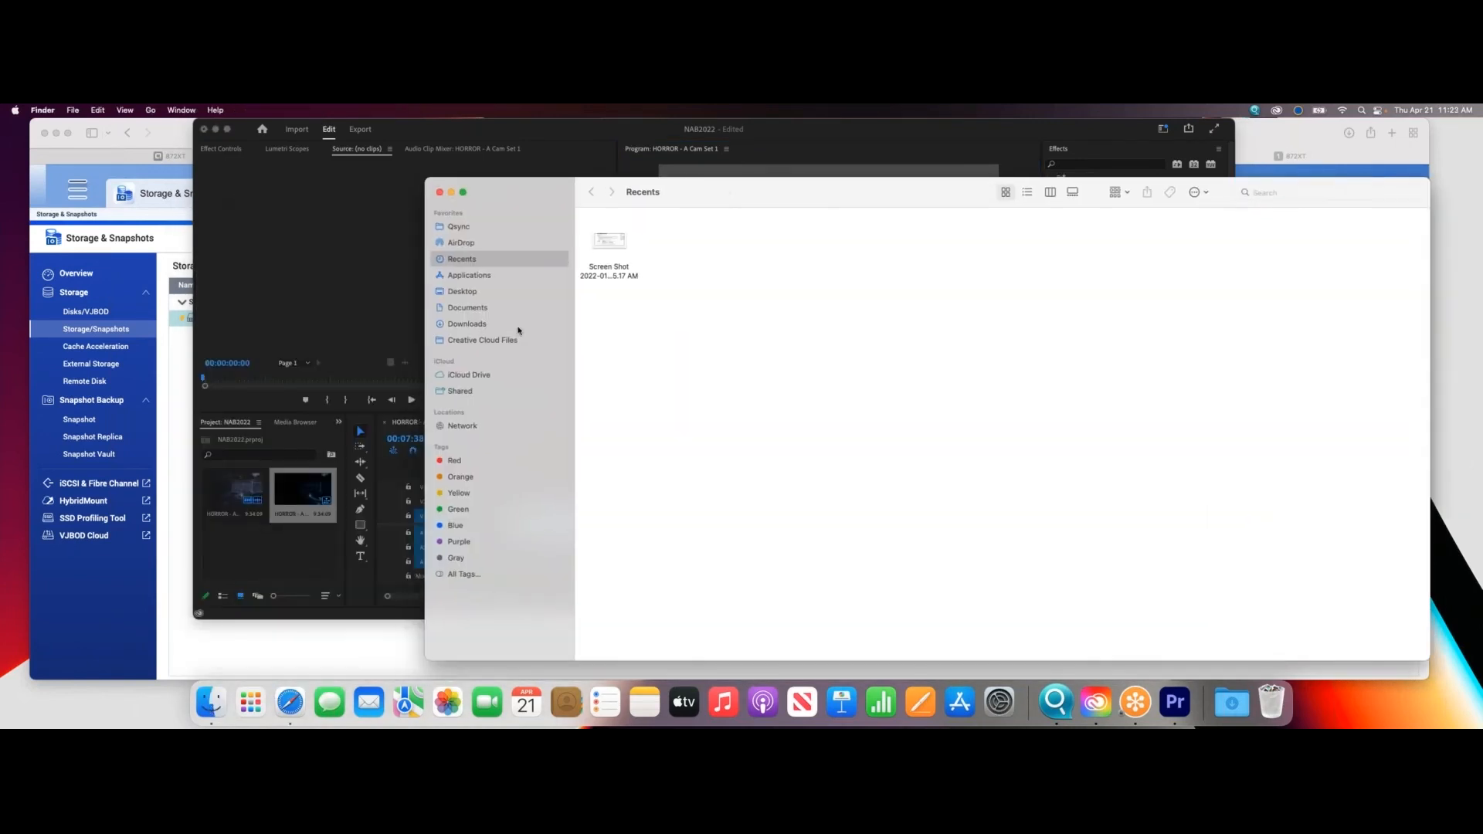
{"action": "left_click", "coordinate": [462, 426]}
{"action": "double_click", "coordinate": [742, 262]}
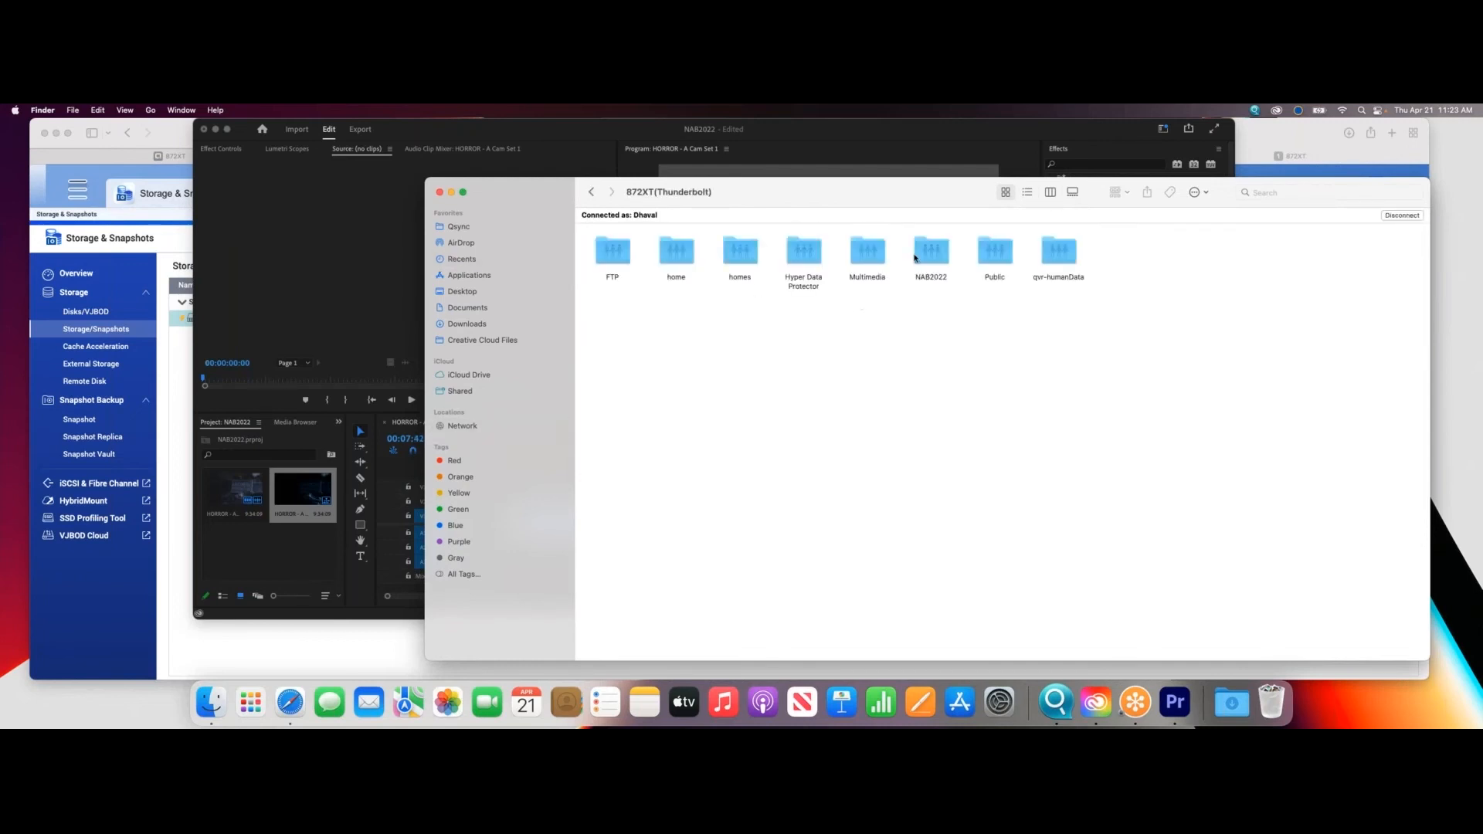
{"action": "double_click", "coordinate": [915, 257]}
- Add another HORROR - A Cam Set video from the NAB2022 share directly after the first clip on Premiere Pro's timeline
{"action": "left_click_drag", "start_coordinate": [873, 195], "coordinate": [1235, 180]}
{"action": "left_click", "coordinate": [998, 231]}
{"action": "double_click", "coordinate": [997, 232]}
{"action": "left_click_drag", "start_coordinate": [1017, 224], "coordinate": [743, 523]}
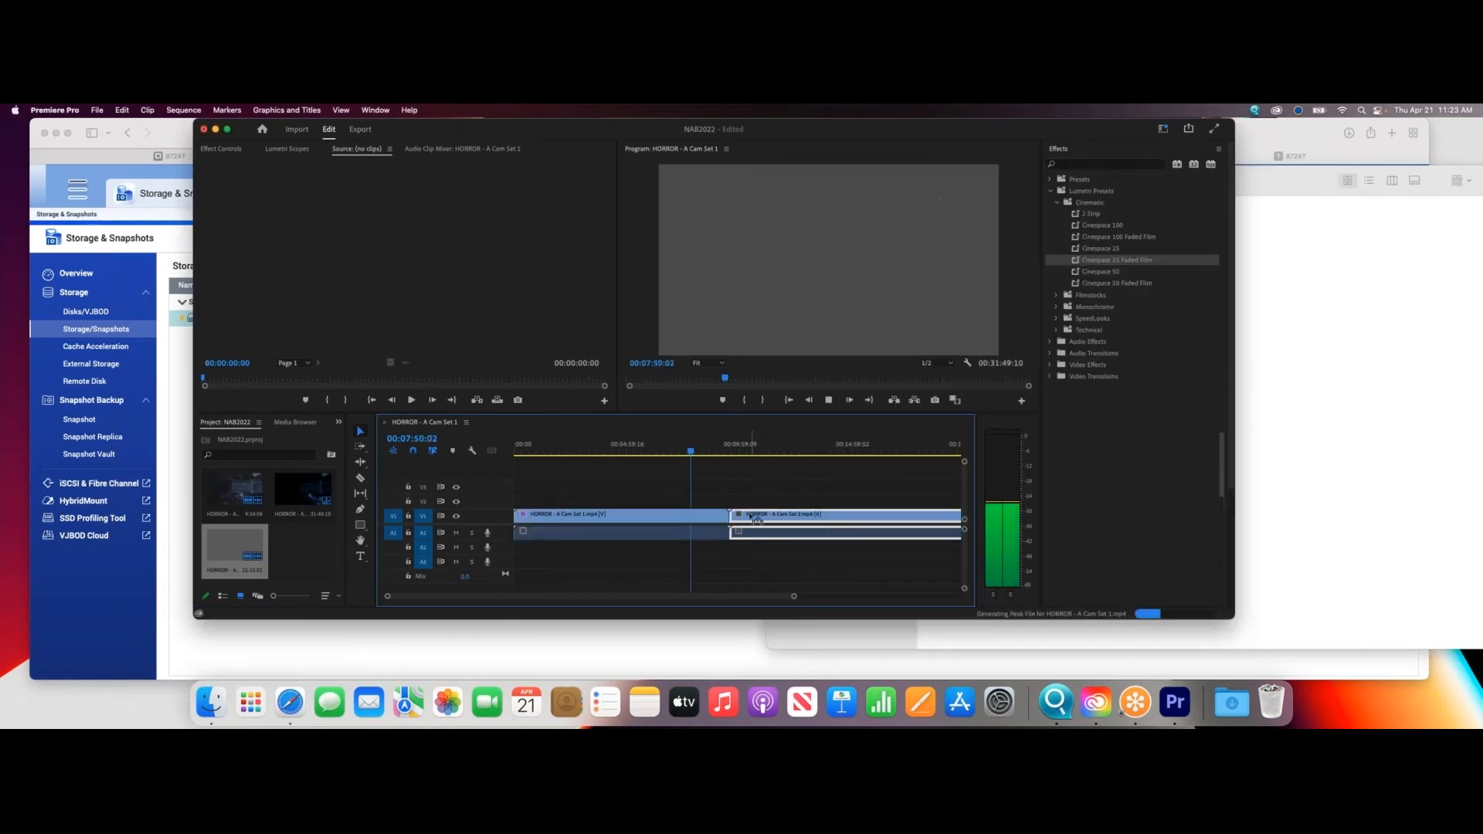
- Play the added second clip from about 00:10:40, 00:13:24 and 00:11:39, stop playback and shift the Premiere Pro window slightly
{"action": "left_click_drag", "start_coordinate": [691, 452], "coordinate": [755, 453]}
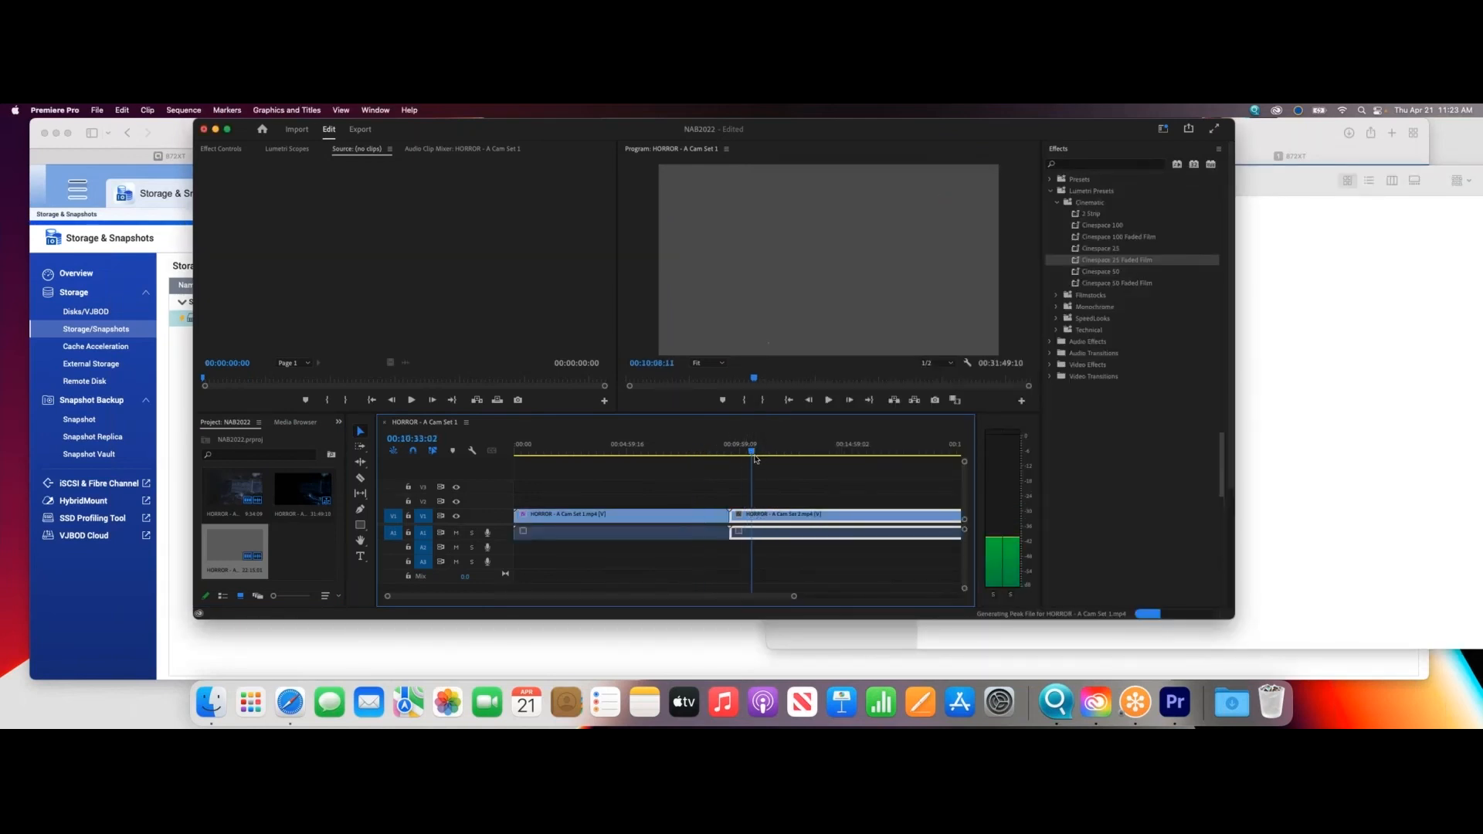
{"action": "left_click", "coordinate": [833, 400]}
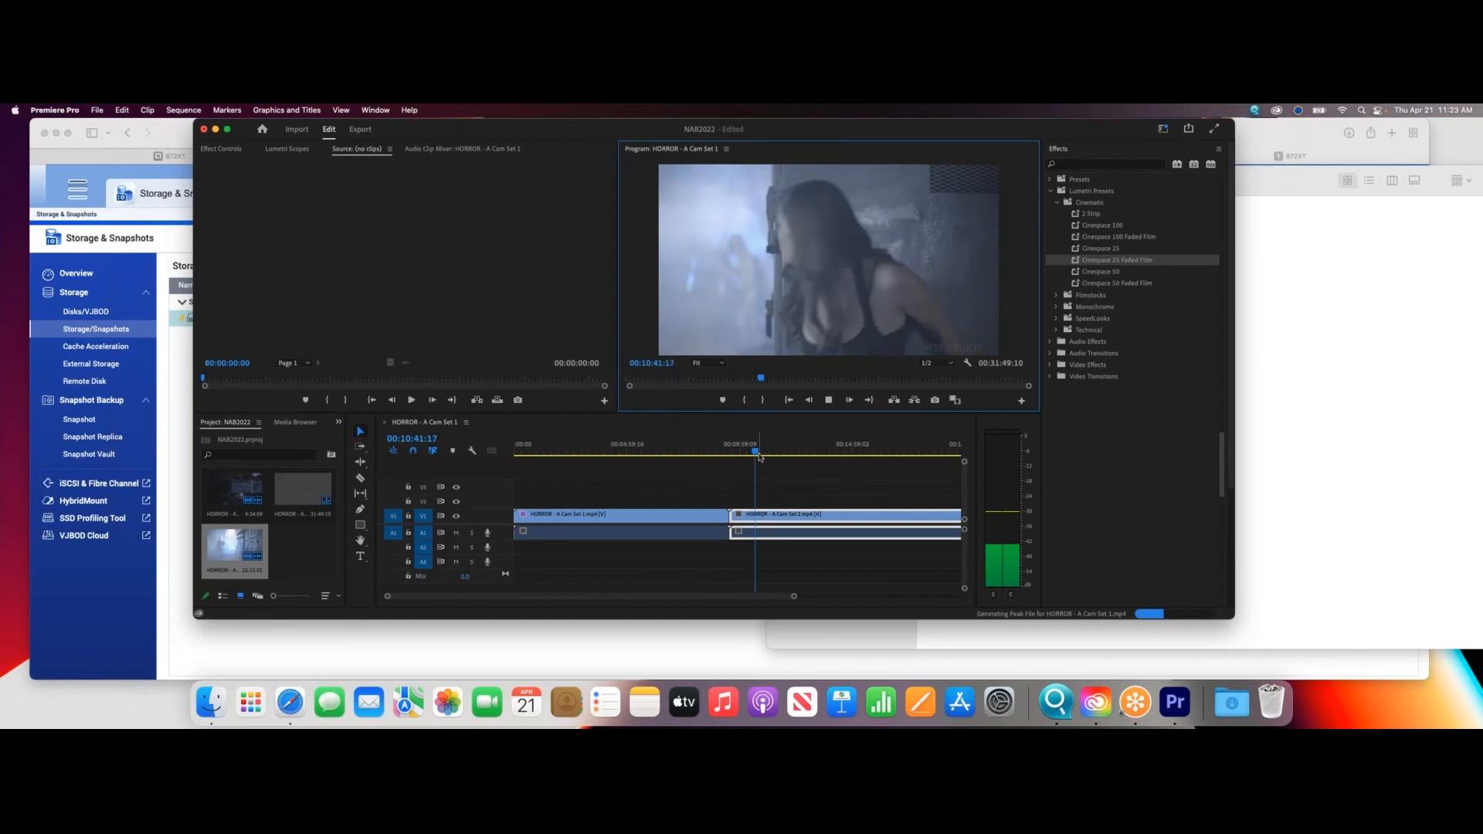
{"action": "left_click_drag", "start_coordinate": [759, 456], "coordinate": [816, 455]}
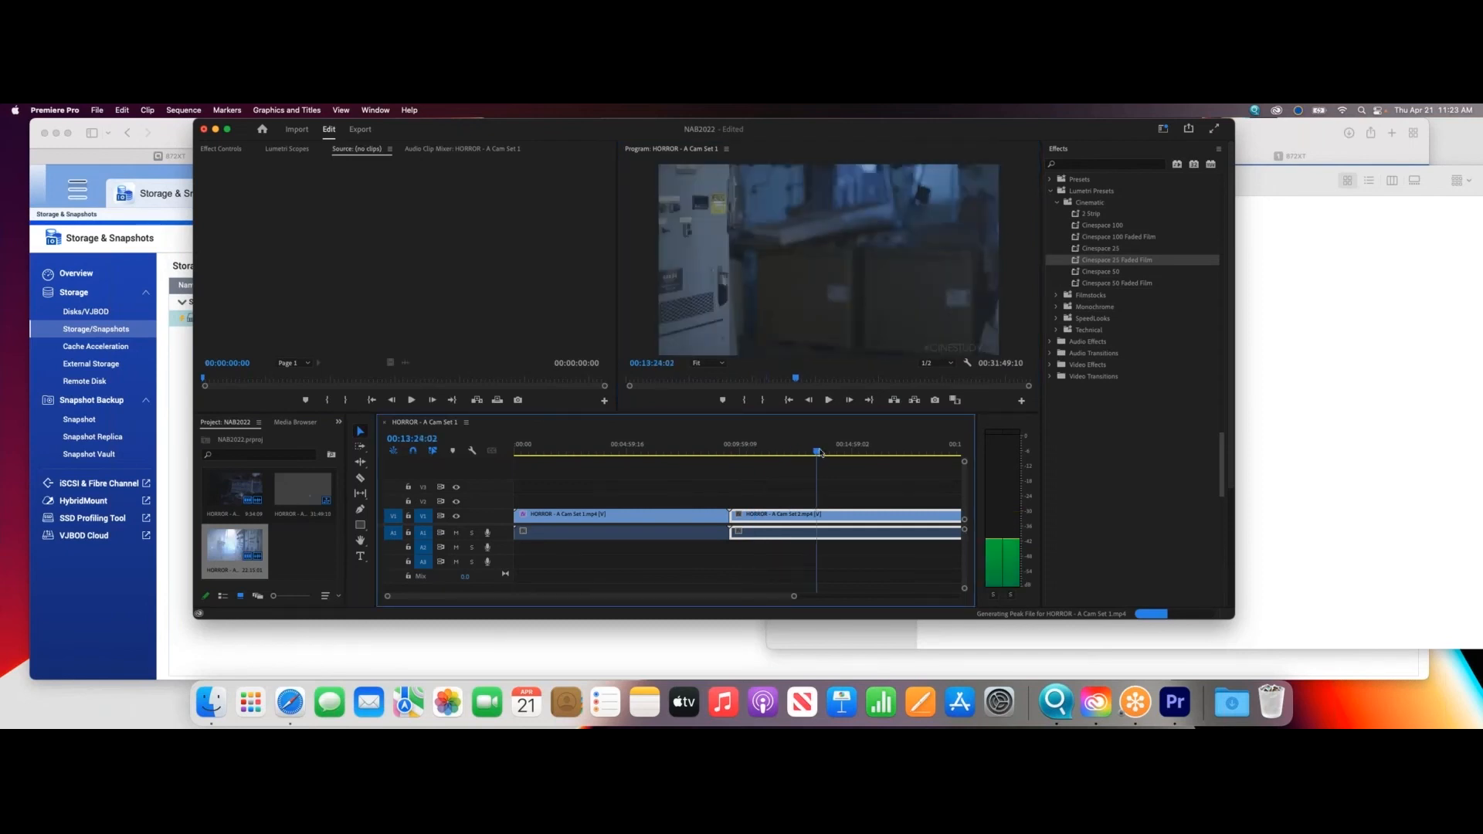
{"action": "left_click", "coordinate": [828, 400]}
{"action": "left_click_drag", "start_coordinate": [820, 451], "coordinate": [775, 463]}
{"action": "left_click", "coordinate": [829, 401]}
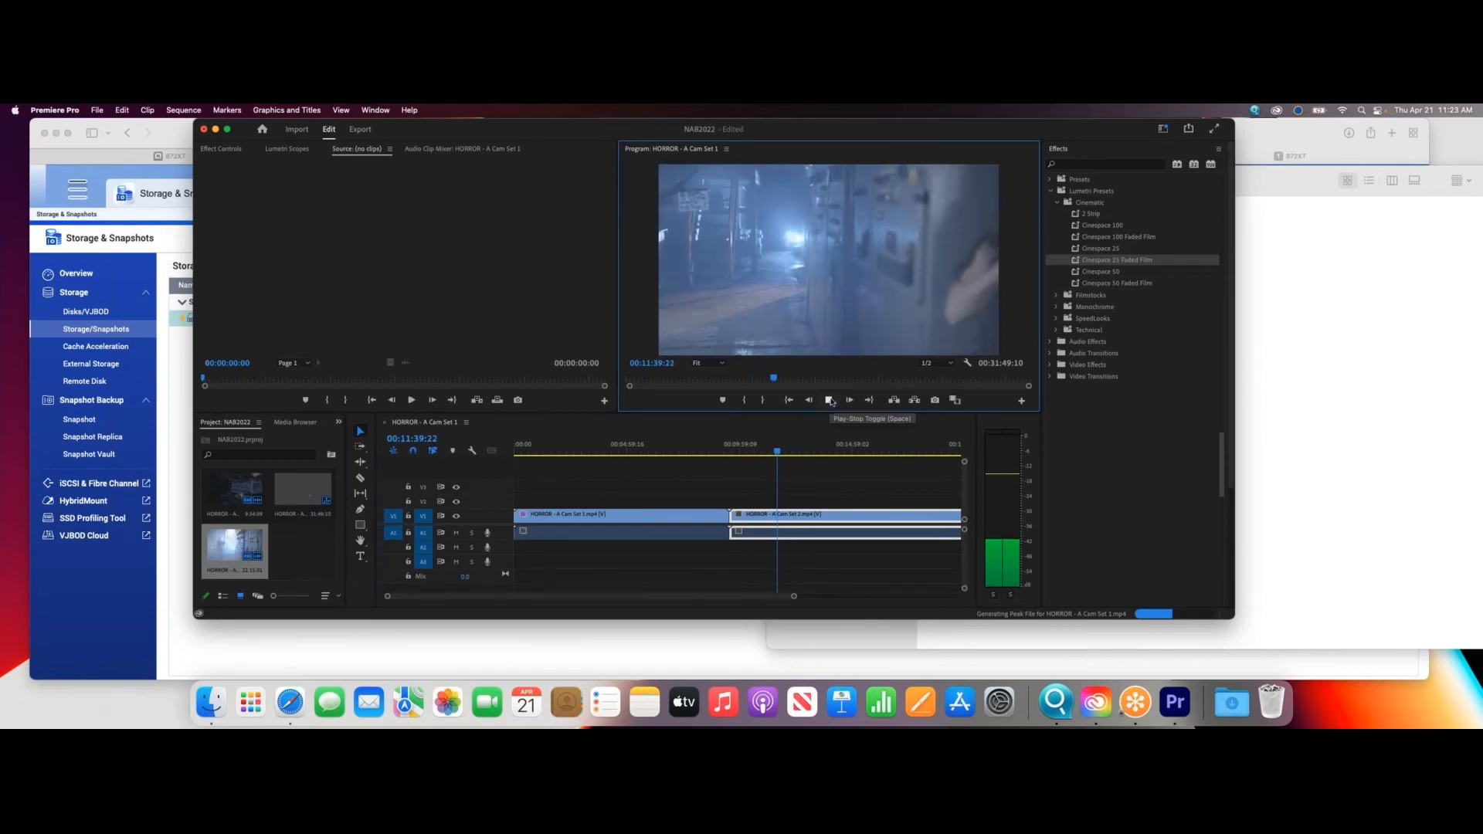
{"action": "left_click", "coordinate": [829, 401]}
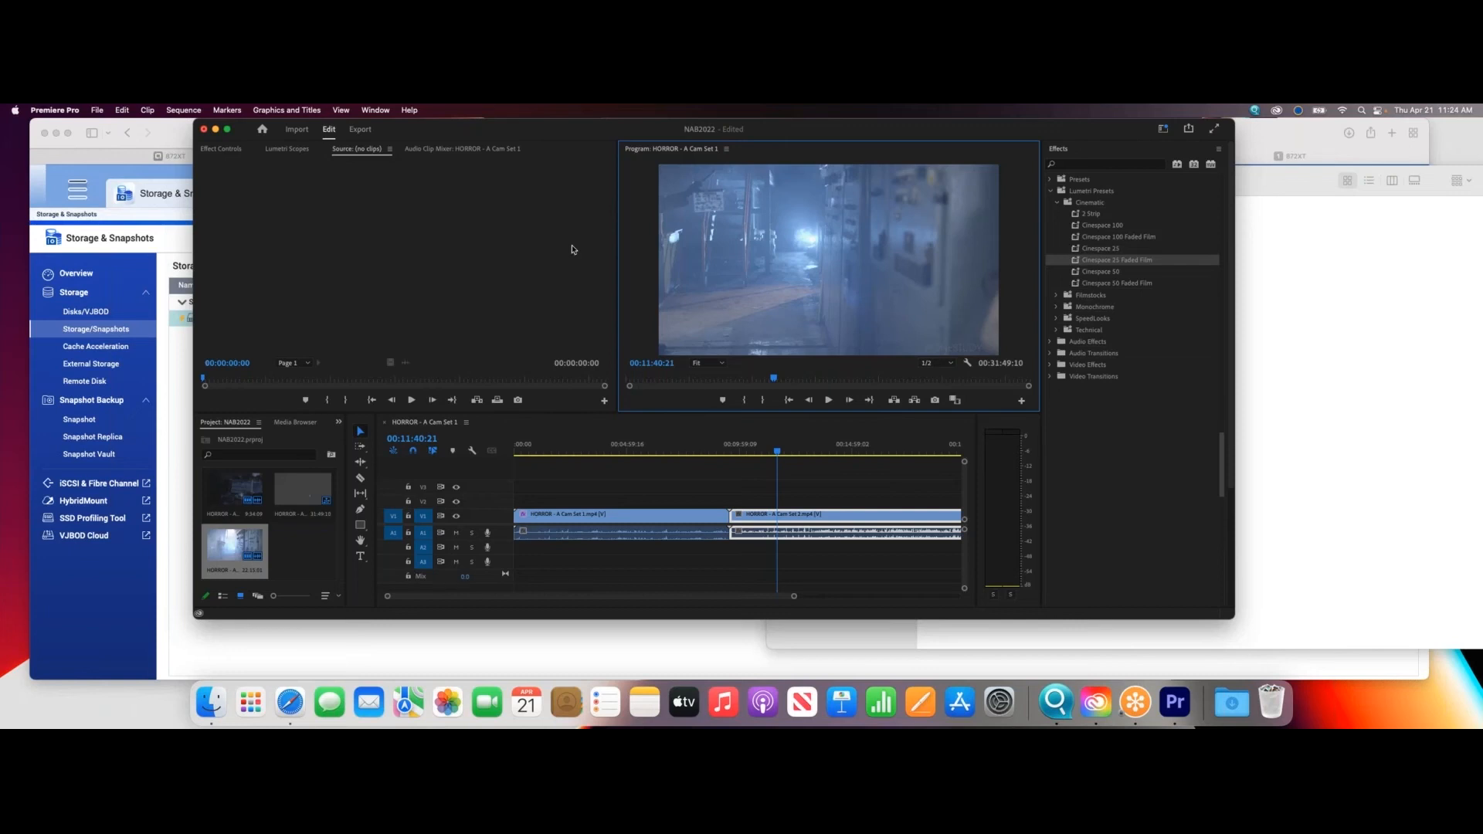
{"action": "left_click_drag", "start_coordinate": [537, 132], "coordinate": [448, 132]}
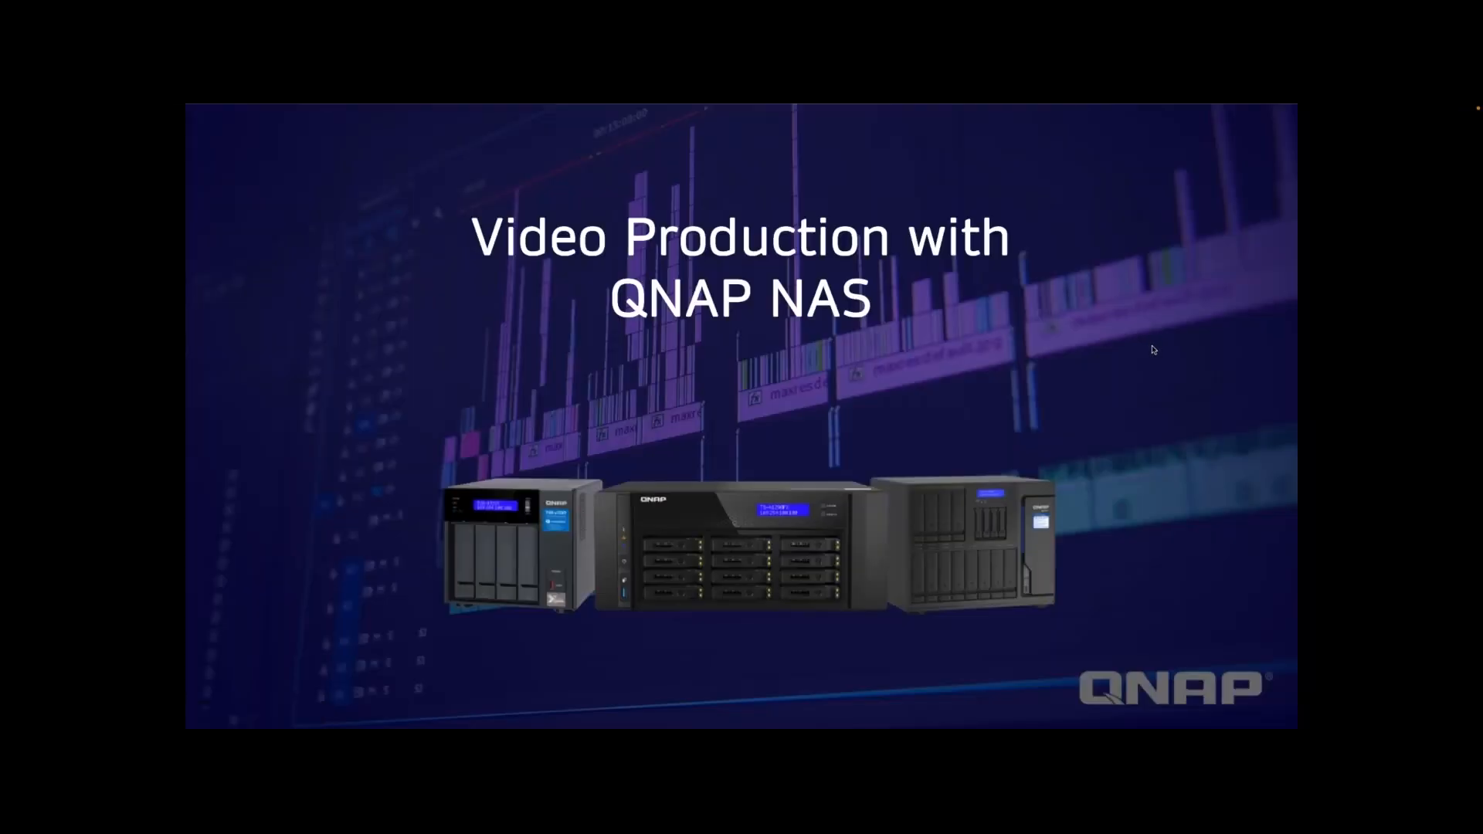
{"action": "left_click", "coordinate": [1151, 346]}
{"action": "left_click", "coordinate": [1152, 349]}
{"action": "left_click", "coordinate": [1152, 349]}
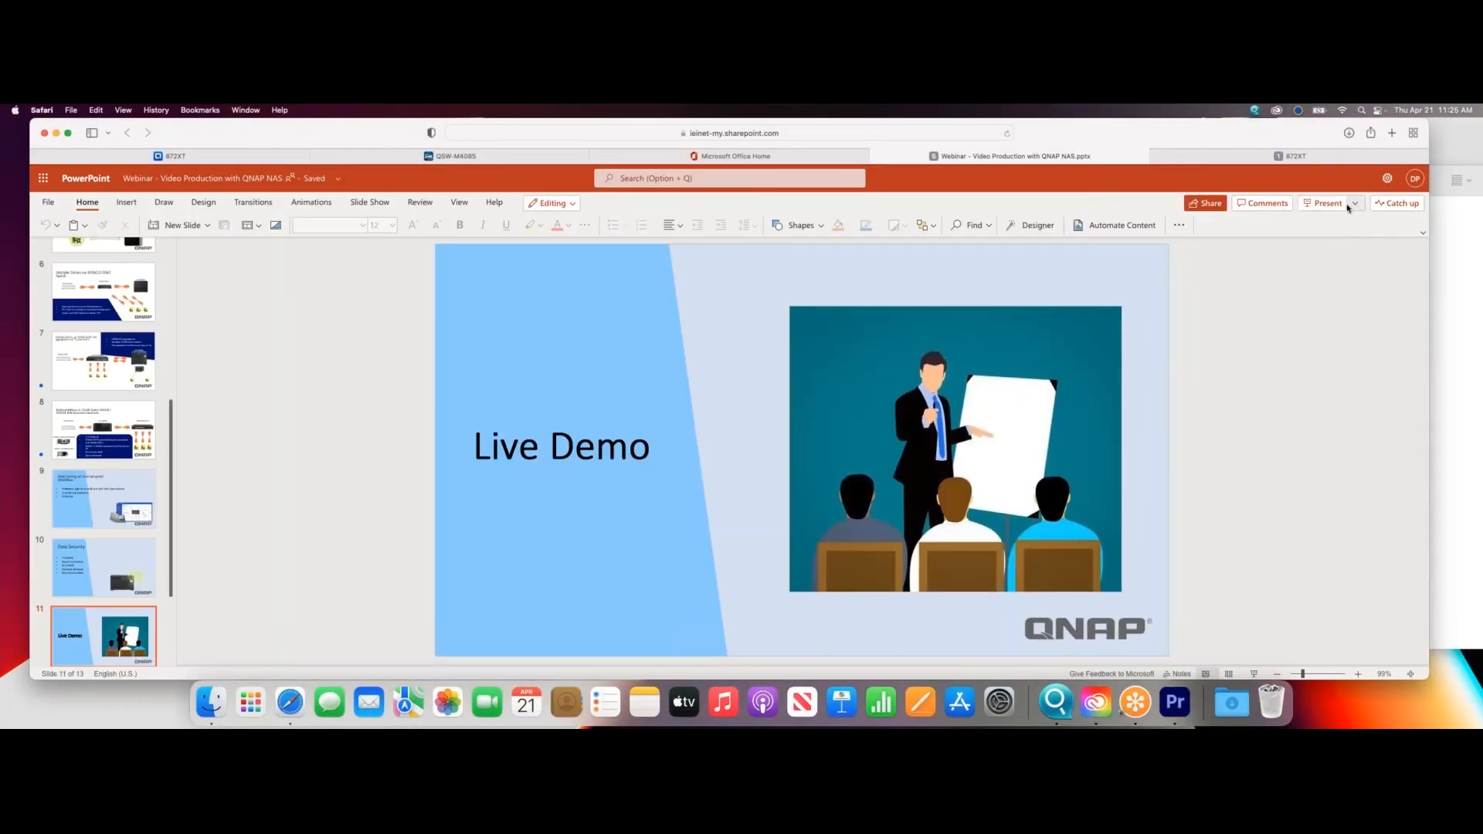
- Present the Webinar - Video Production with QNAP NAS deck in PowerPoint and advance from the title slide to the Live Demo slide
{"action": "left_click", "coordinate": [1325, 204]}
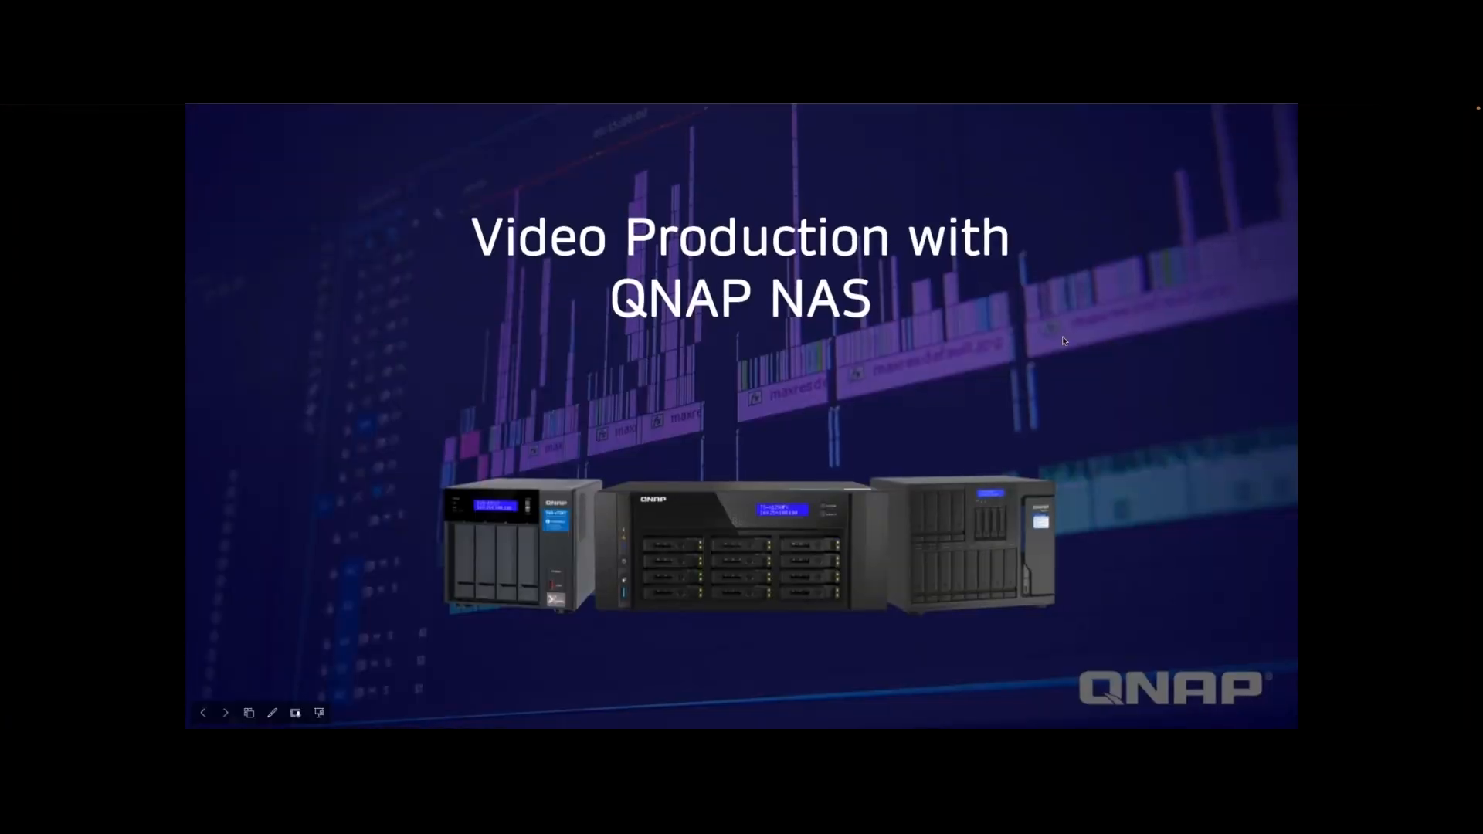
{"action": "key", "text": "Right"}
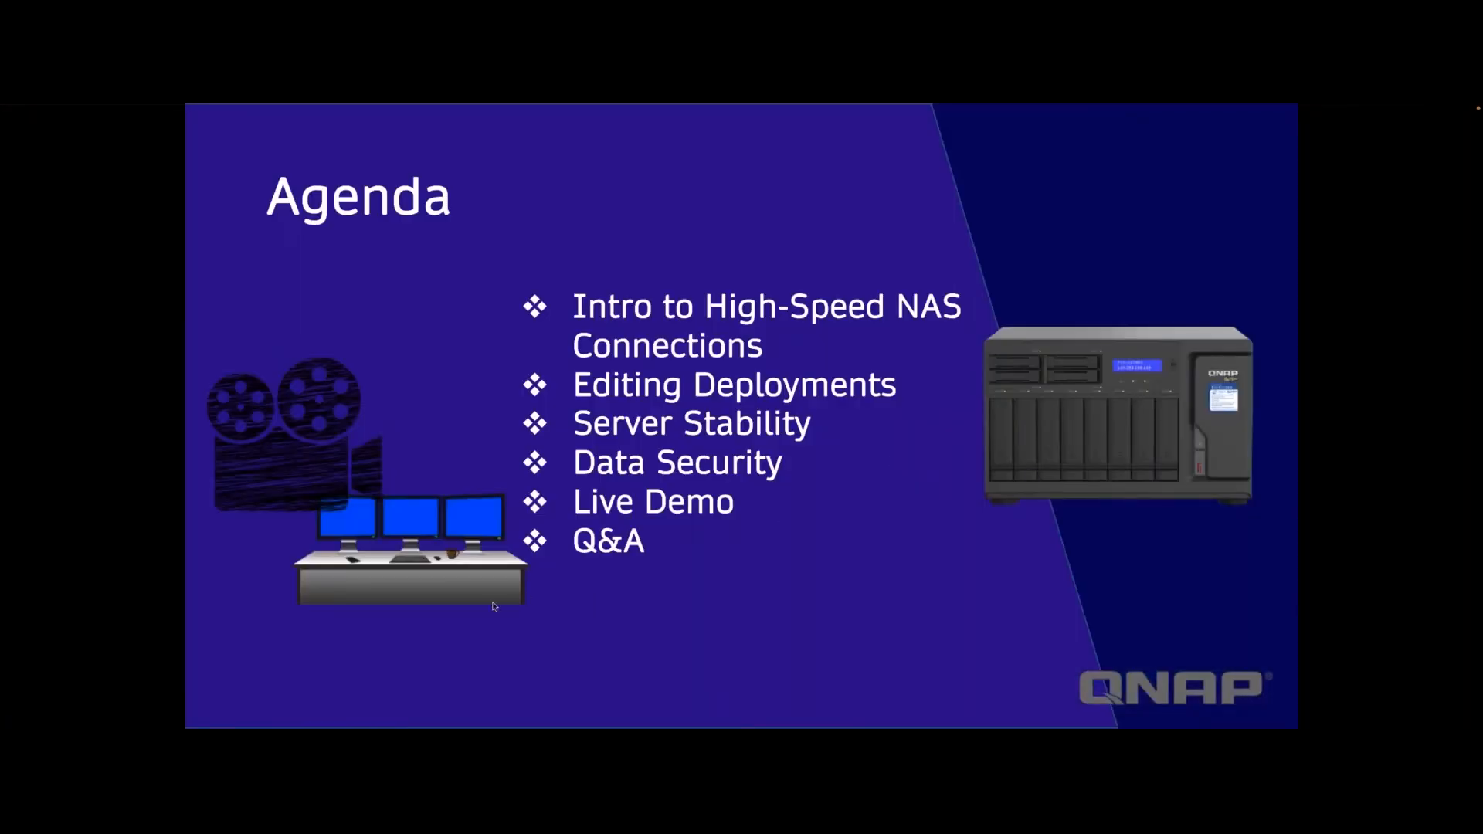
{"action": "key", "text": "Right"}
{"action": "key", "text": "Right"}
{"action": "key", "text": "Right"}
{"action": "key", "text": "Right"}
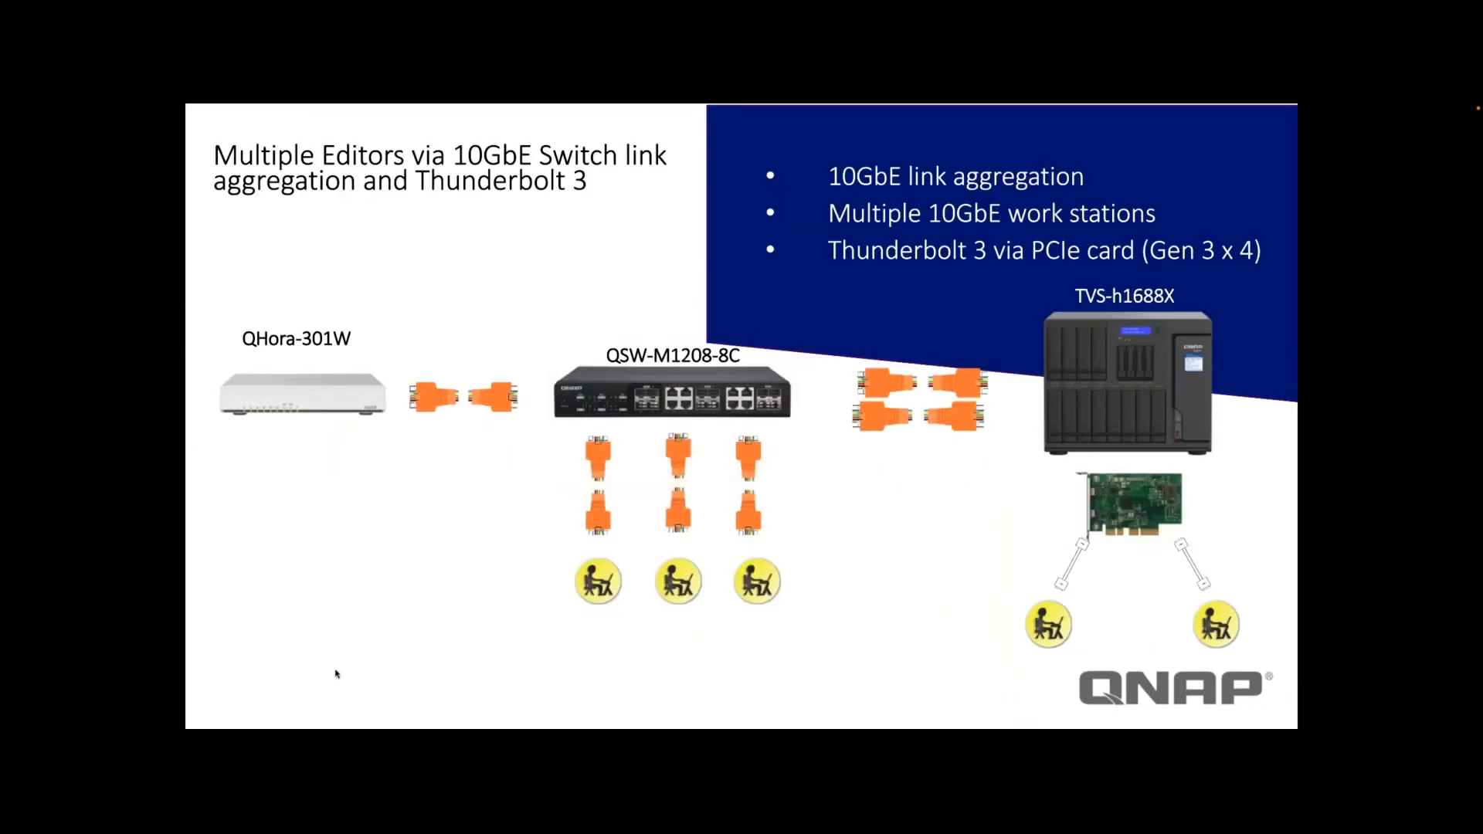
{"action": "key", "text": "Right"}
{"action": "key", "text": "Right"}
{"action": "key", "text": "Right"}
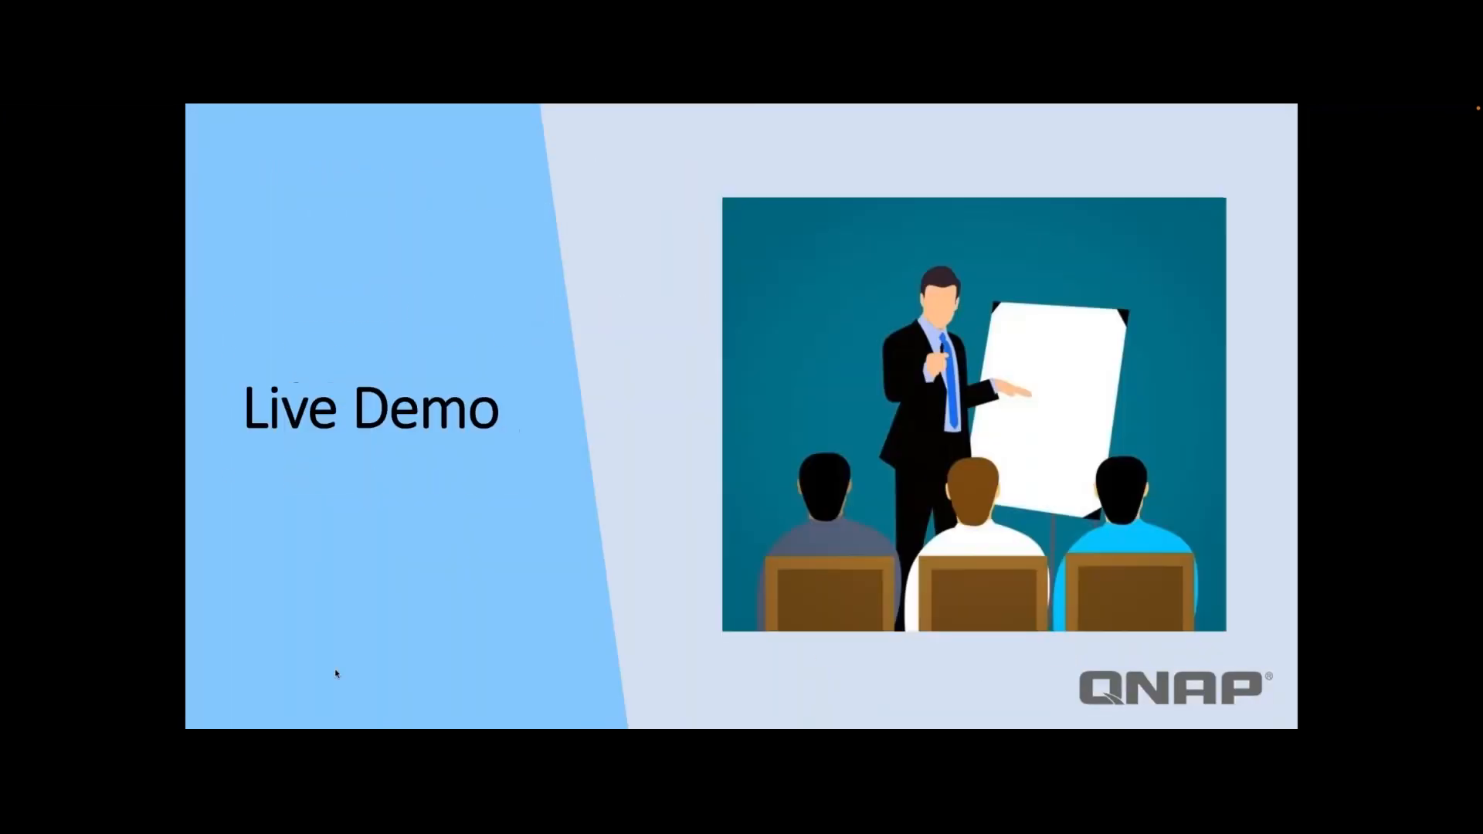